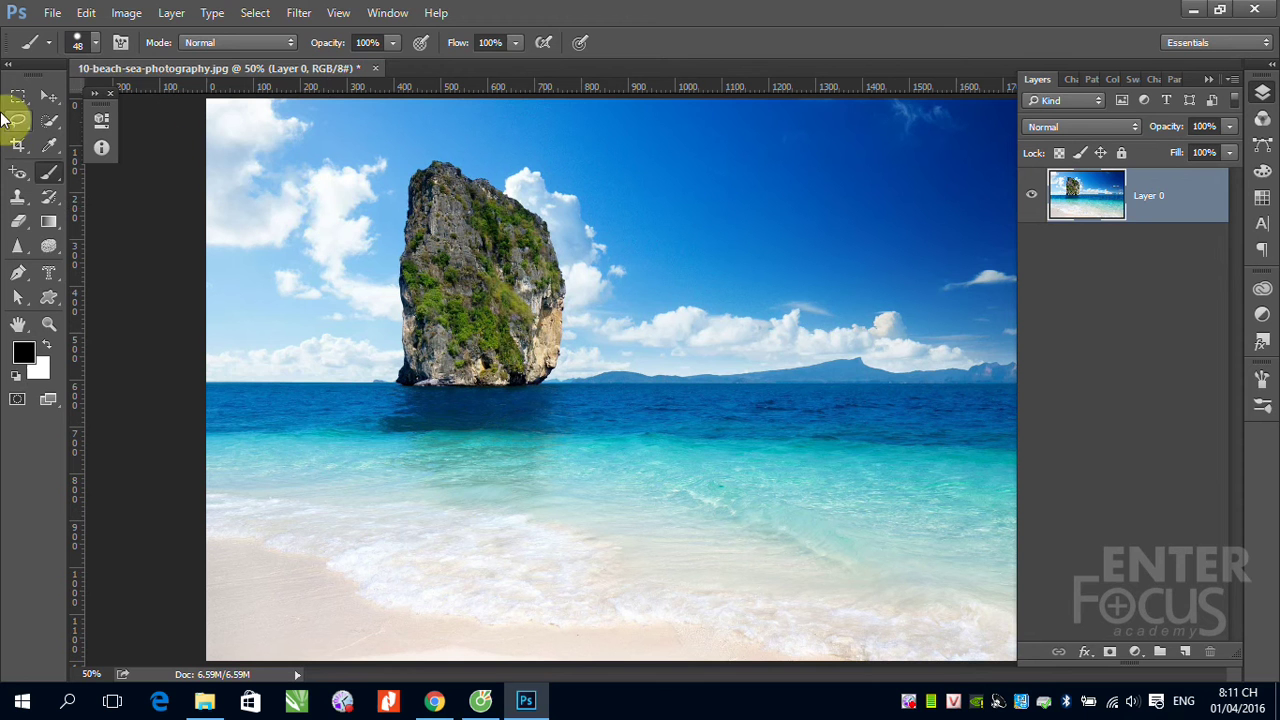
Step: Switch to the Move tool and bring up the Image Adjustments list on the beach photo
left_click(48, 97)
left_click(136, 13)
mouse_move(154, 61)
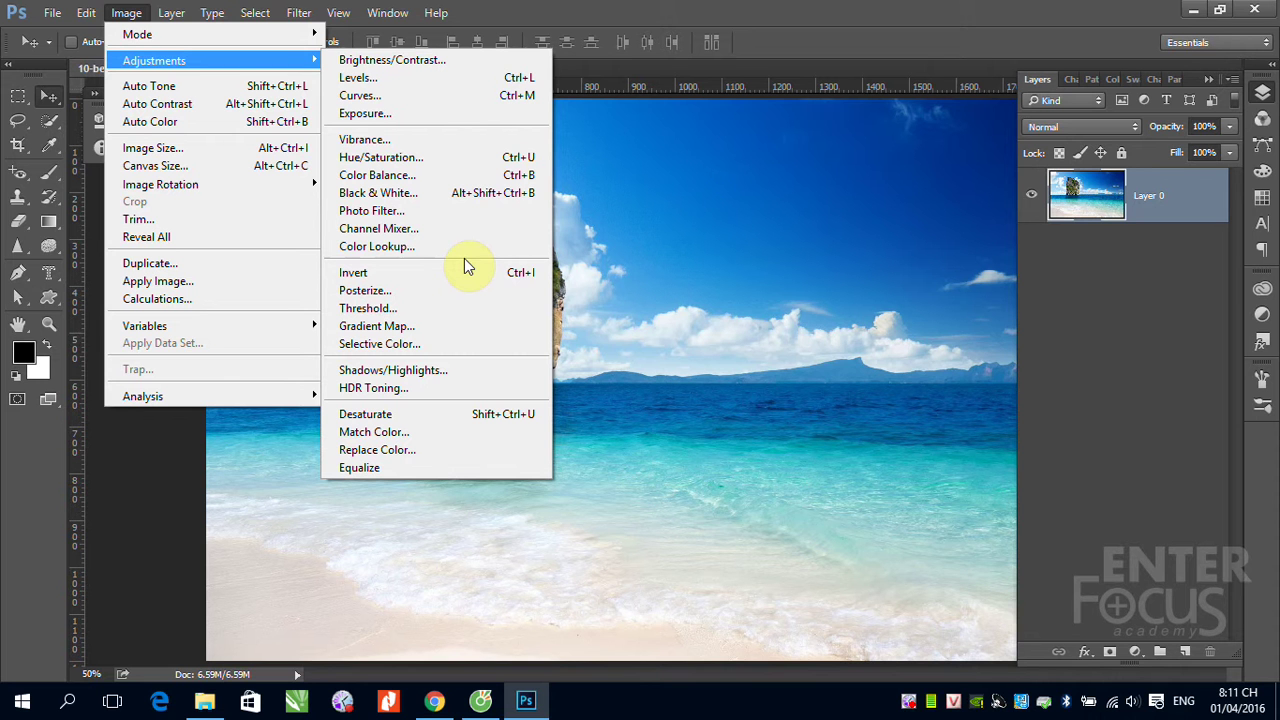
Step: Preview Brightness/Contrast at brightness 11 and contrast 20, with the dialog moved off the rock
left_click(410, 62)
left_click_drag(892, 165, 442, 405)
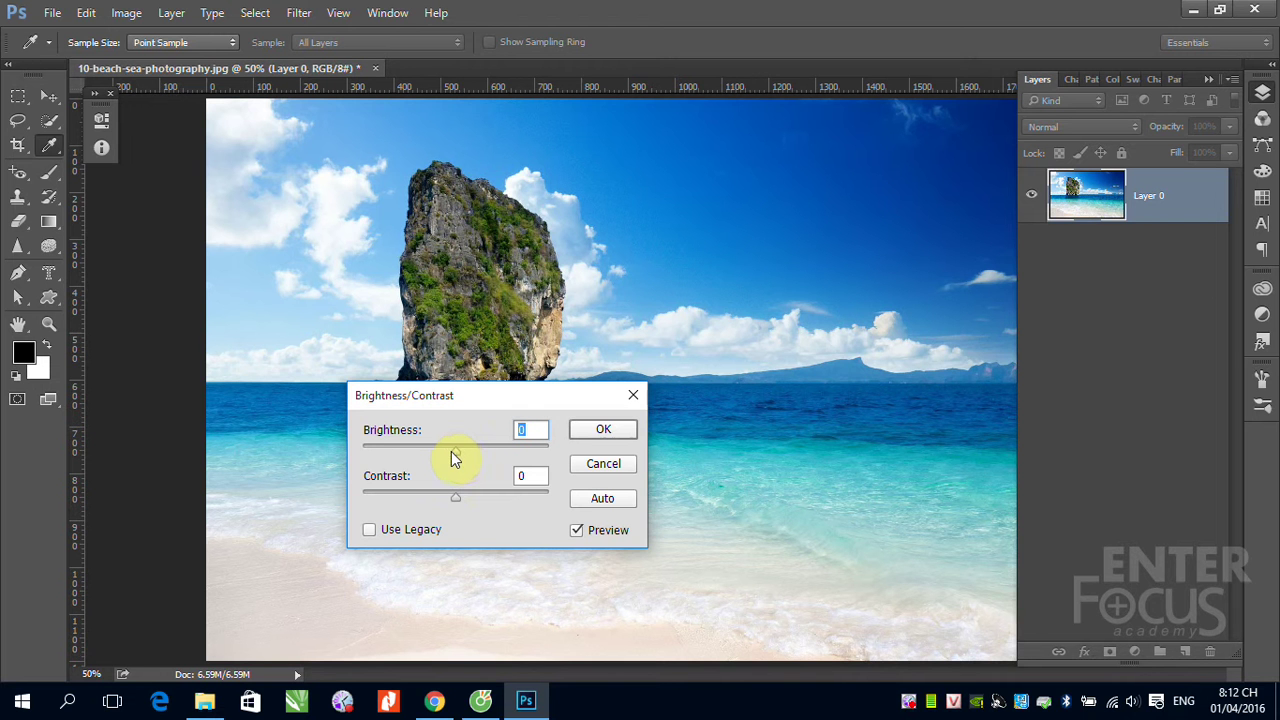
left_click_drag(462, 458, 519, 452)
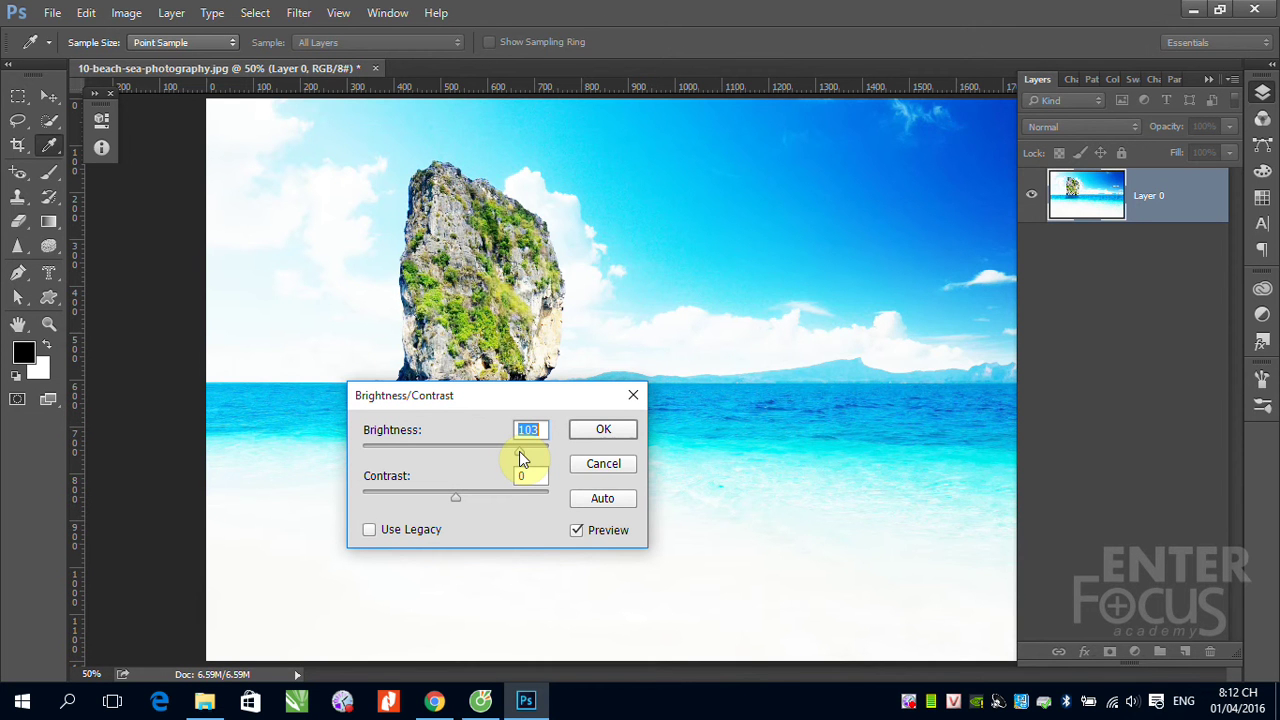
left_click_drag(519, 452, 414, 454)
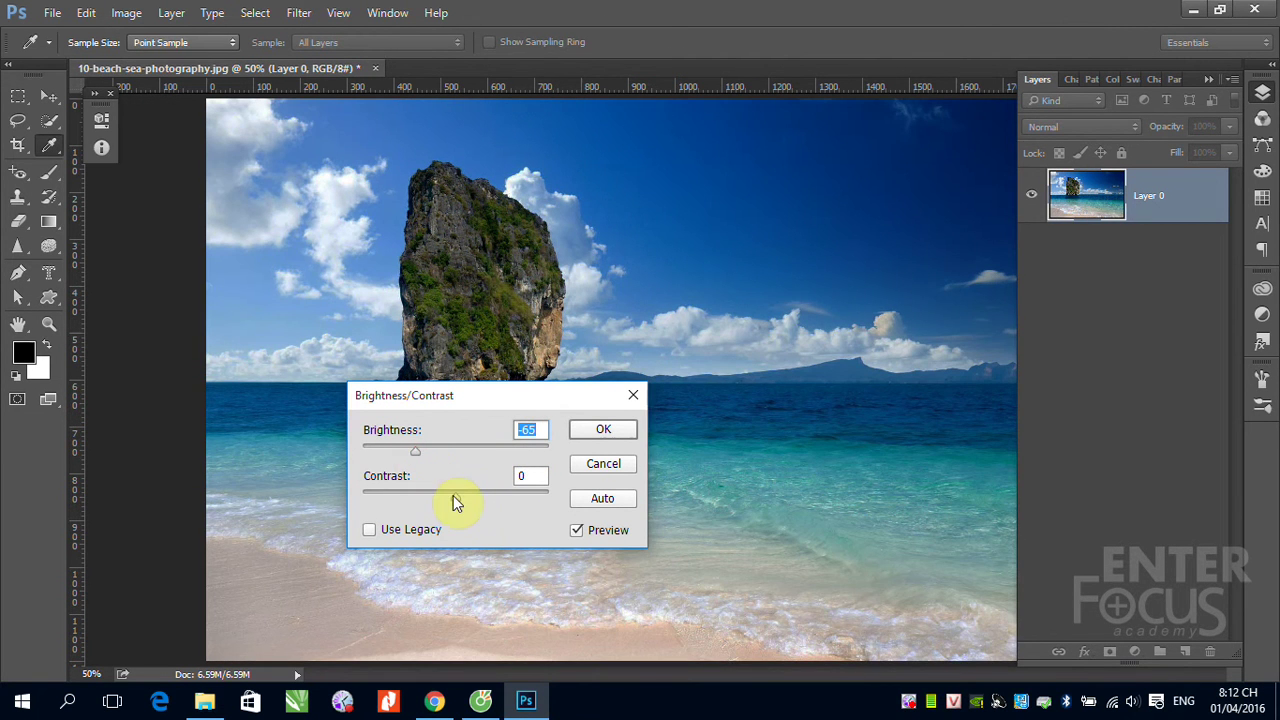
mouse_move(454, 498)
left_mouse_down()
mouse_move(515, 498)
mouse_move(474, 498)
left_mouse_up()
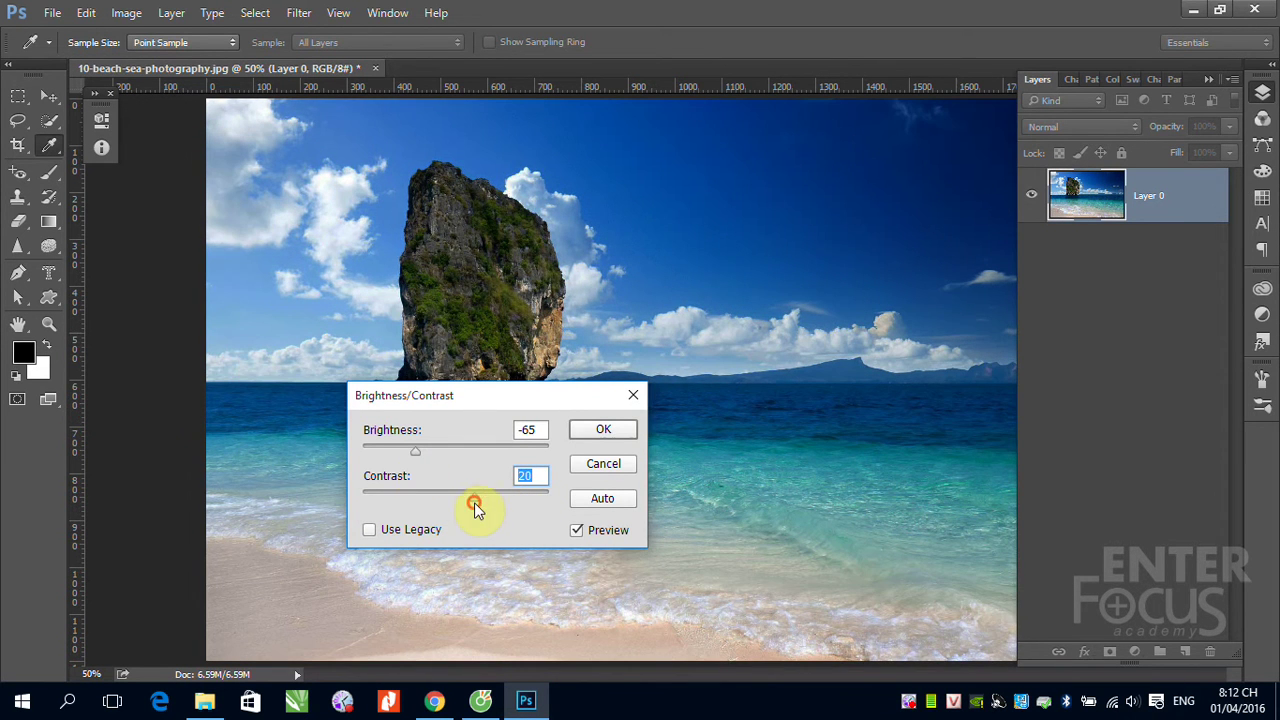
left_click_drag(415, 452, 463, 459)
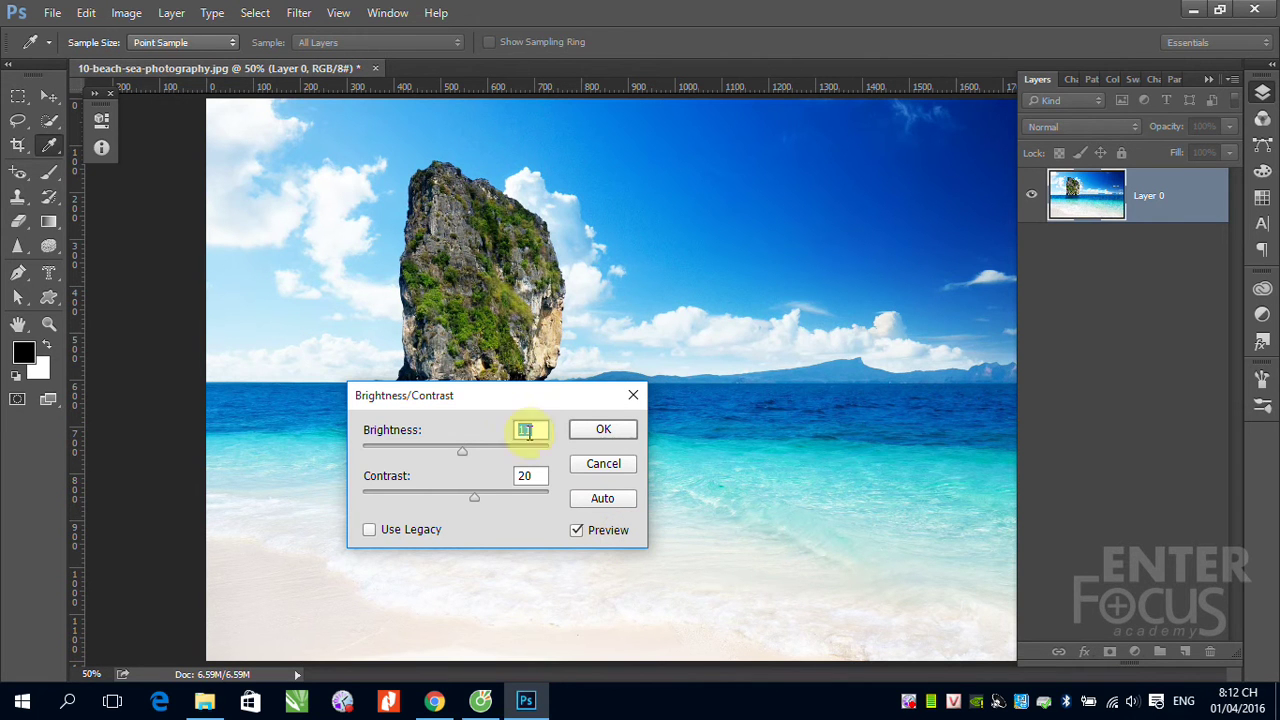
left_click_drag(496, 401, 473, 541)
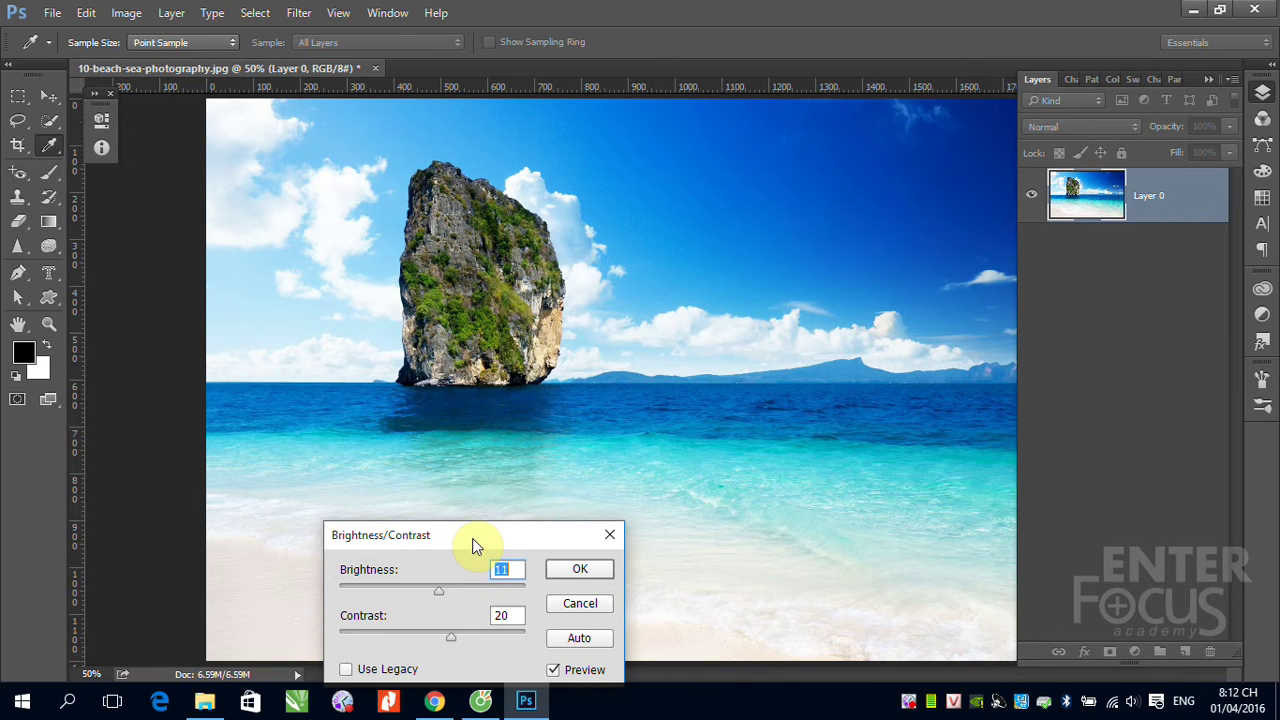
Step: Sample the sea's dark blue as foreground colour and apply Auto brightness 26, contrast -31
left_click(437, 389)
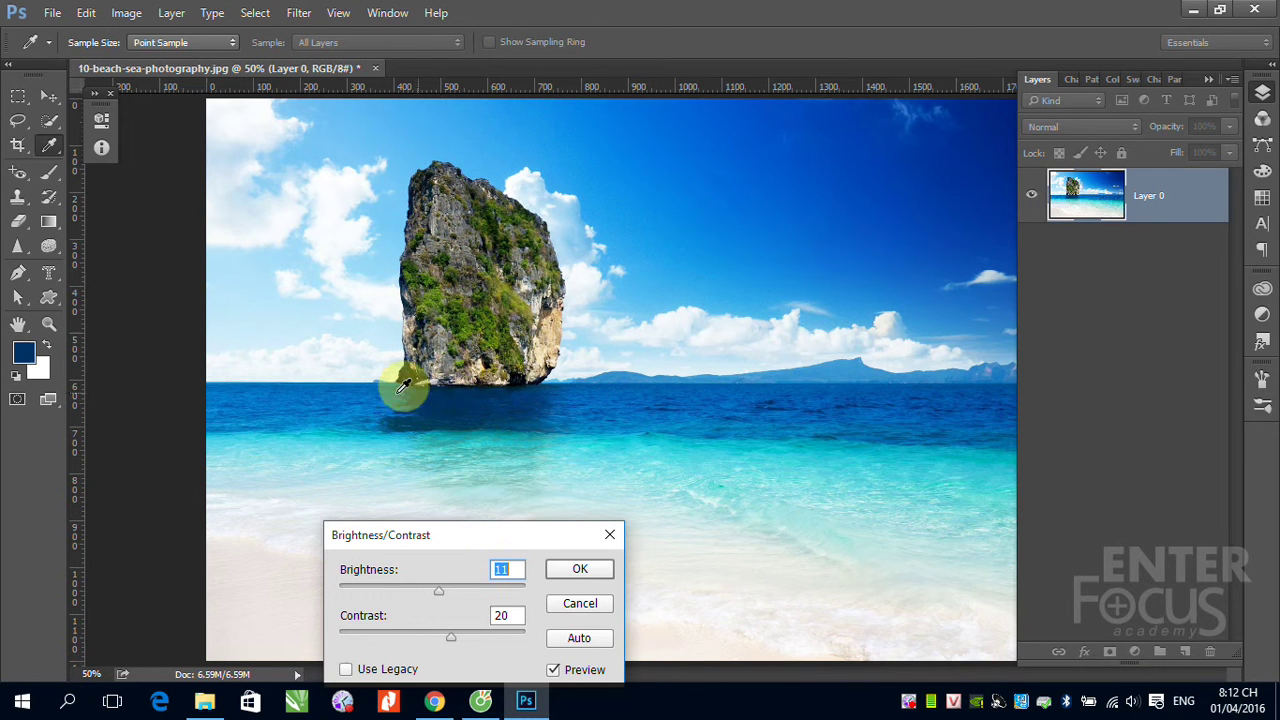
left_click(436, 538)
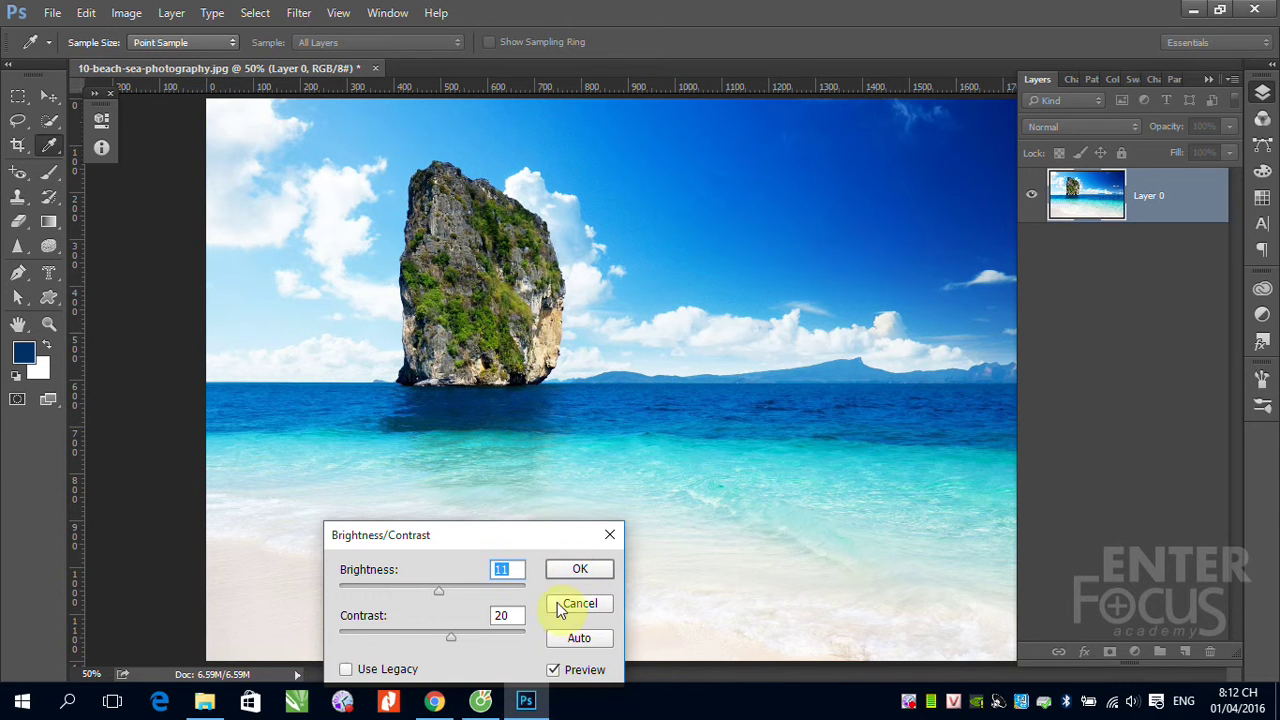
left_click(578, 645)
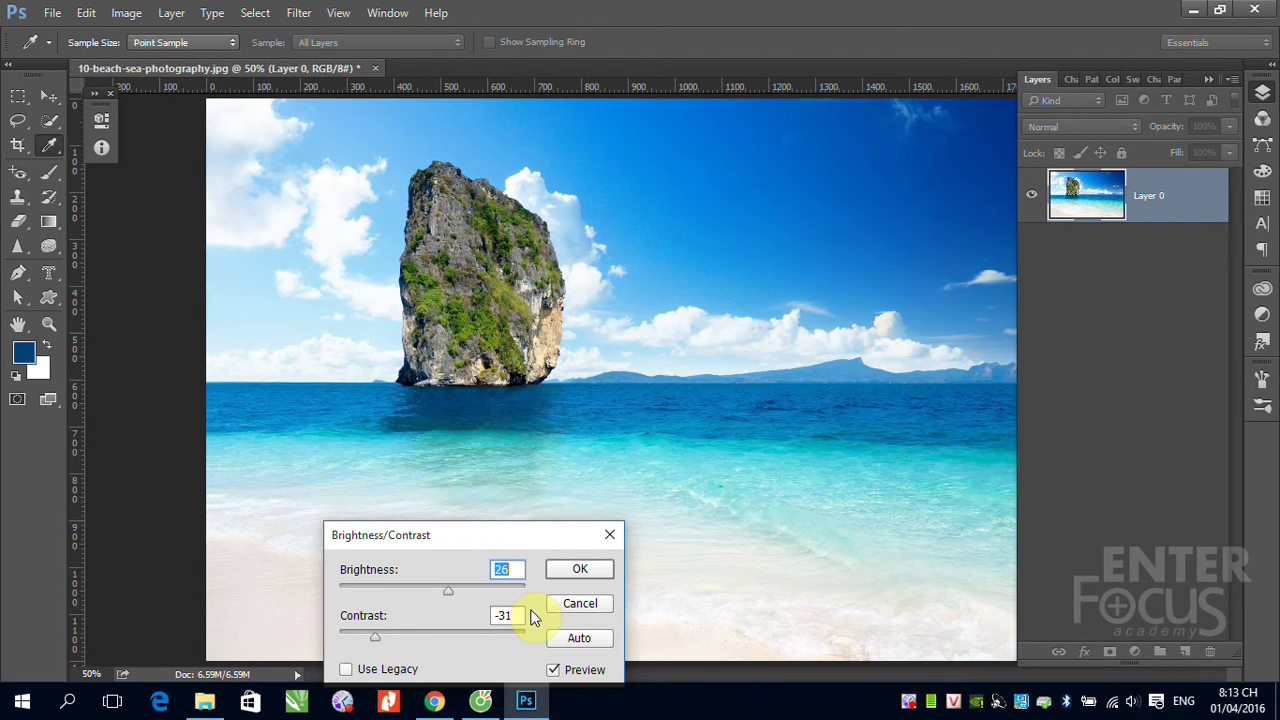
left_click(582, 569)
key("v")
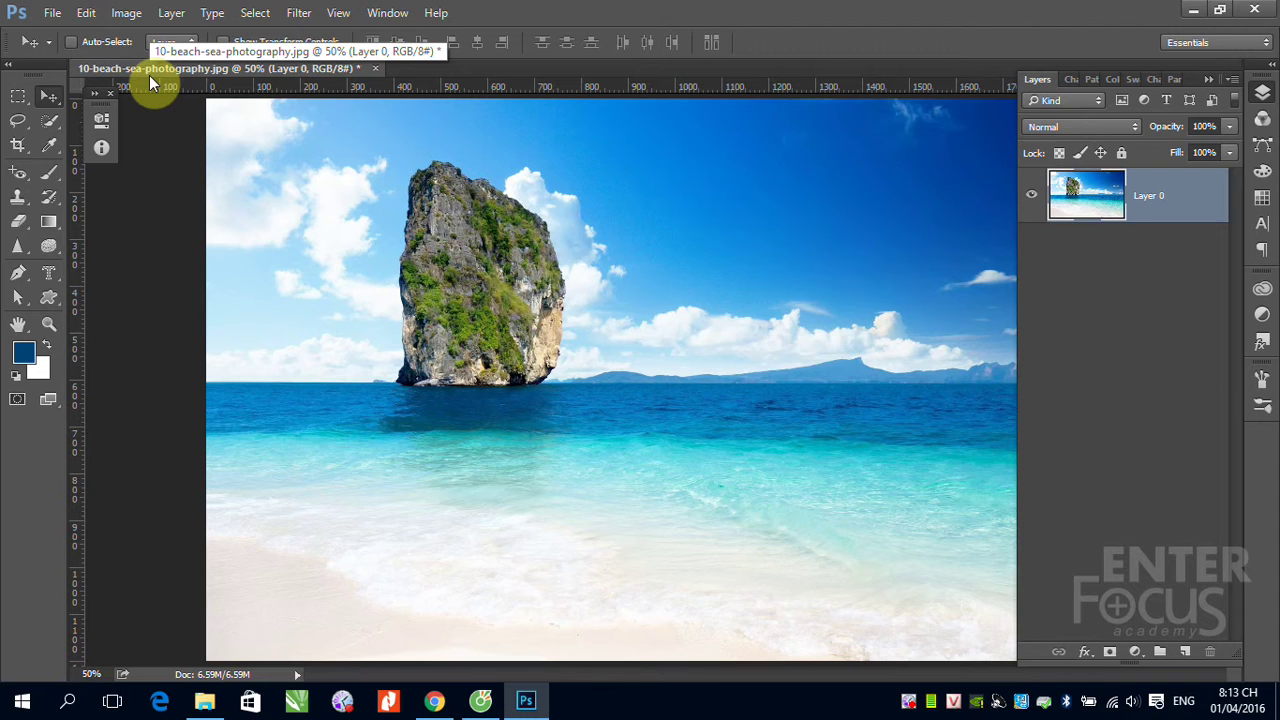
Step: Revert the beach photo to its saved state and bring up the Levels adjustment
key("F12")
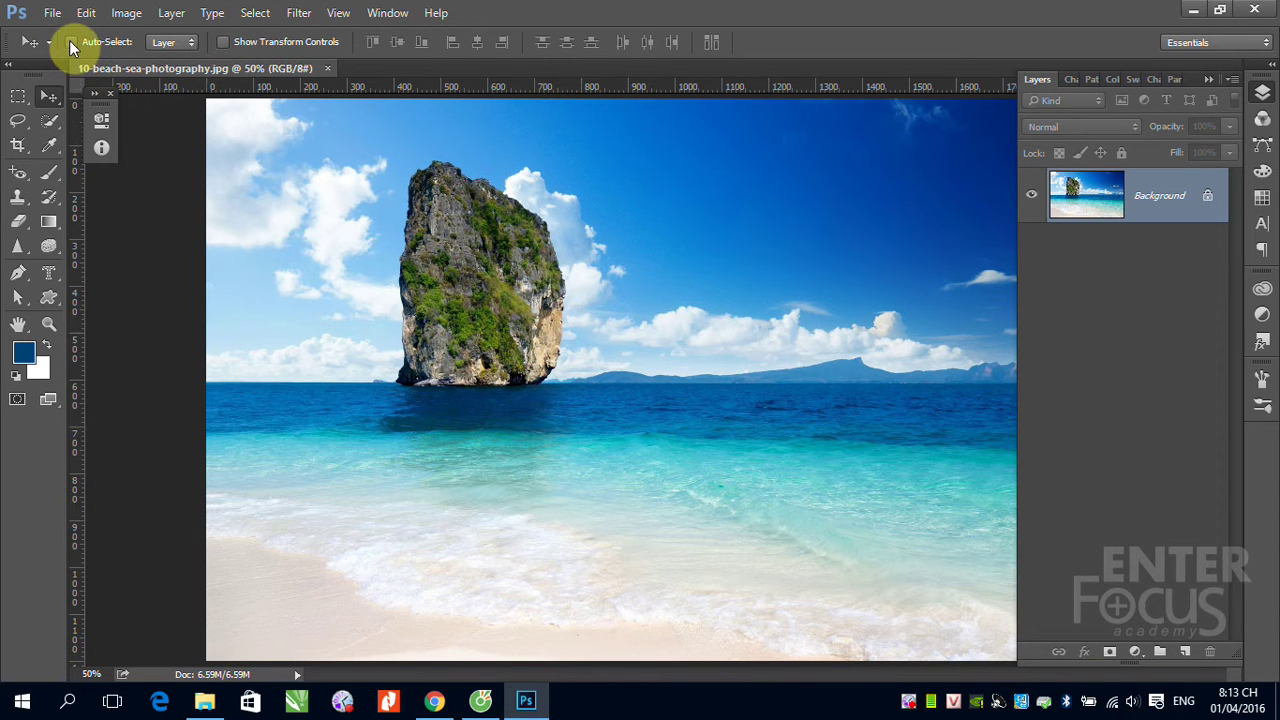
left_click(126, 16)
mouse_move(154, 61)
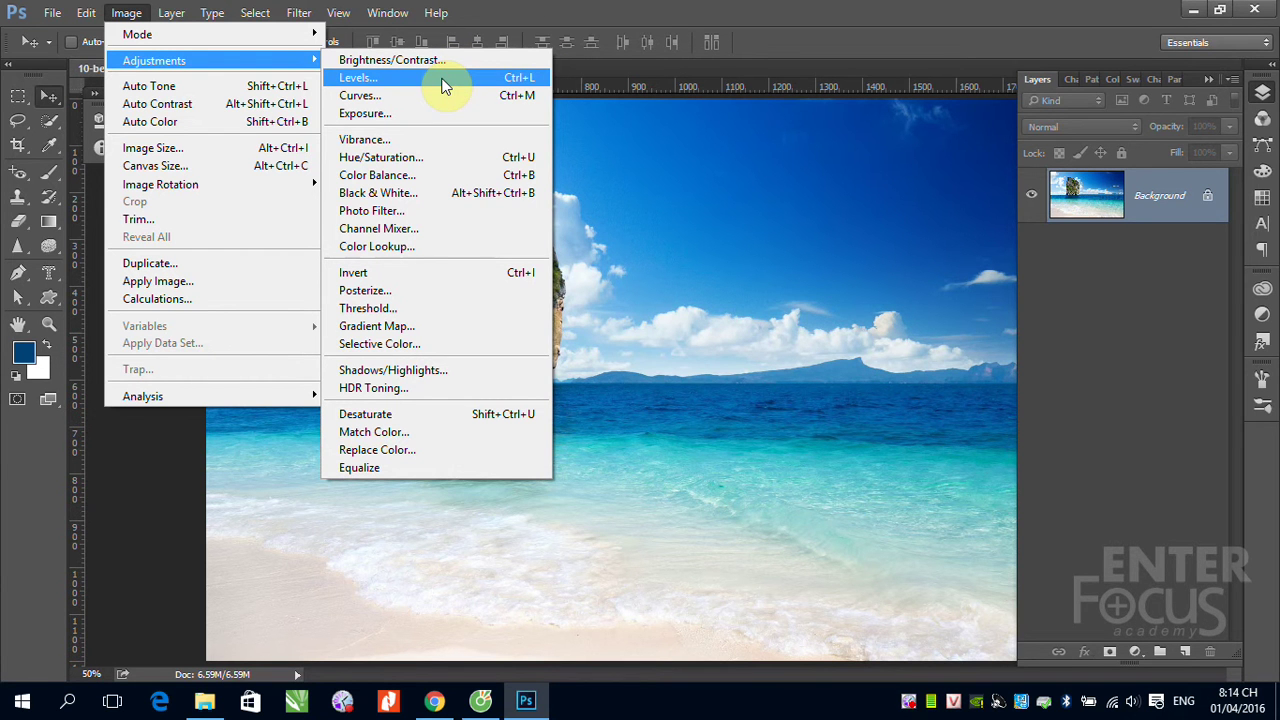
left_click(441, 78)
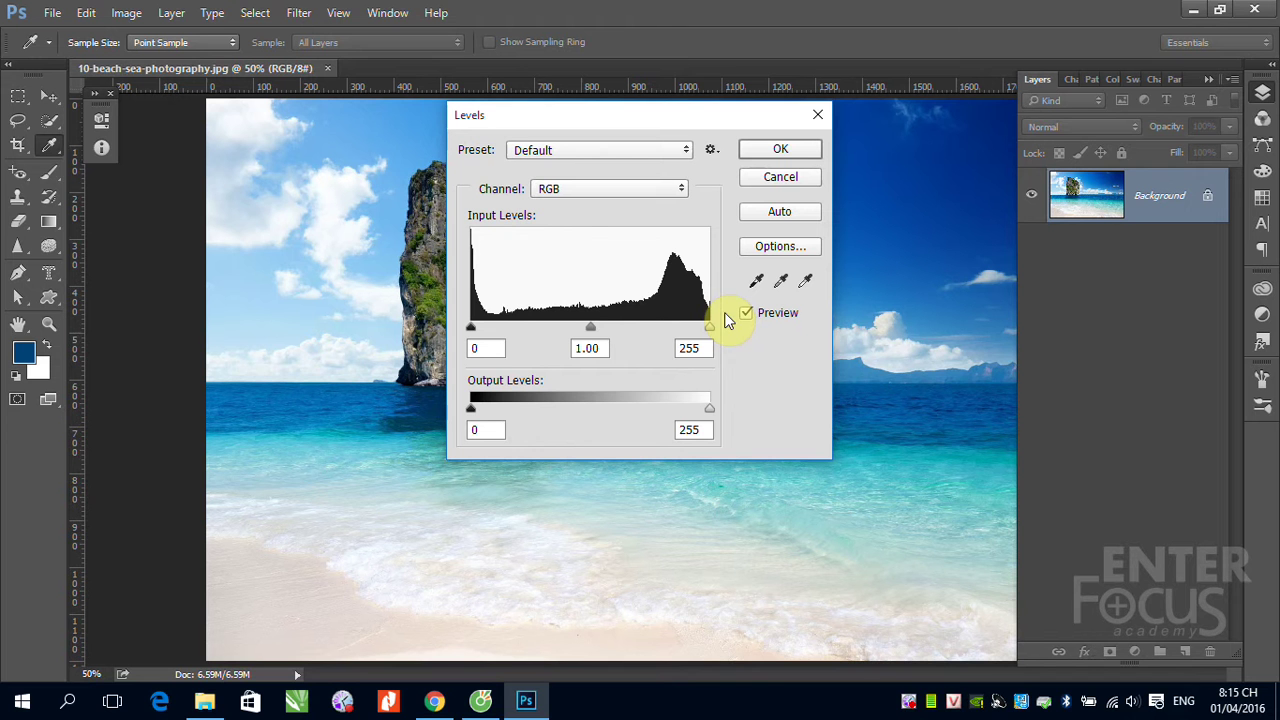
Step: Cancel Levels and open Island Girl.jpg as a second document
left_click(780, 177)
left_click(49, 96)
left_click(52, 12)
left_click(70, 51)
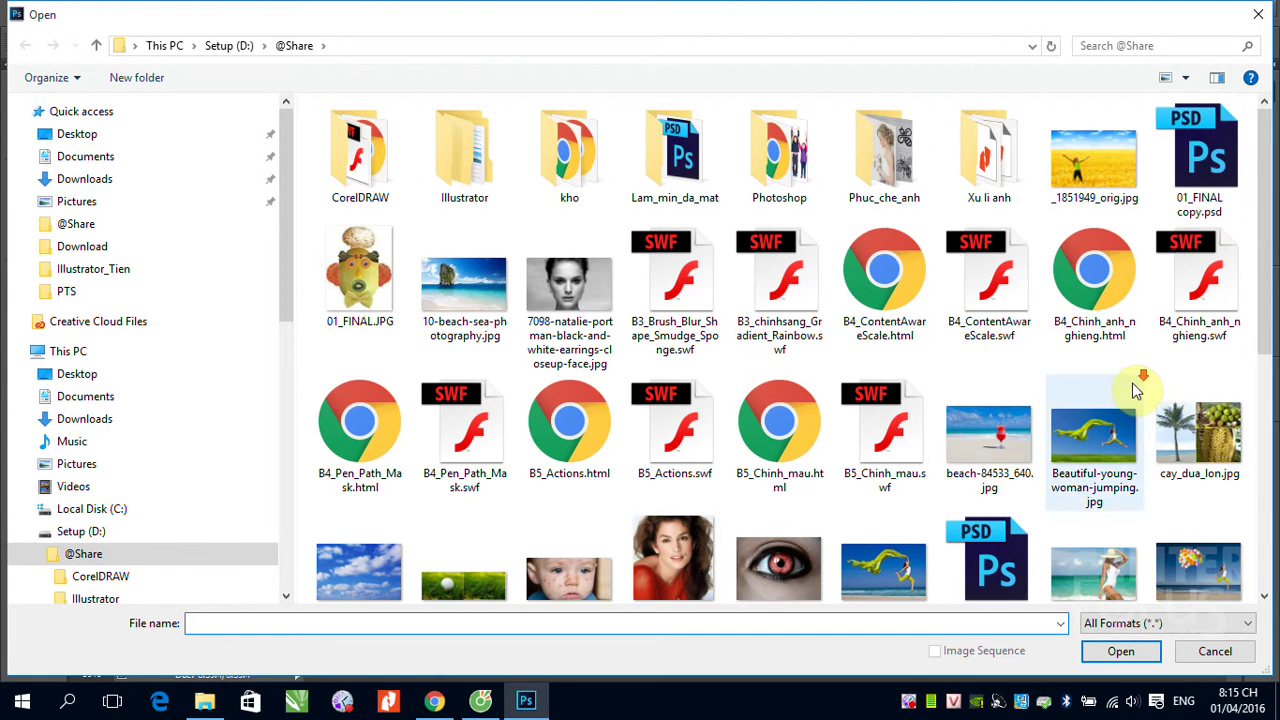
scroll(1137, 386, "down", 5)
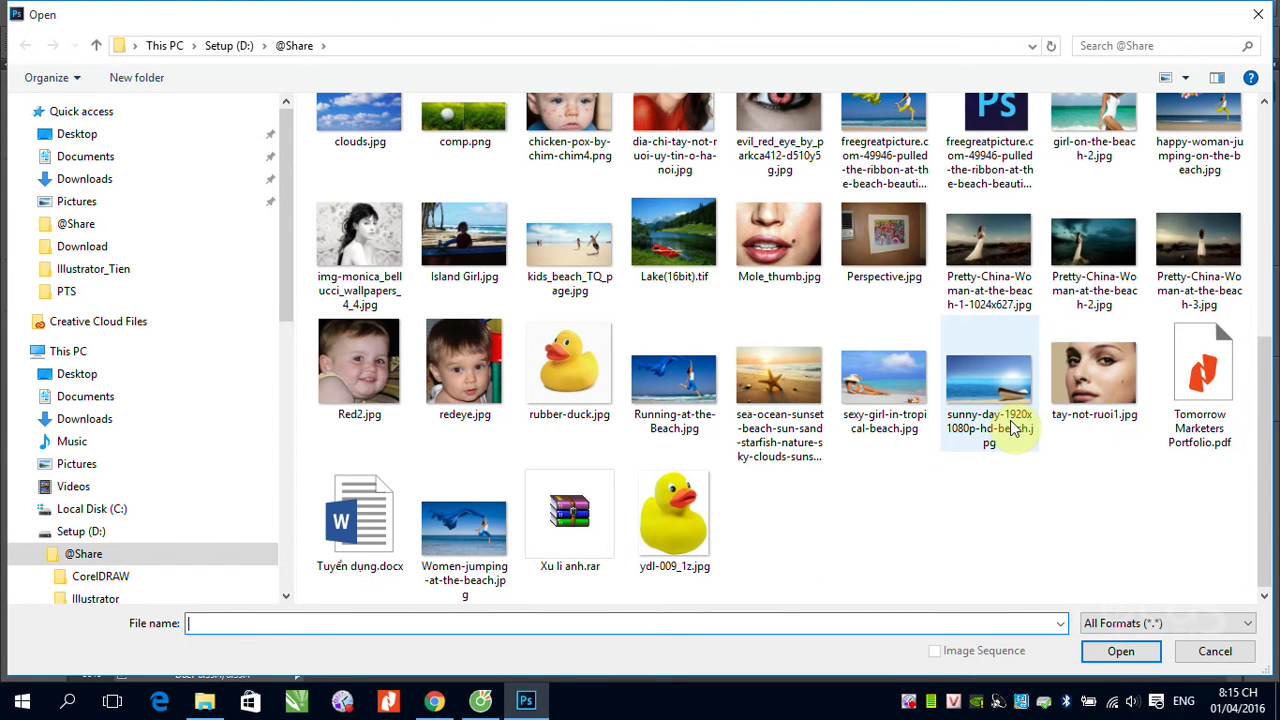
left_click(464, 240)
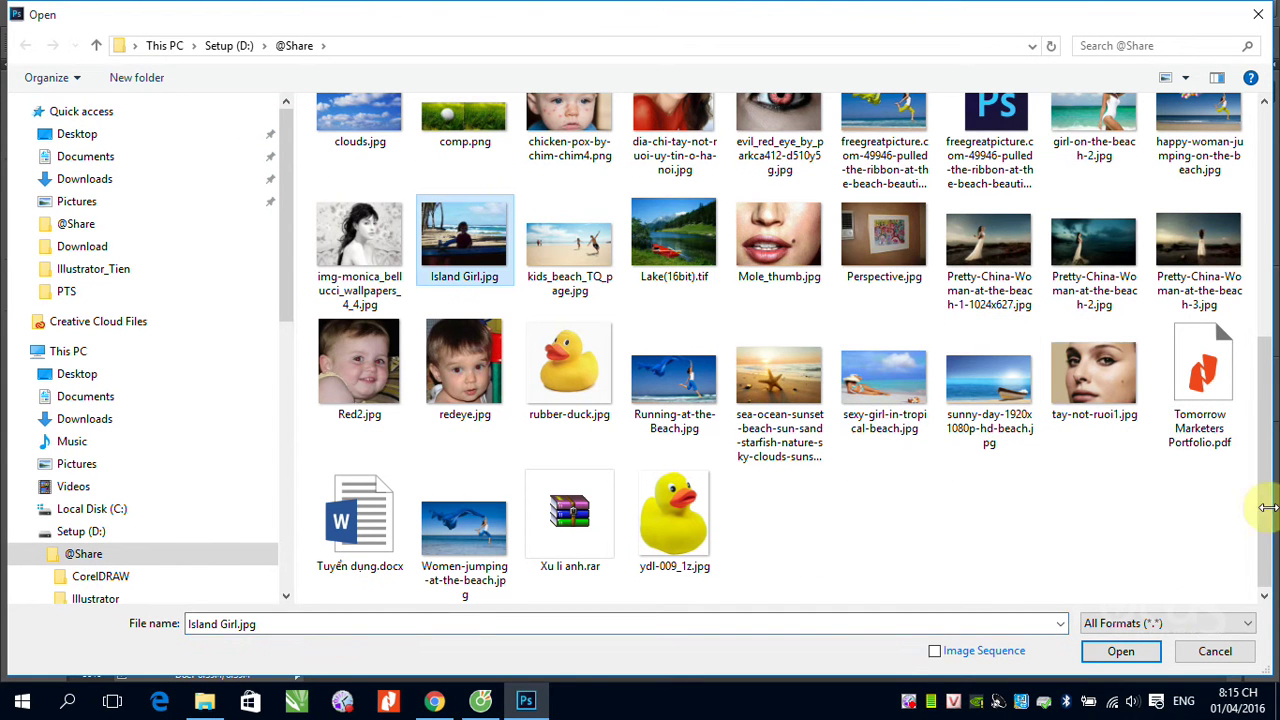
key("Return")
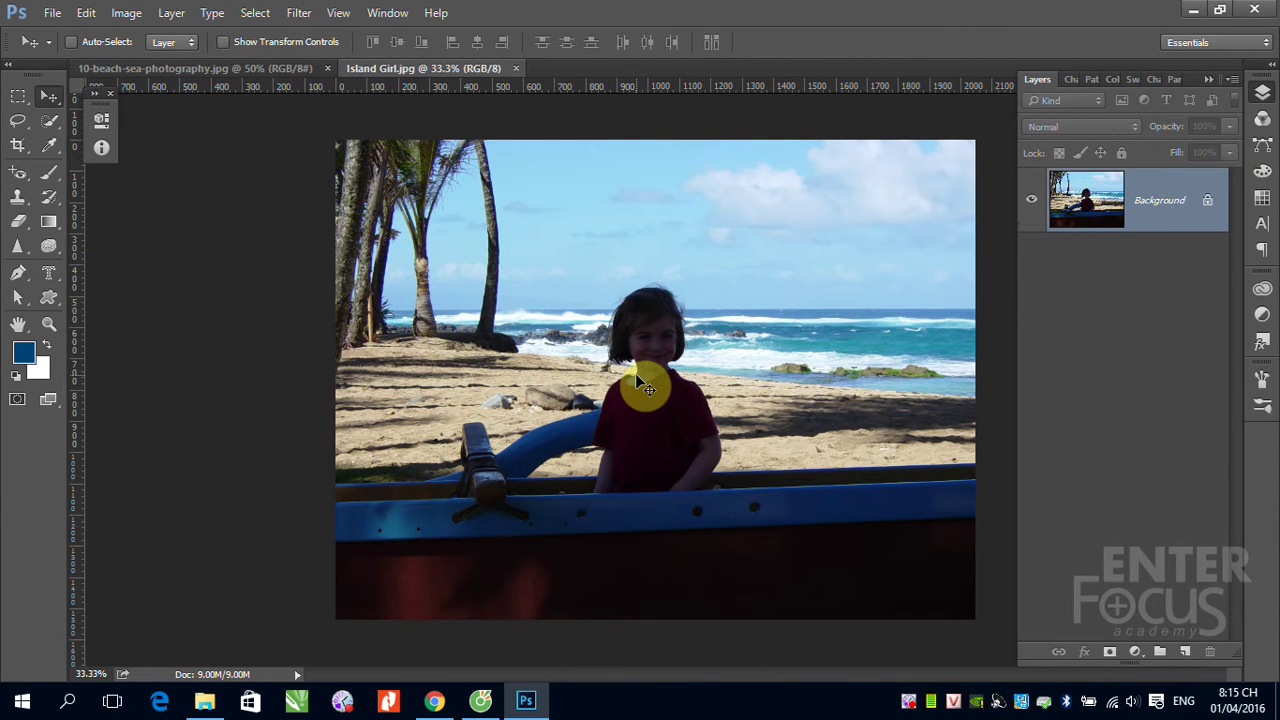
Step: Open Levels on Island Girl.jpg and cancel it, leaving the photo unchanged
left_click(126, 14)
mouse_move(154, 60)
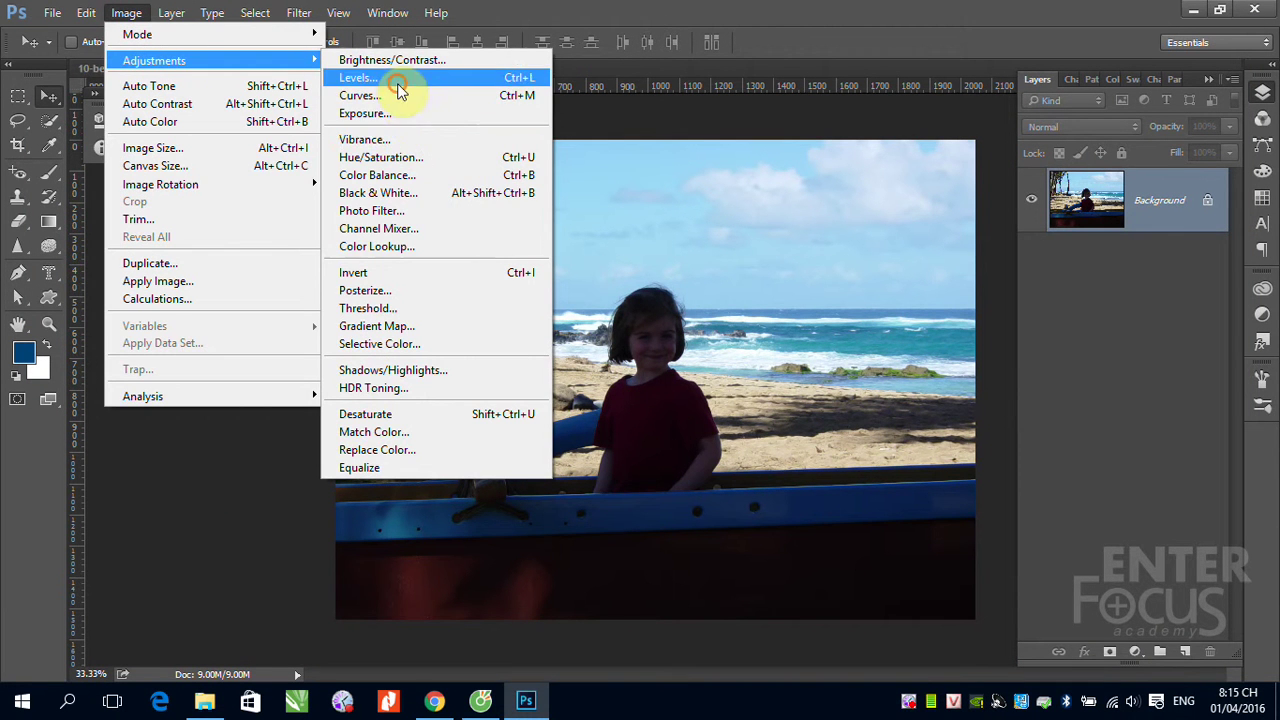
left_click(392, 78)
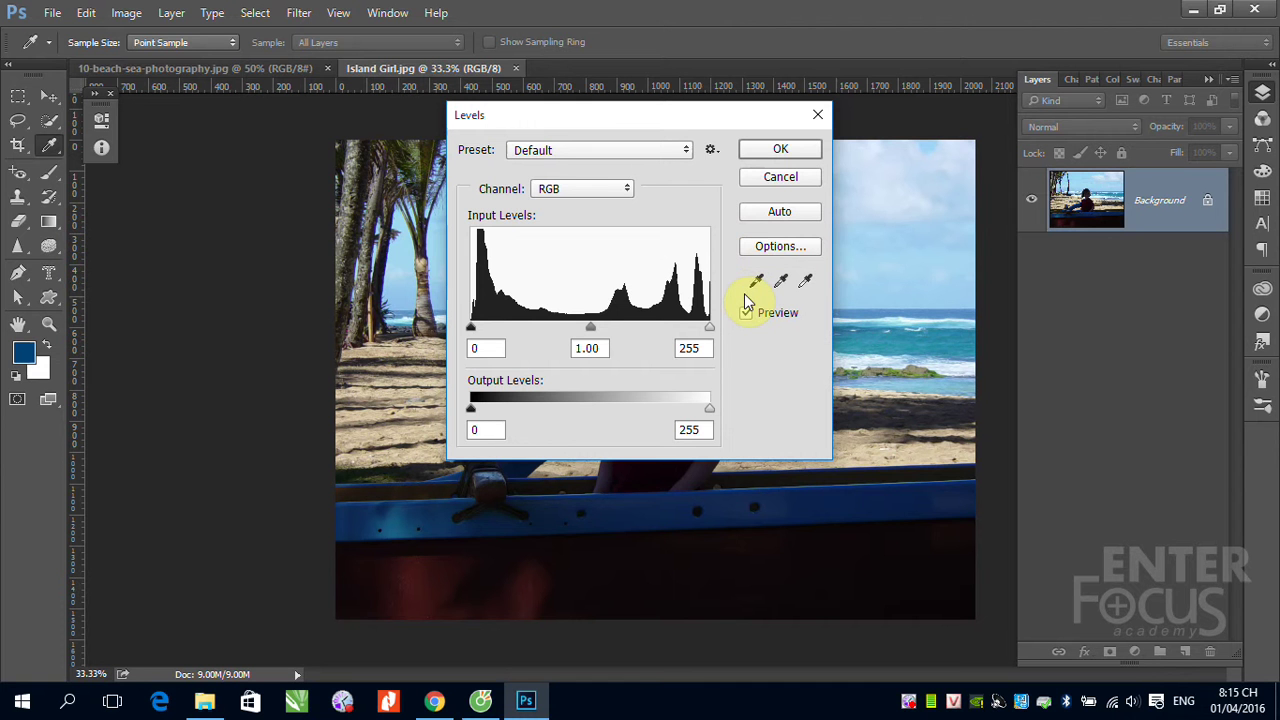
left_click(777, 176)
left_click(86, 14)
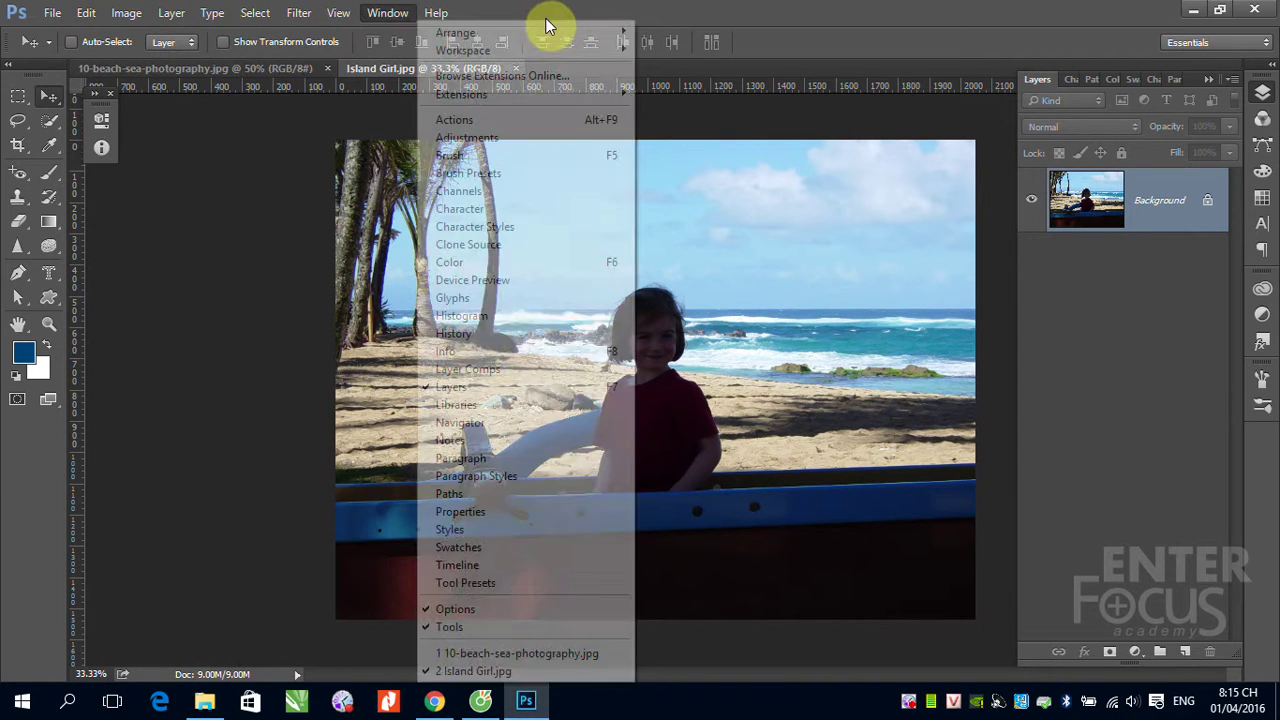
Step: Open Perspective.jpg as a third document and bring up its Levels adjustment
left_click(560, 16)
left_click(54, 13)
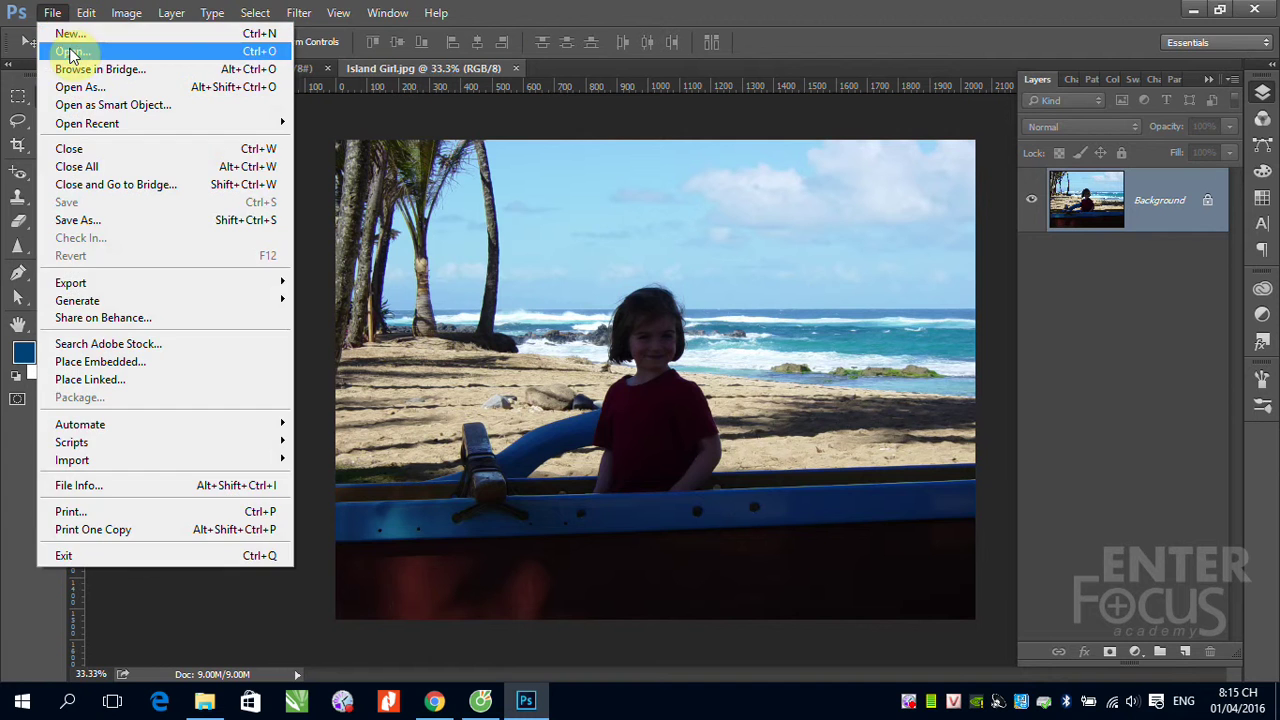
left_click(70, 50)
scroll(445, 410, "down", 5)
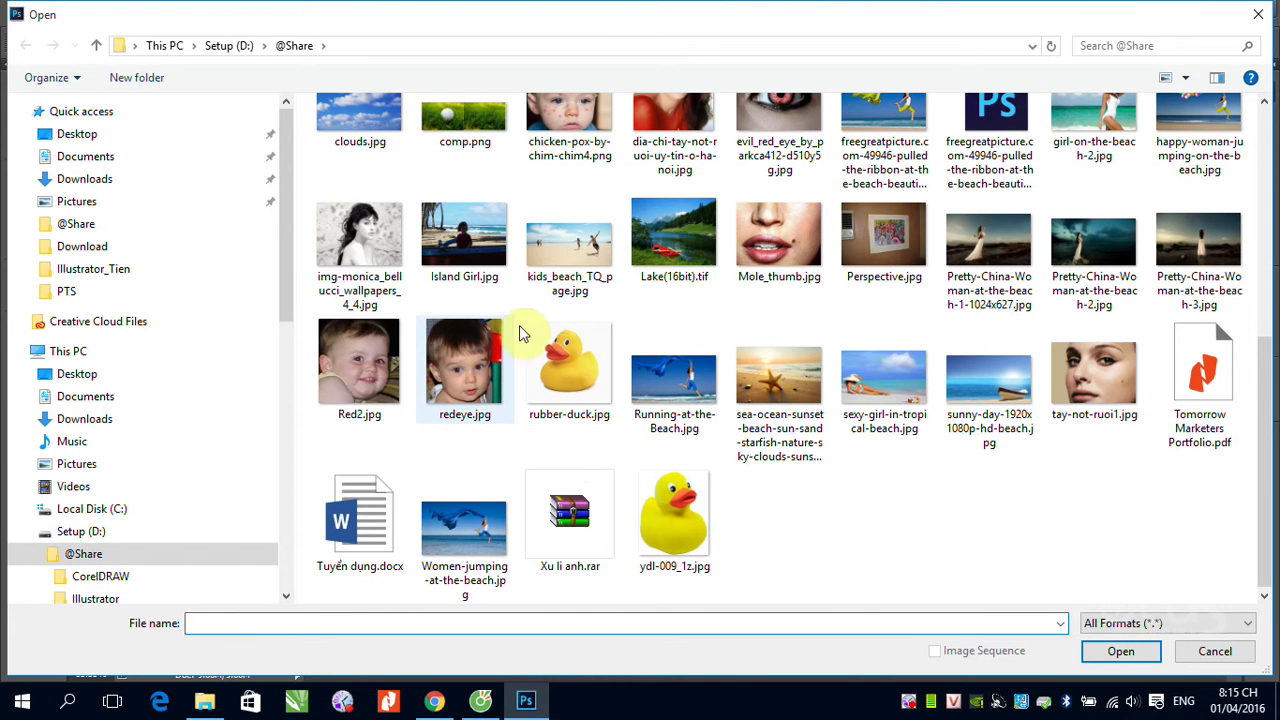
left_click(880, 276)
left_click(1120, 651)
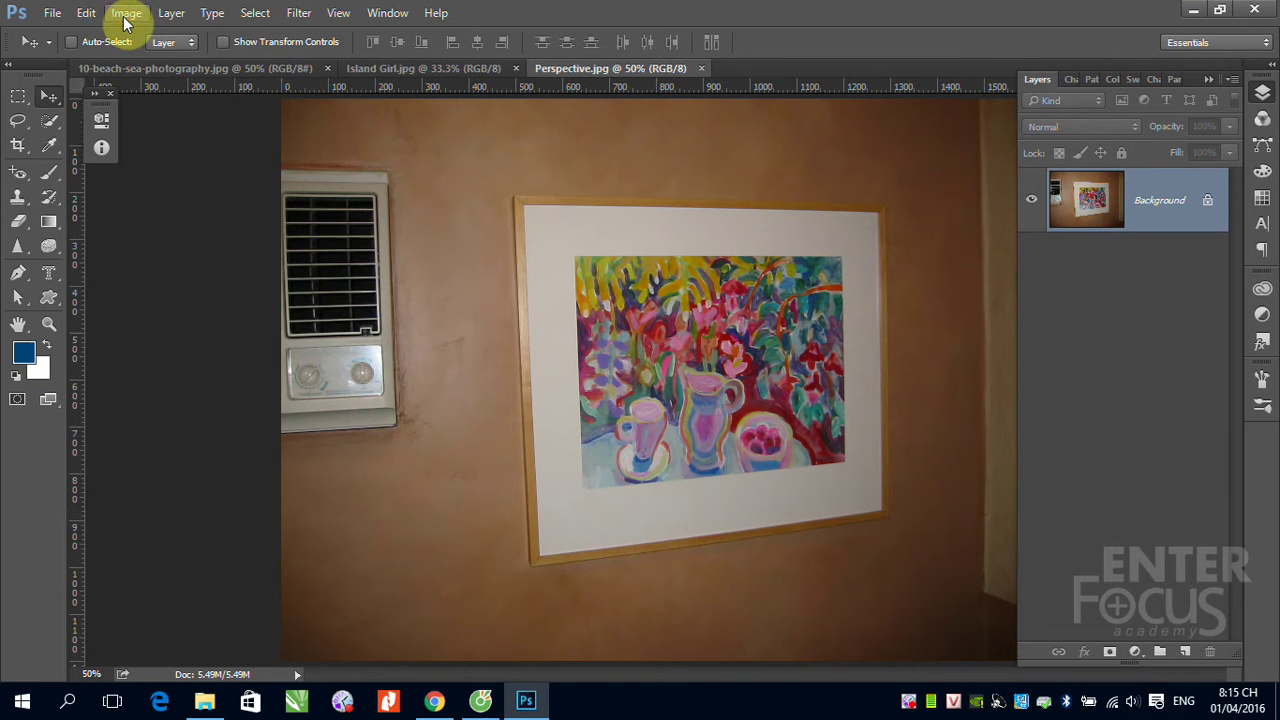
left_click(126, 13)
mouse_move(155, 60)
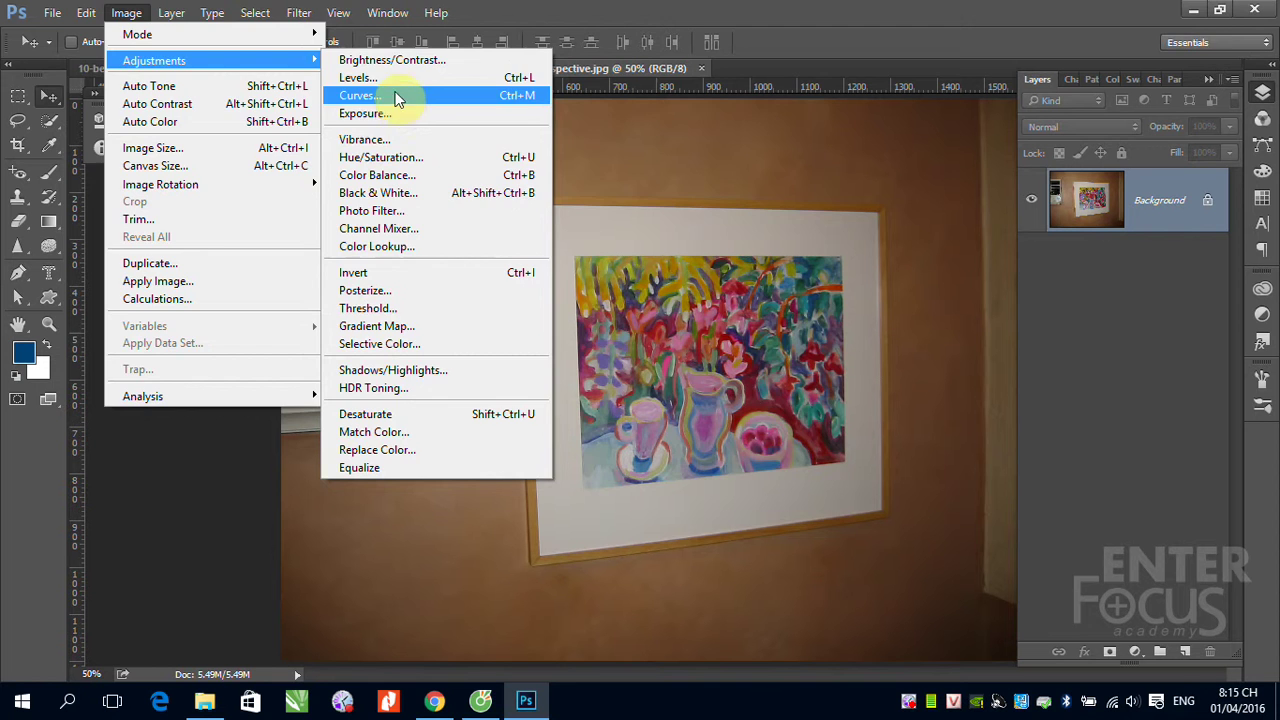
left_click(400, 78)
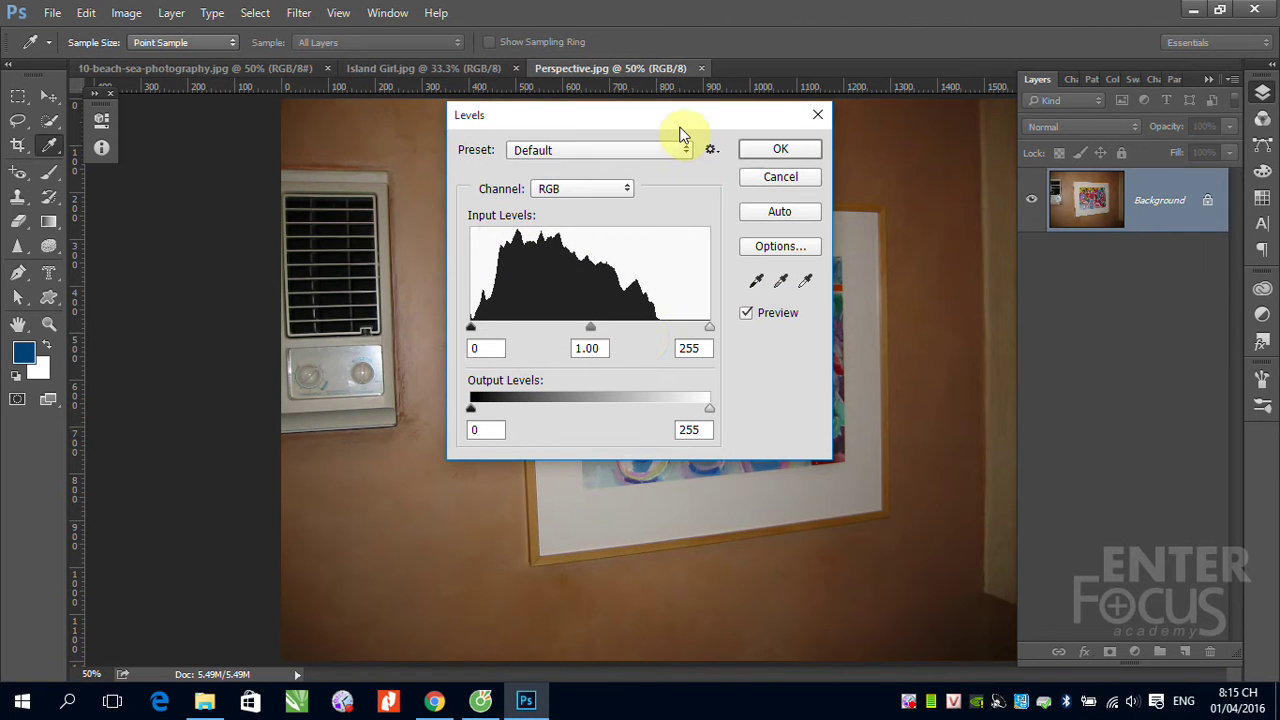
Step: Move the Levels dialog off the painting and set the white input level to 201
left_click_drag(676, 127, 337, 120)
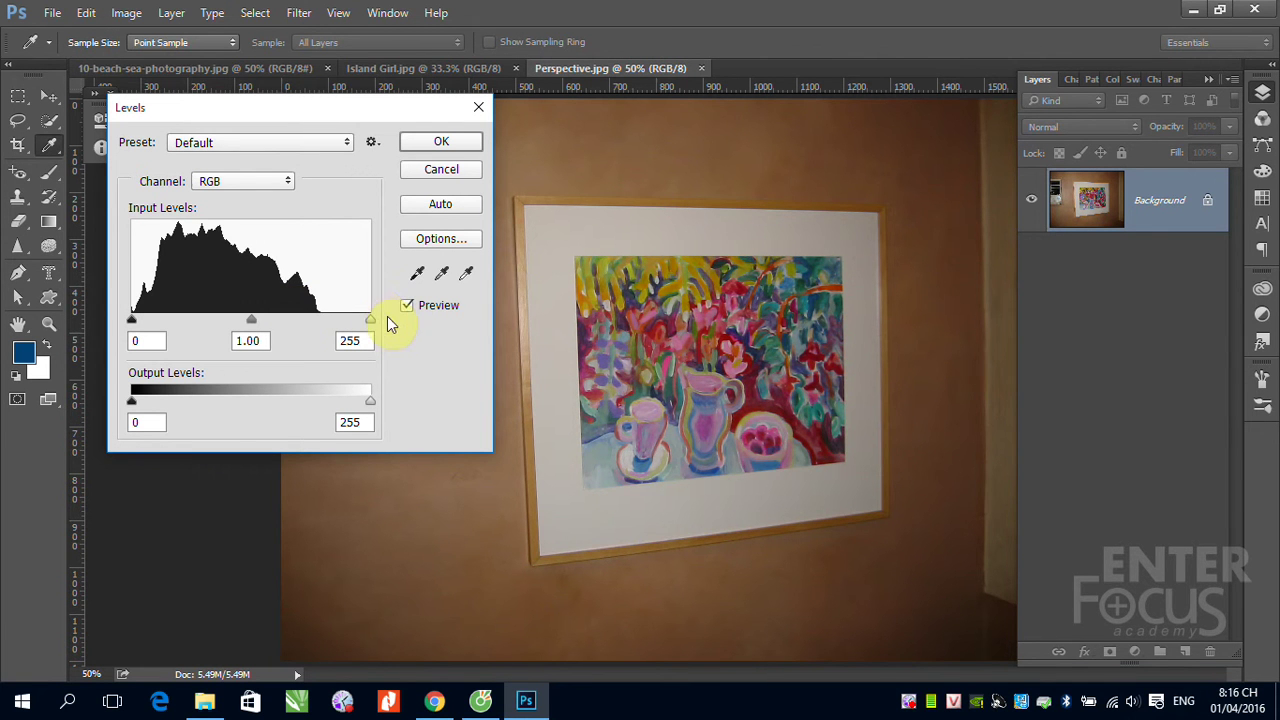
left_click_drag(368, 324, 322, 327)
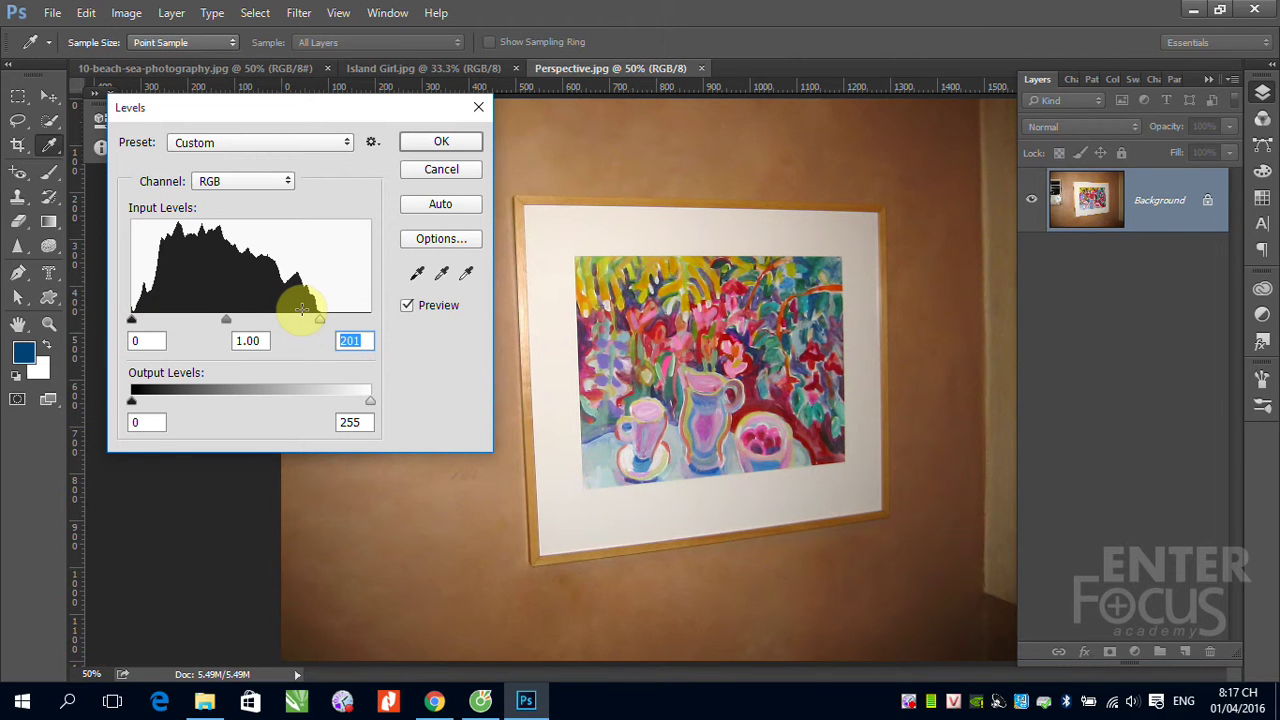
Step: Refine Levels input values to 0, 0.96 and 198, then hold Alt to expose Reset
mouse_move(319, 321)
left_mouse_down()
mouse_move(260, 322)
mouse_move(314, 334)
left_mouse_up()
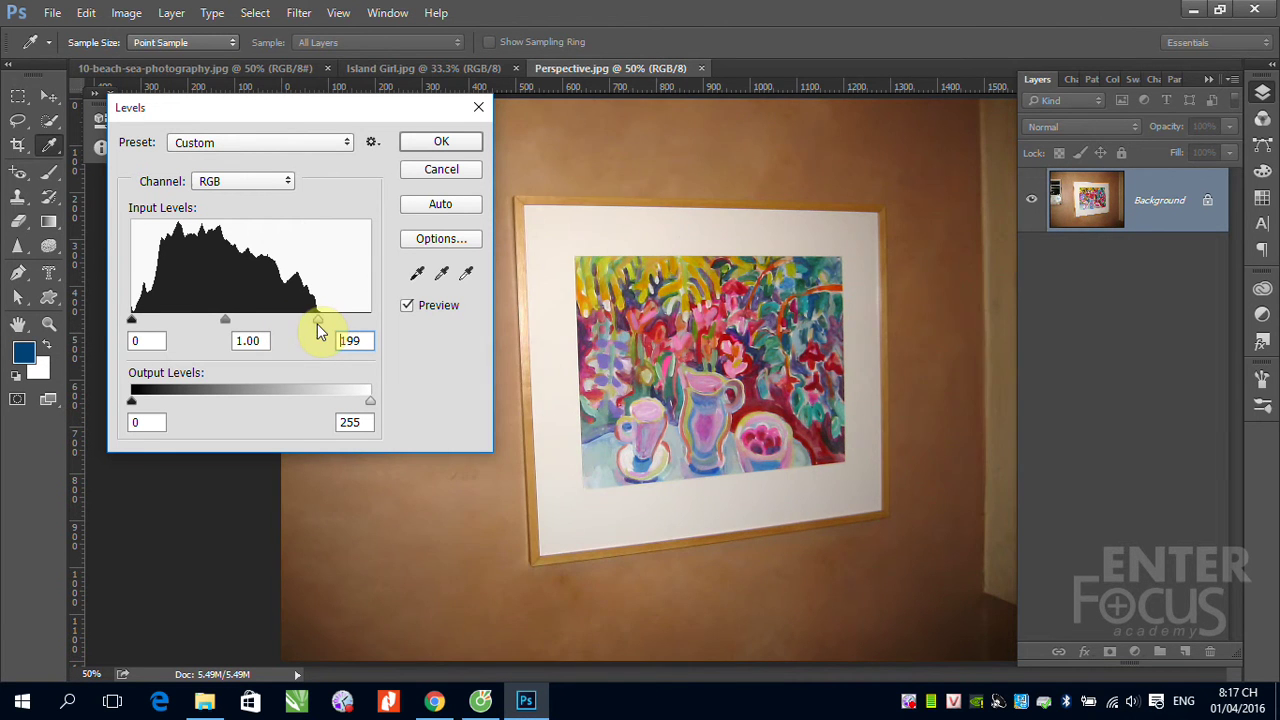
mouse_move(132, 320)
left_mouse_down()
mouse_move(173, 322)
mouse_move(131, 320)
left_mouse_up()
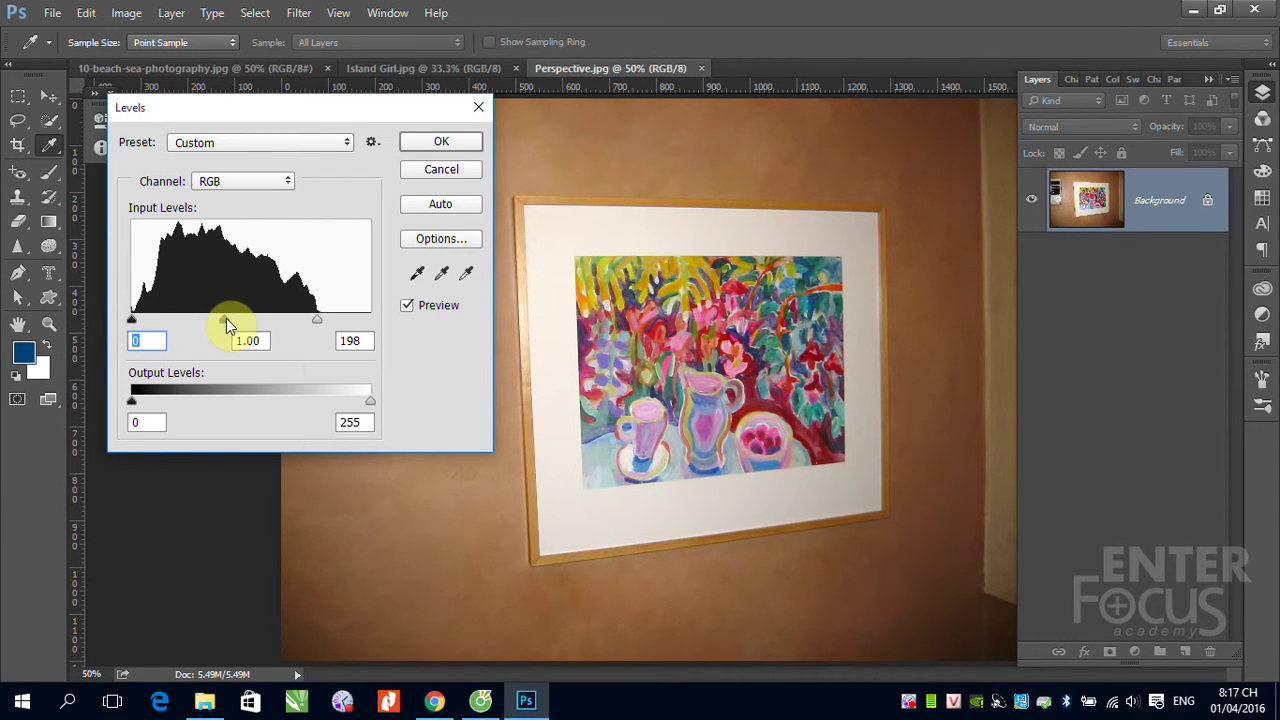
mouse_move(228, 320)
left_mouse_down()
mouse_move(200, 323)
mouse_move(240, 328)
left_mouse_up()
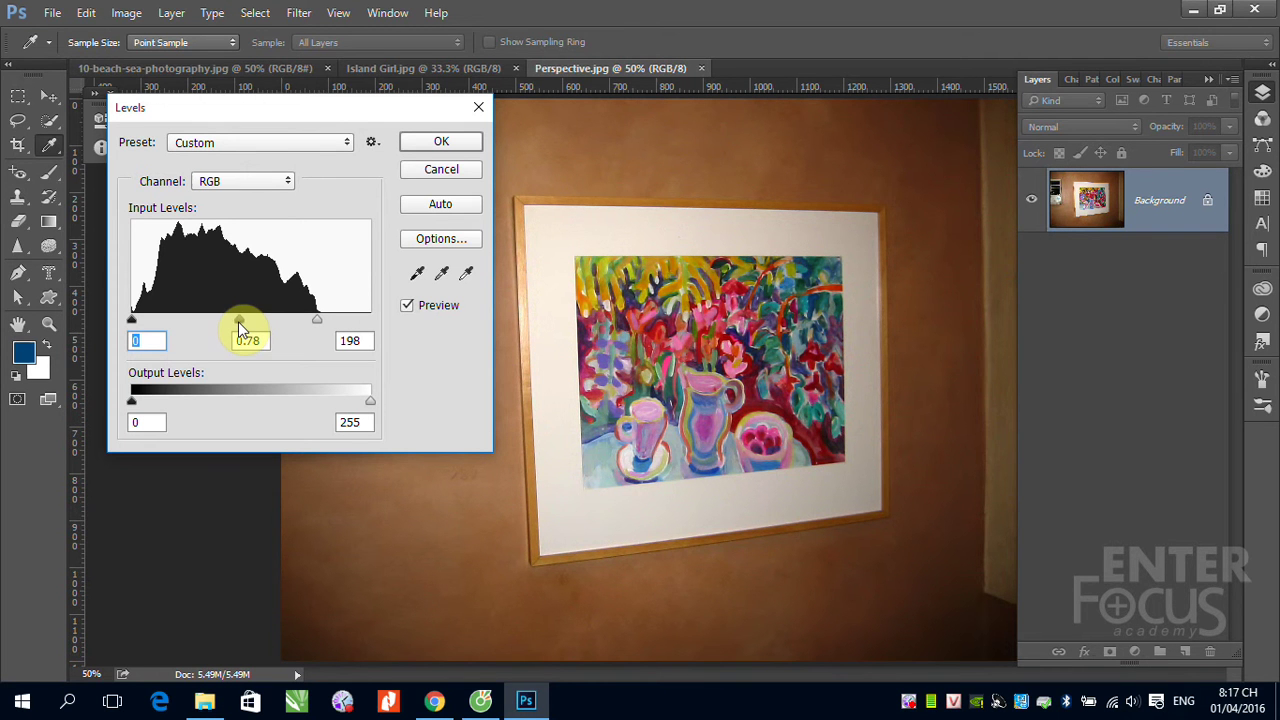
left_click_drag(240, 328, 228, 338)
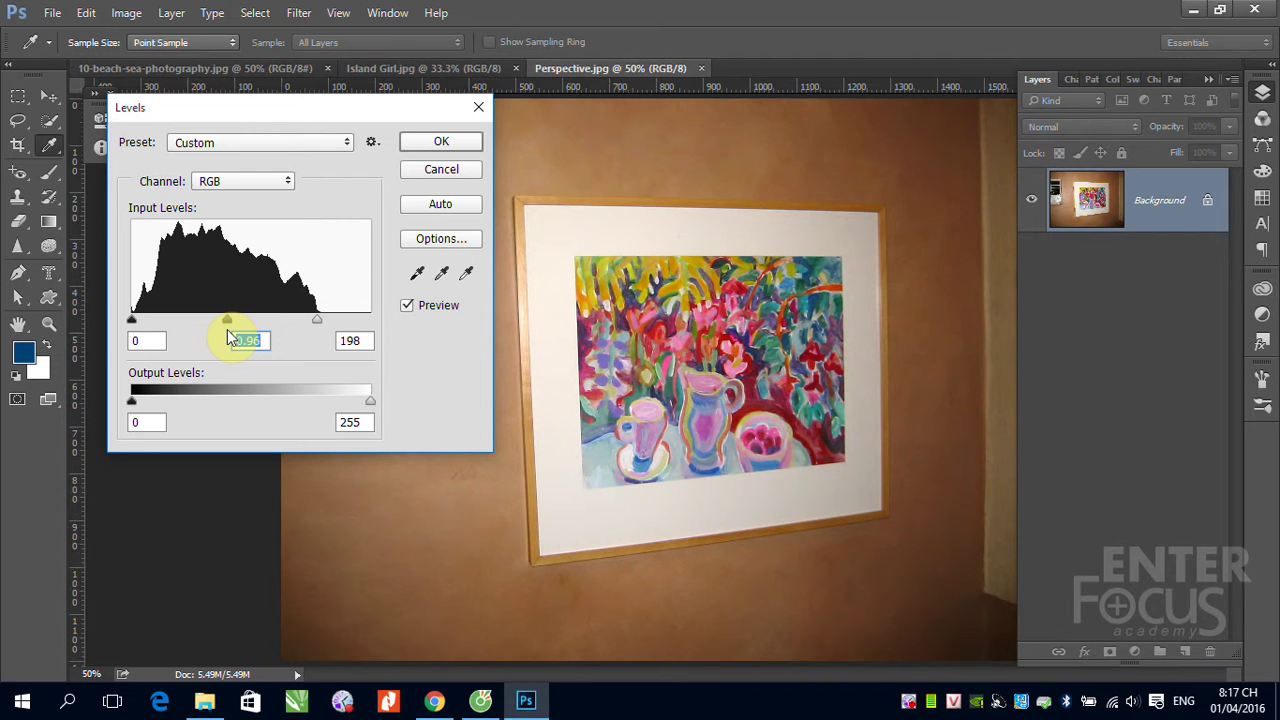
key("alt")
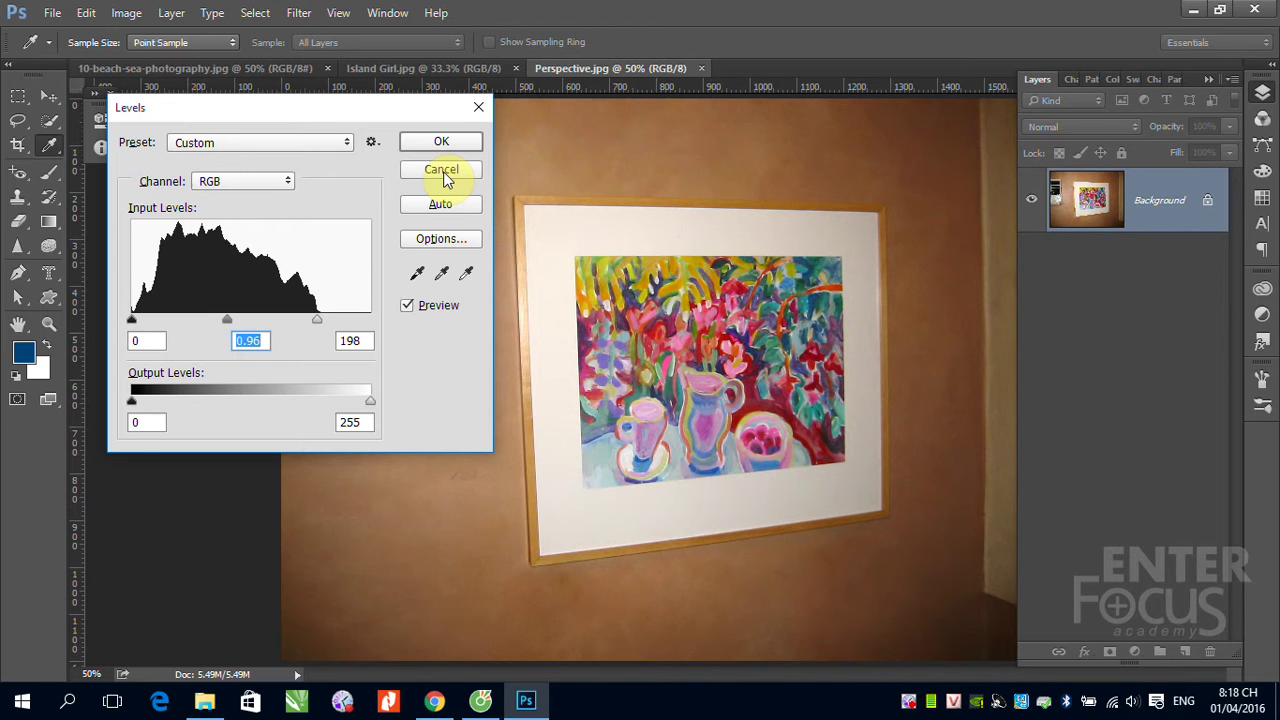
key("alt")
Step: Reset Levels to 0, 1.00, 255 and pick the black-point eyedropper, uncovering the grille
left_click(442, 175)
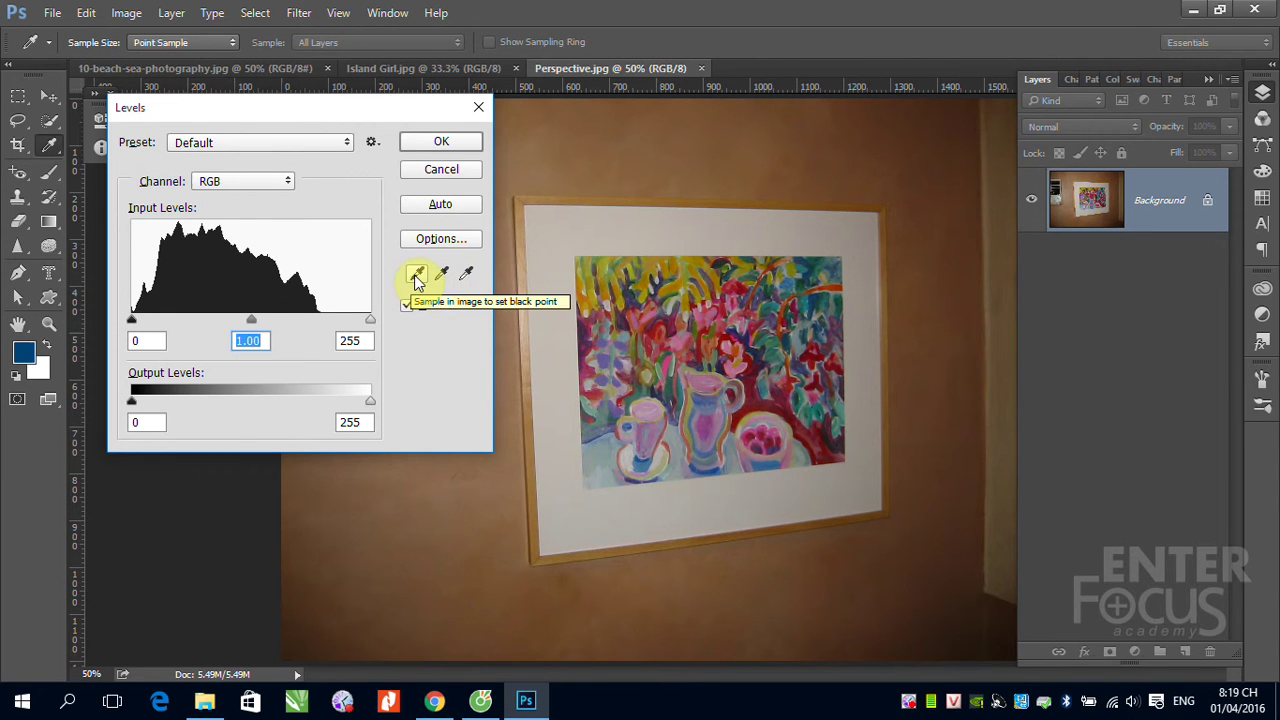
left_click(417, 274)
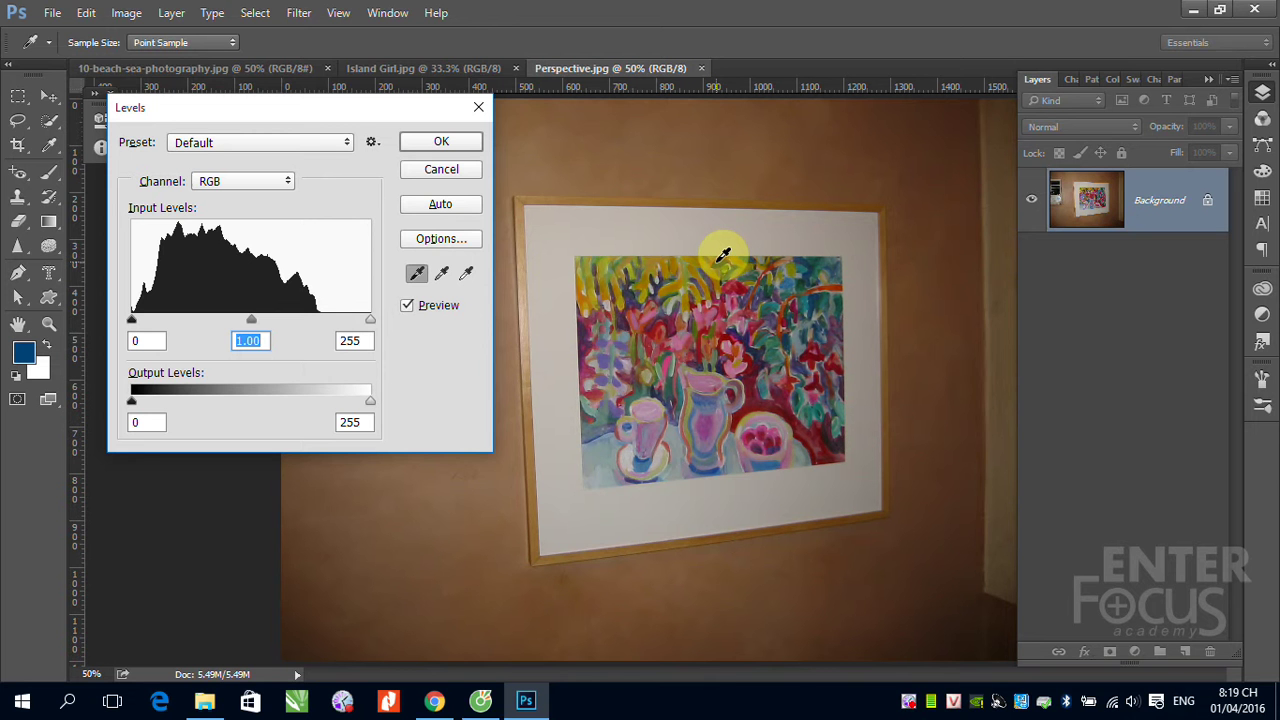
mouse_move(393, 107)
left_mouse_down()
mouse_move(370, 432)
mouse_move(387, 410)
left_mouse_up()
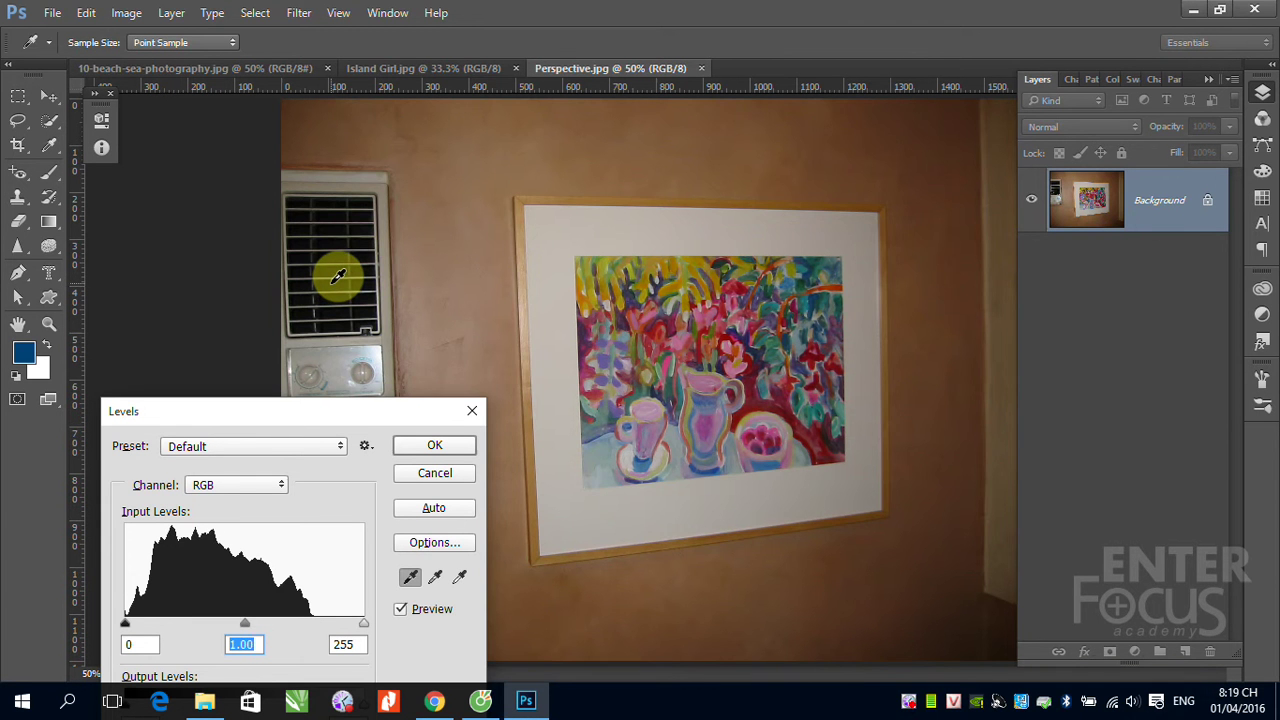
Step: Sample the black point from the grille and white point from the painting, giving a green cast
left_click(338, 277)
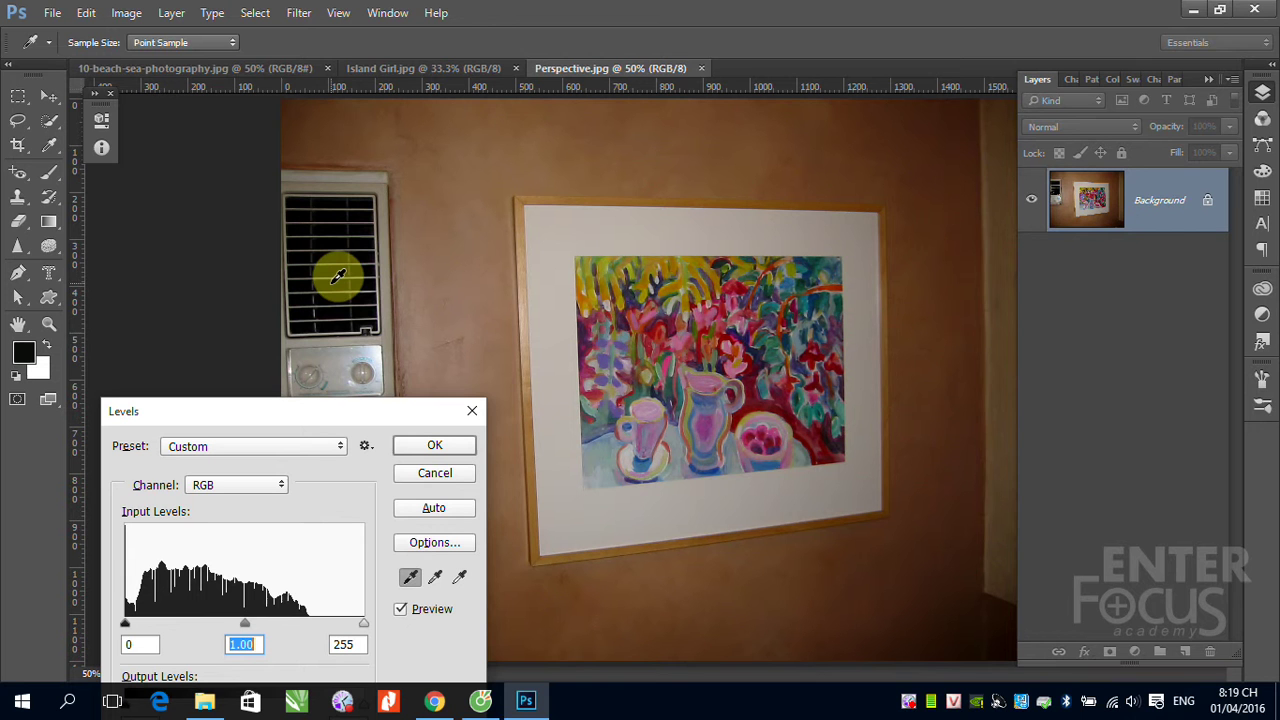
left_click(460, 575)
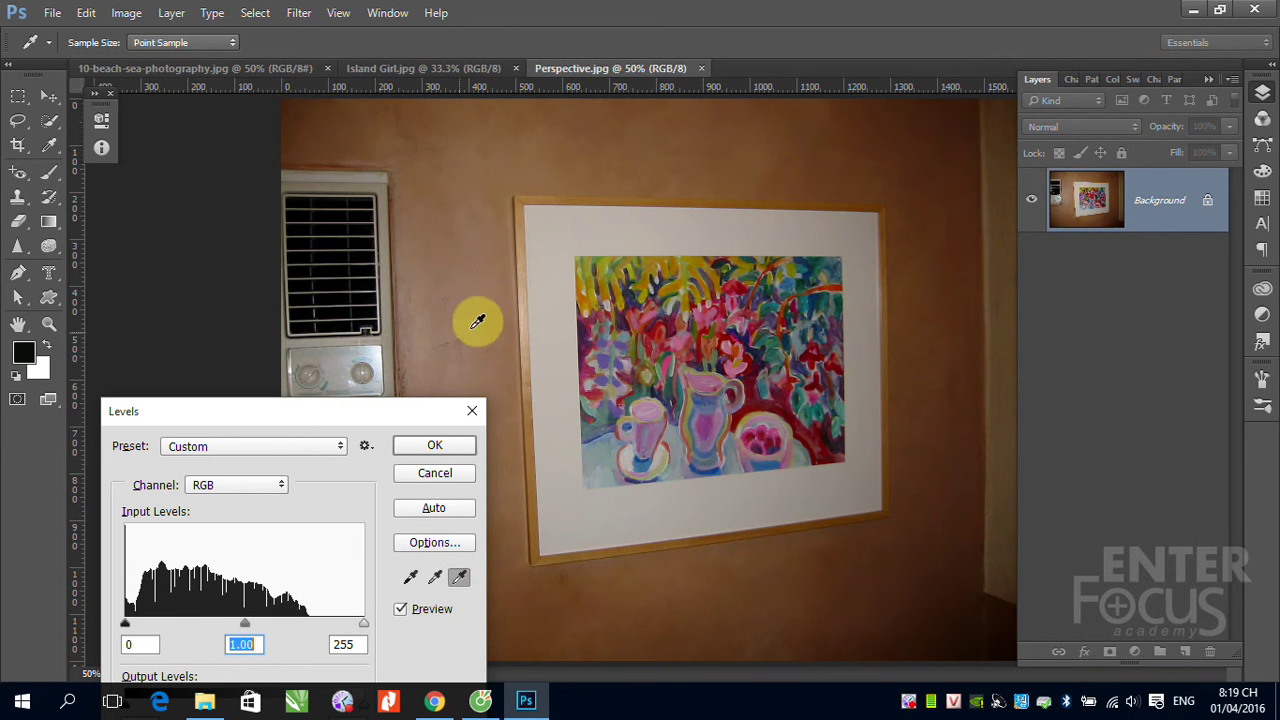
left_click(379, 352)
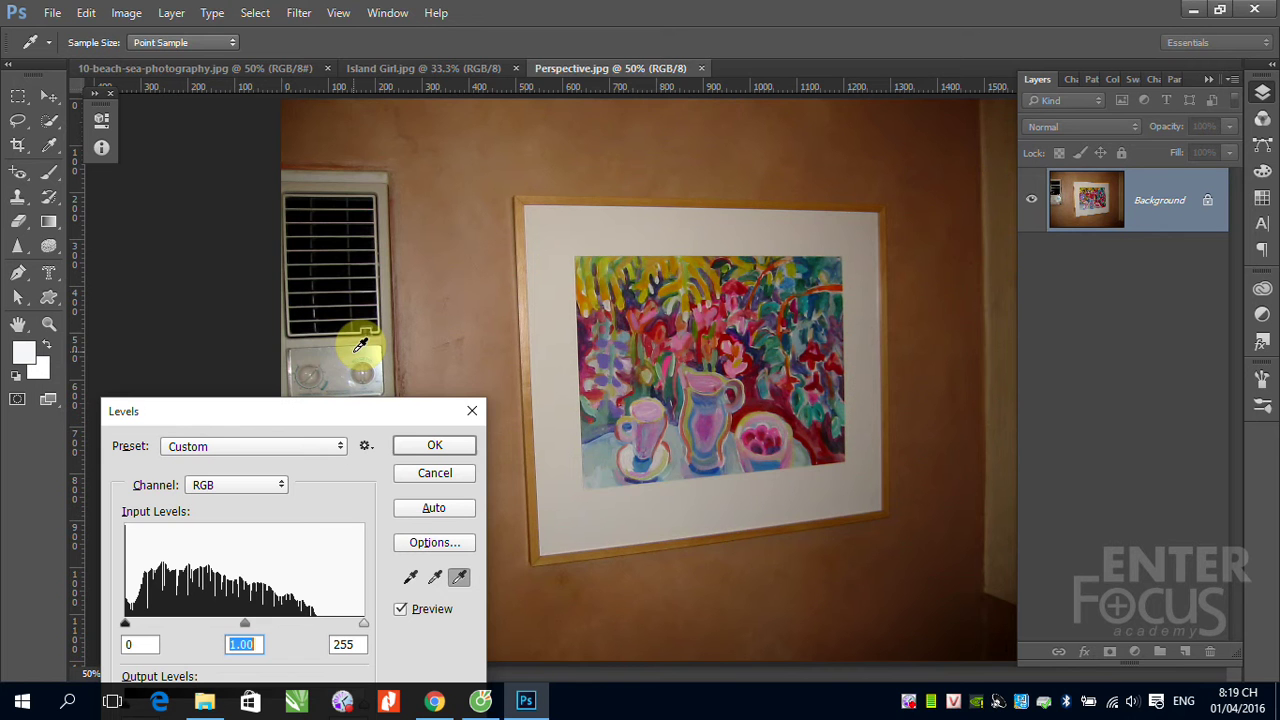
left_click(334, 347)
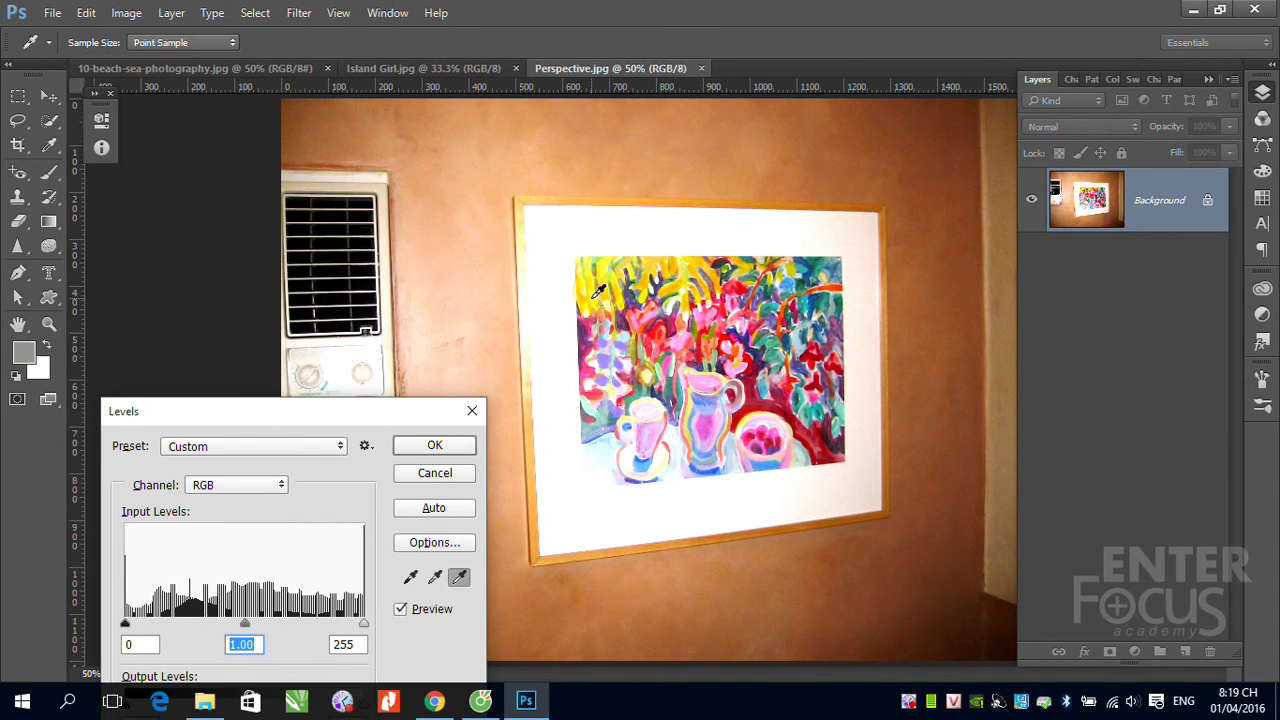
left_click(594, 297)
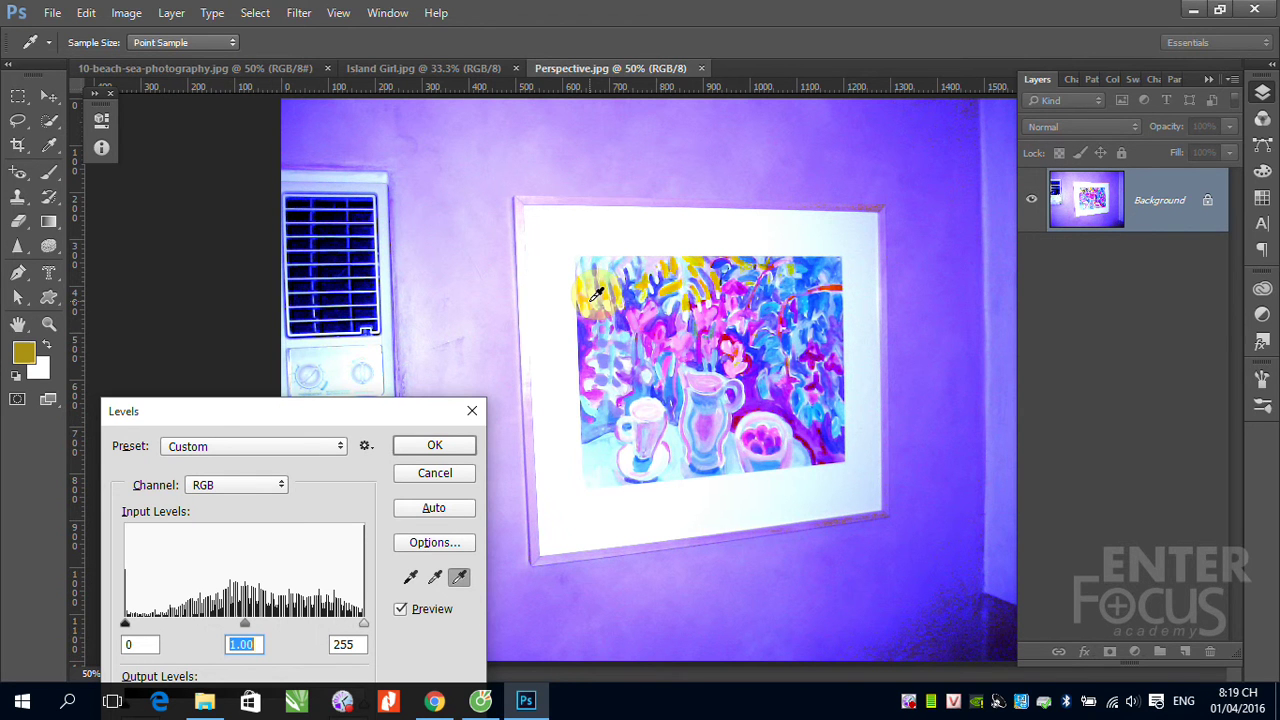
left_click(650, 317)
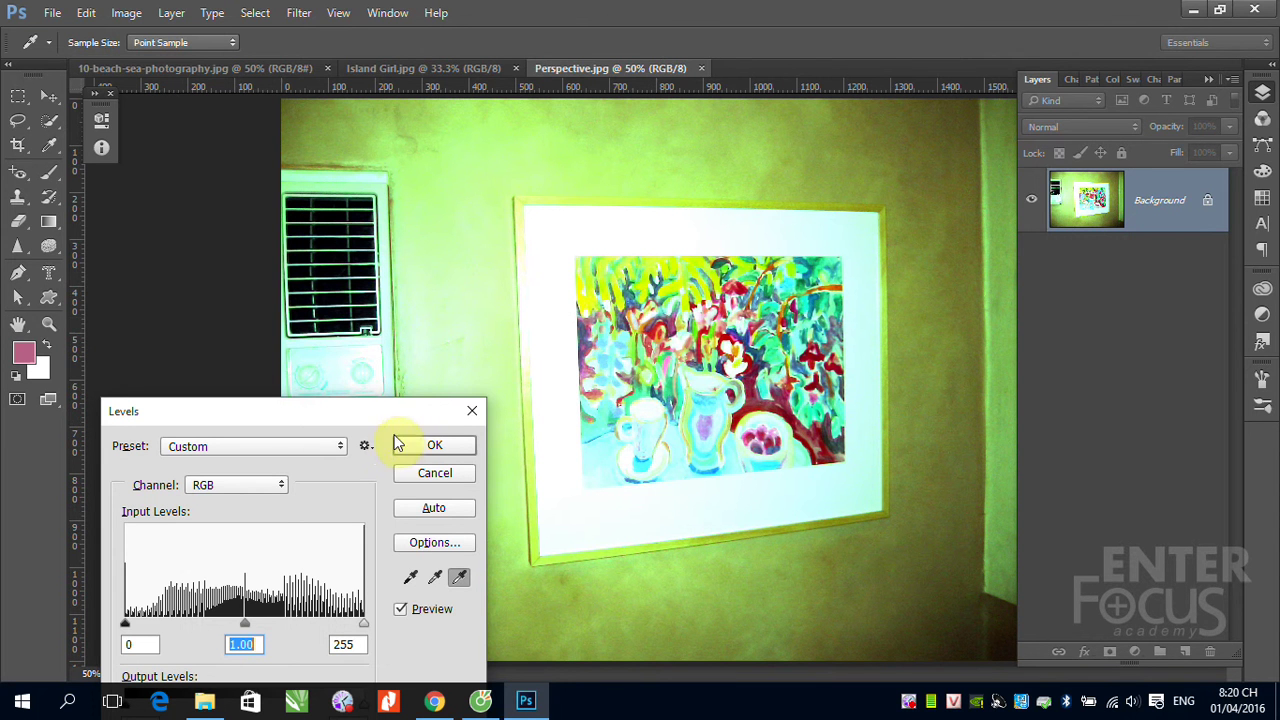
left_click_drag(425, 408, 740, 262)
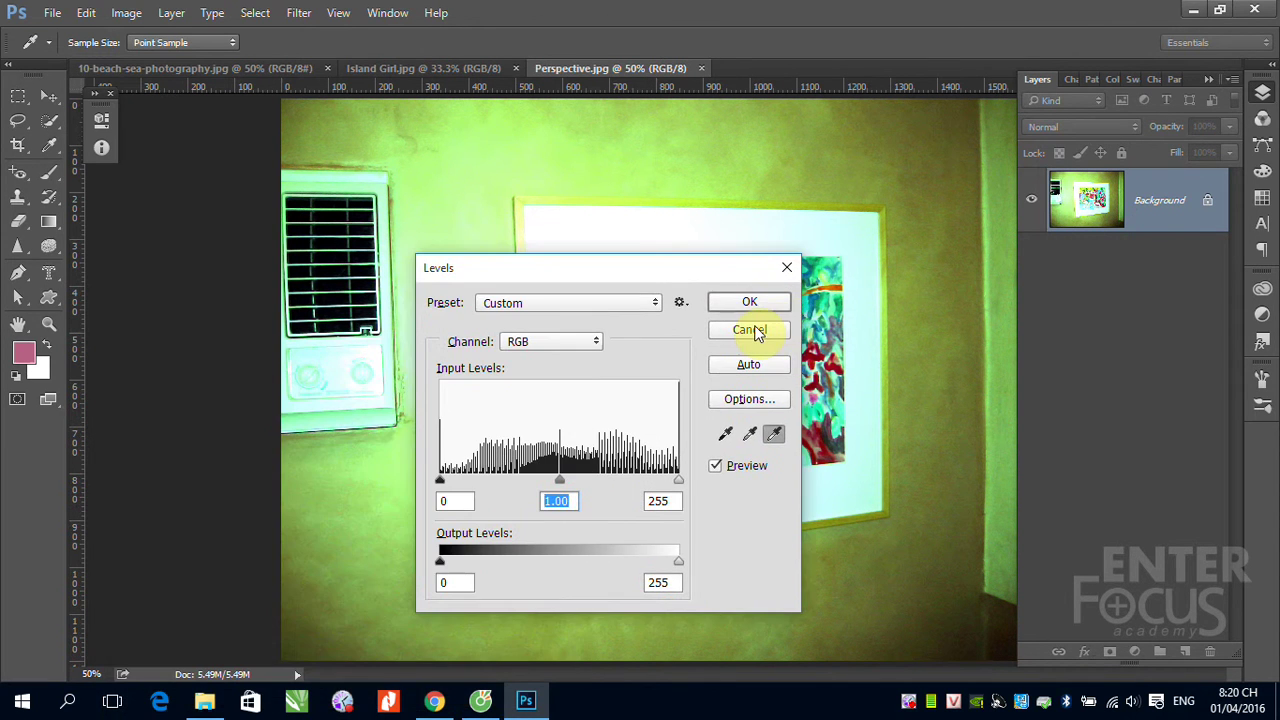
Step: Reset Levels and apply white input 197 with midtone gamma 1.13 to Perspective.jpg
left_click(757, 333, "alt")
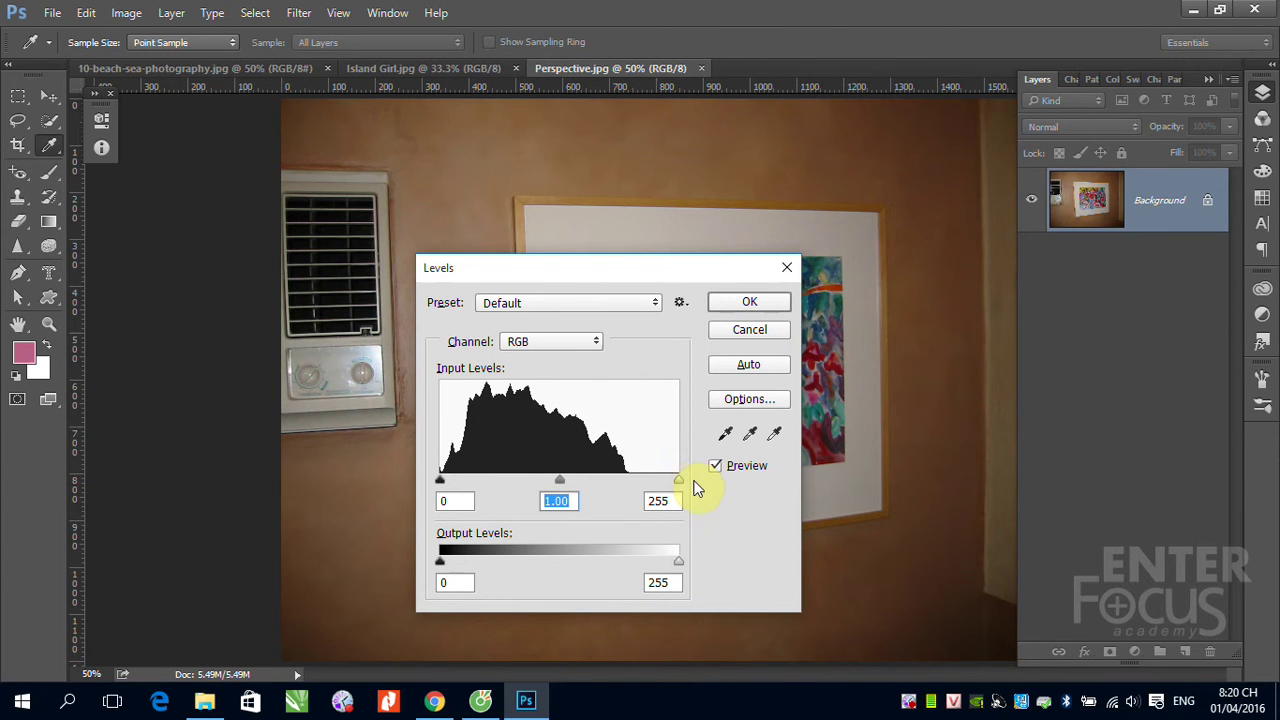
left_click_drag(677, 481, 626, 478)
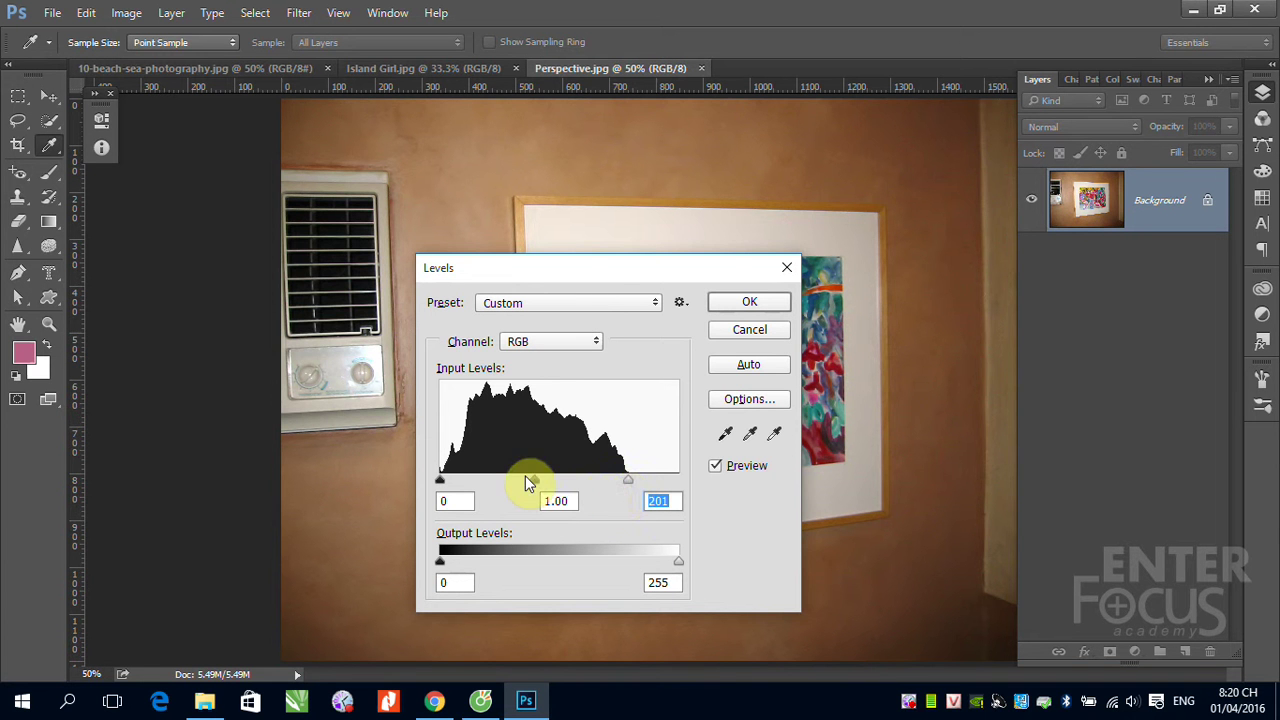
left_click_drag(531, 478, 526, 480)
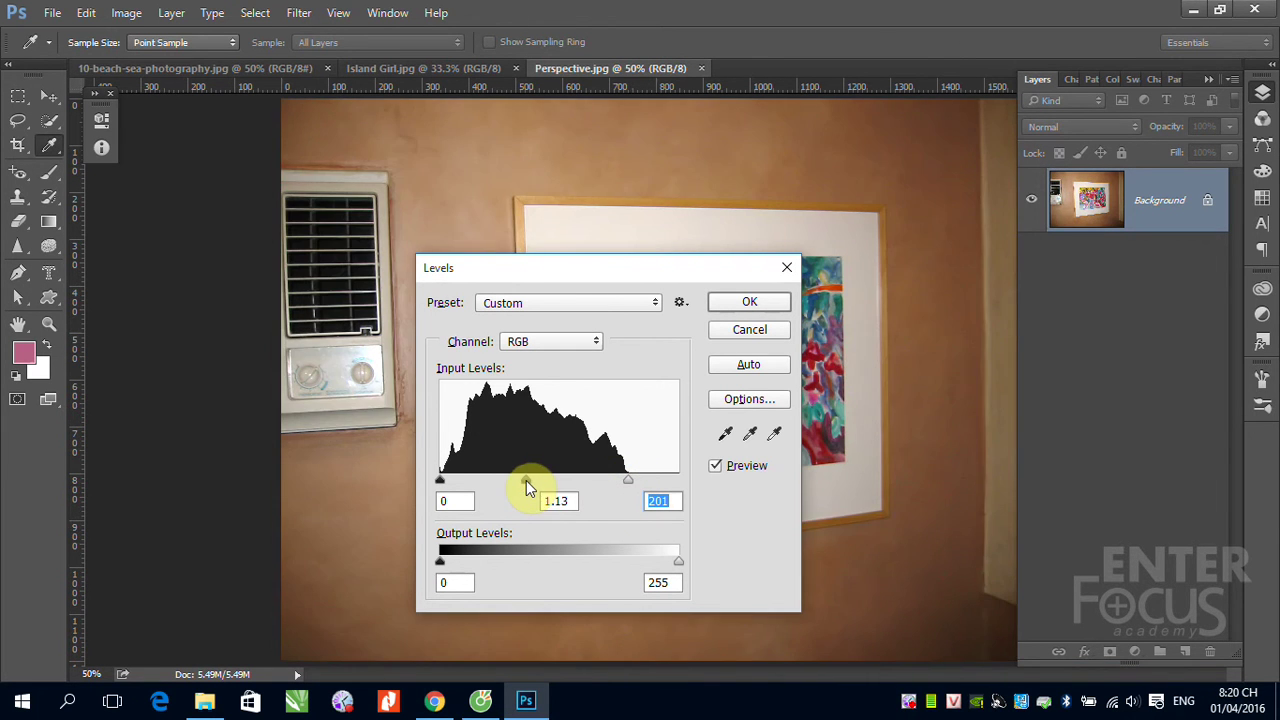
left_click_drag(612, 278, 509, 303)
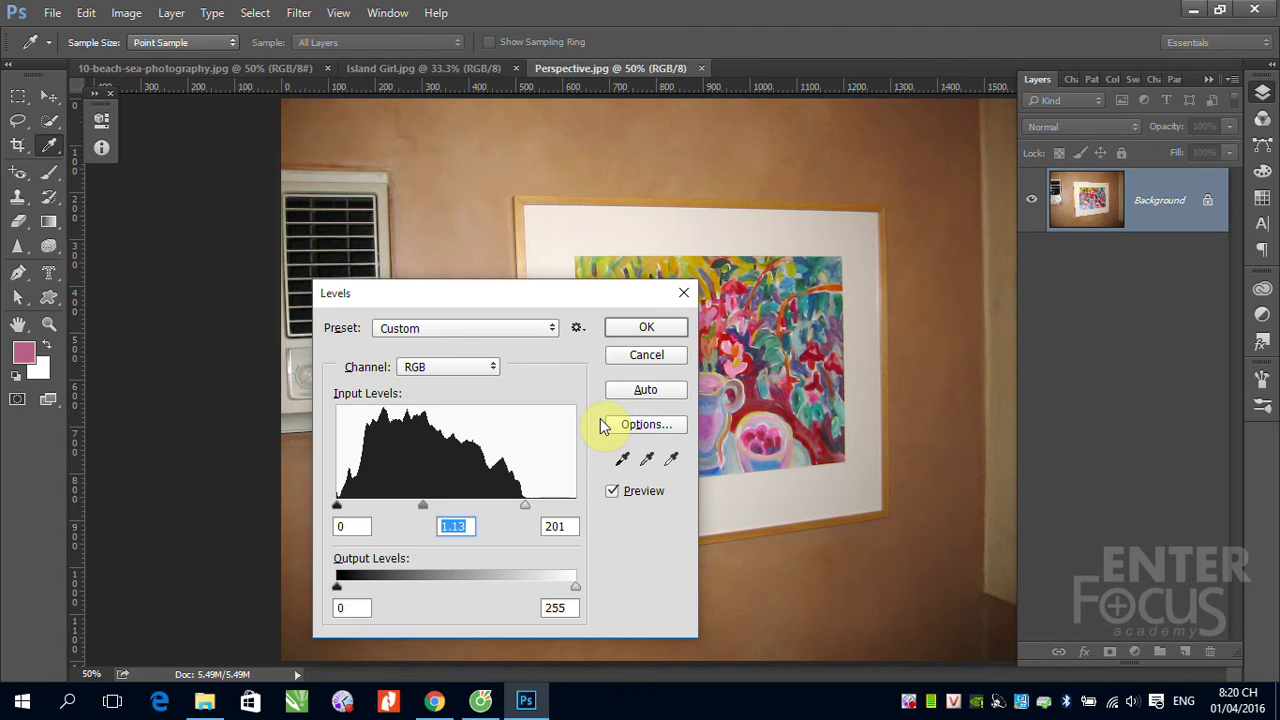
left_click_drag(525, 505, 518, 505)
left_click(521, 504)
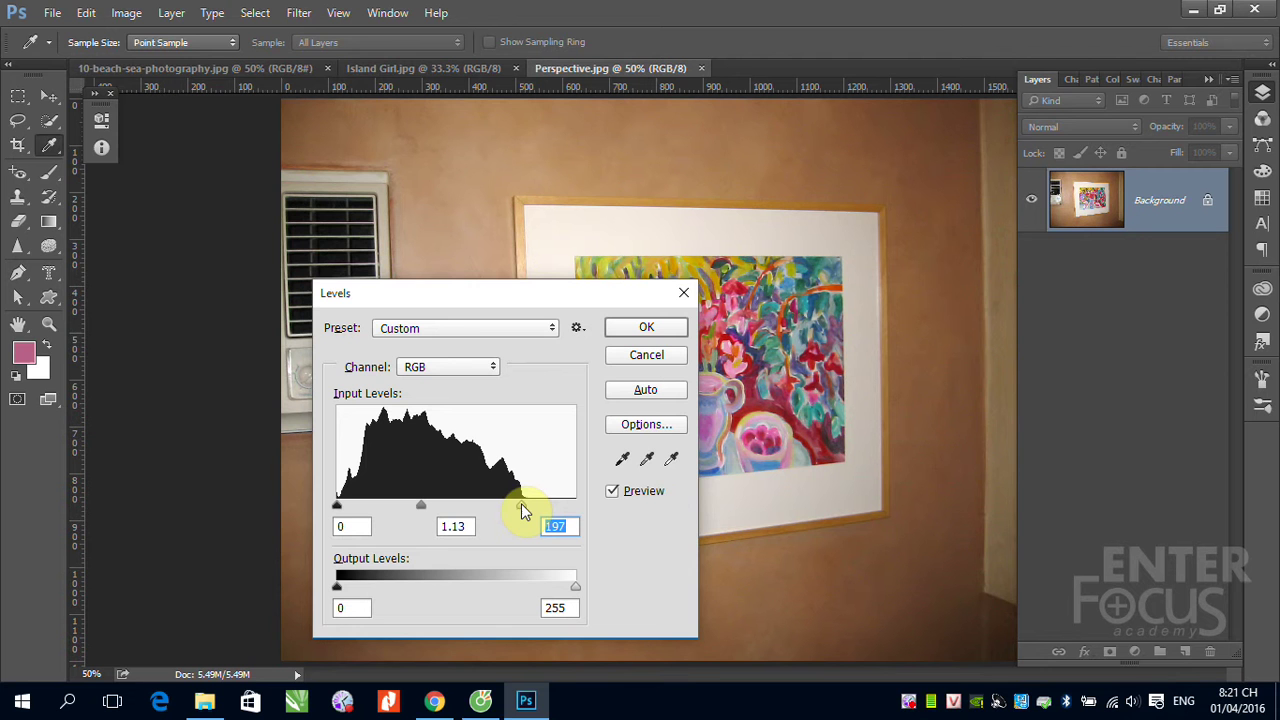
left_click(648, 329)
key("v")
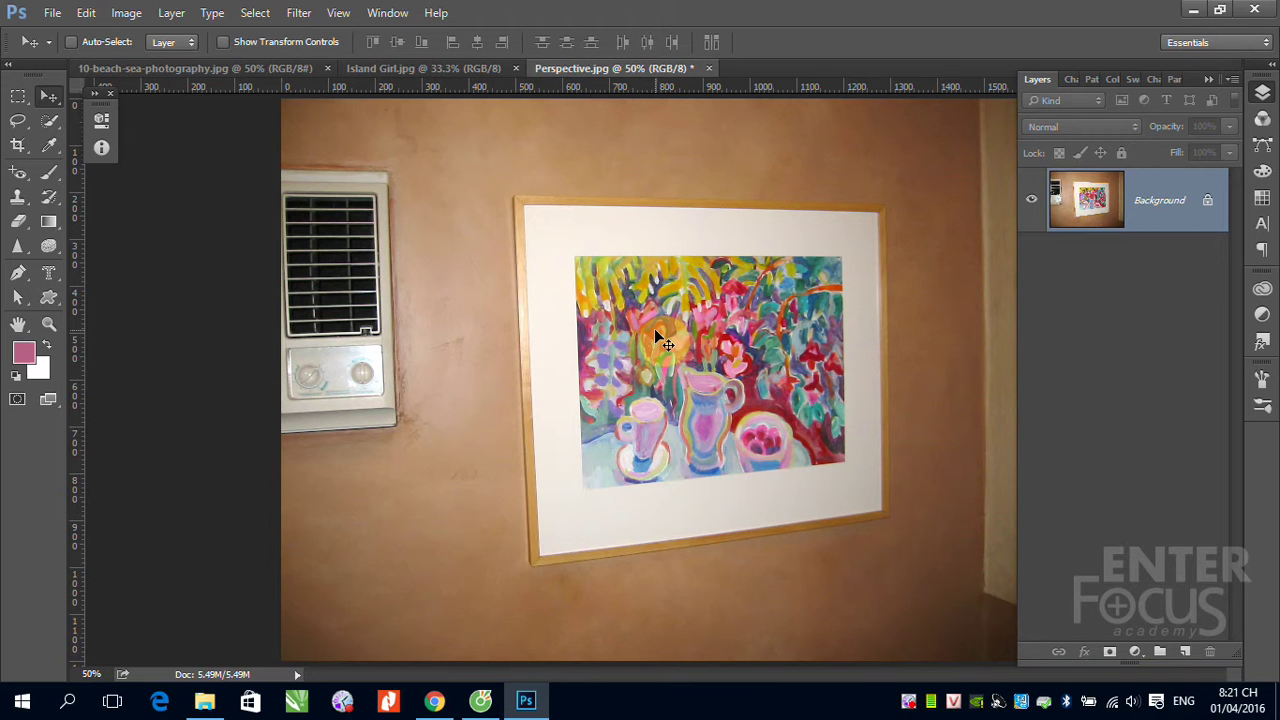
Step: Undo the Levels adjustment and bring up the Curves dialog from Image > Adjustments
key("ctrl+z")
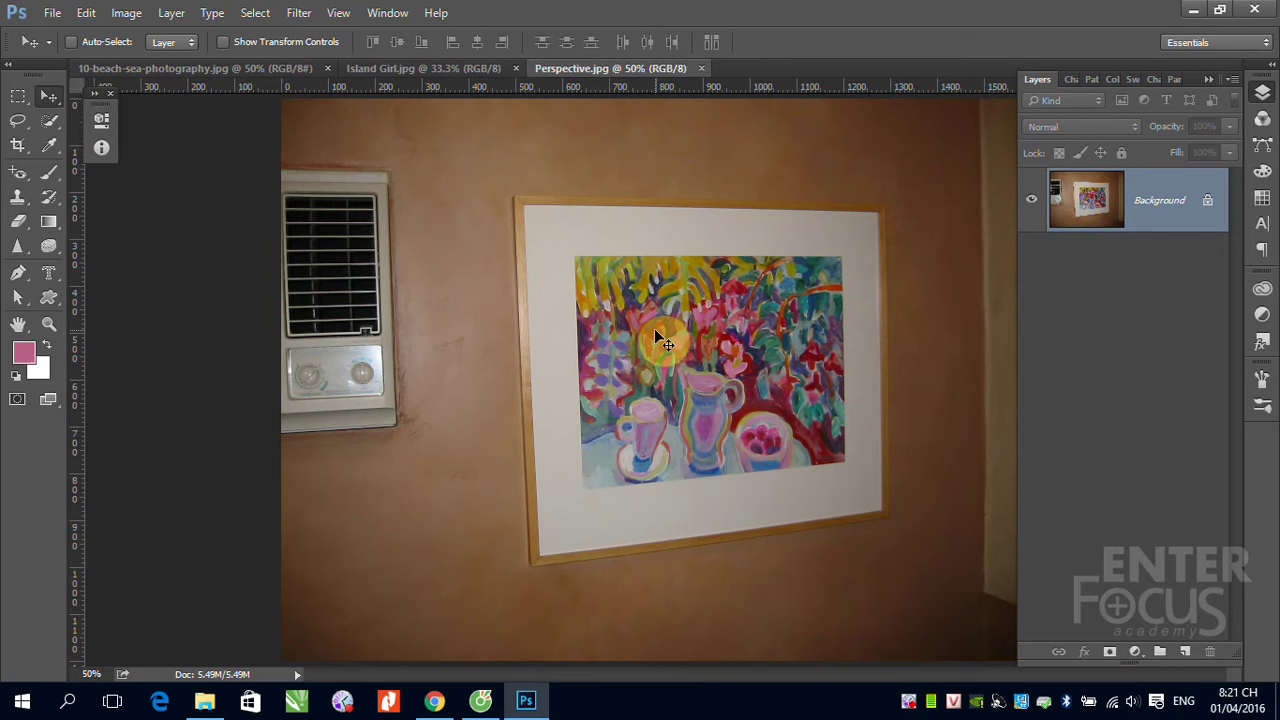
left_click(126, 14)
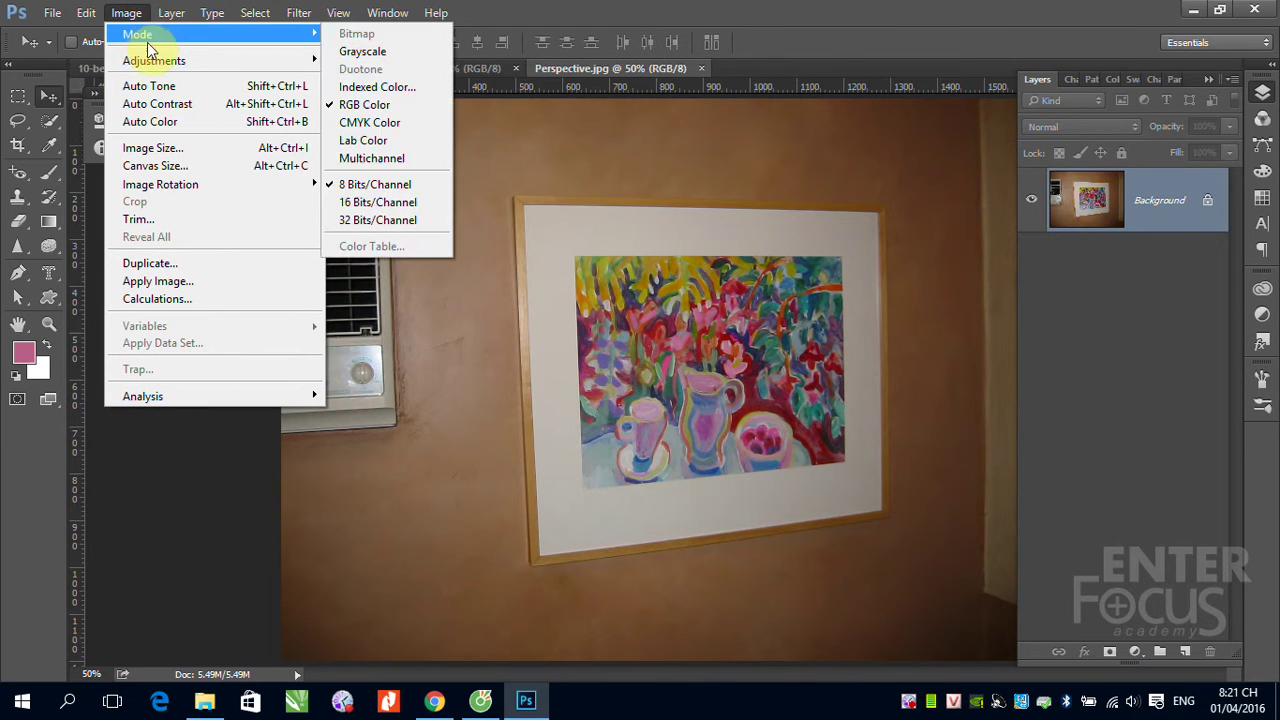
mouse_move(154, 61)
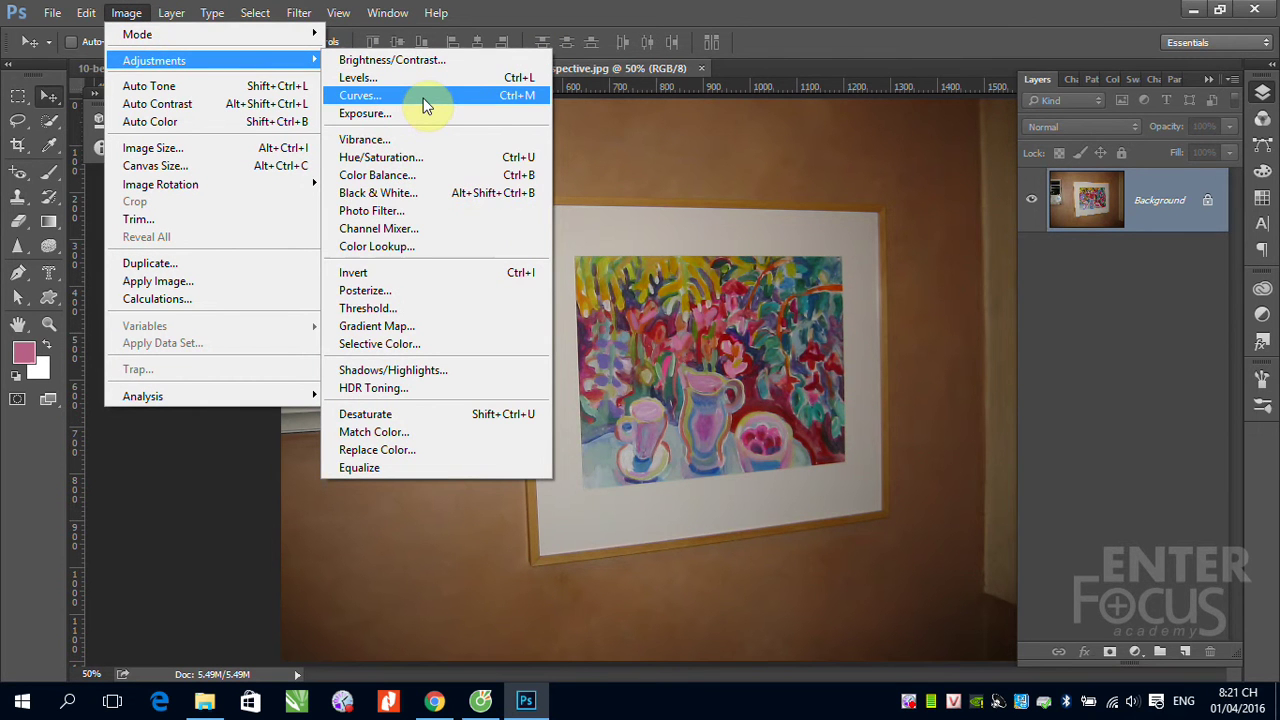
left_click(423, 100)
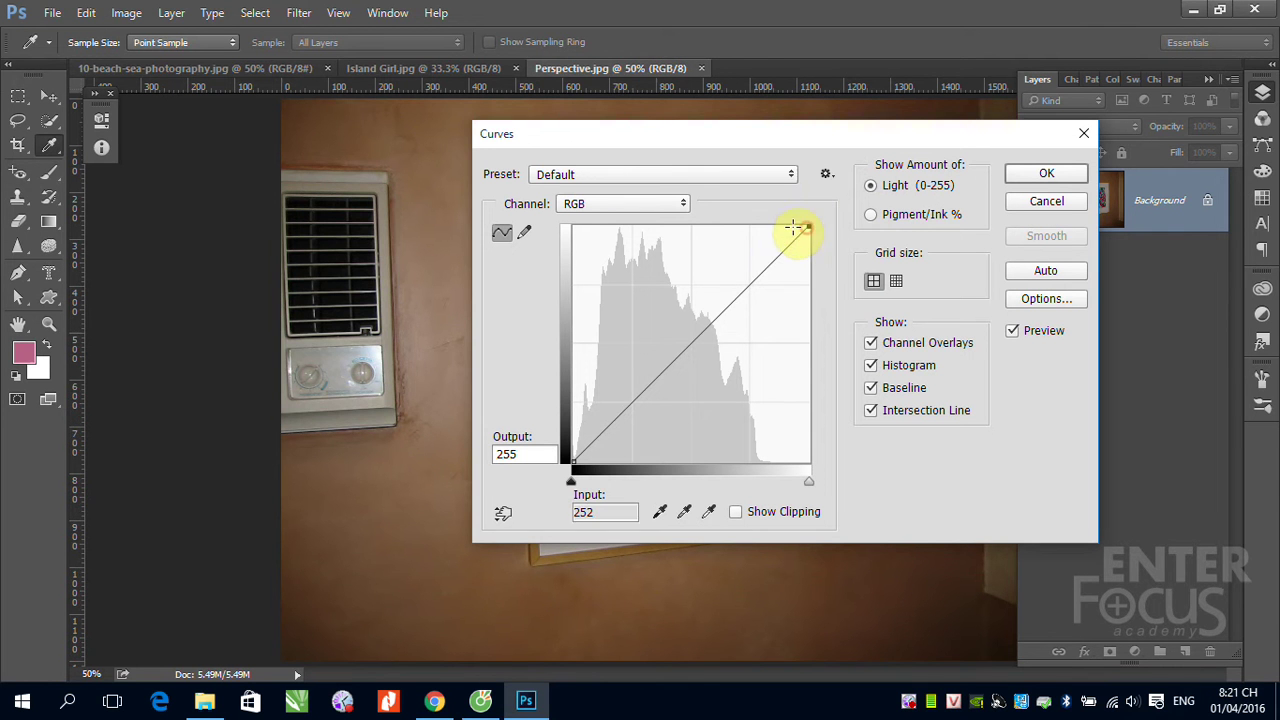
mouse_move(806, 228)
left_mouse_down()
mouse_move(724, 232)
mouse_move(812, 228)
mouse_move(807, 288)
mouse_move(810, 226)
left_mouse_up()
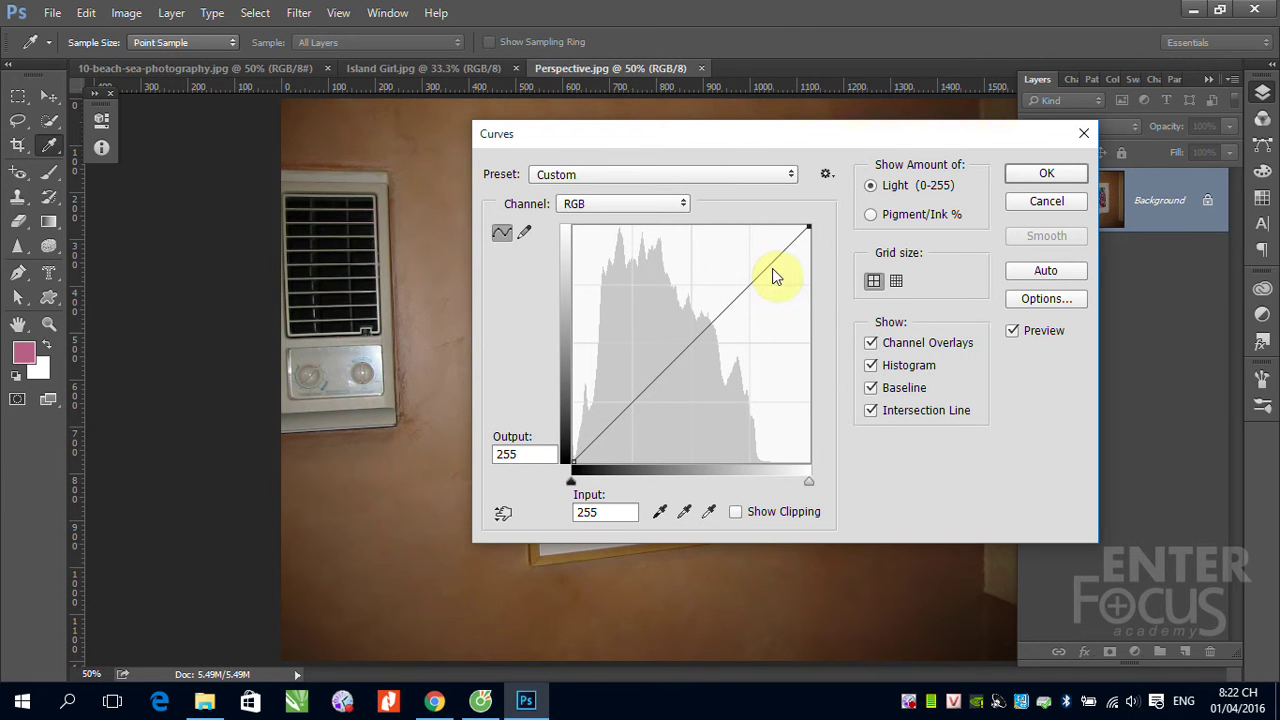
mouse_move(571, 459)
left_mouse_down()
mouse_move(605, 463)
mouse_move(571, 461)
left_mouse_up()
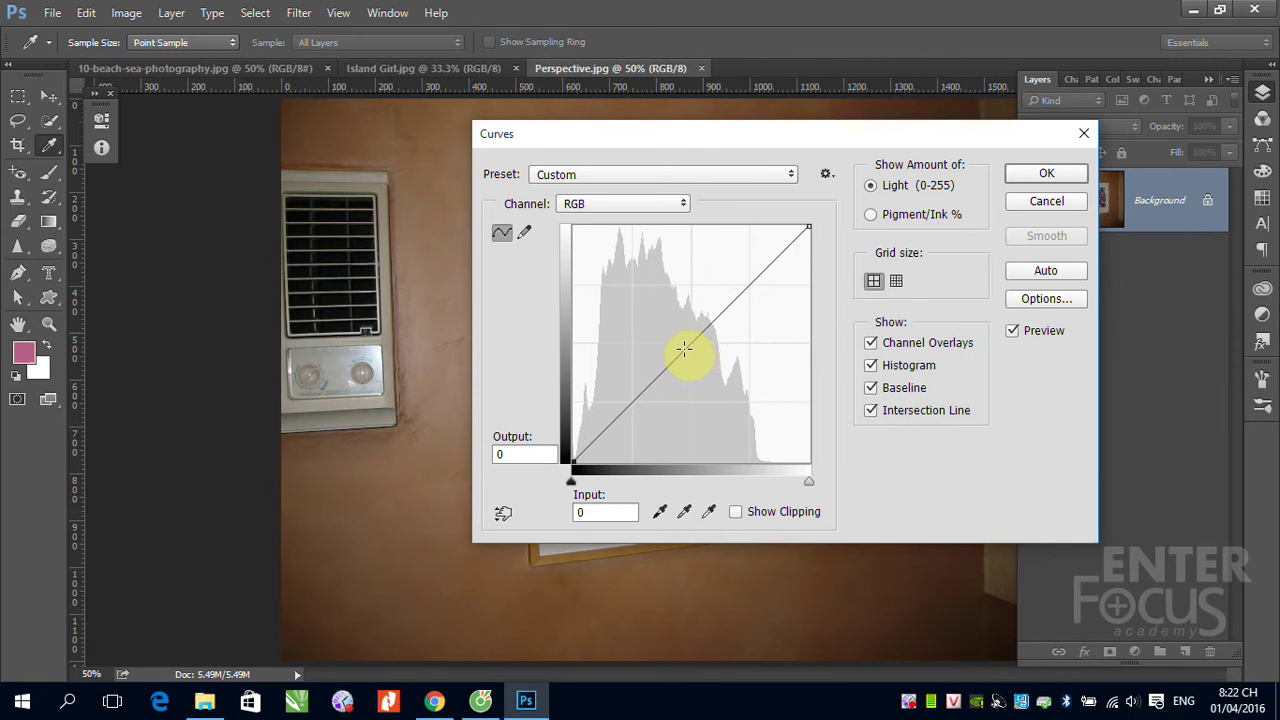
mouse_move(683, 347)
left_mouse_down()
mouse_move(673, 320)
mouse_move(714, 371)
mouse_move(679, 332)
left_mouse_up()
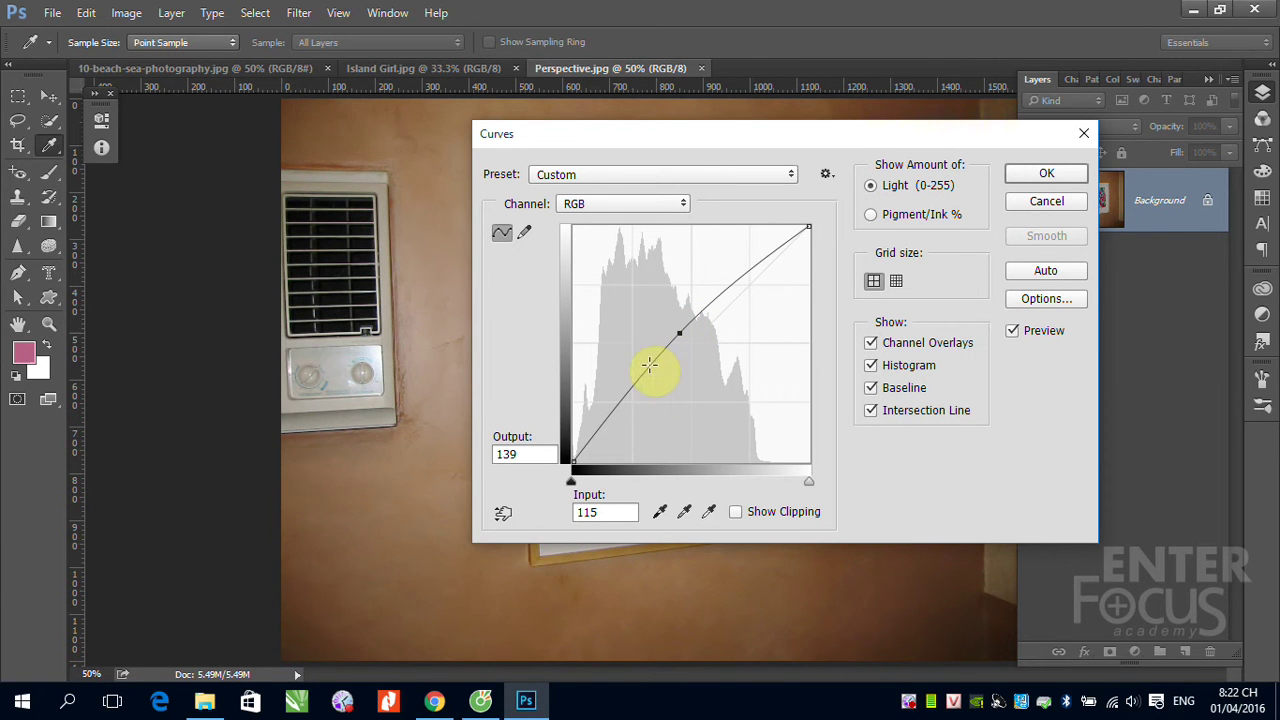
left_click(628, 388)
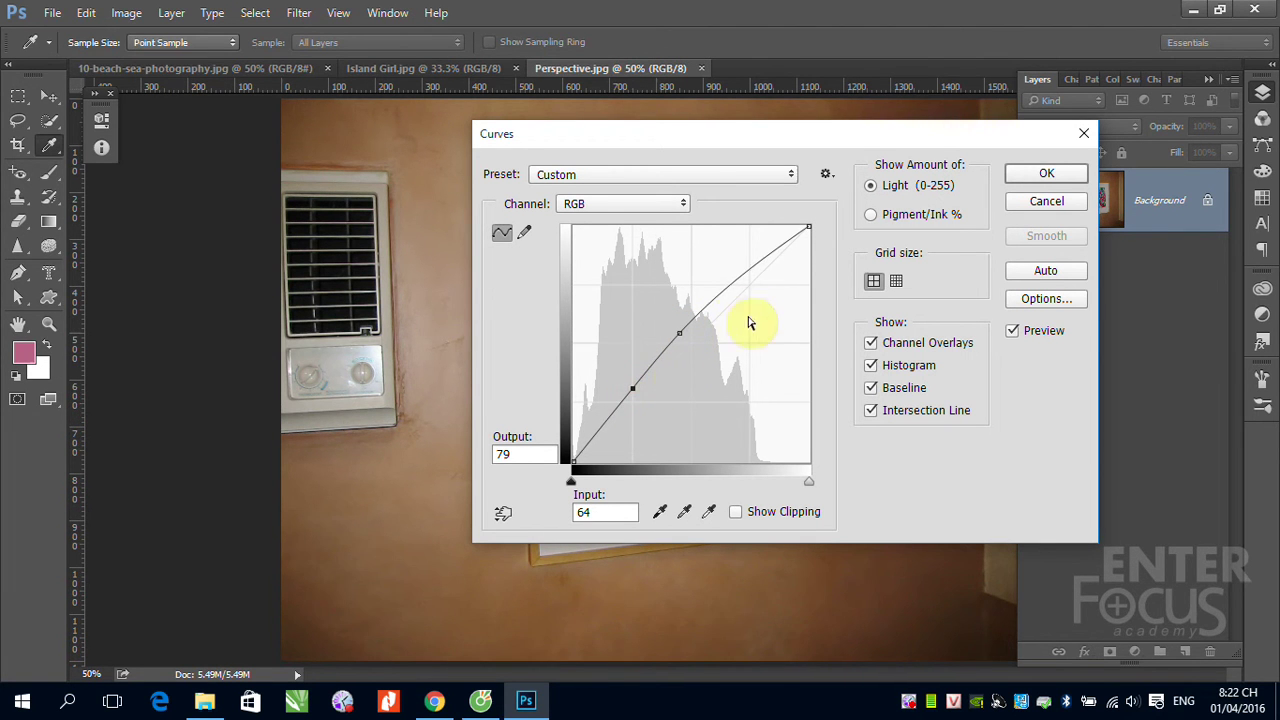
left_click(733, 282)
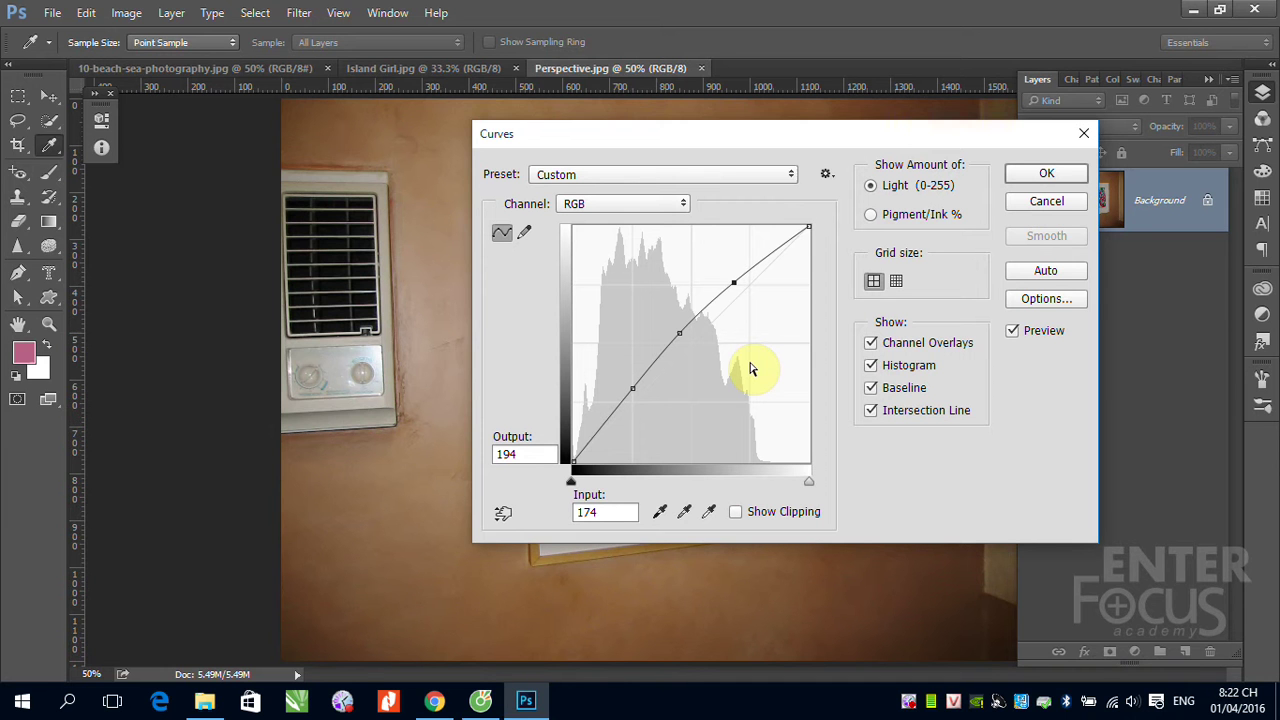
left_click(695, 292)
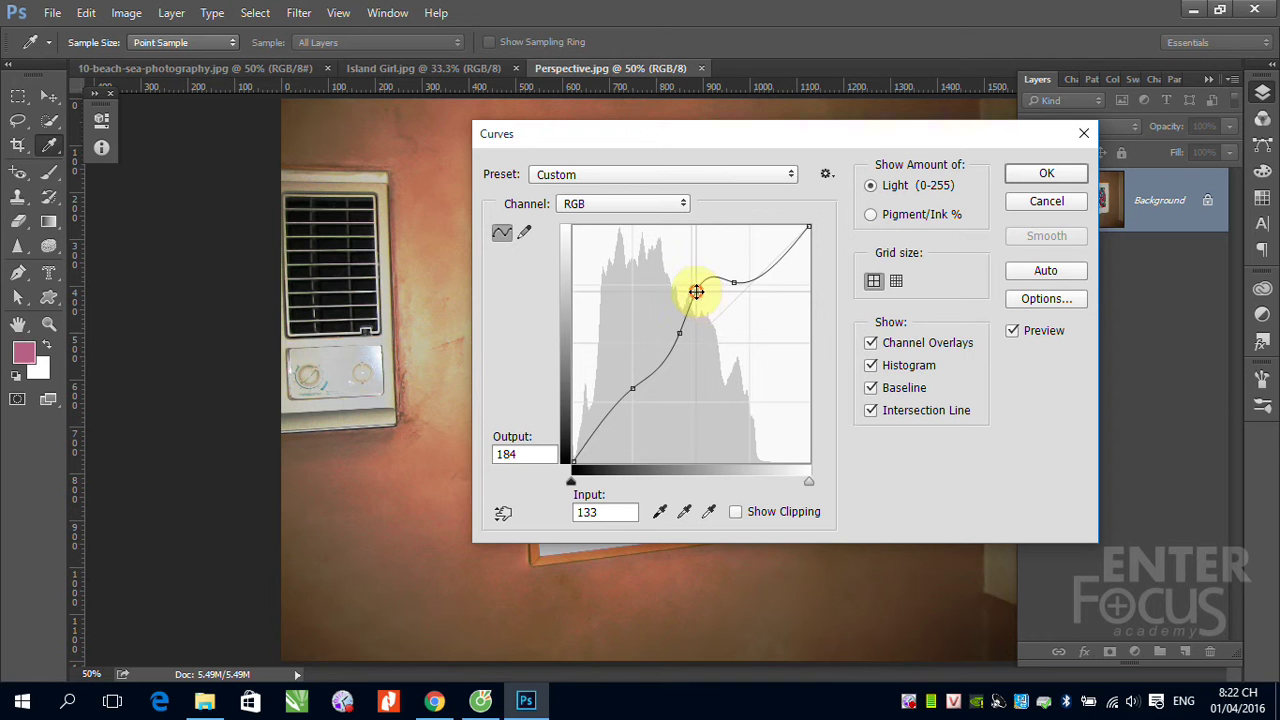
left_click_drag(695, 292, 714, 330)
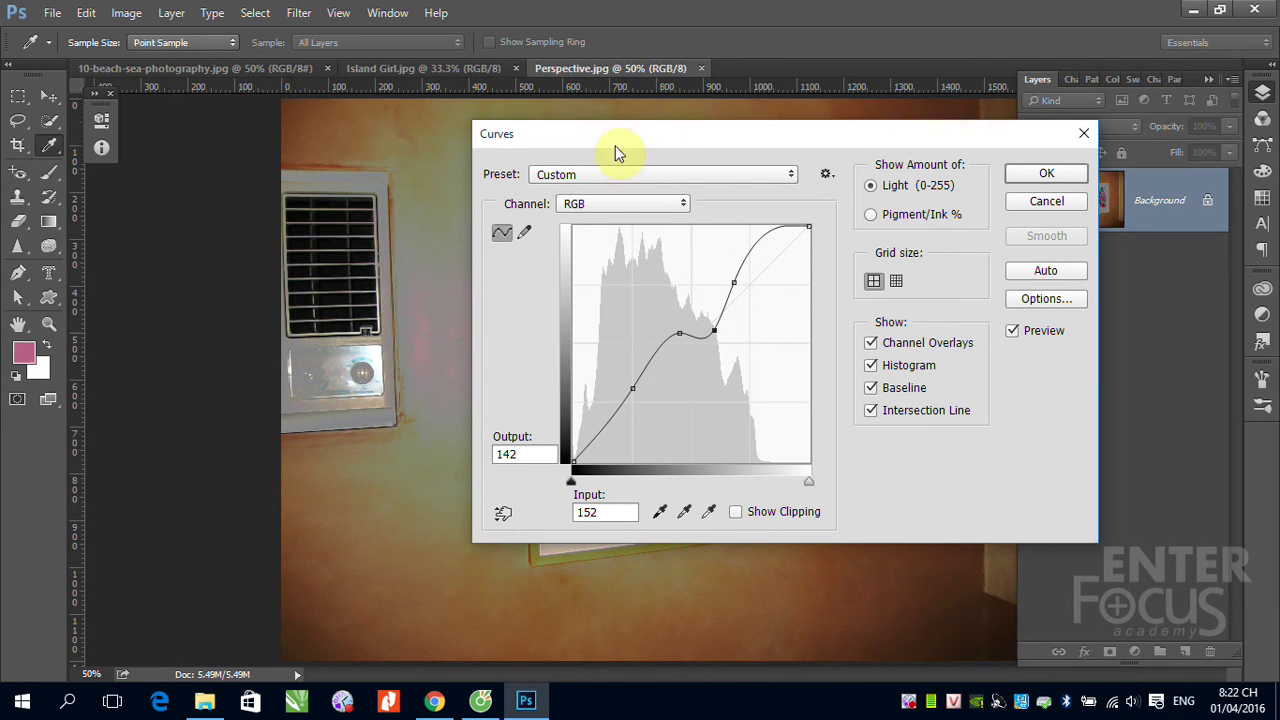
mouse_move(614, 140)
left_mouse_down()
mouse_move(880, 194)
mouse_move(736, 206)
left_mouse_up()
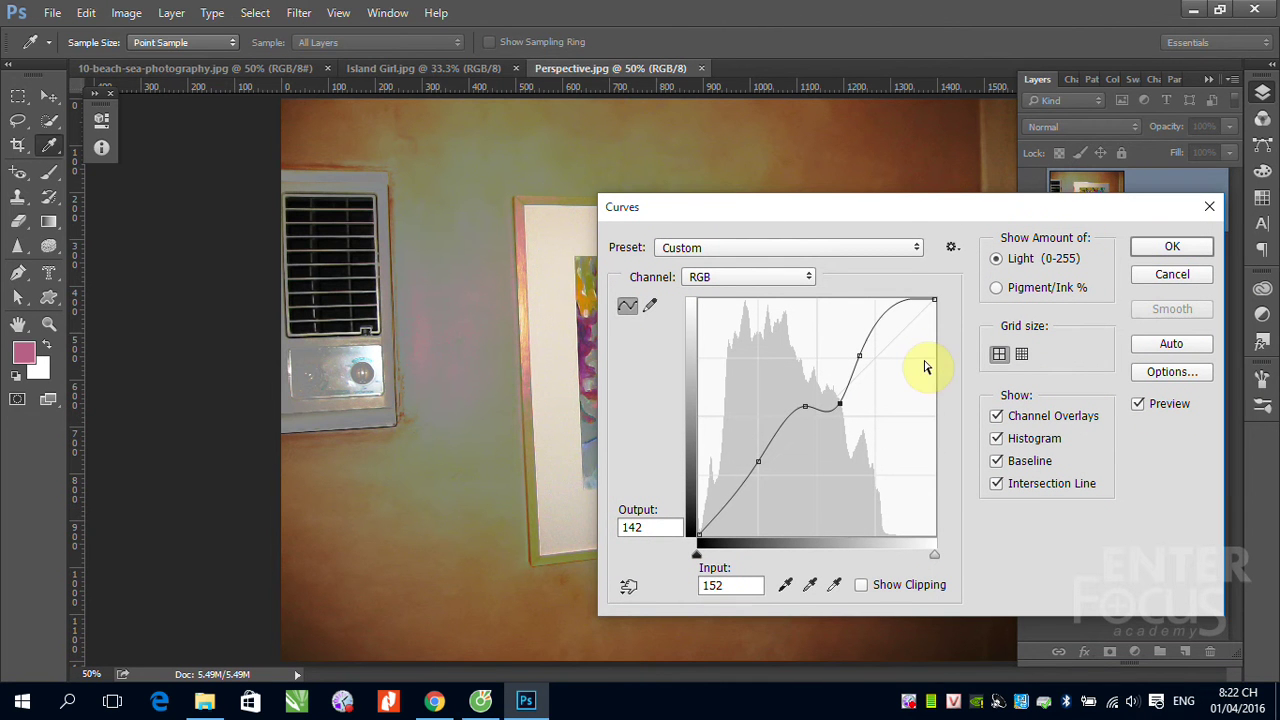
key("alt")
left_click(1170, 276, "alt")
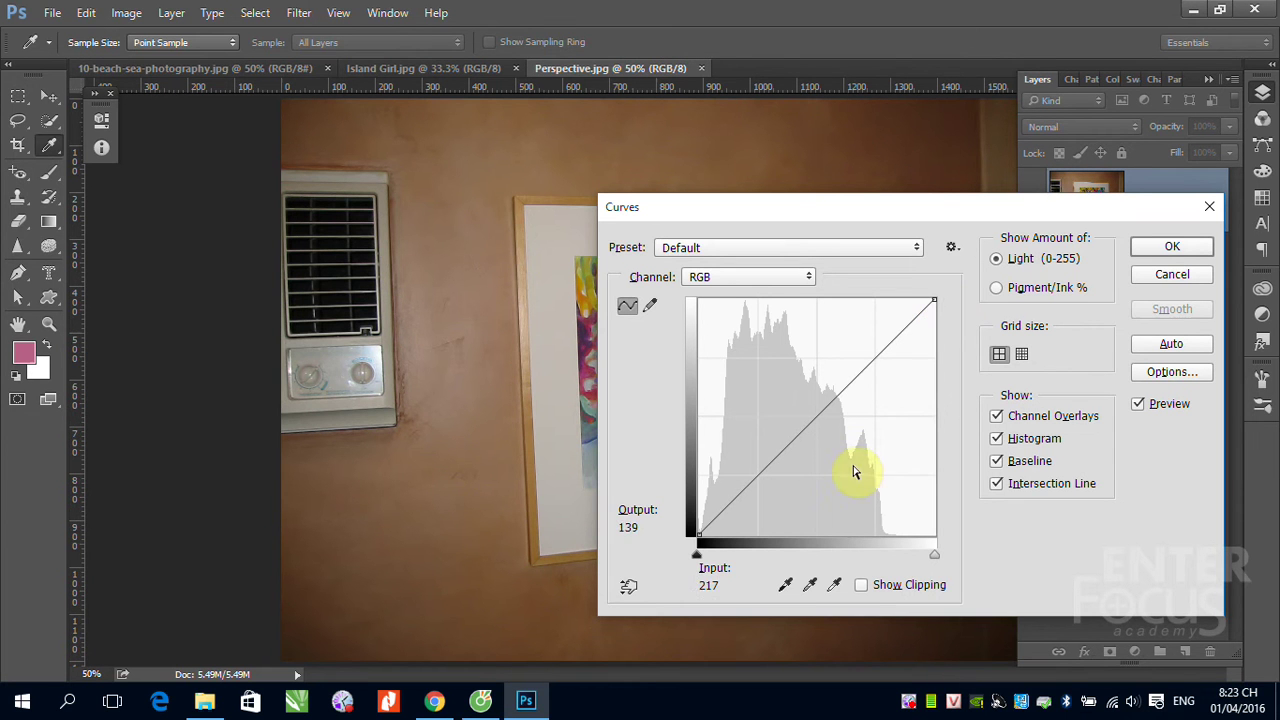
left_click(787, 585)
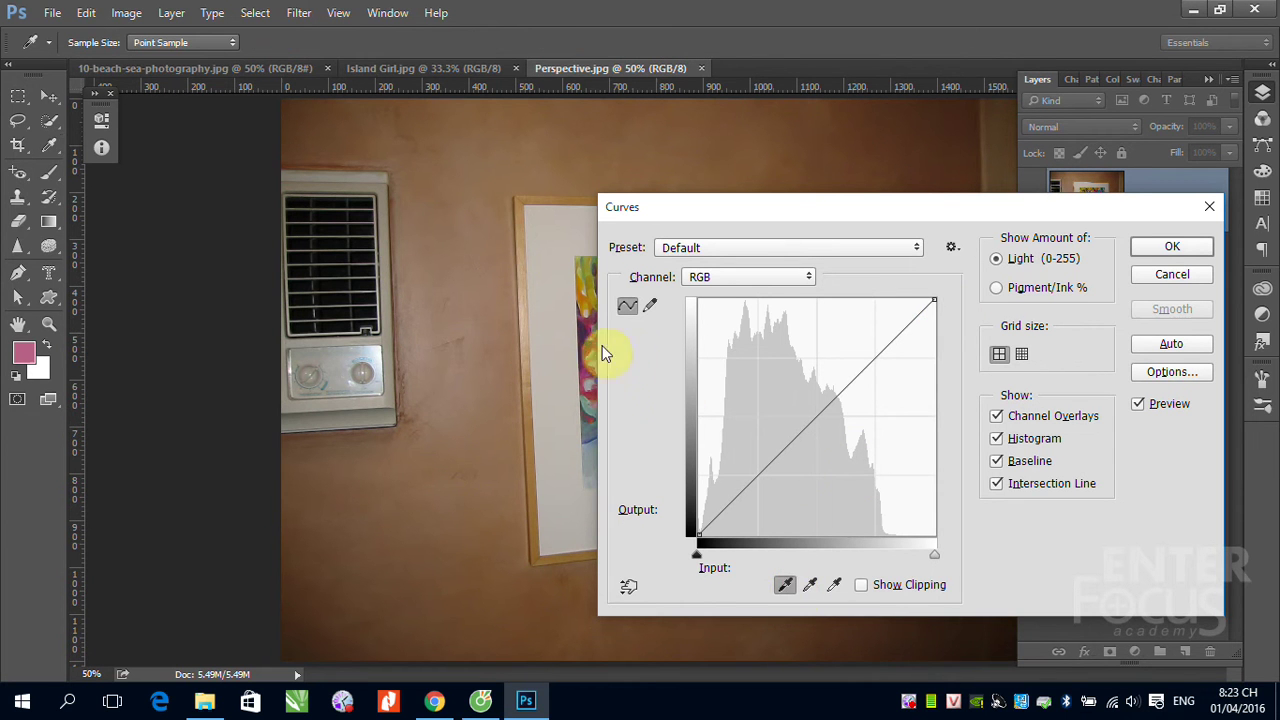
left_click_drag(757, 210, 941, 199)
left_click(650, 308)
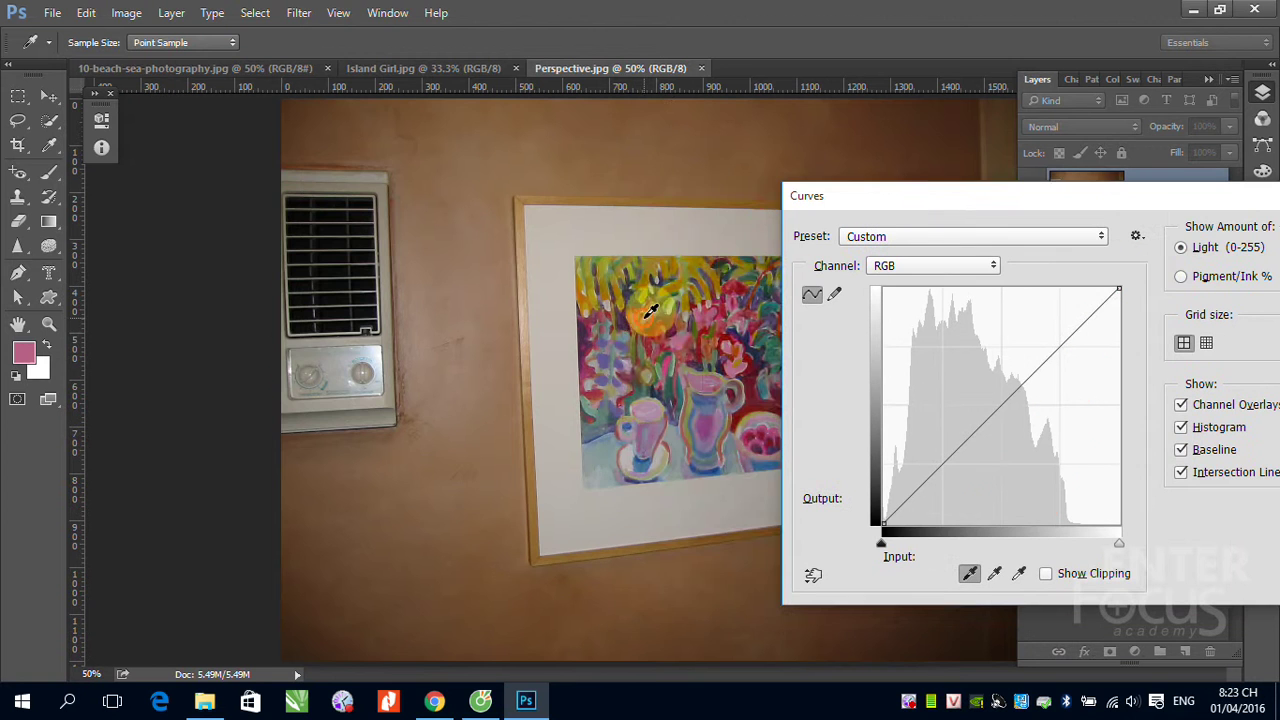
left_click(997, 569)
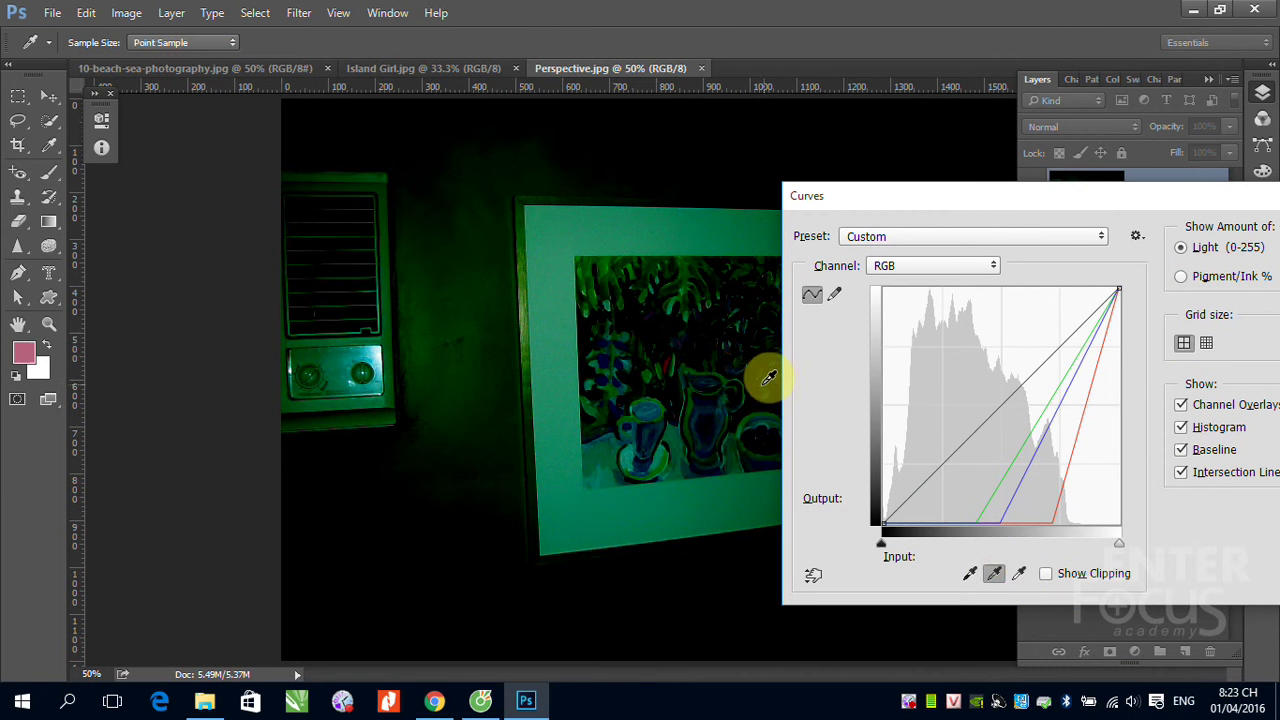
left_click(742, 378)
left_click(1016, 574)
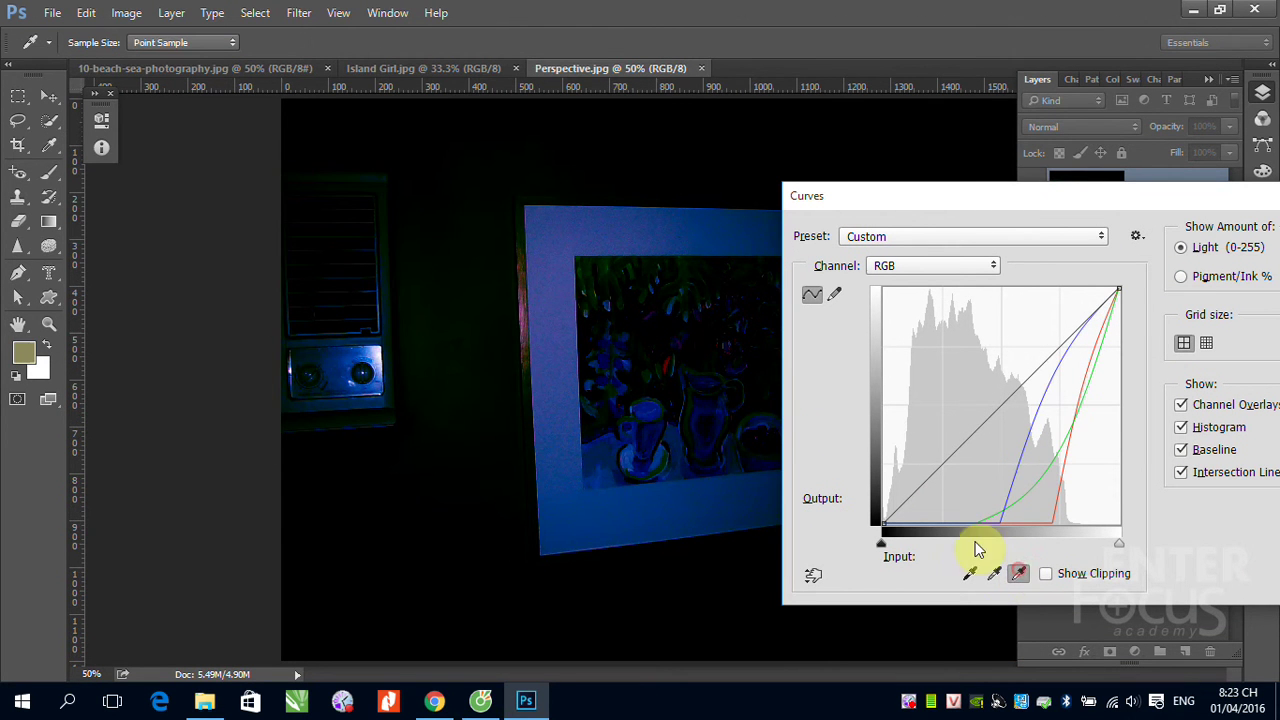
left_click(731, 409)
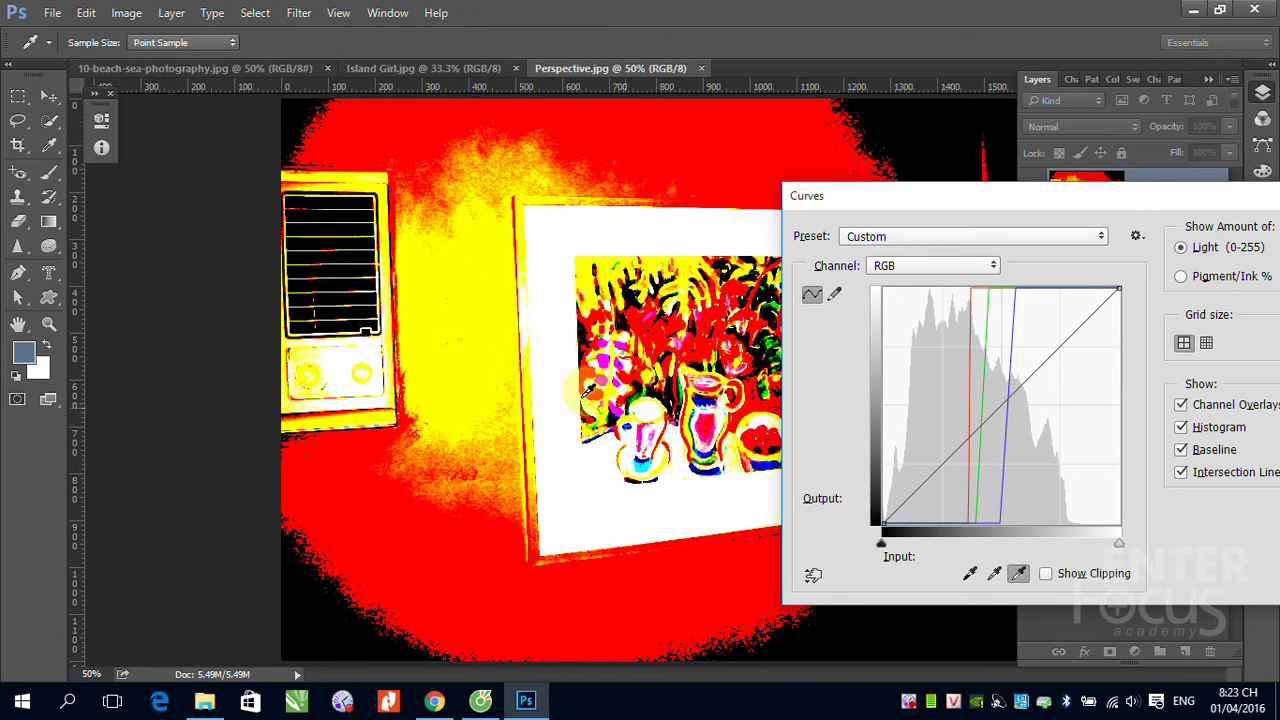
left_click_drag(1090, 213, 949, 218)
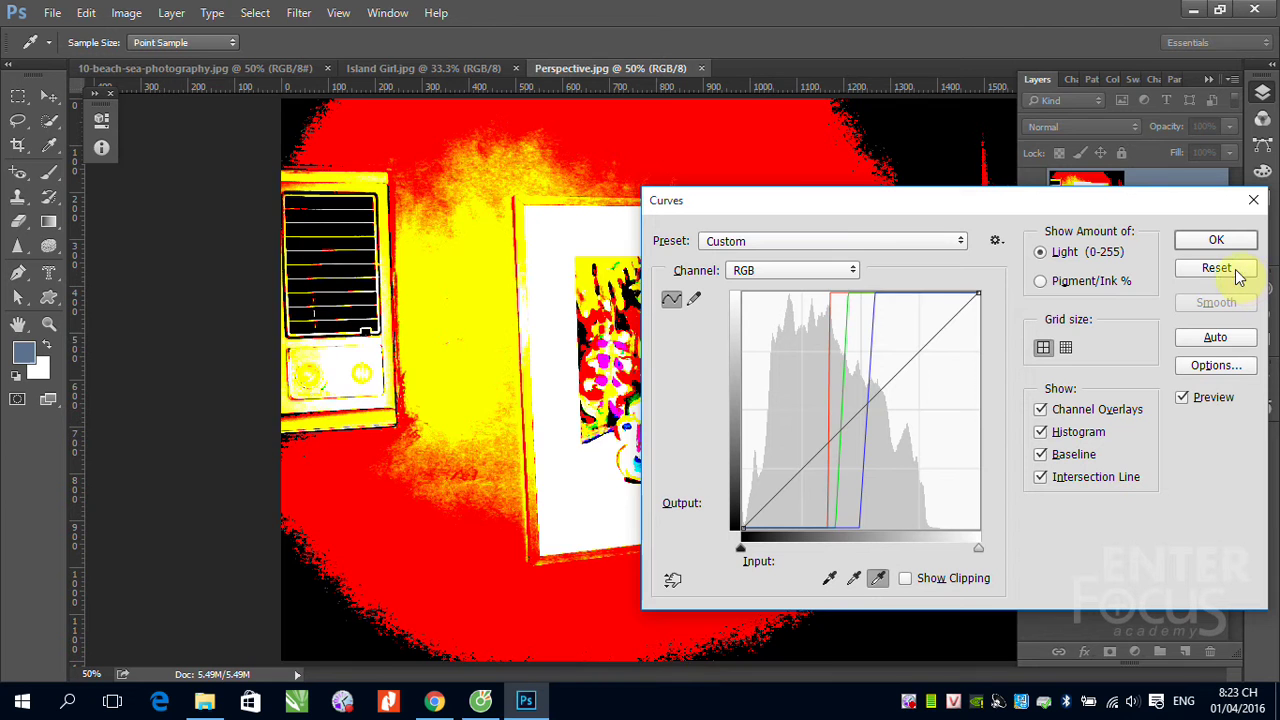
left_click(1216, 268, "alt")
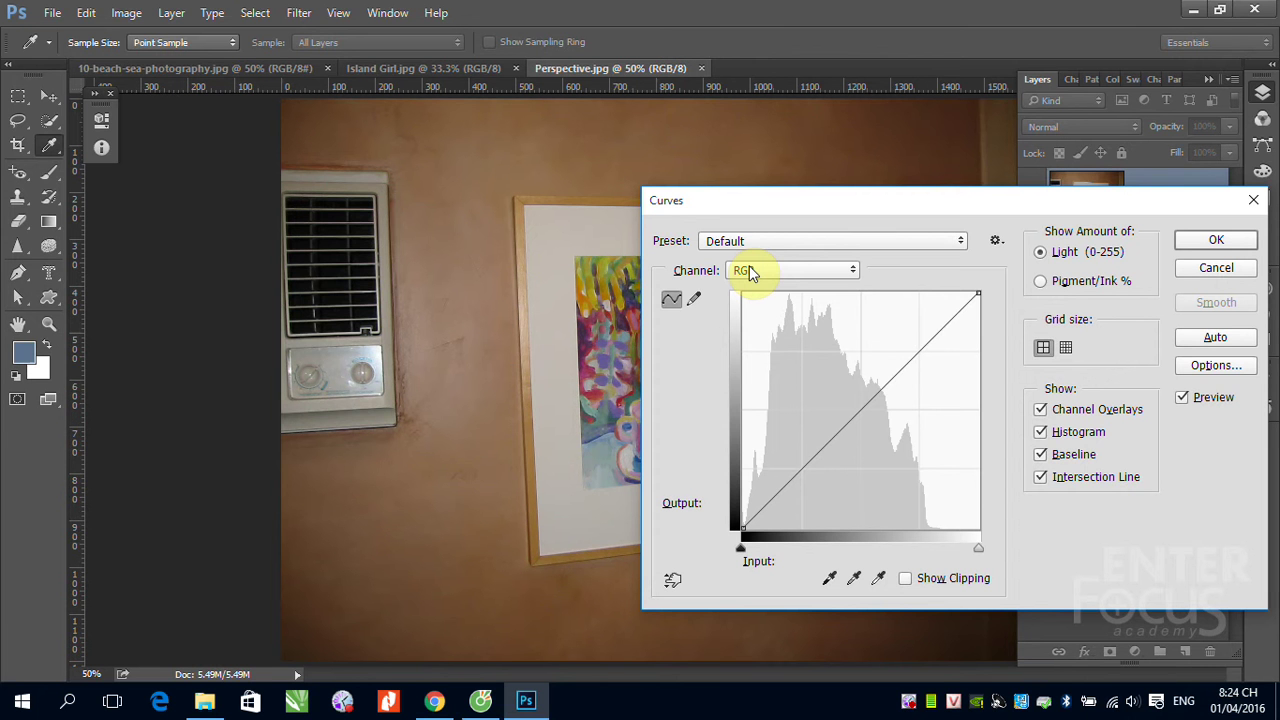
Step: Cancel Curves, close the Perspective, Island Girl and beach documents, then open Palm Tree (CMYK).tif
left_click(1216, 268)
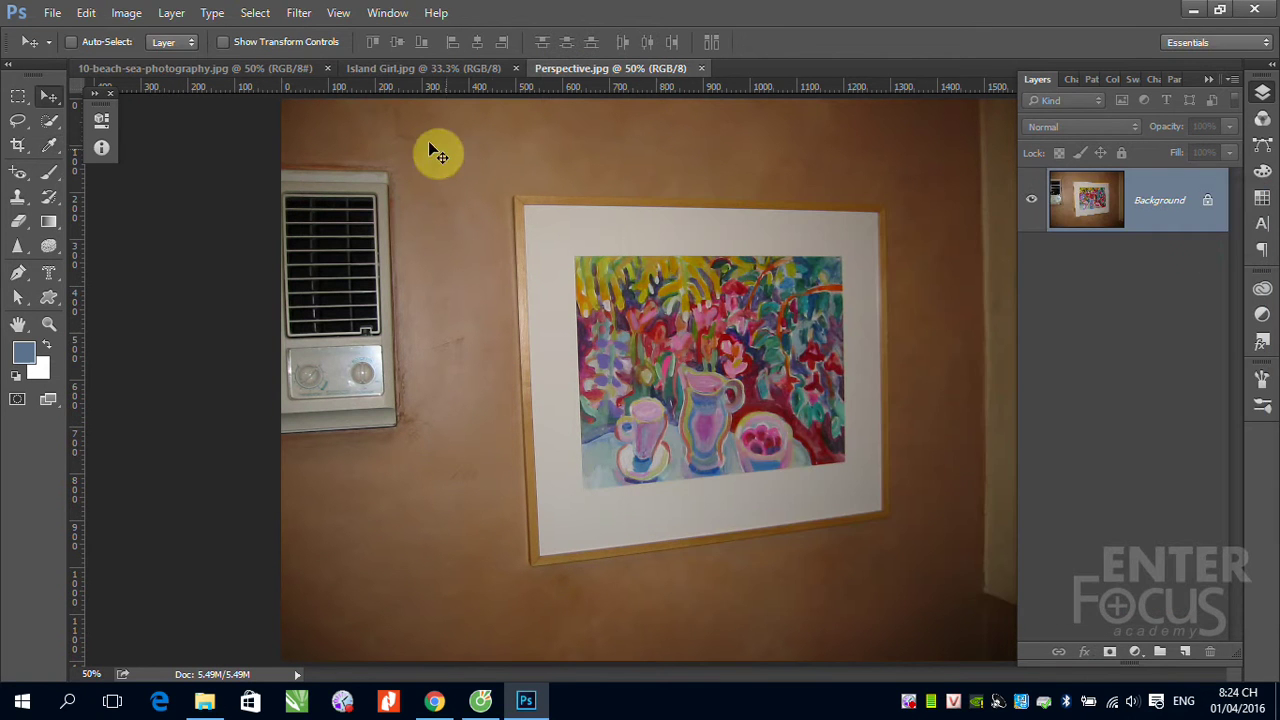
left_click(702, 69)
left_click(515, 68)
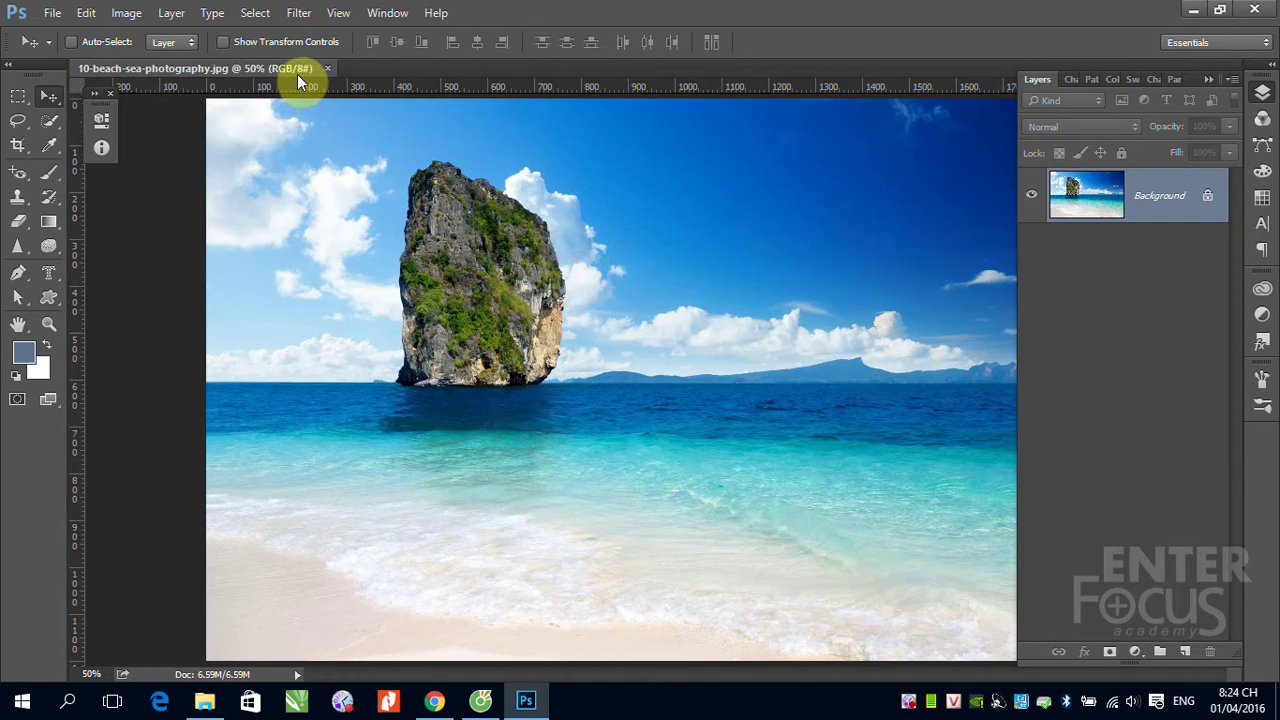
left_click(327, 68)
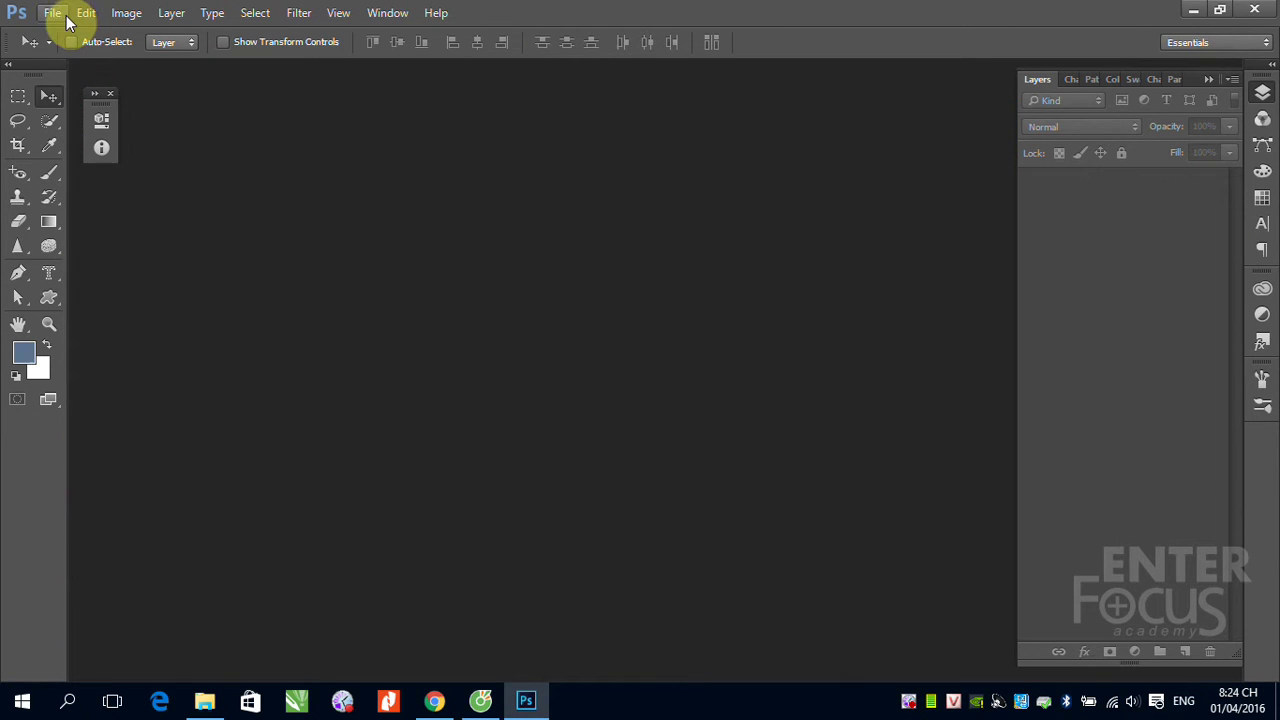
left_click(62, 14)
mouse_move(87, 123)
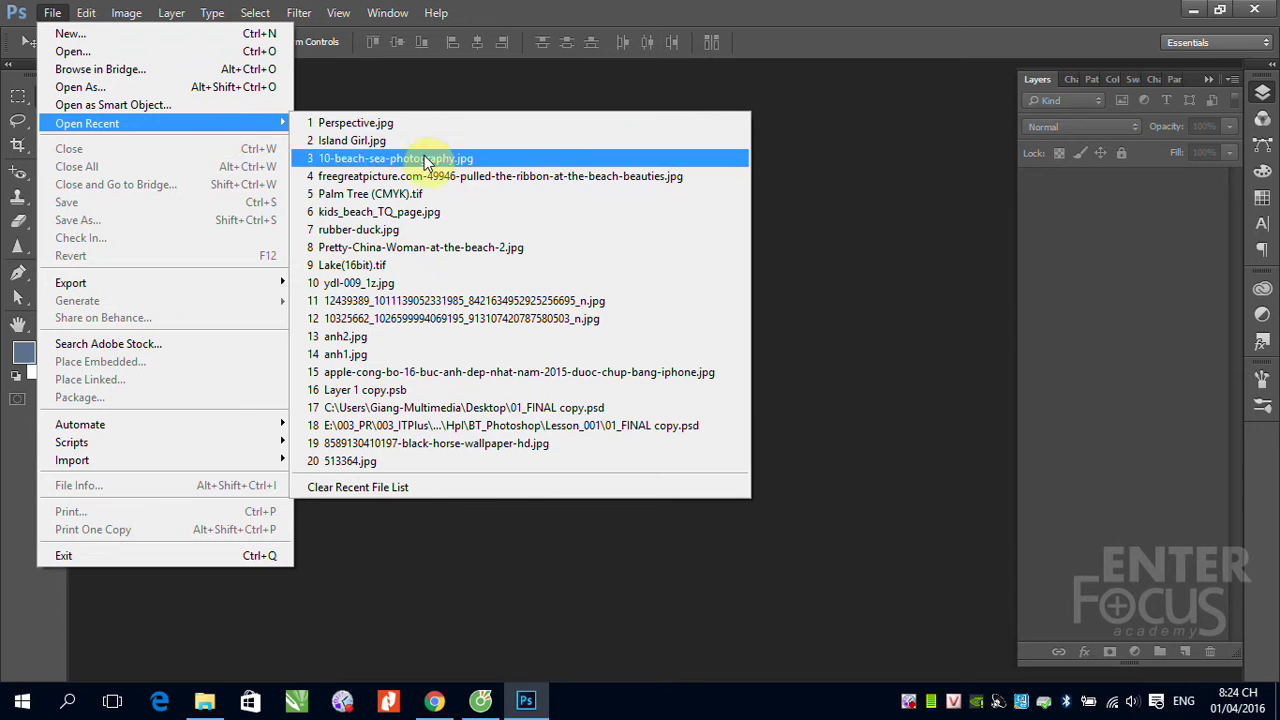
left_click(400, 194)
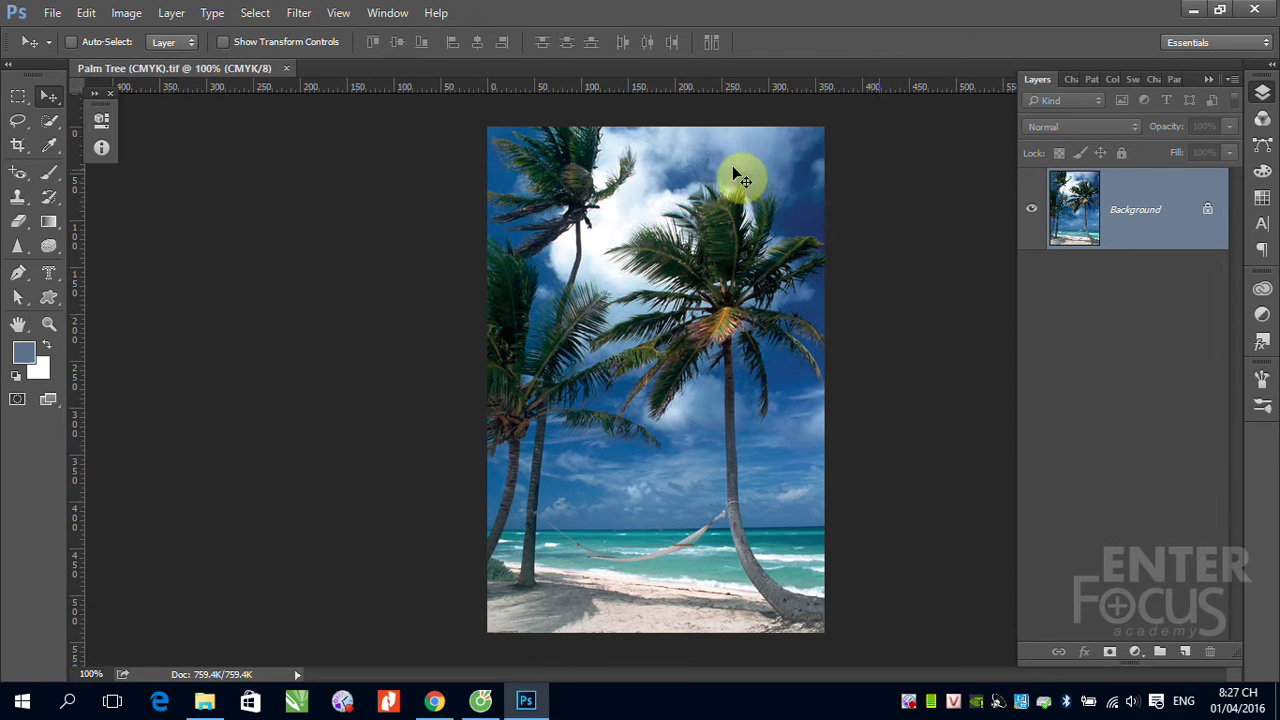
Step: Apply a Magenta-channel Curves adjustment raising input 48 to output 58 on the palm photo
left_click(125, 12)
mouse_move(154, 60)
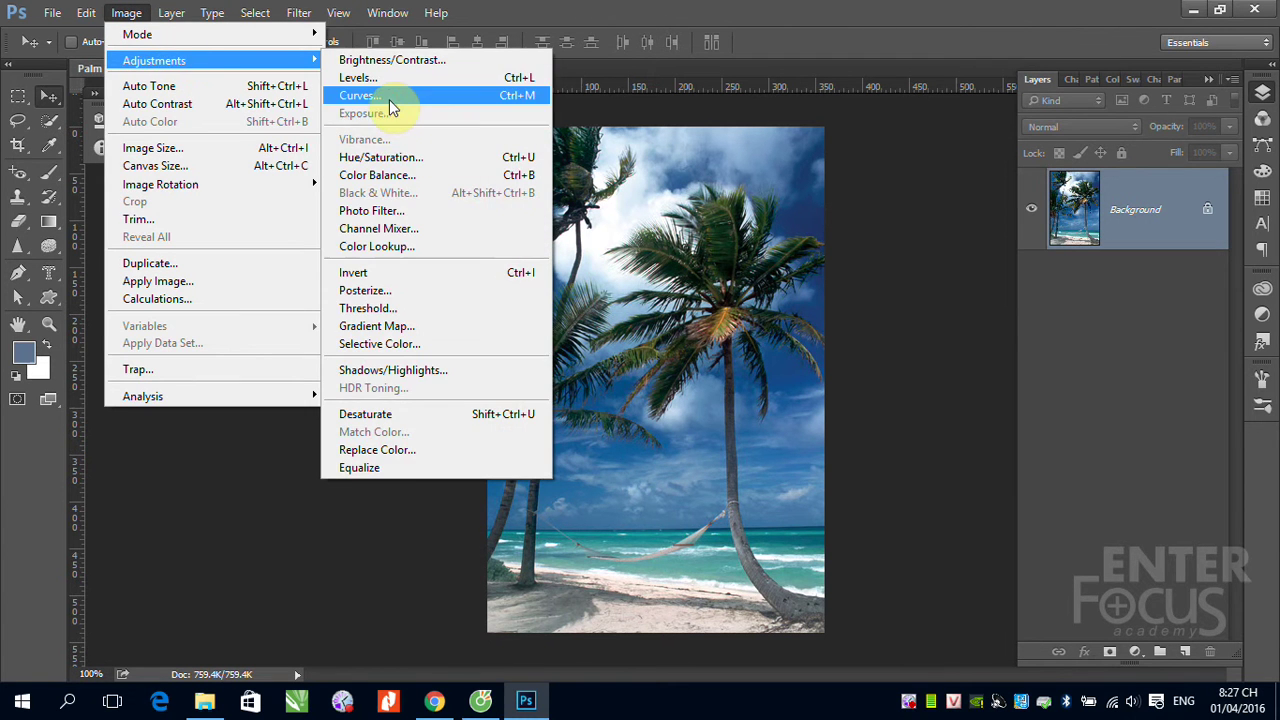
left_click(389, 96)
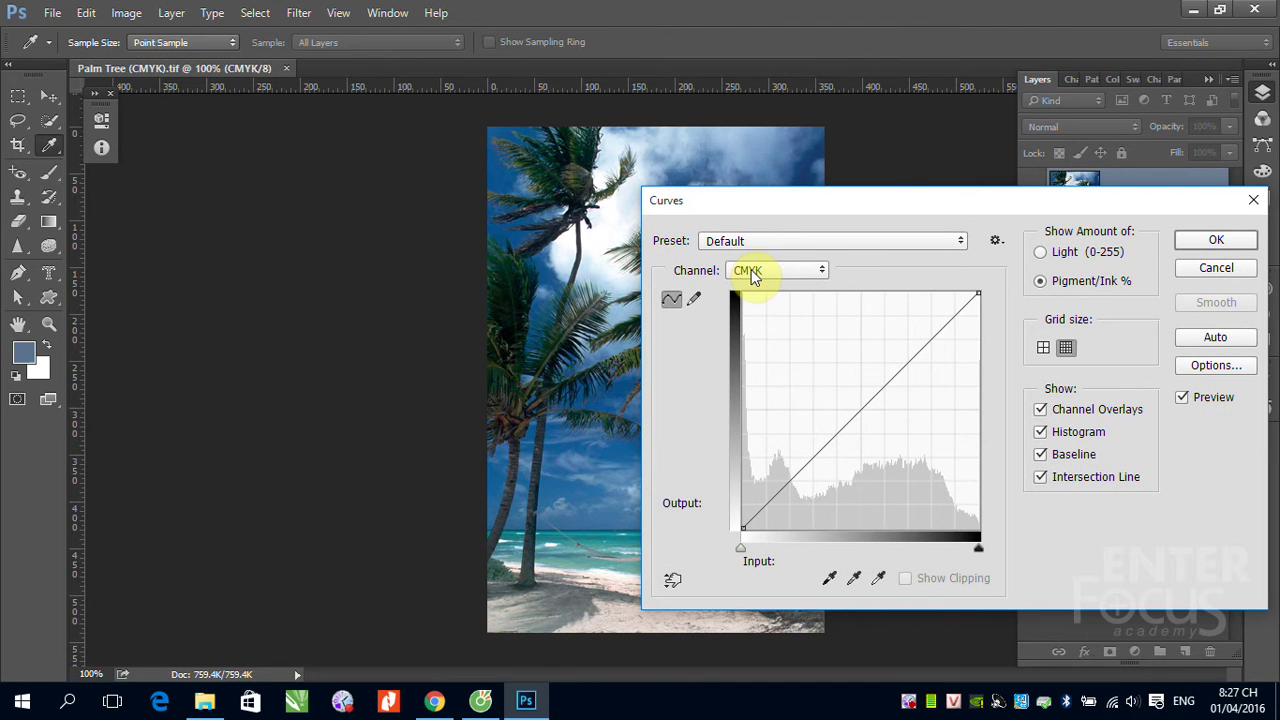
left_click(823, 271)
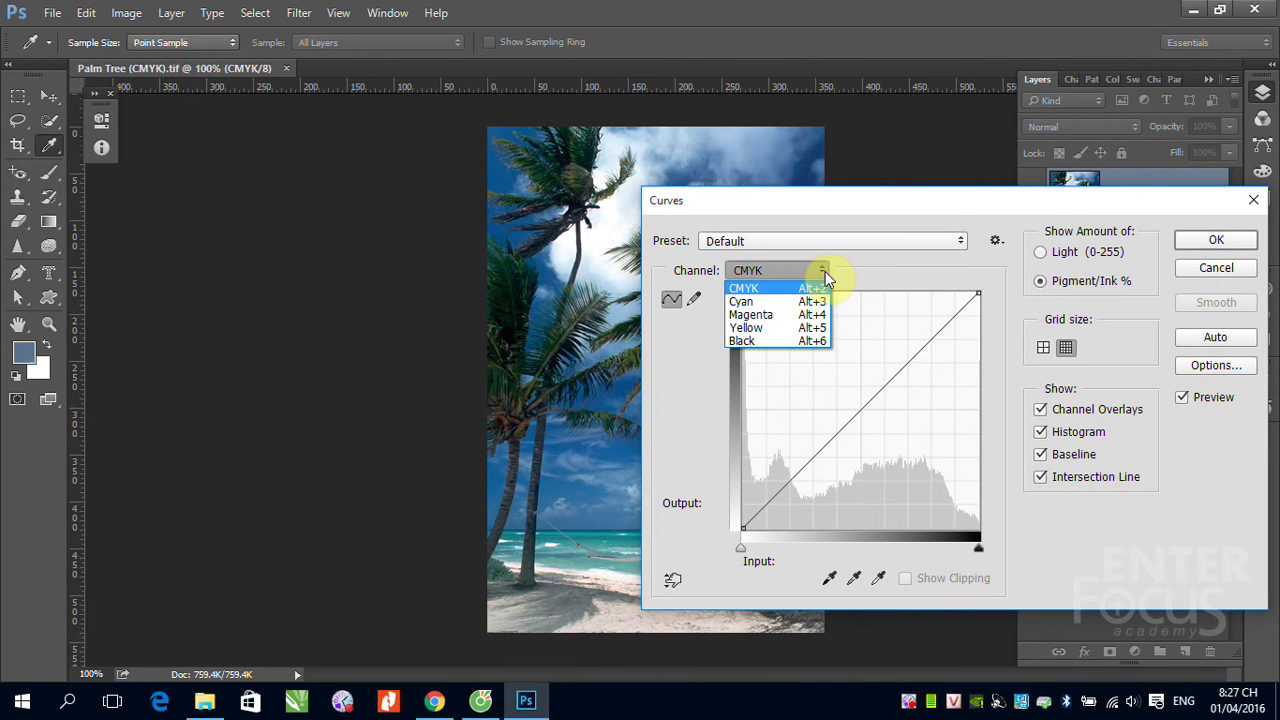
left_click(766, 318)
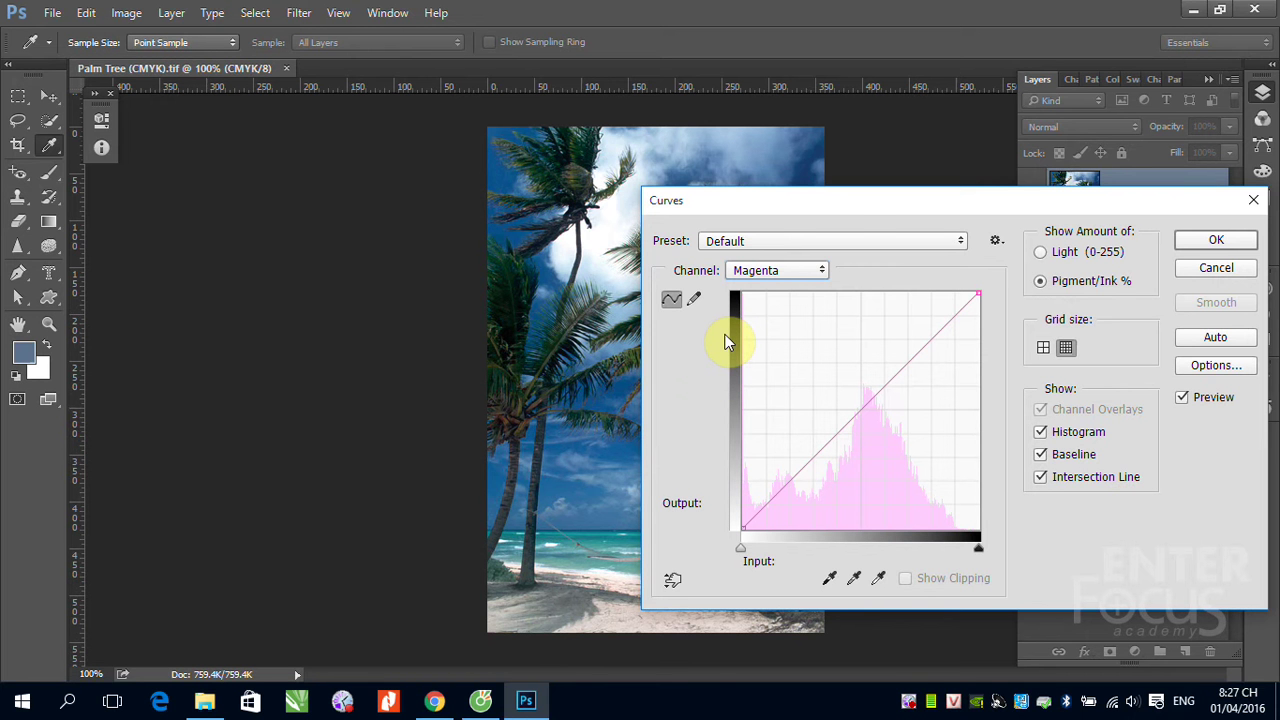
left_click_drag(862, 205, 1042, 178)
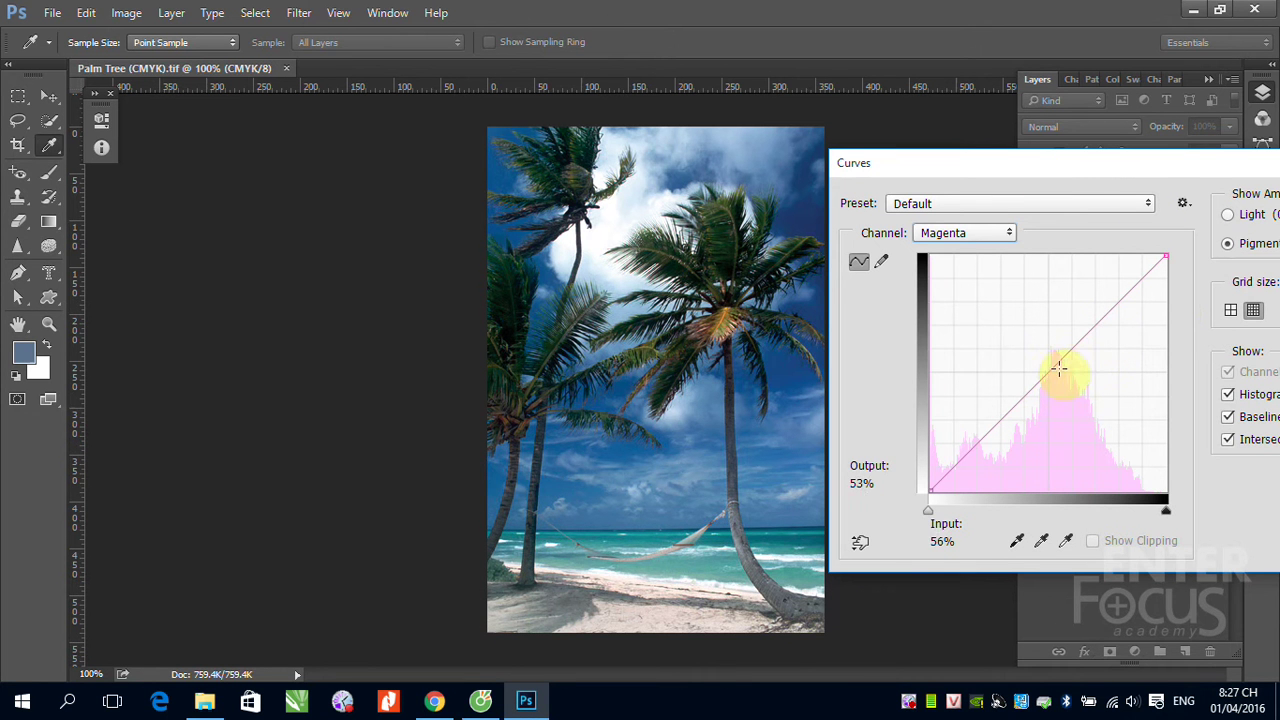
left_click_drag(1051, 371, 1043, 355)
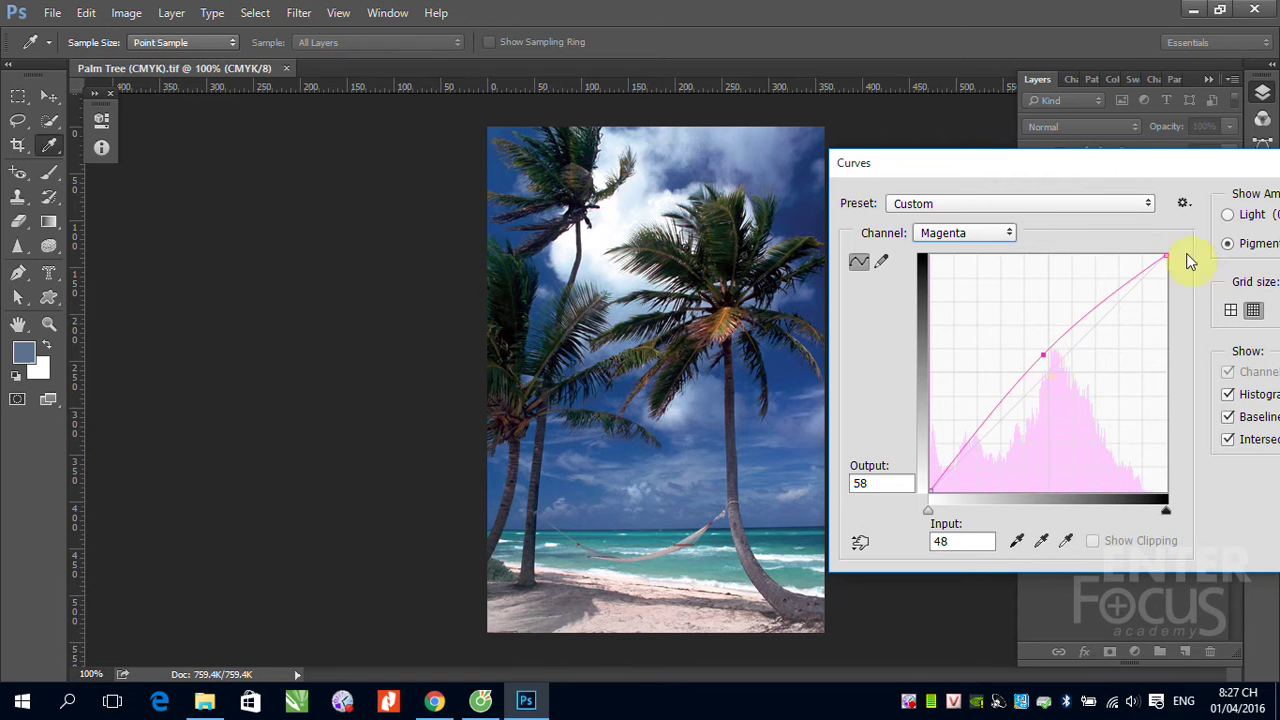
left_click_drag(1133, 185, 1042, 185)
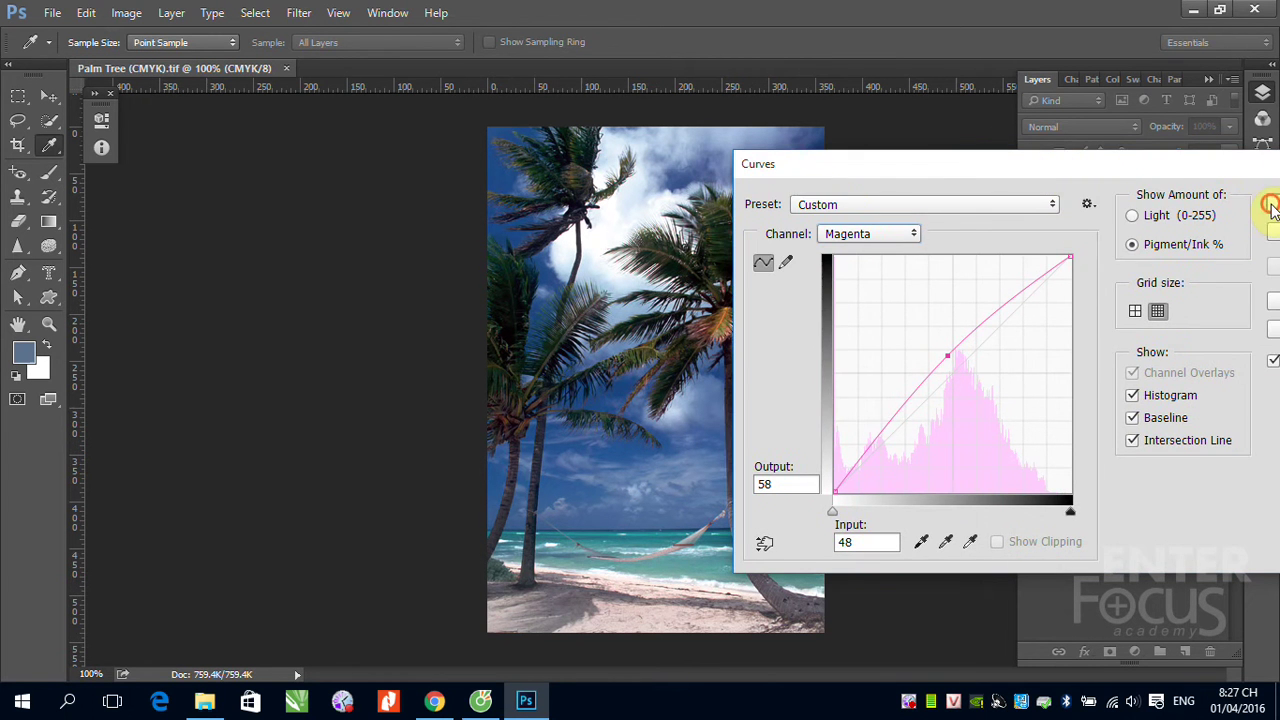
left_click(1266, 205)
key("v")
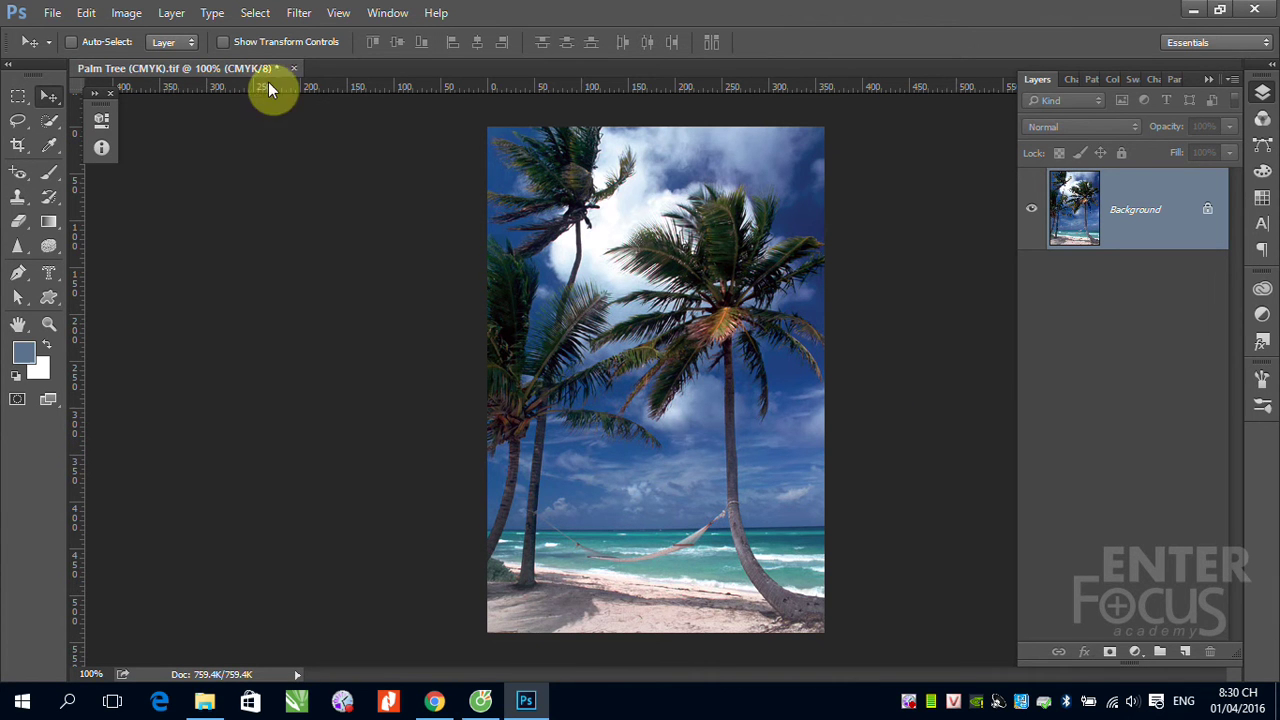
Step: Bring up Image > Adjustments > Hue/Saturation on Palm Tree (CMYK).tif
left_click(127, 15)
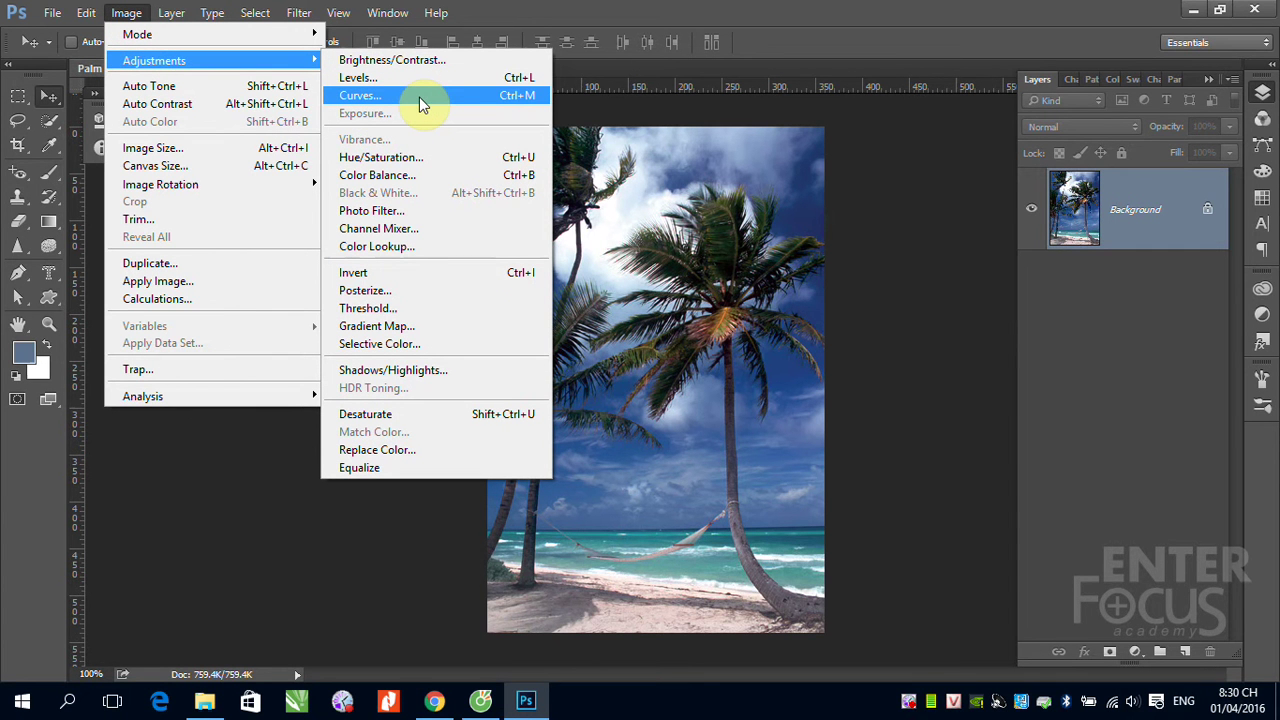
mouse_move(155, 60)
left_click(429, 12)
left_click(436, 12)
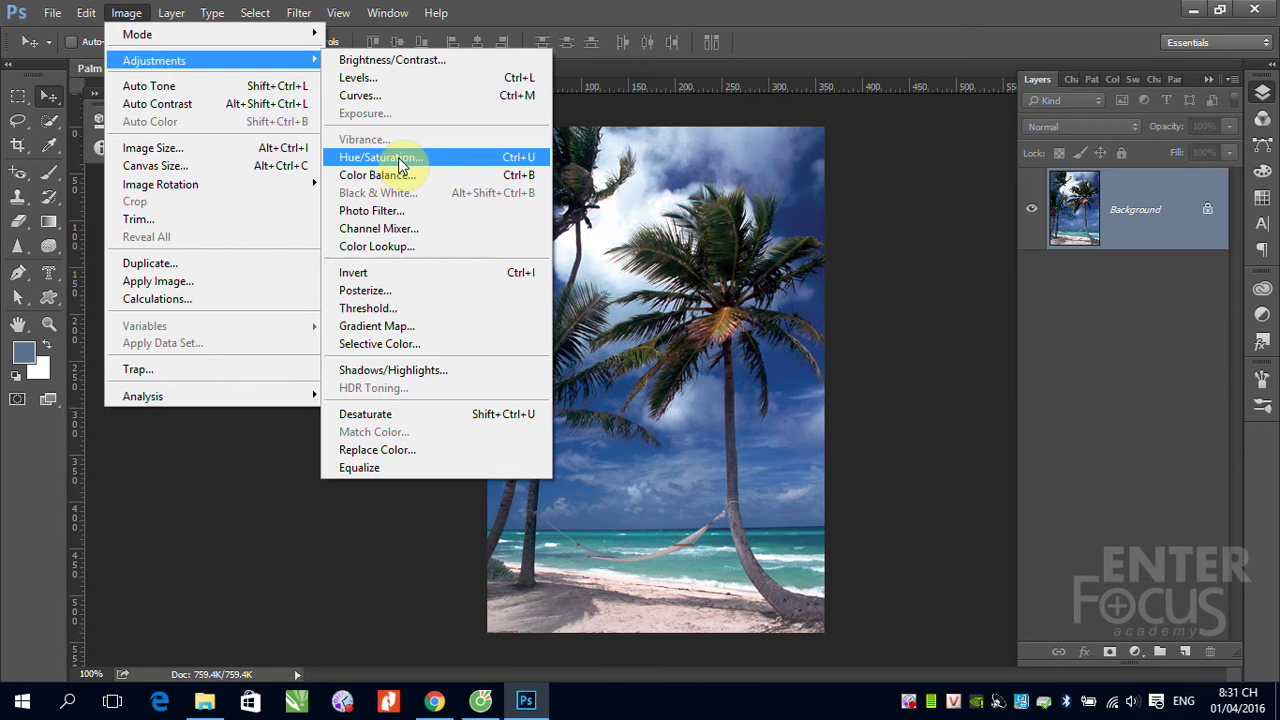
left_click(400, 160)
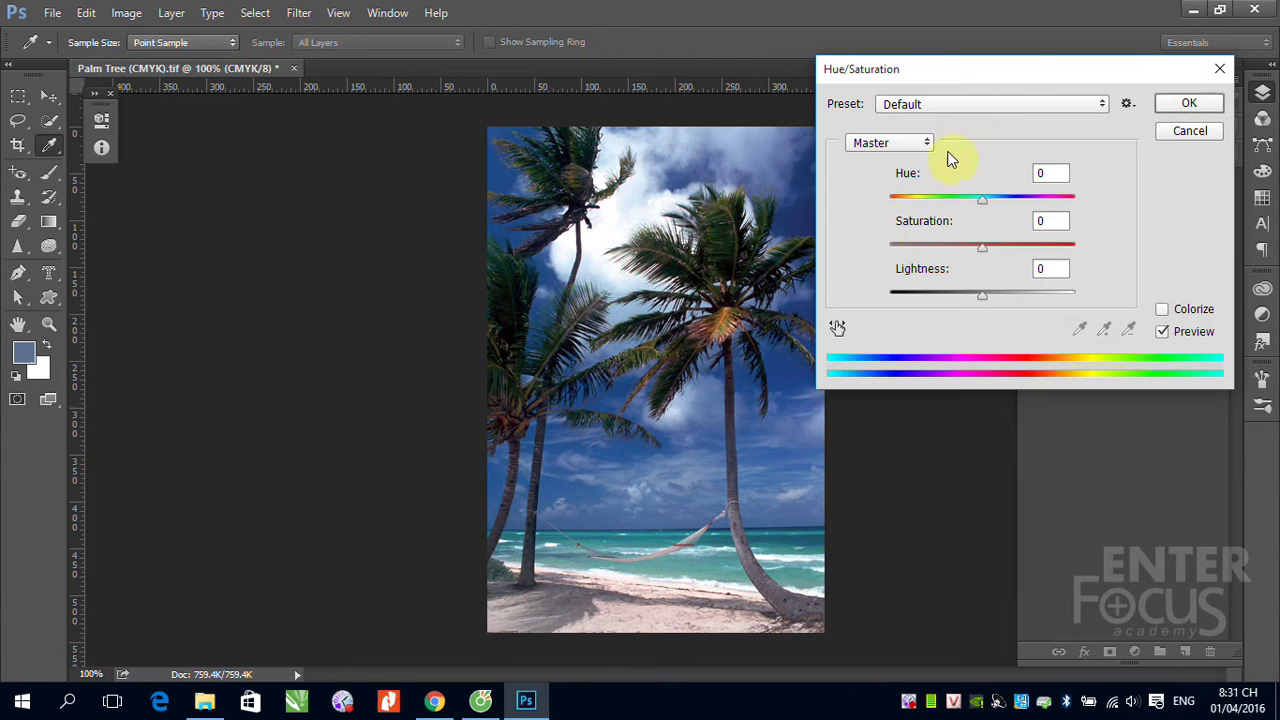
Step: Move the Hue/Saturation dialog aside and preview hue shifts, settling Hue at about +1
left_click_drag(1016, 68, 1023, 167)
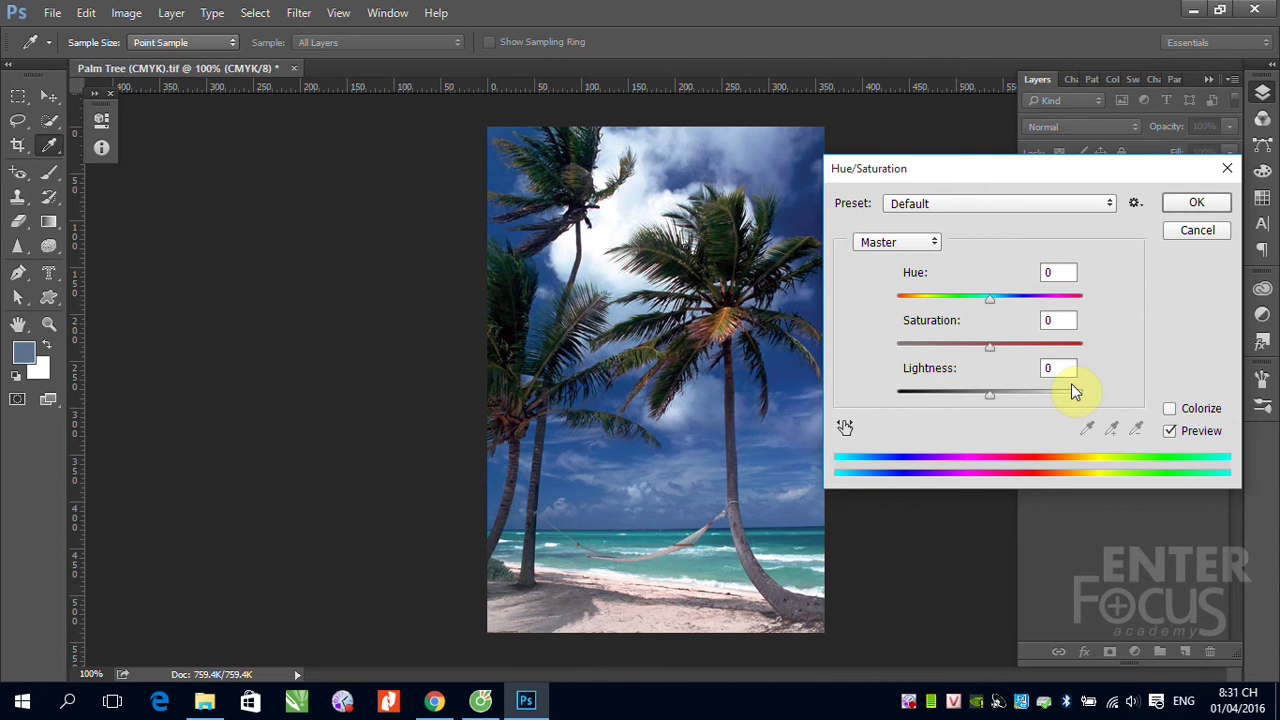
left_click_drag(990, 298, 1014, 302)
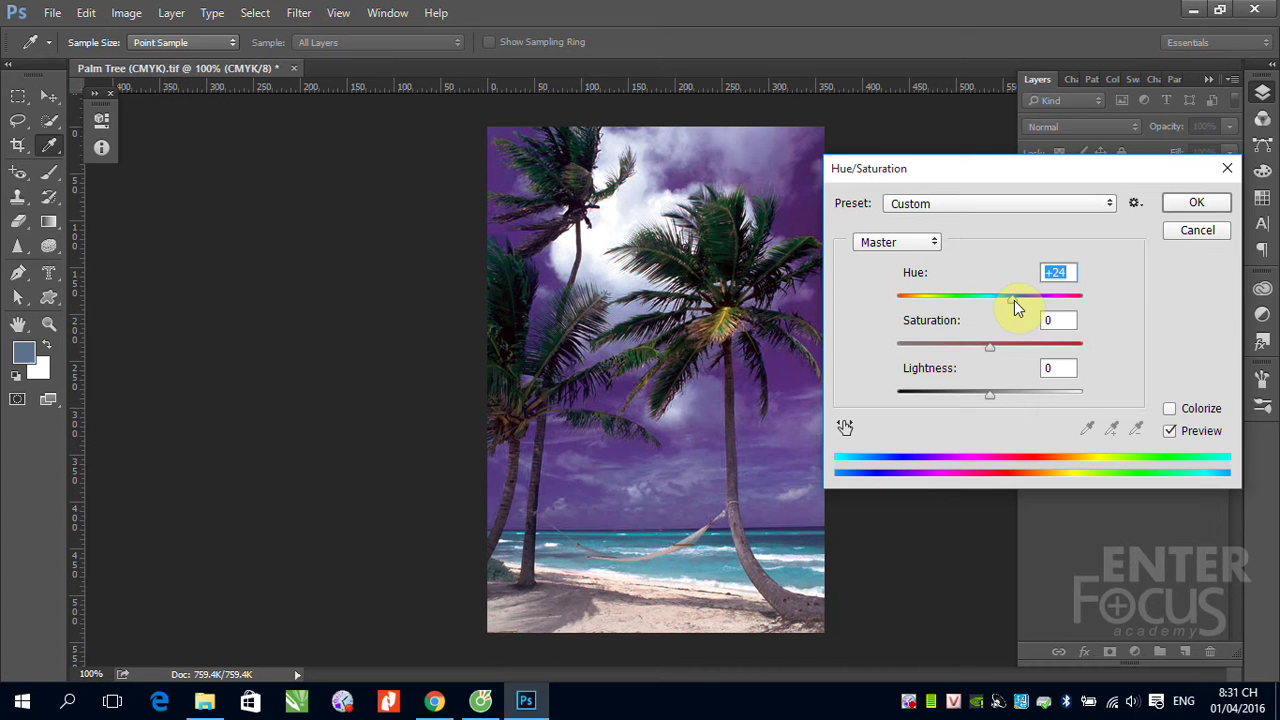
mouse_move(1014, 300)
left_mouse_down()
mouse_move(1075, 301)
mouse_move(910, 312)
mouse_move(1067, 313)
mouse_move(991, 310)
left_mouse_up()
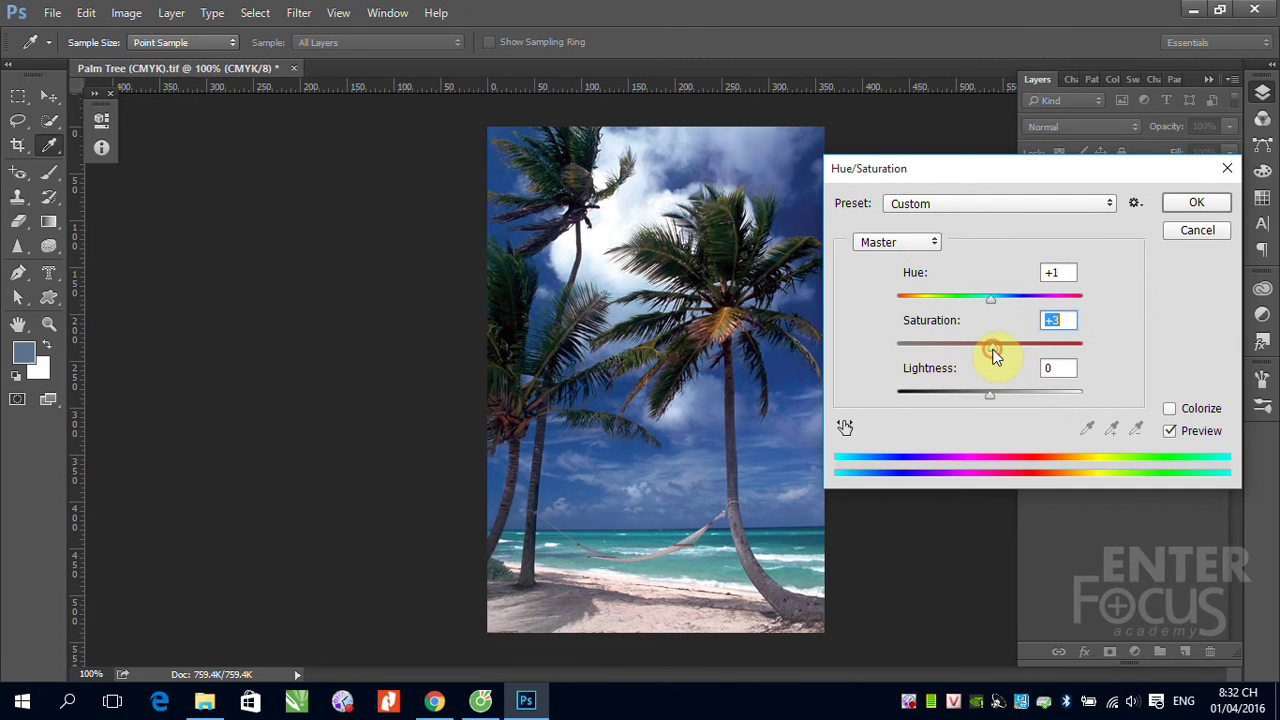
Step: Try extreme saturation and lightness values, settling on Saturation -6 and Lightness -1
left_click_drag(992, 348, 1088, 361)
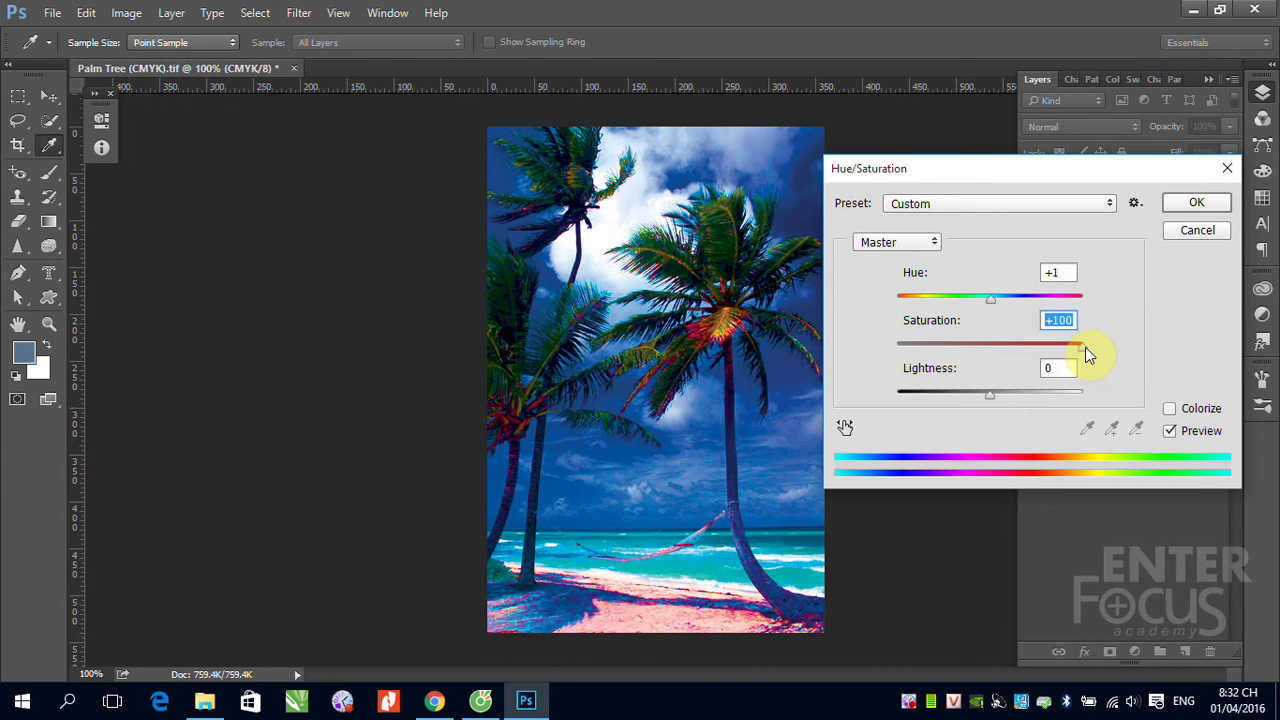
left_click_drag(1085, 350, 888, 368)
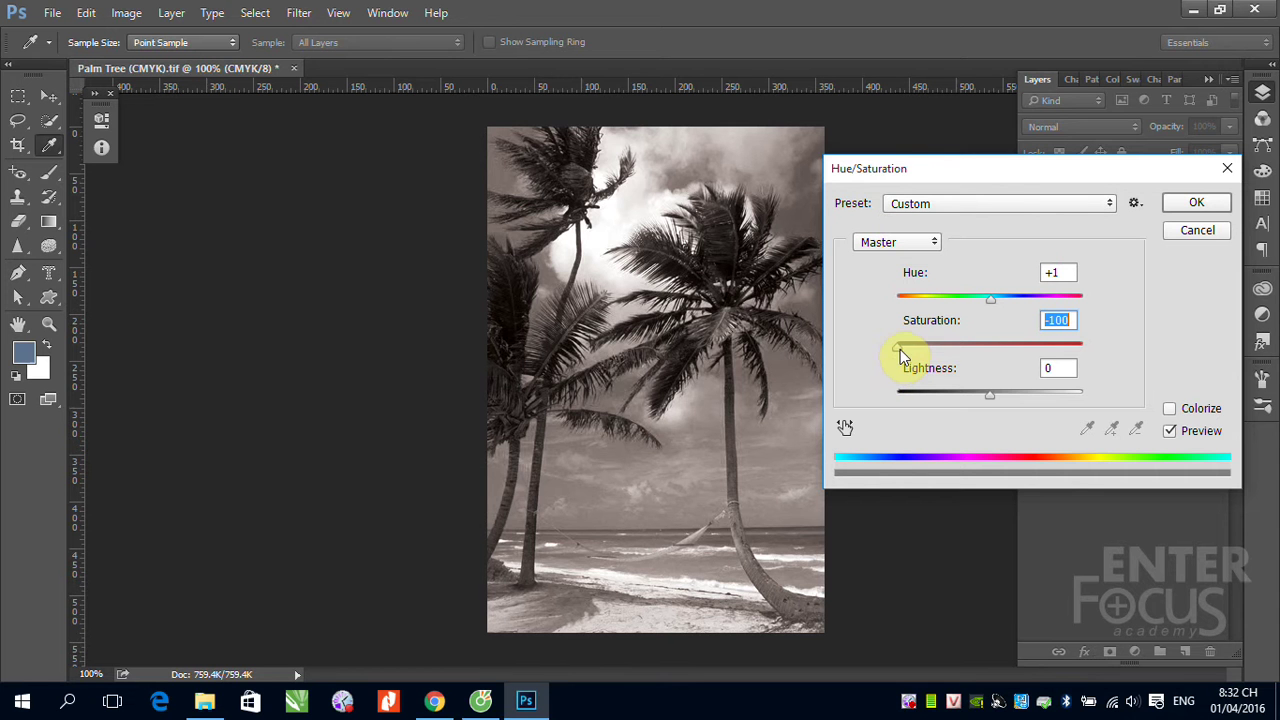
left_click_drag(900, 349, 984, 350)
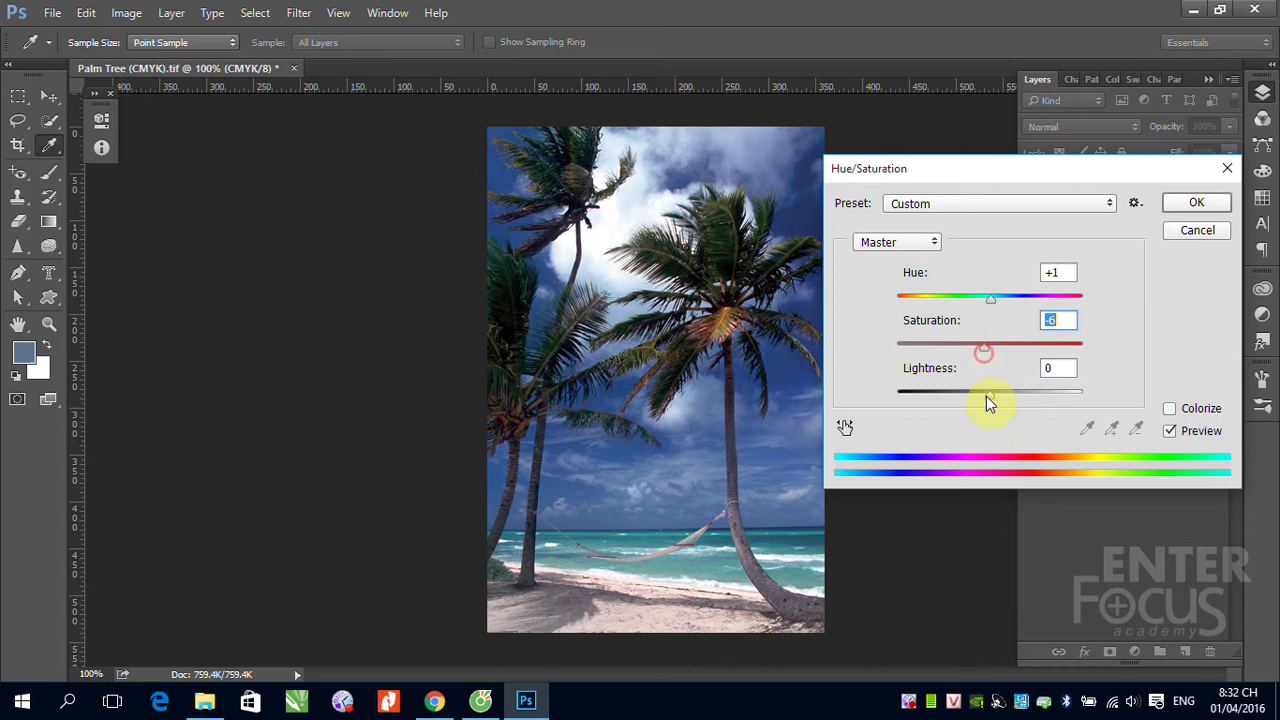
left_click_drag(990, 392, 968, 392)
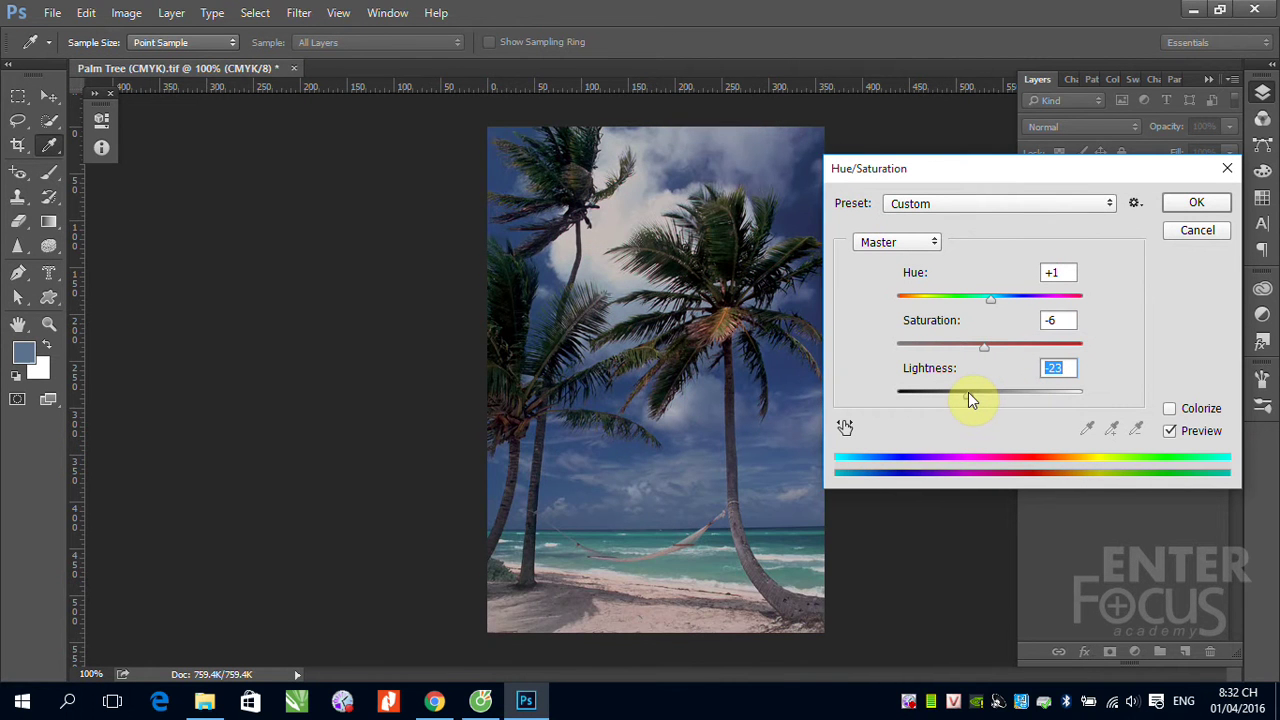
left_click_drag(968, 392, 989, 398)
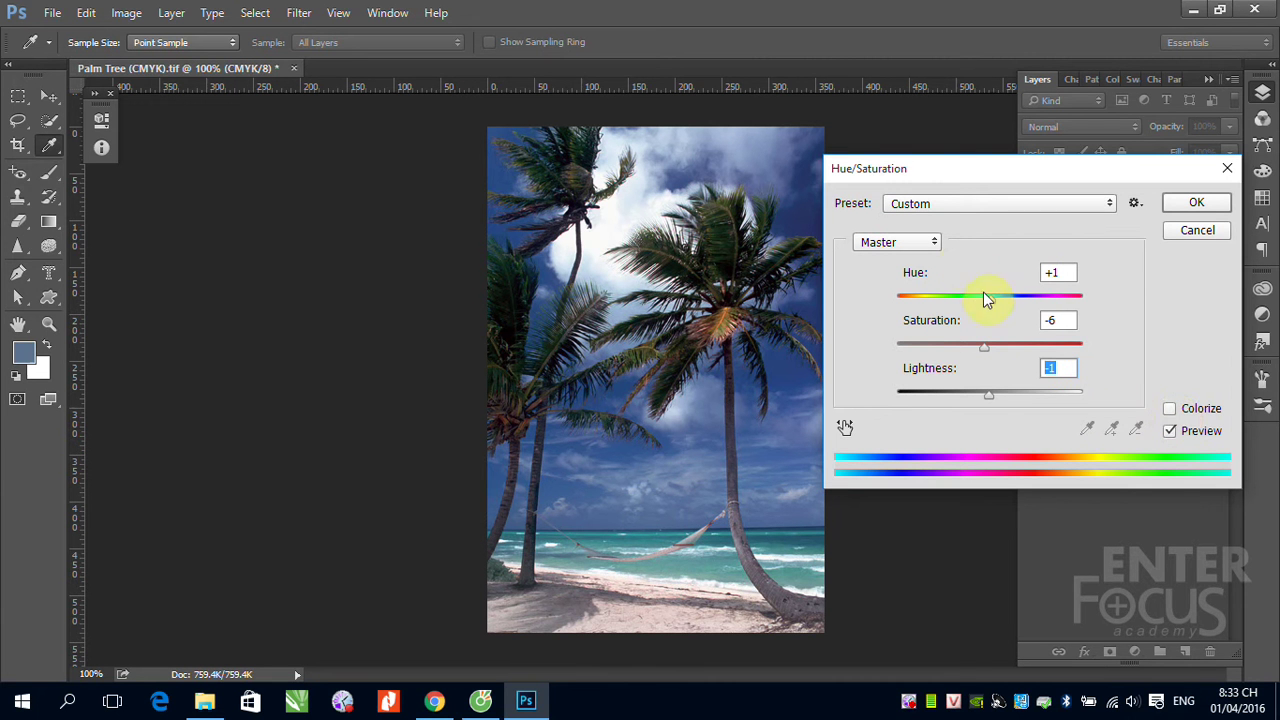
Step: Preview extreme hue shifts, reset Hue to 0, then shift it again so the sky turns pink
left_click_drag(988, 301, 914, 302)
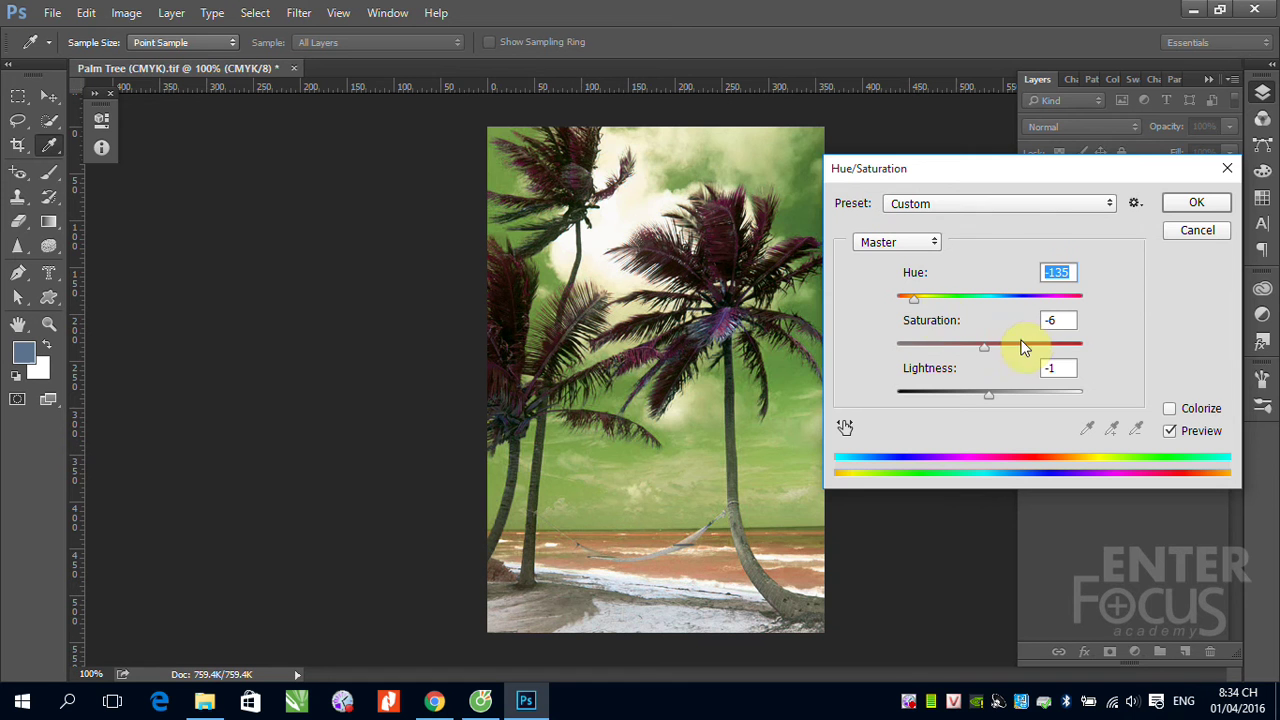
left_click_drag(919, 302, 984, 302)
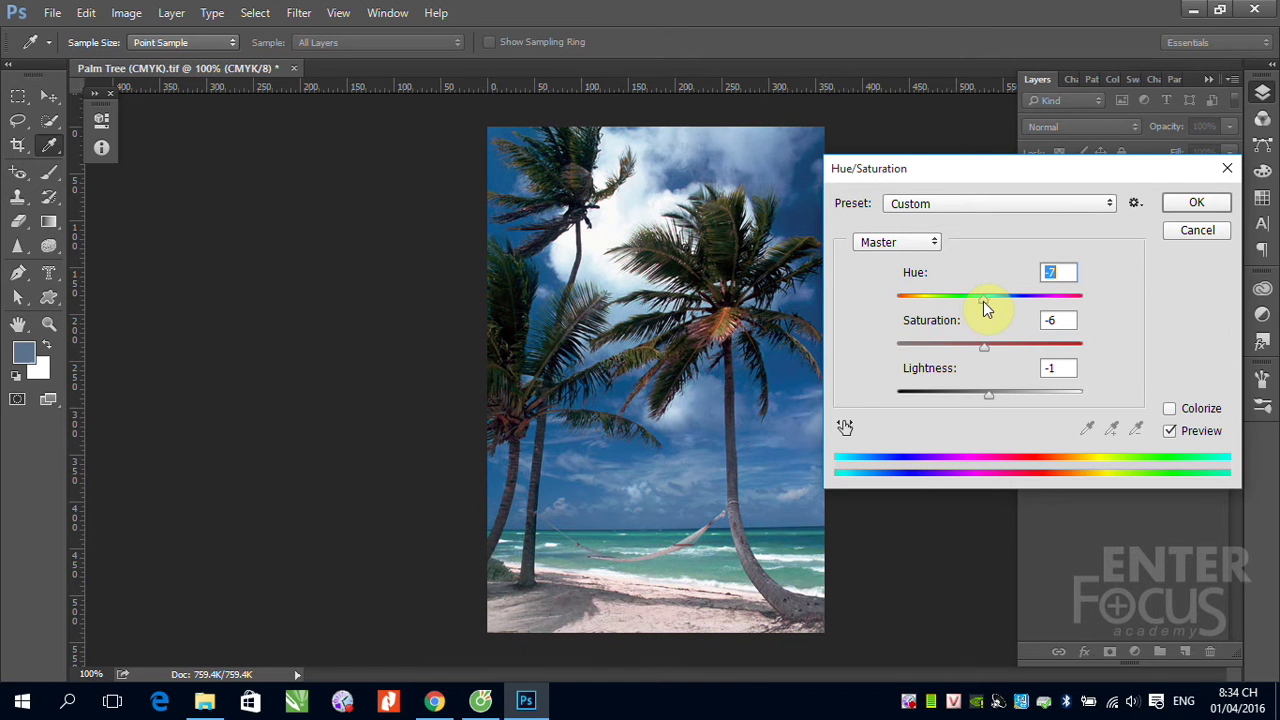
double_click(1057, 272)
type("0")
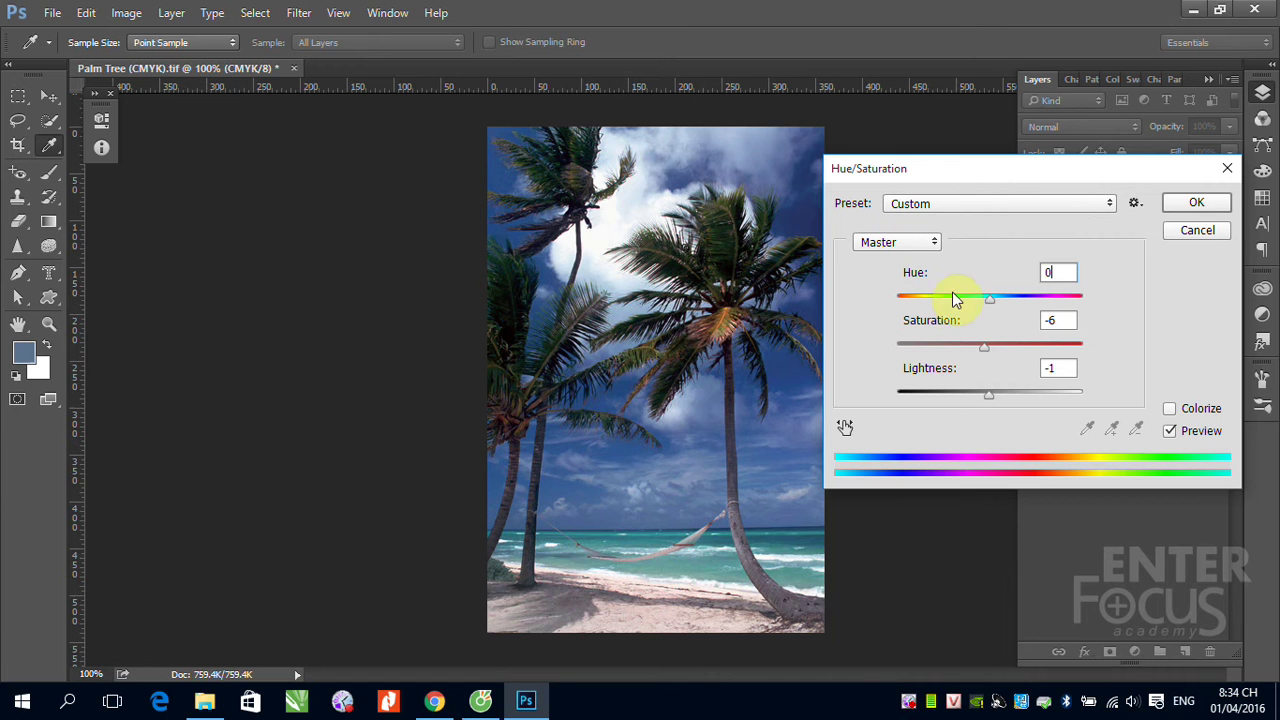
left_click_drag(990, 305, 1050, 307)
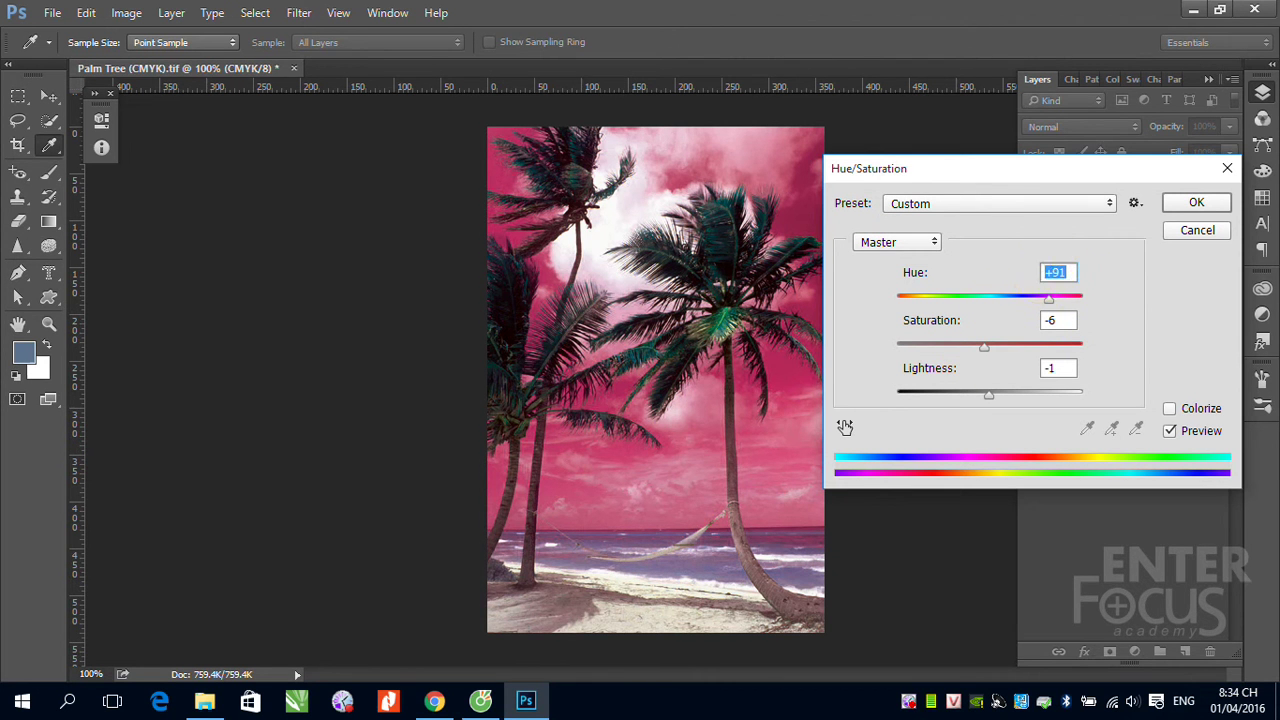
Step: Enable Colorize and tint the photo reddish-sepia with Hue 360 and Saturation 51
type("0")
left_click(1170, 409)
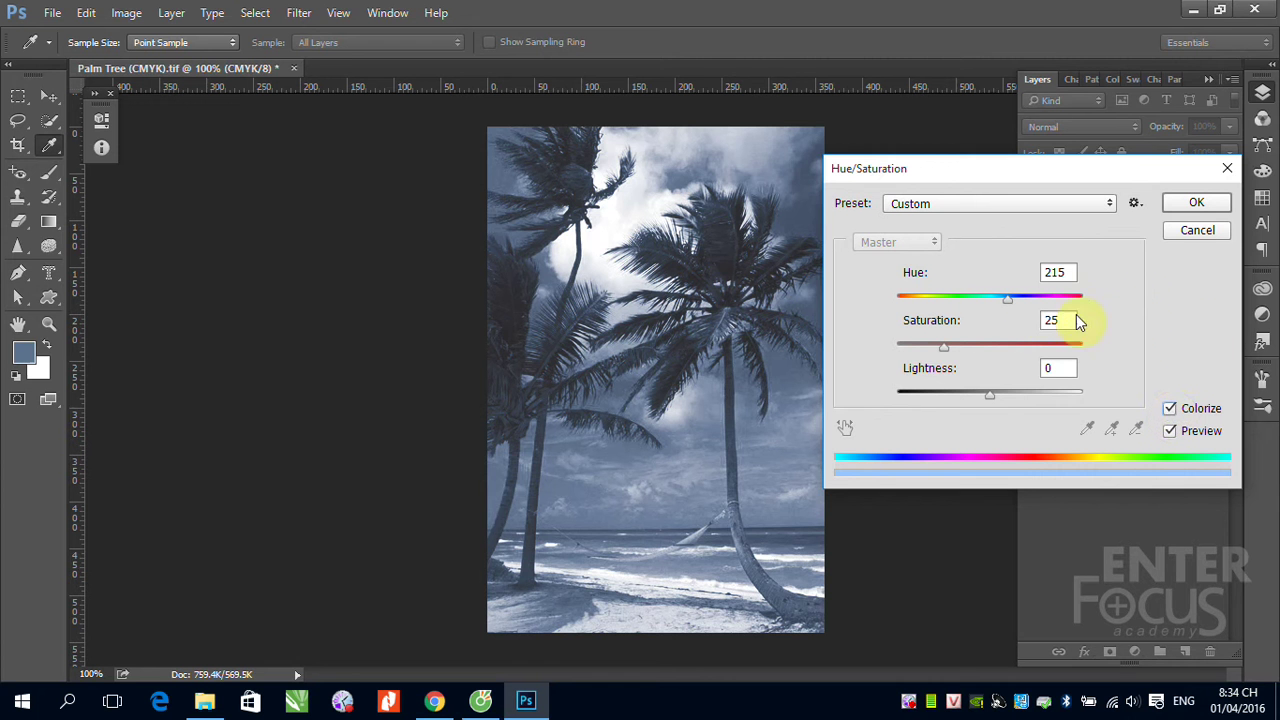
mouse_move(1007, 298)
left_mouse_down()
mouse_move(906, 298)
mouse_move(1025, 315)
left_mouse_up()
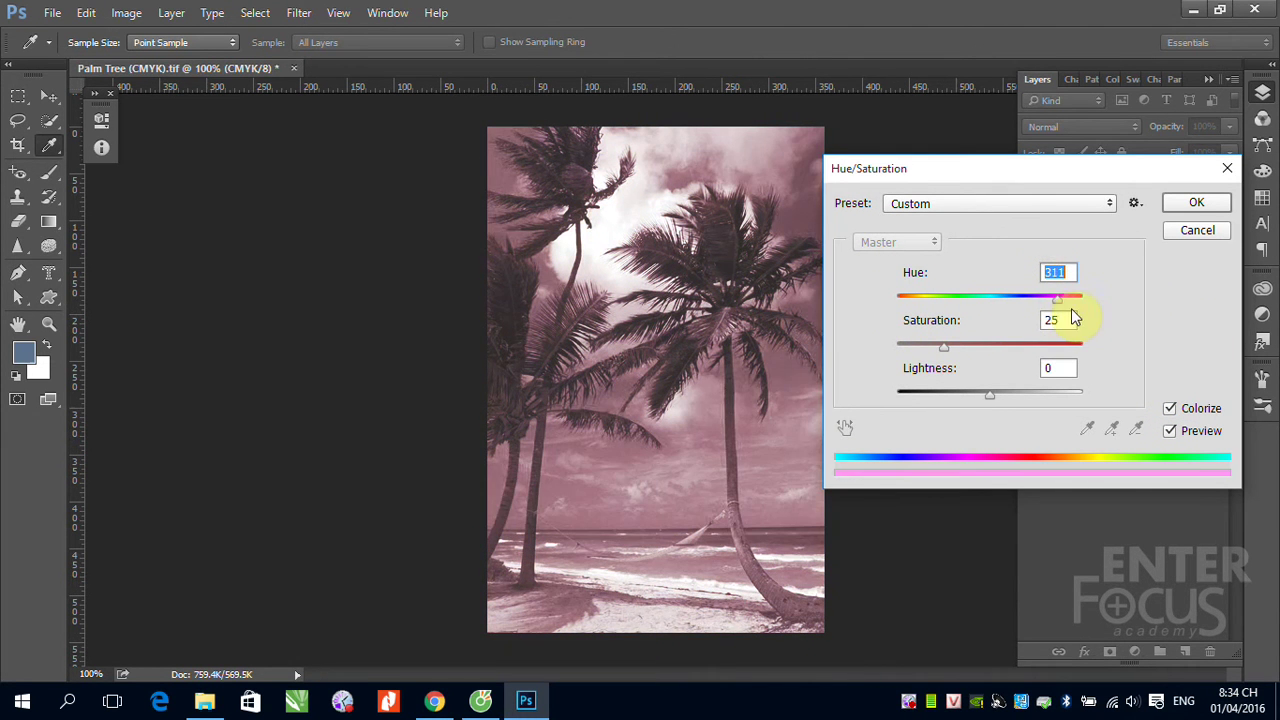
left_click_drag(1062, 318, 1088, 316)
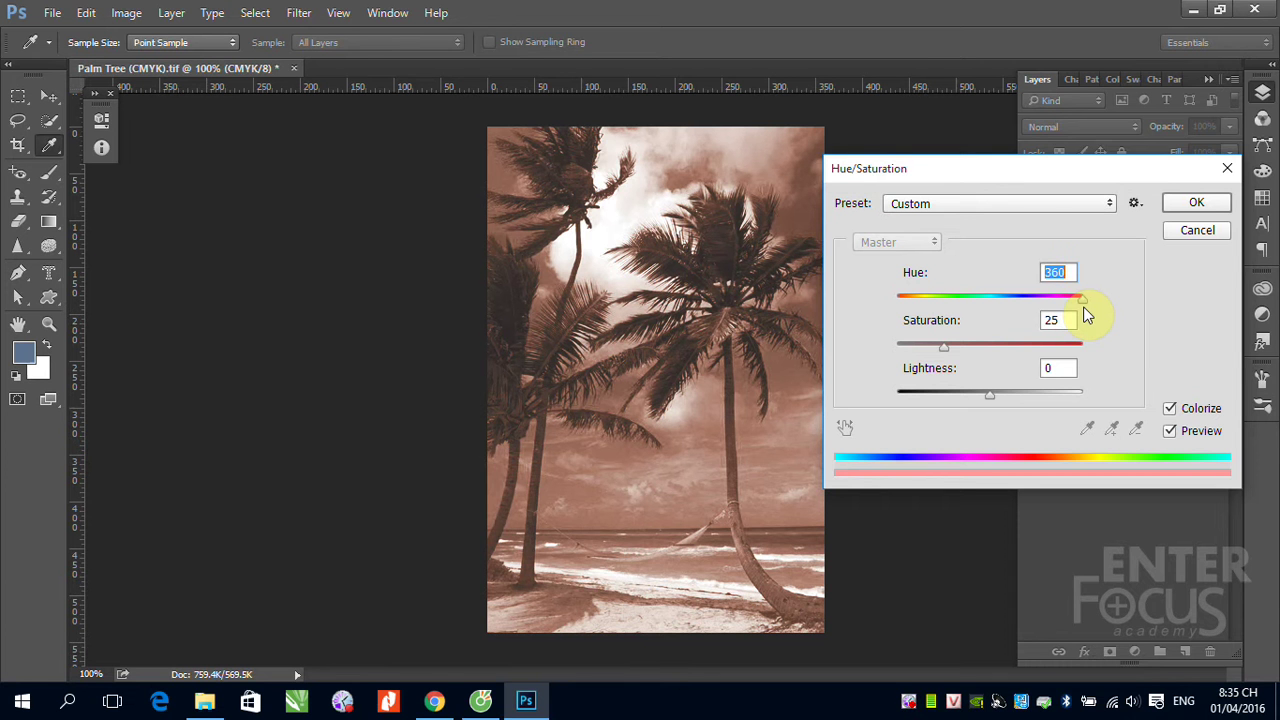
left_click_drag(950, 348, 993, 355)
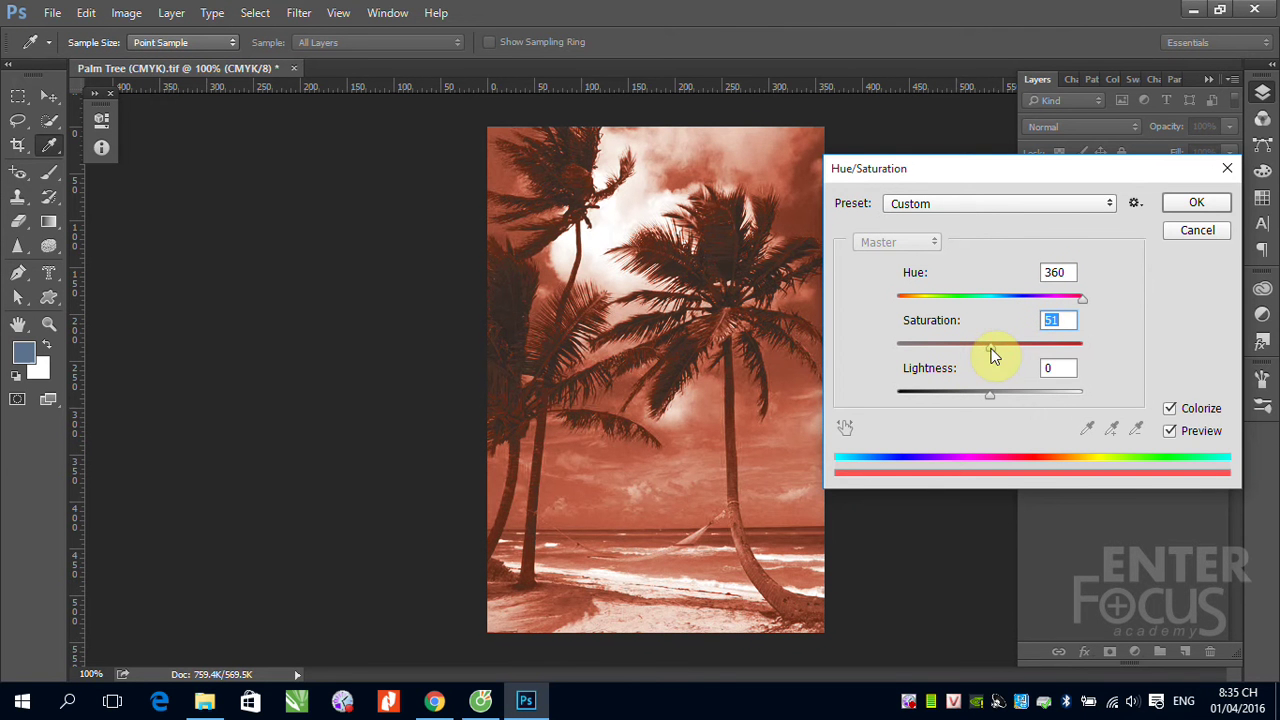
Step: Toggle Colorize off and on, try a blue-cyan tint, then cancel Hue/Saturation
left_click(1170, 408)
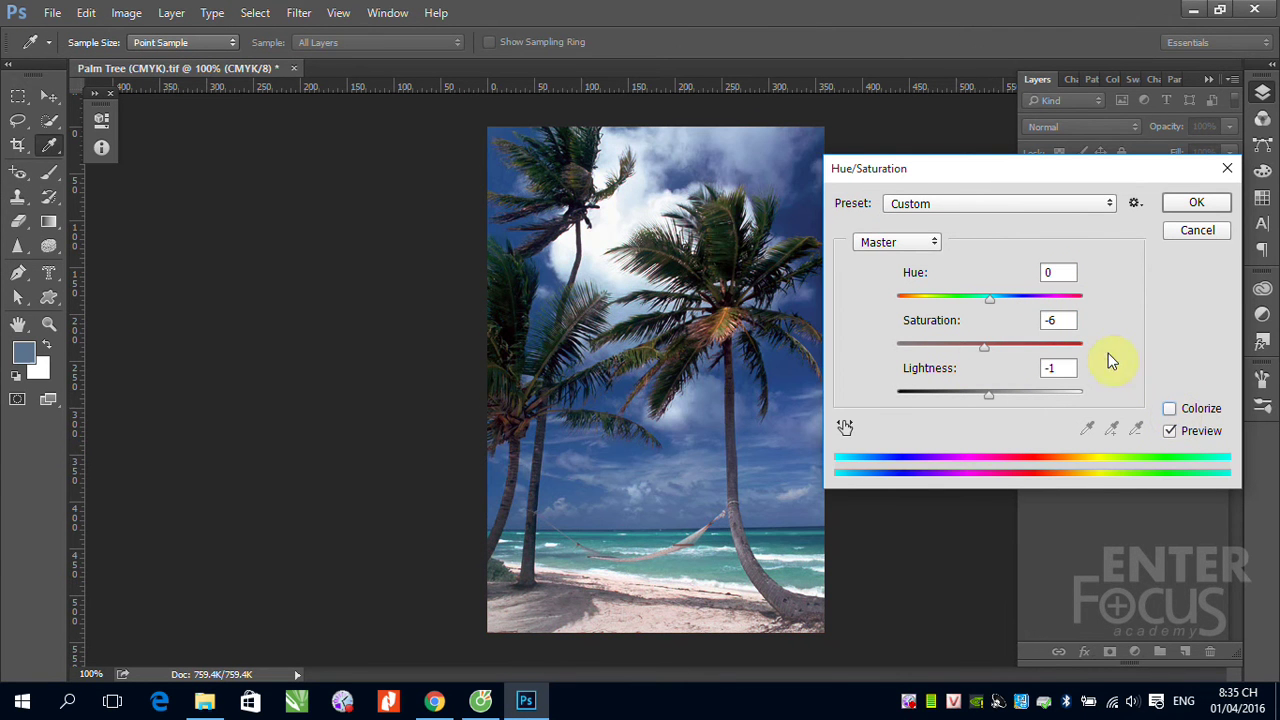
left_click_drag(990, 300, 1047, 300)
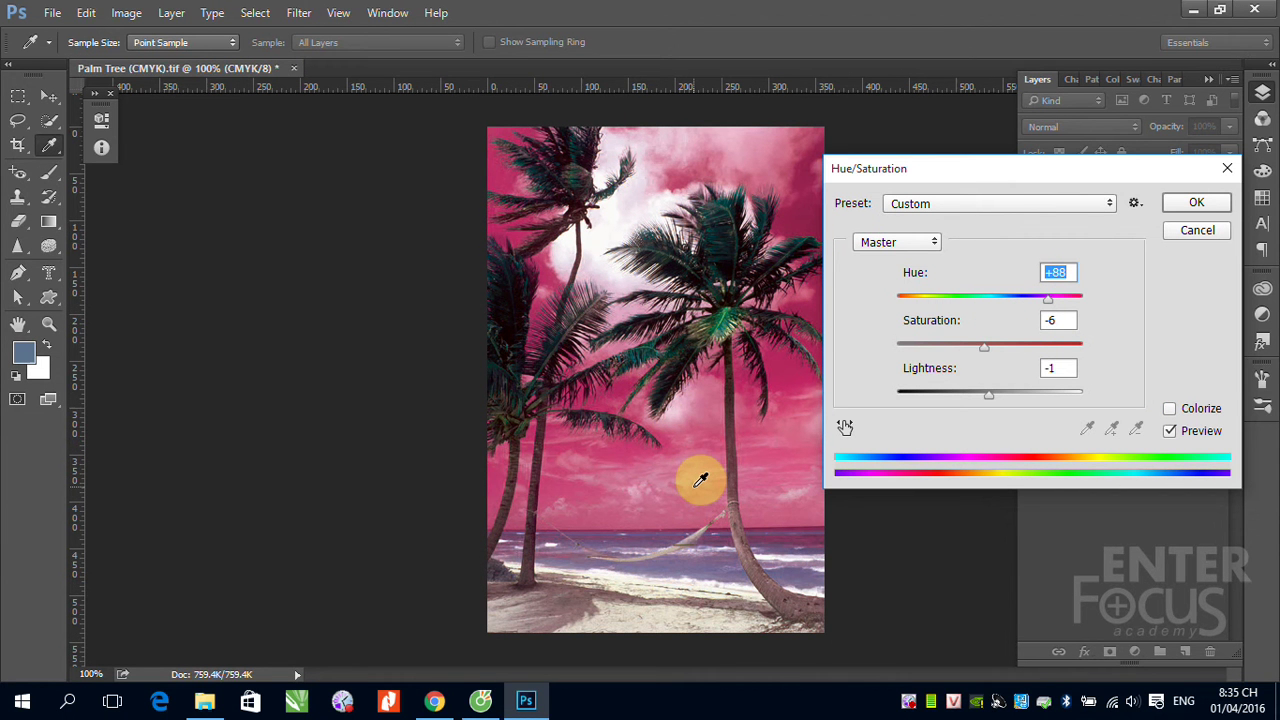
left_click(1170, 410)
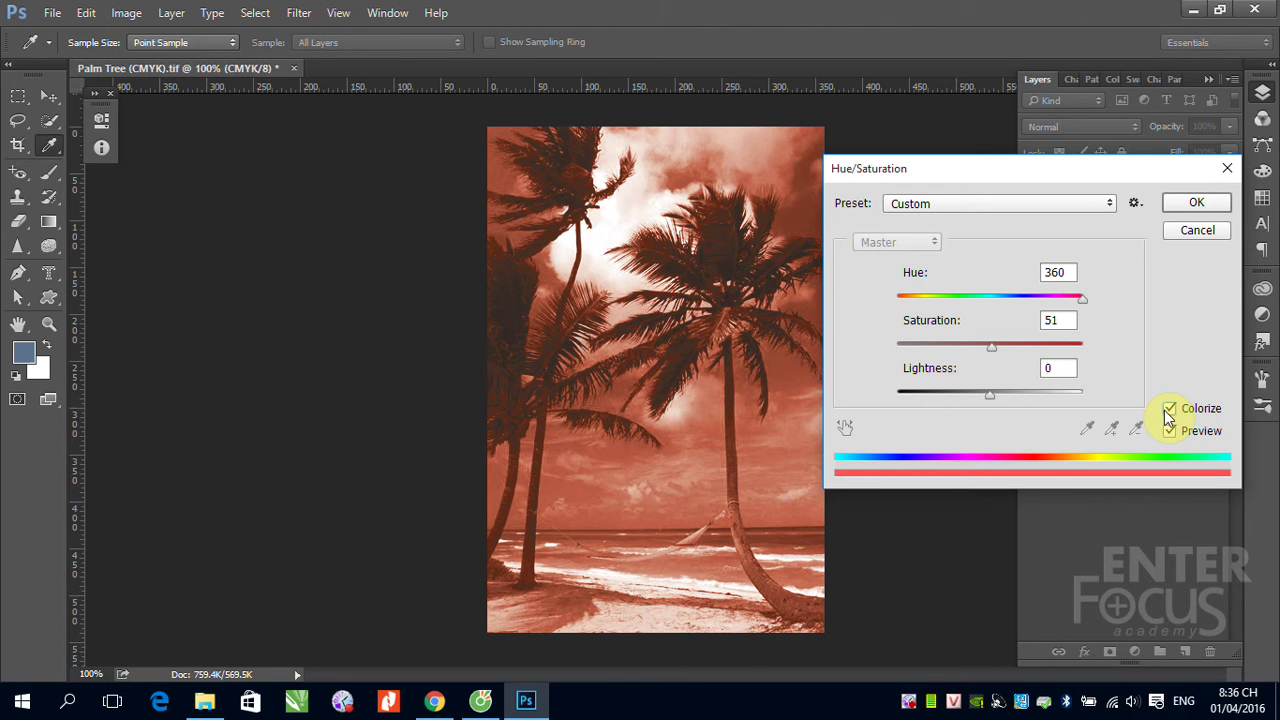
left_click_drag(1086, 298, 993, 303)
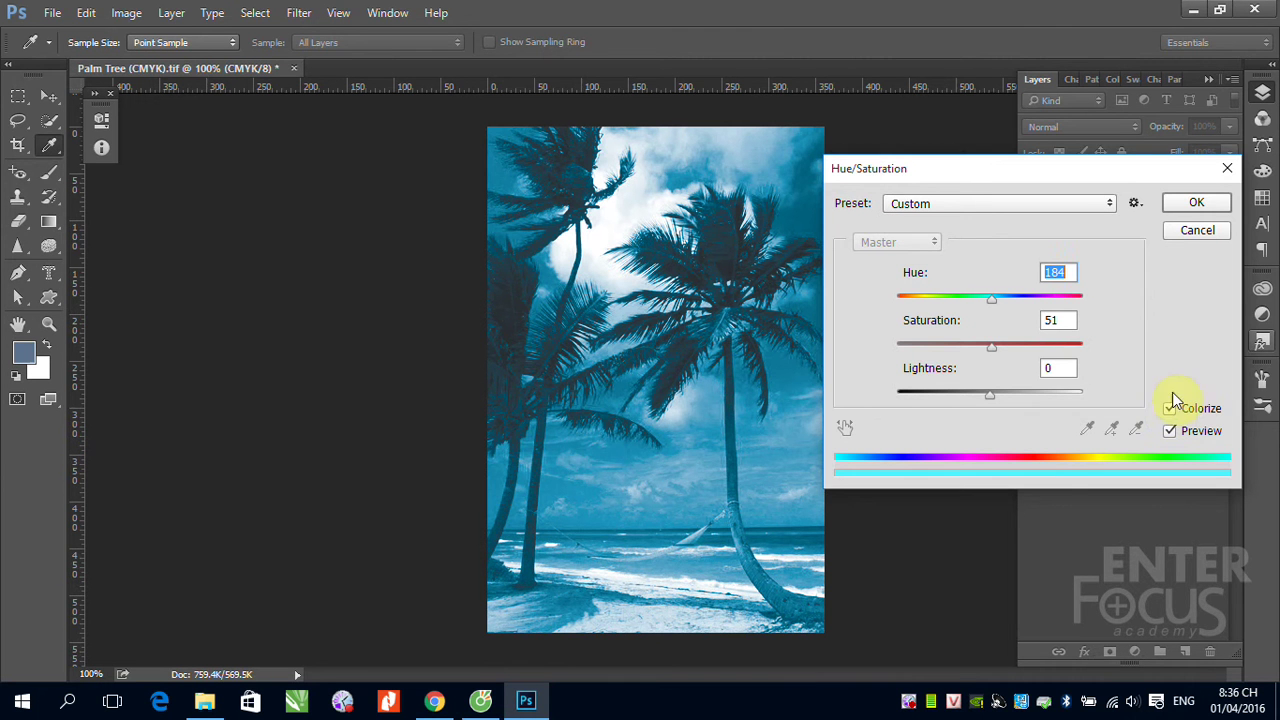
left_click(1197, 230)
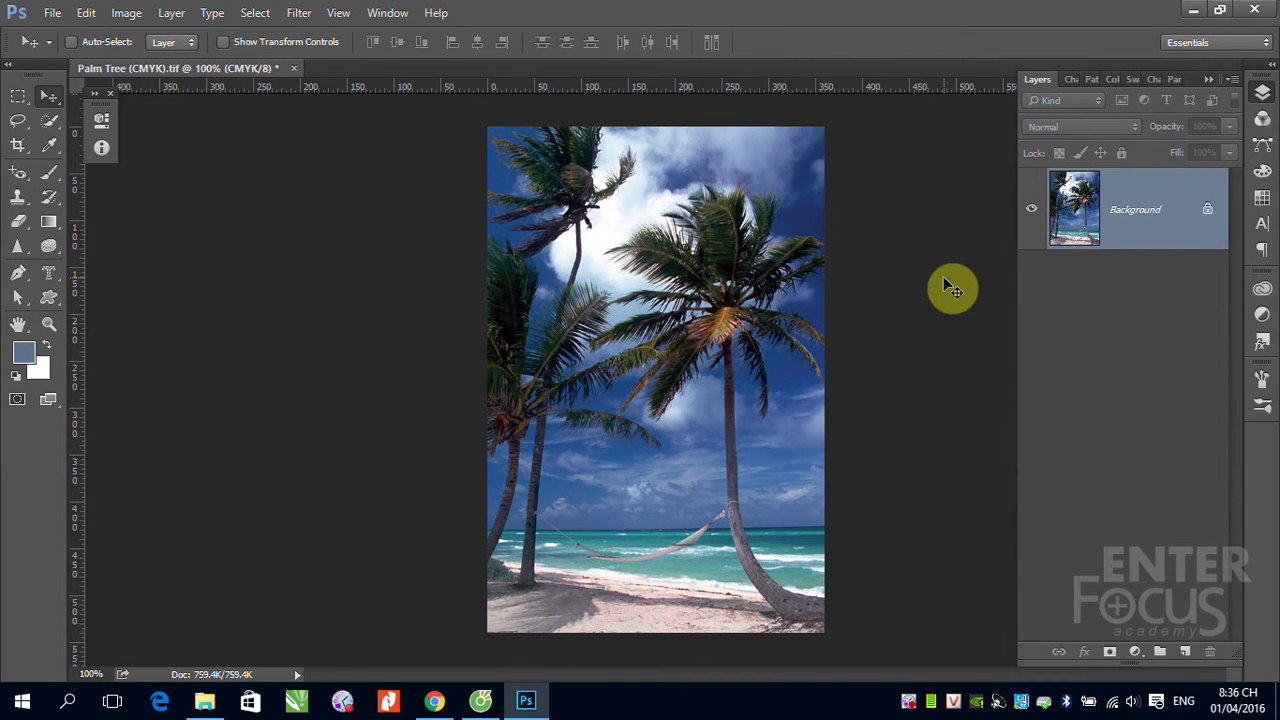
key("ctrl+s")
left_click(126, 14)
mouse_move(154, 60)
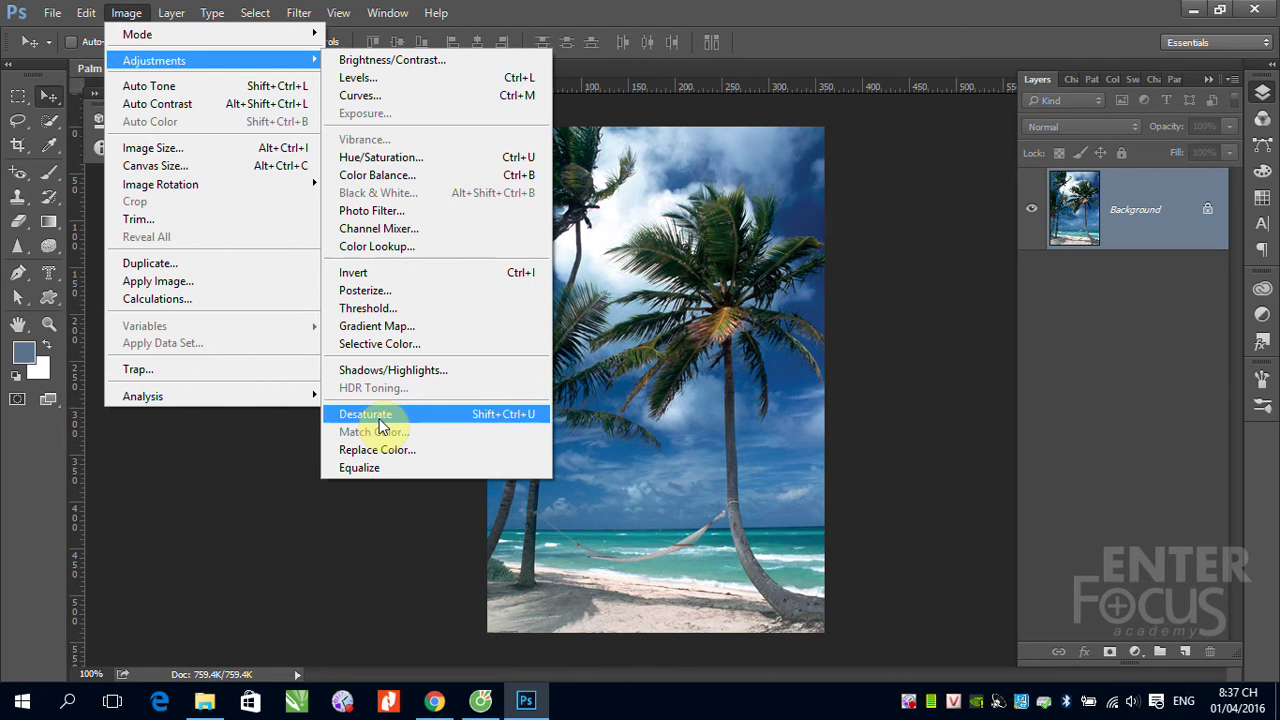
left_click(366, 414)
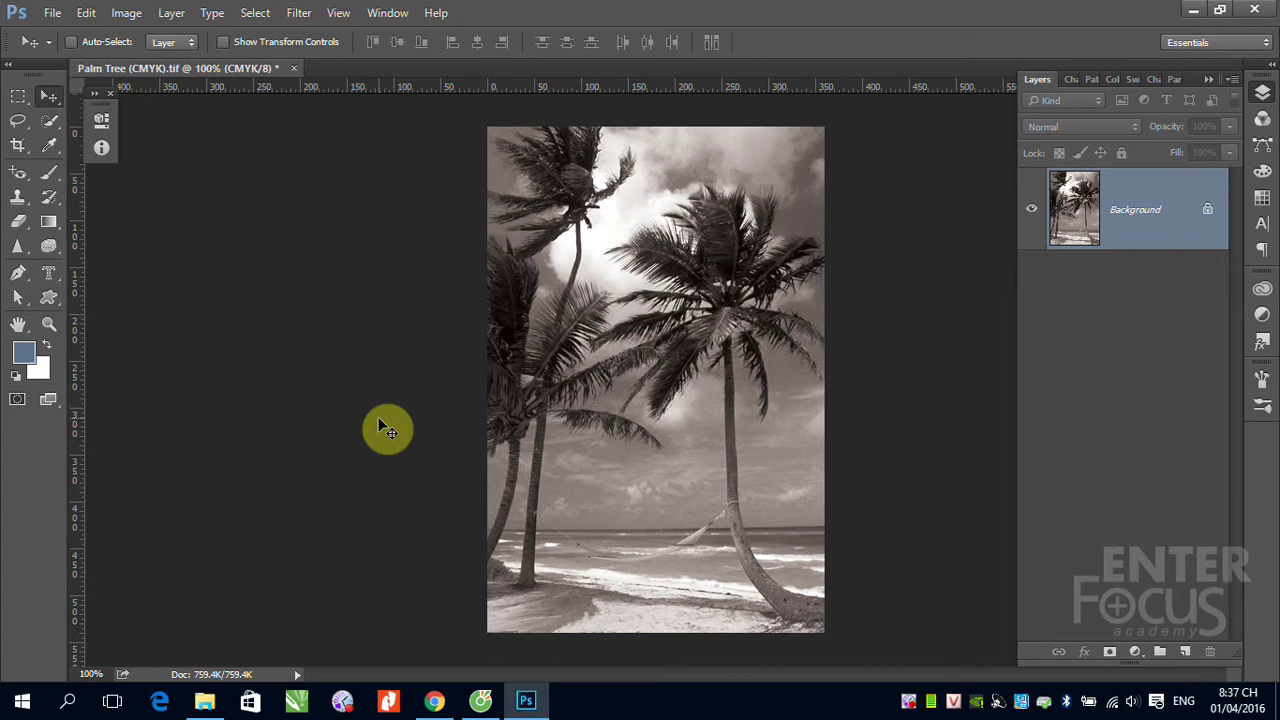
key("ctrl+z")
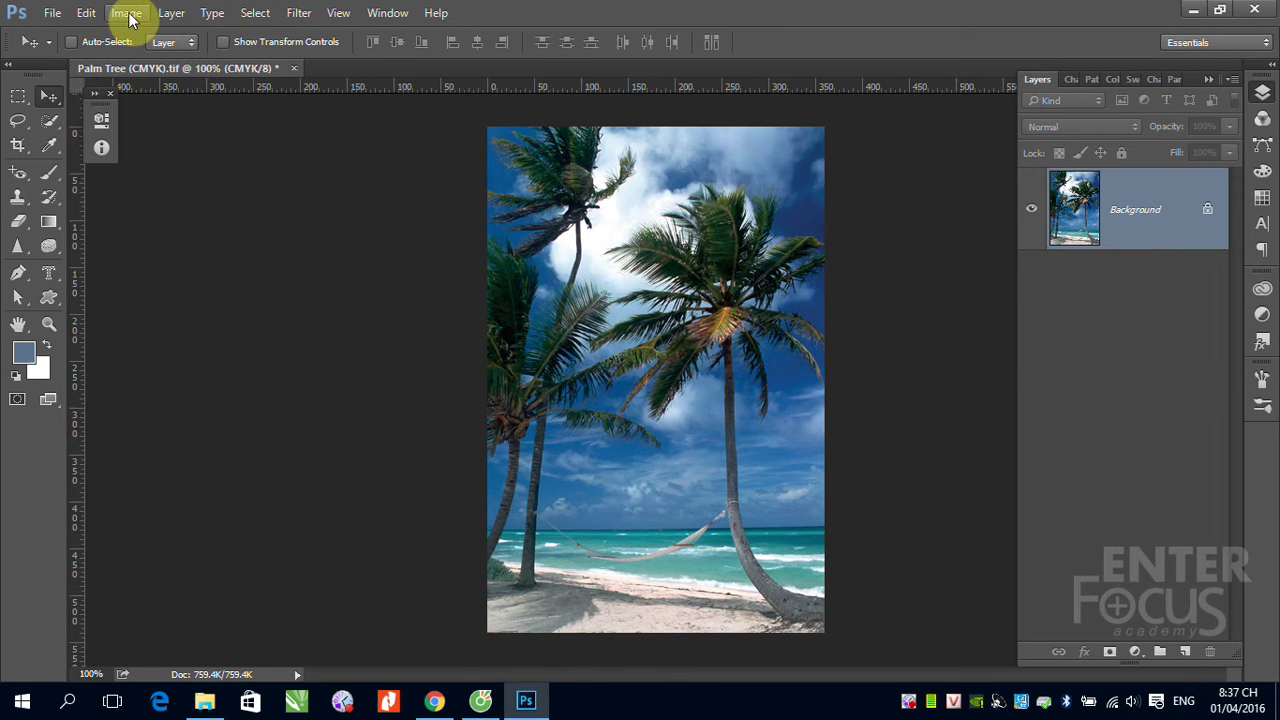
left_click(127, 14)
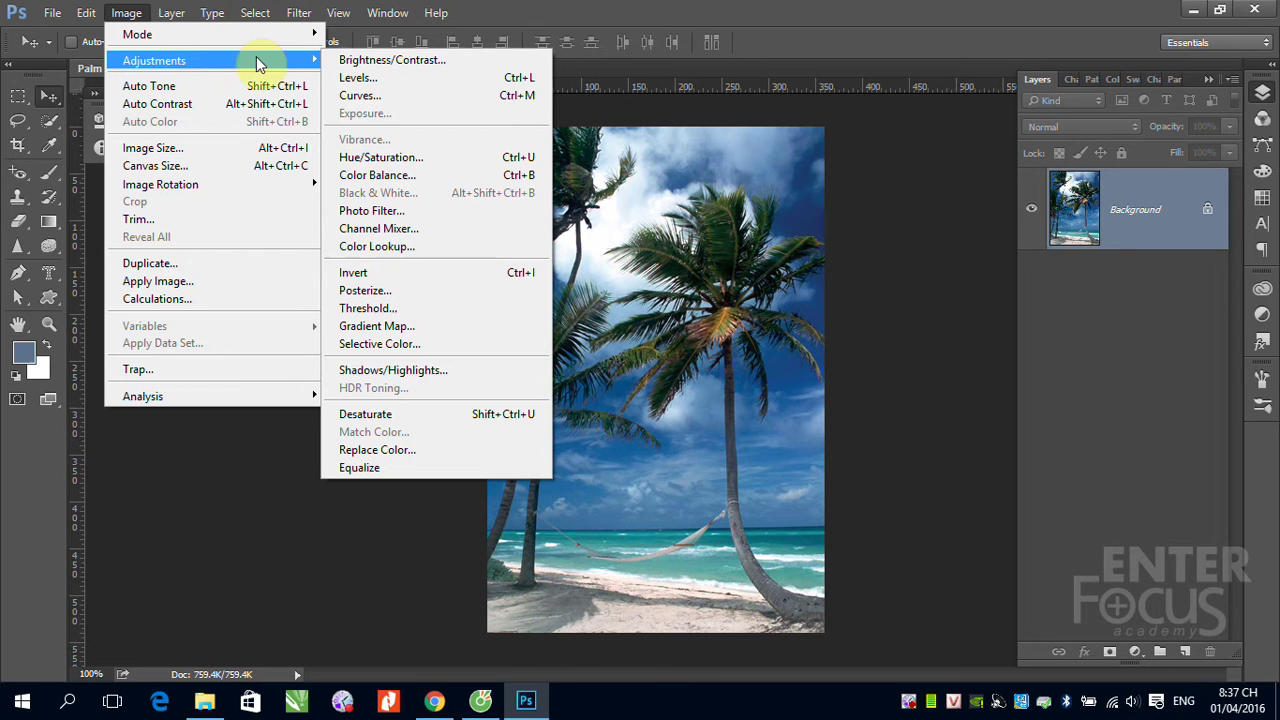
left_click(385, 157)
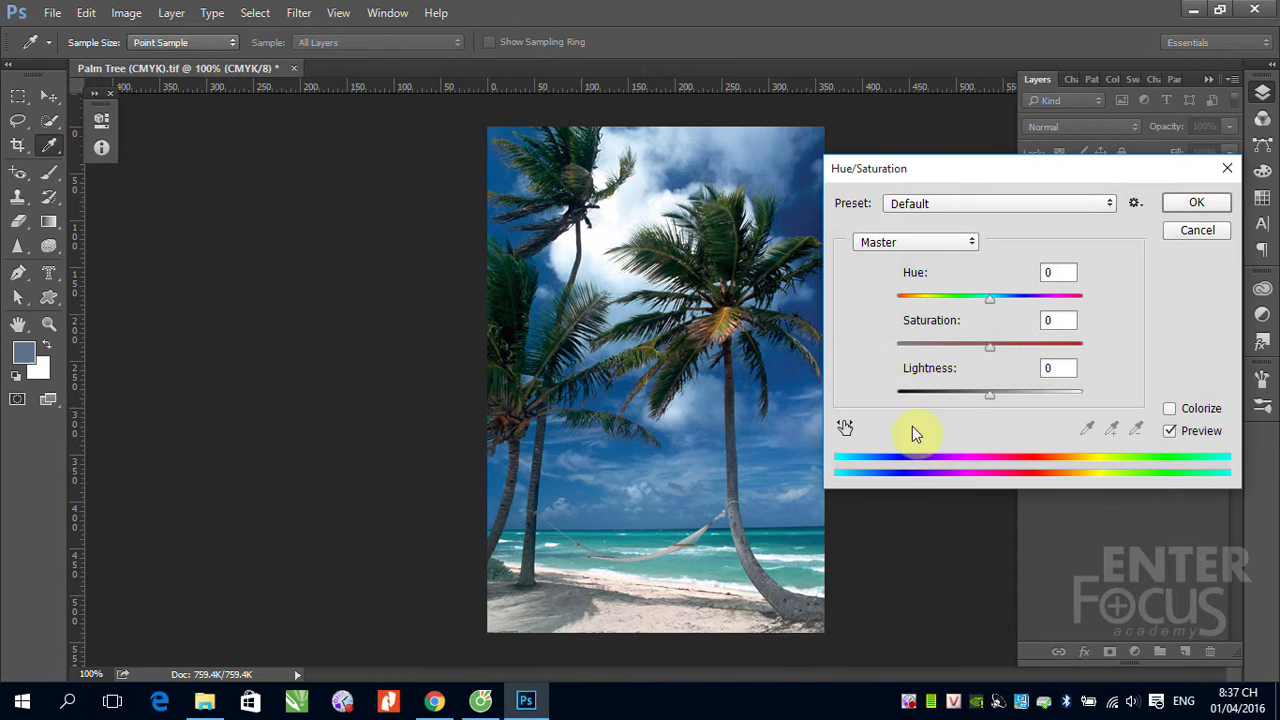
left_click_drag(989, 347, 829, 366)
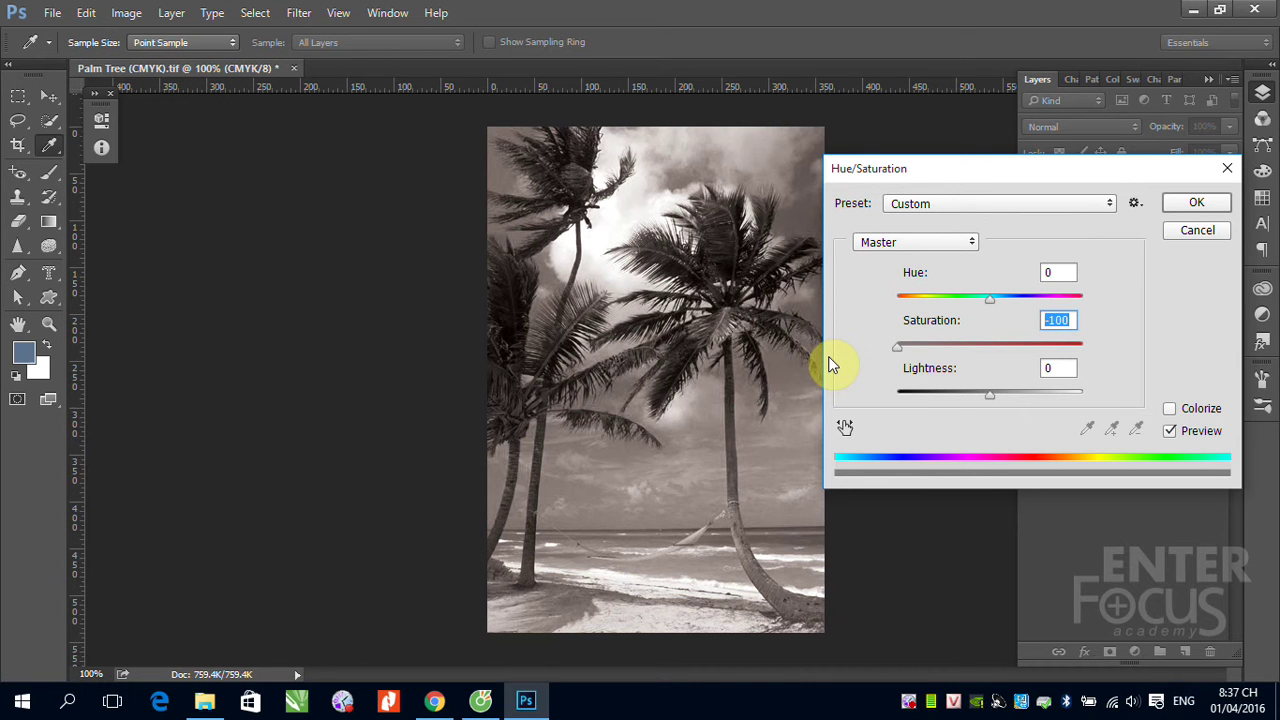
left_click(1207, 232)
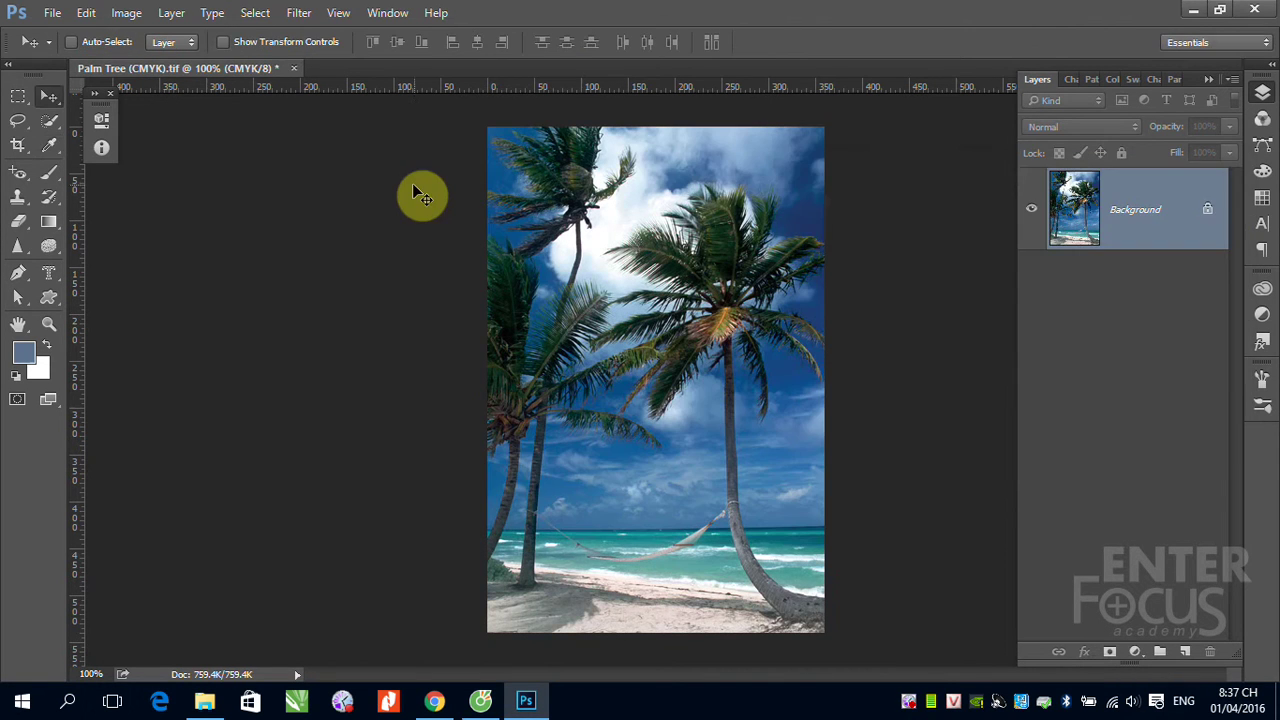
left_click(126, 12)
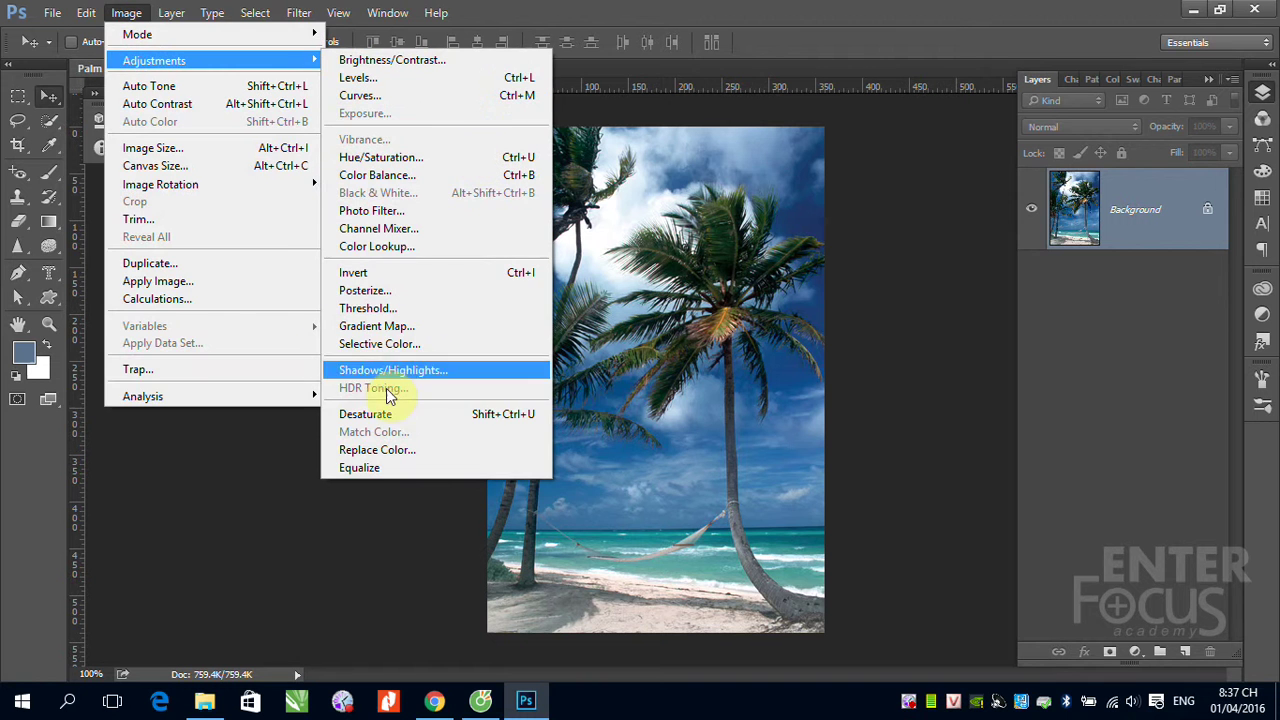
left_click(366, 414)
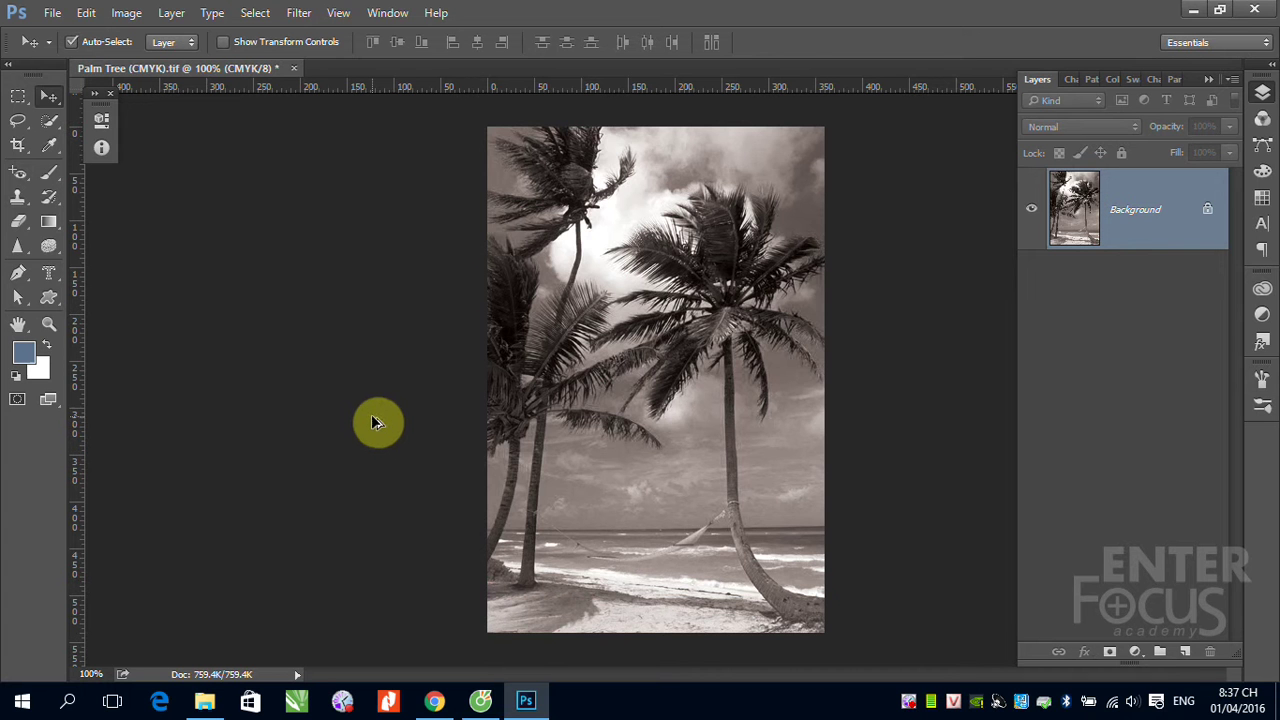
key("ctrl+z")
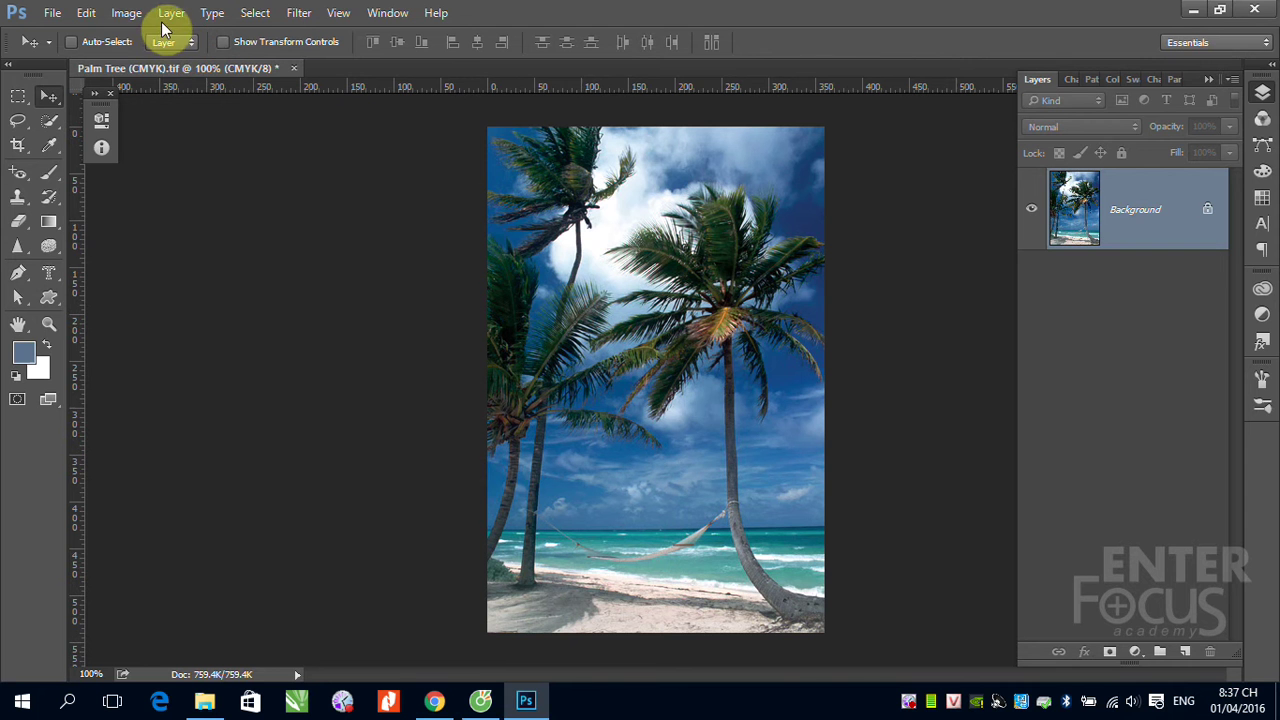
Step: Open Lake(16bit).tif from the file browser as a second image tab
left_click(52, 12)
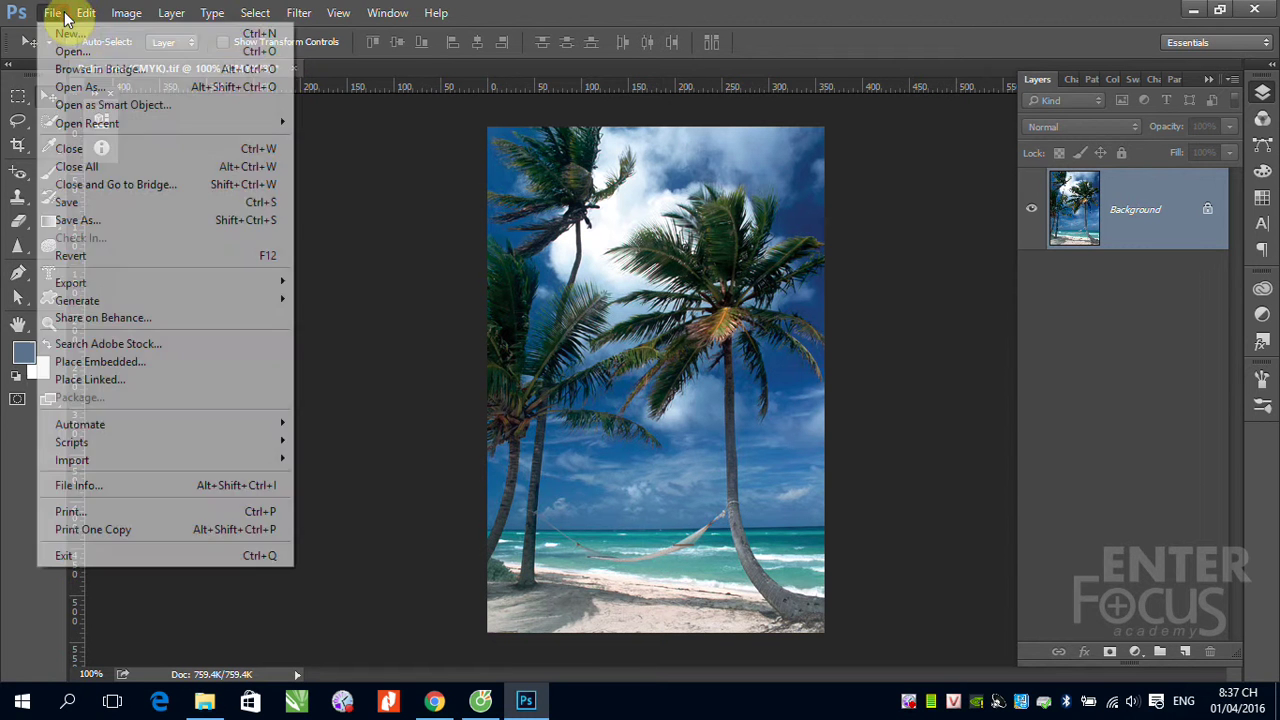
left_click(66, 48)
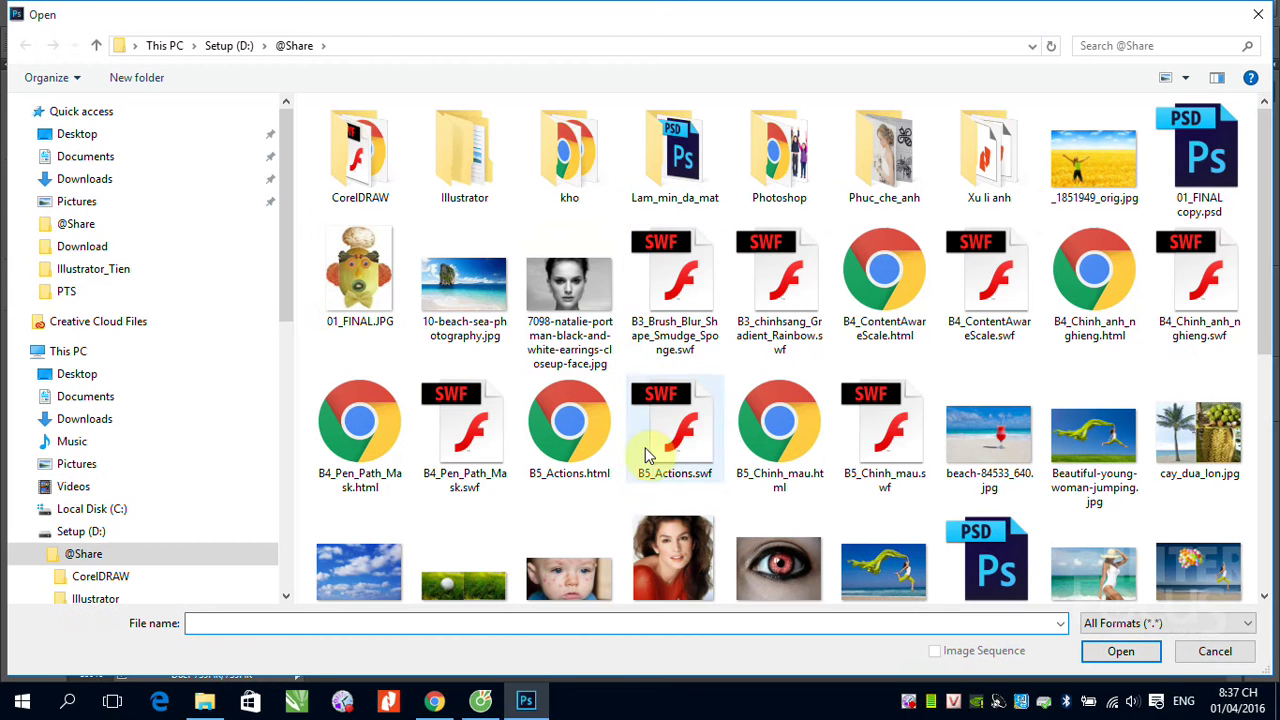
scroll(651, 457, "down", 5)
left_click(676, 255)
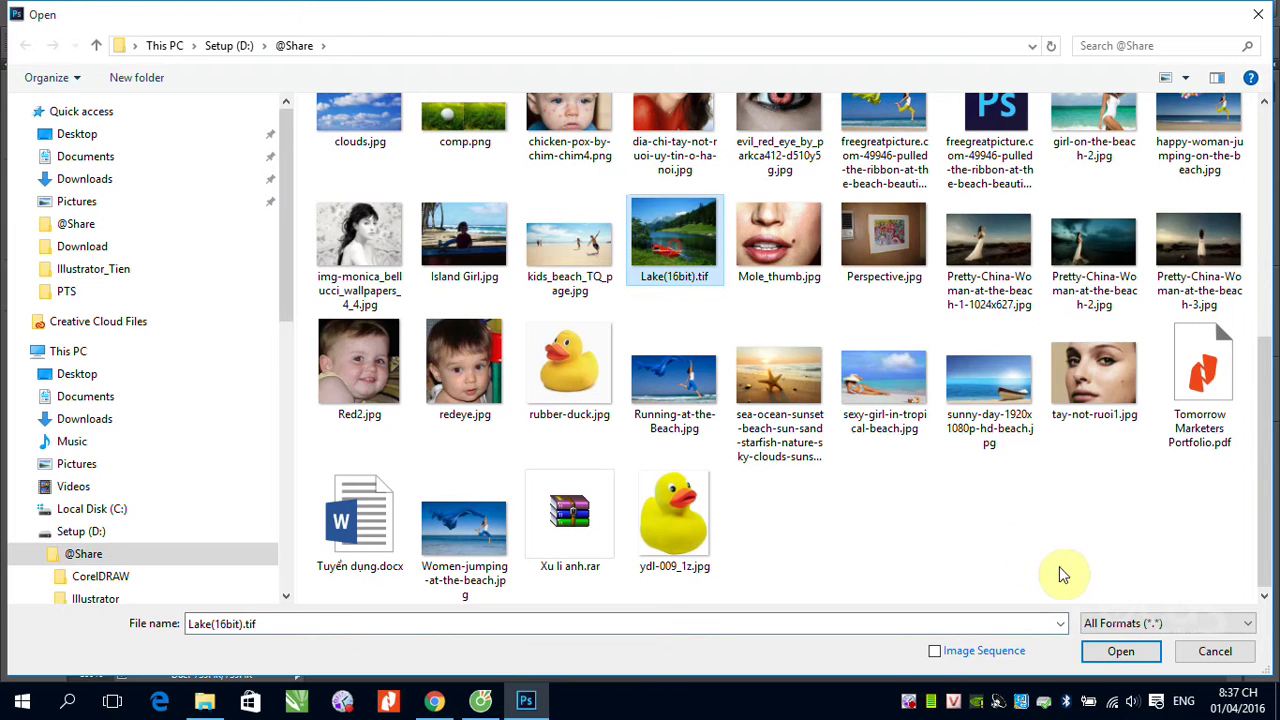
left_click(1112, 648)
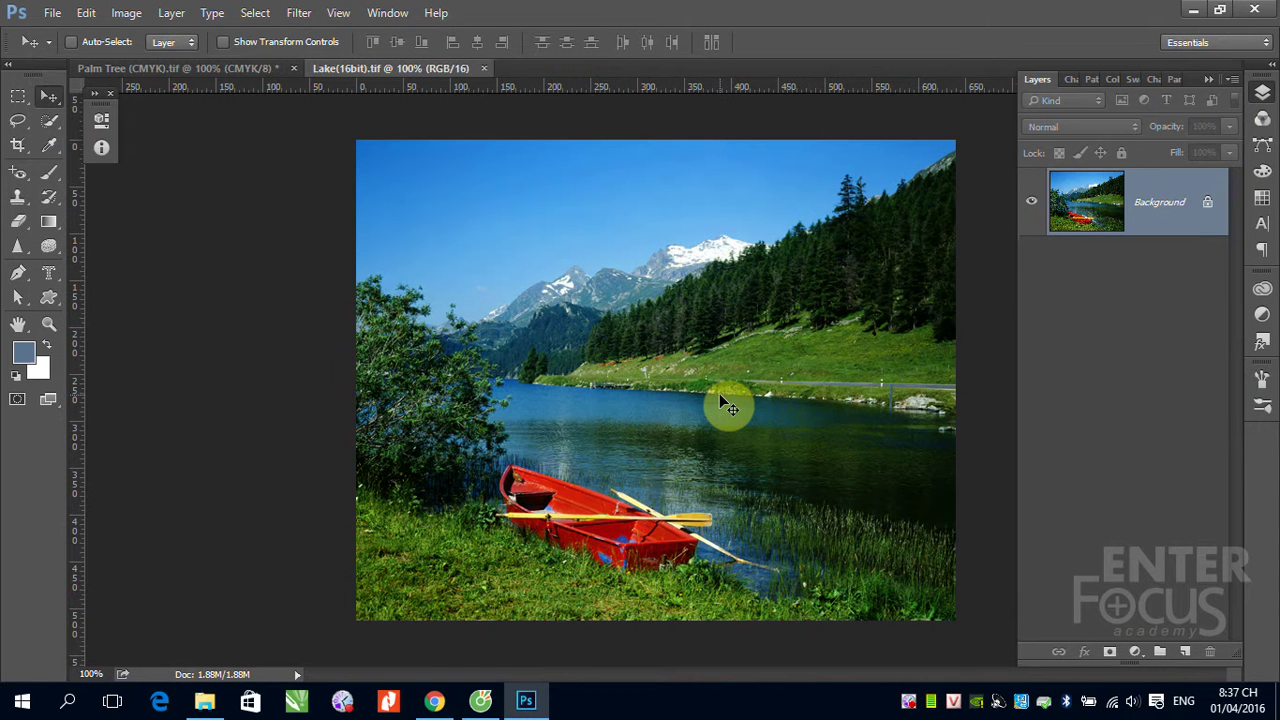
left_click(125, 13)
mouse_move(154, 60)
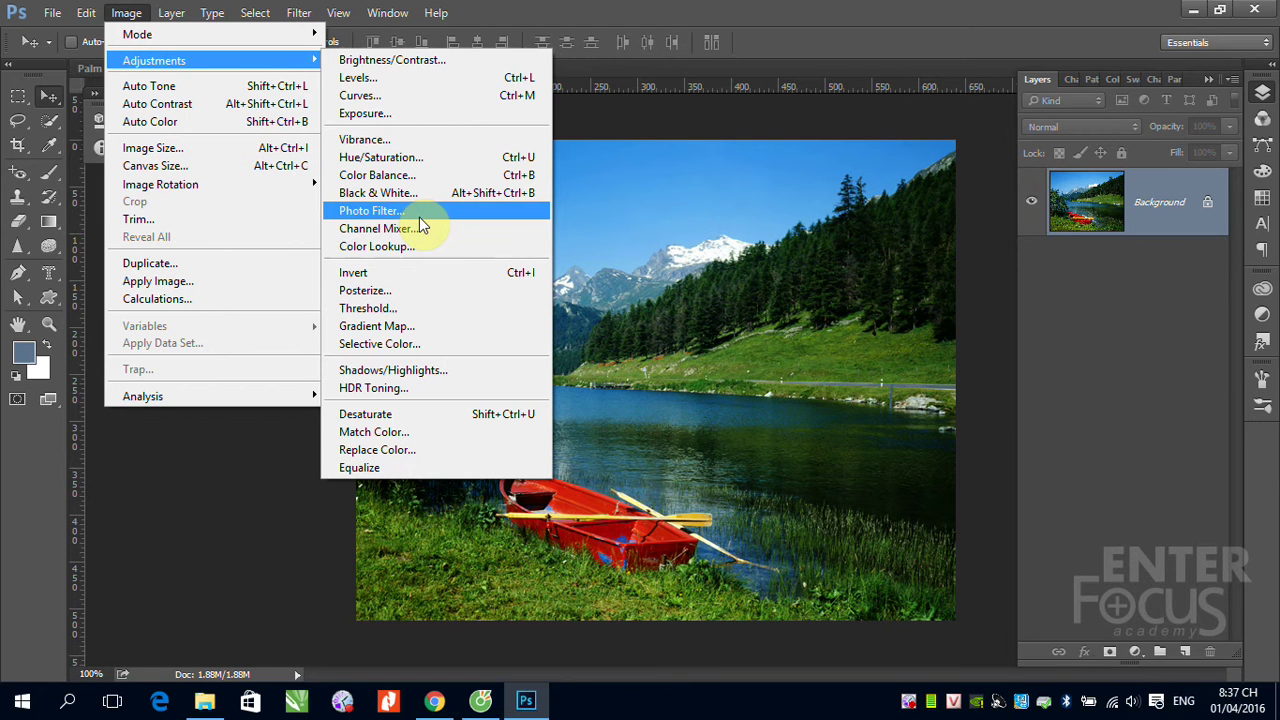
Step: Preview Selective Color on the Reds range with Cyan -100 and Magenta -100, turning the boat yellow
left_click(405, 344)
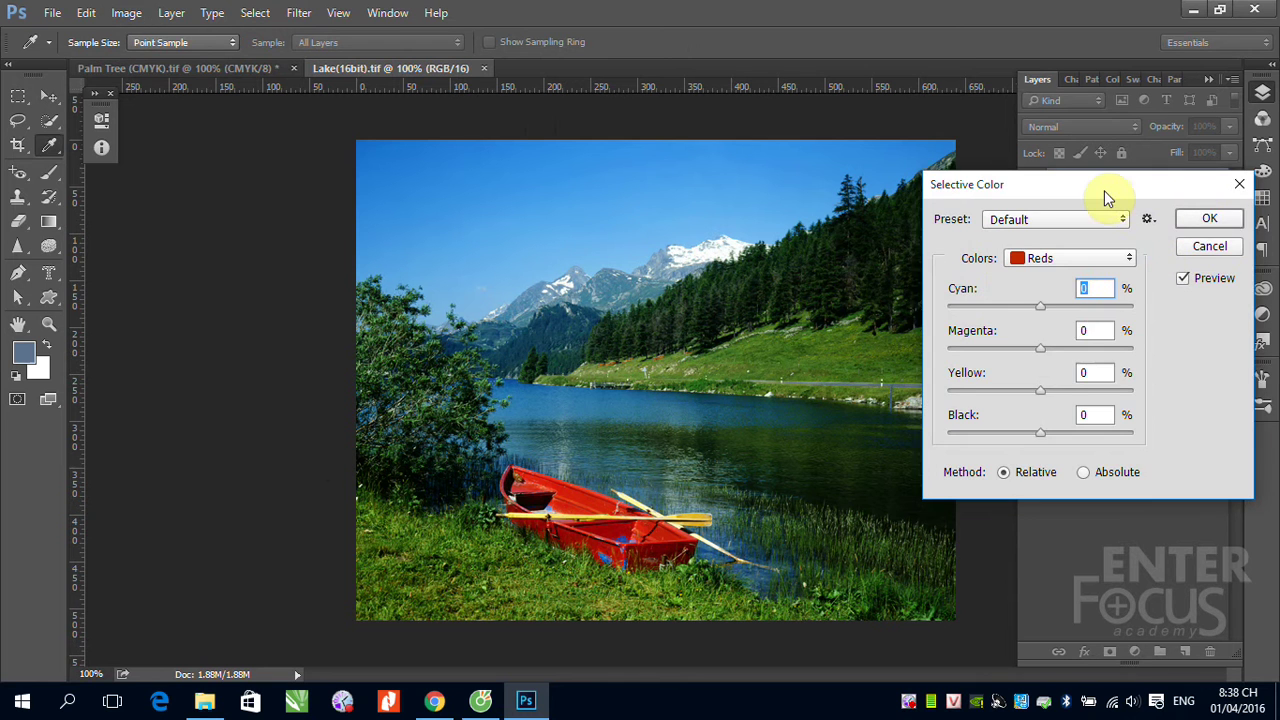
left_click_drag(1104, 190, 991, 191)
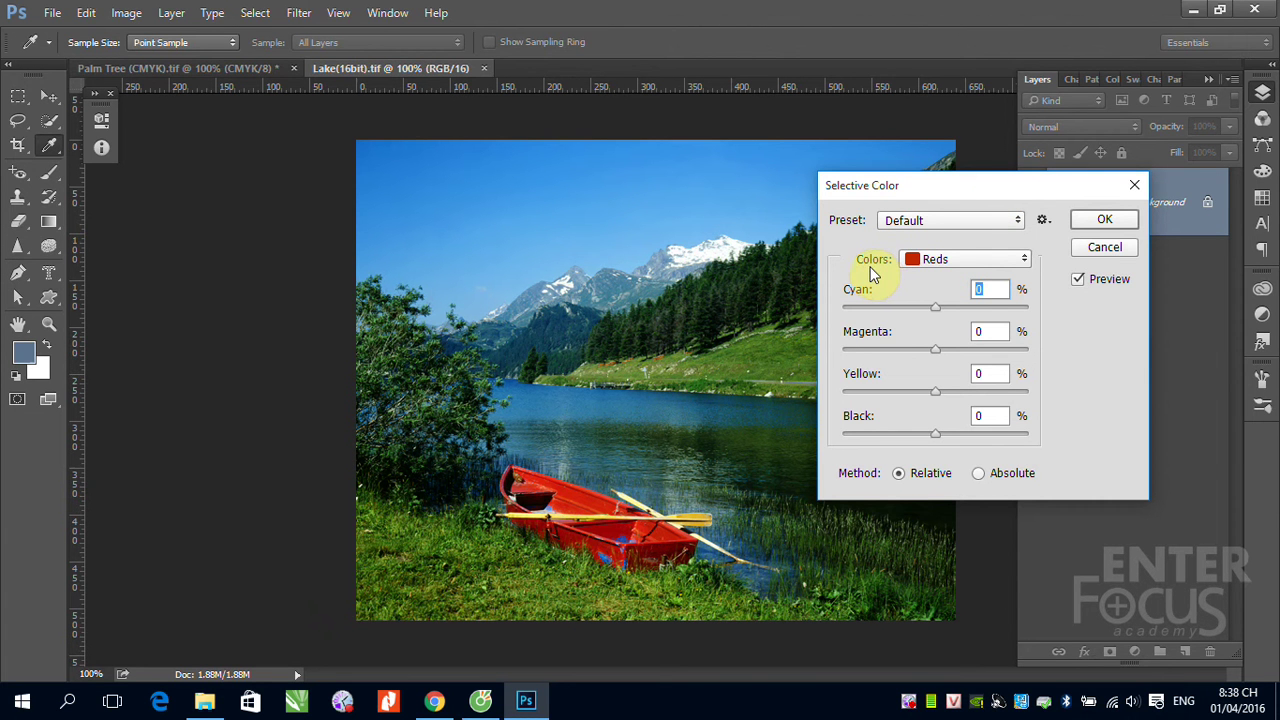
left_click(1025, 259)
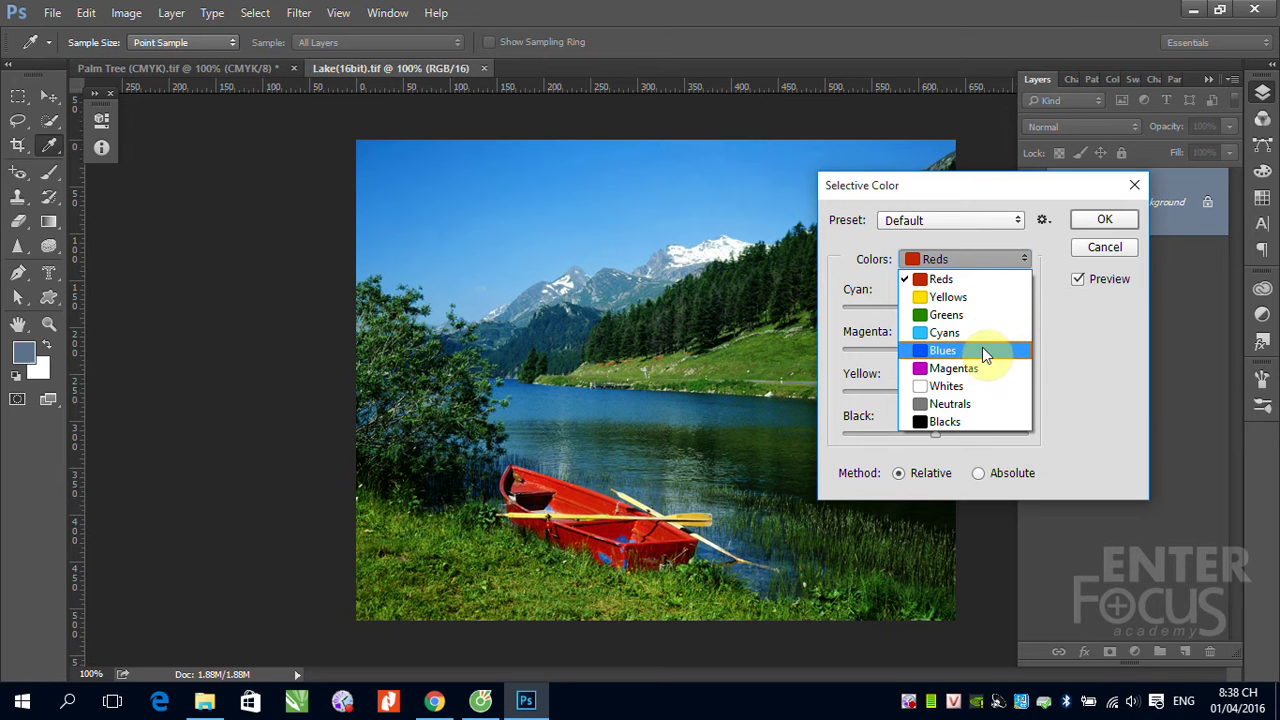
left_click(952, 281)
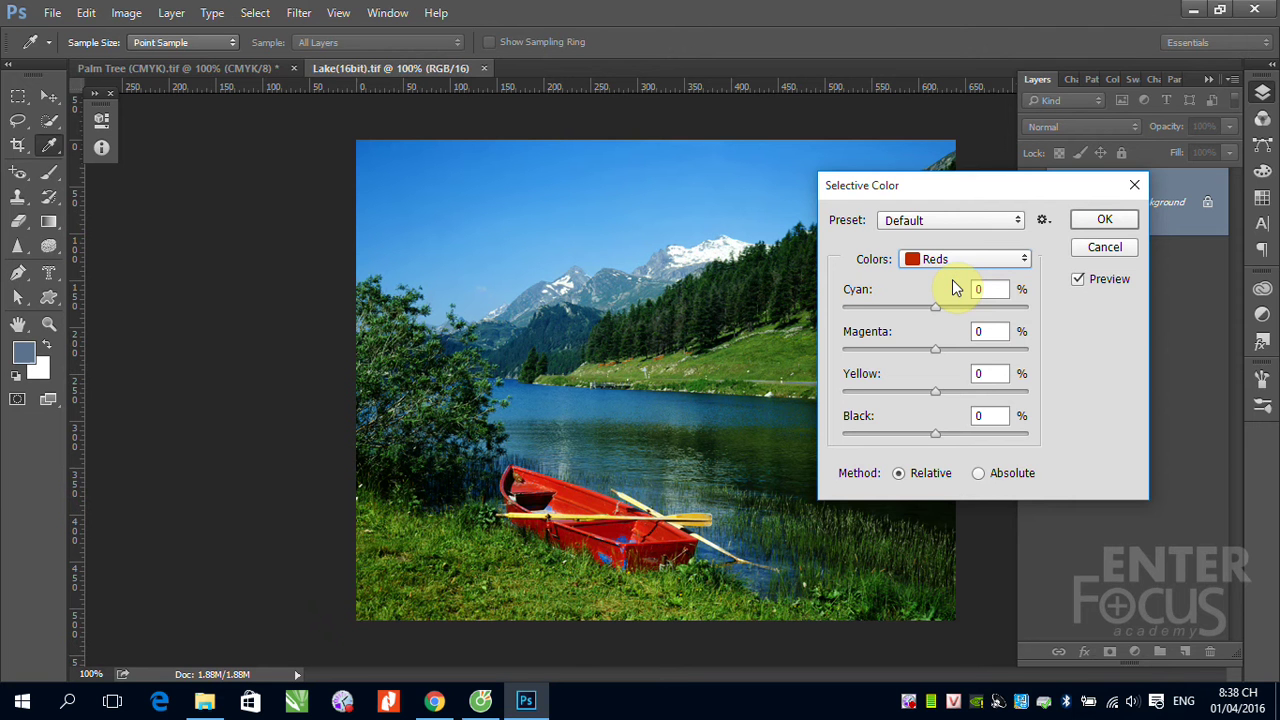
left_click_drag(914, 195, 1075, 206)
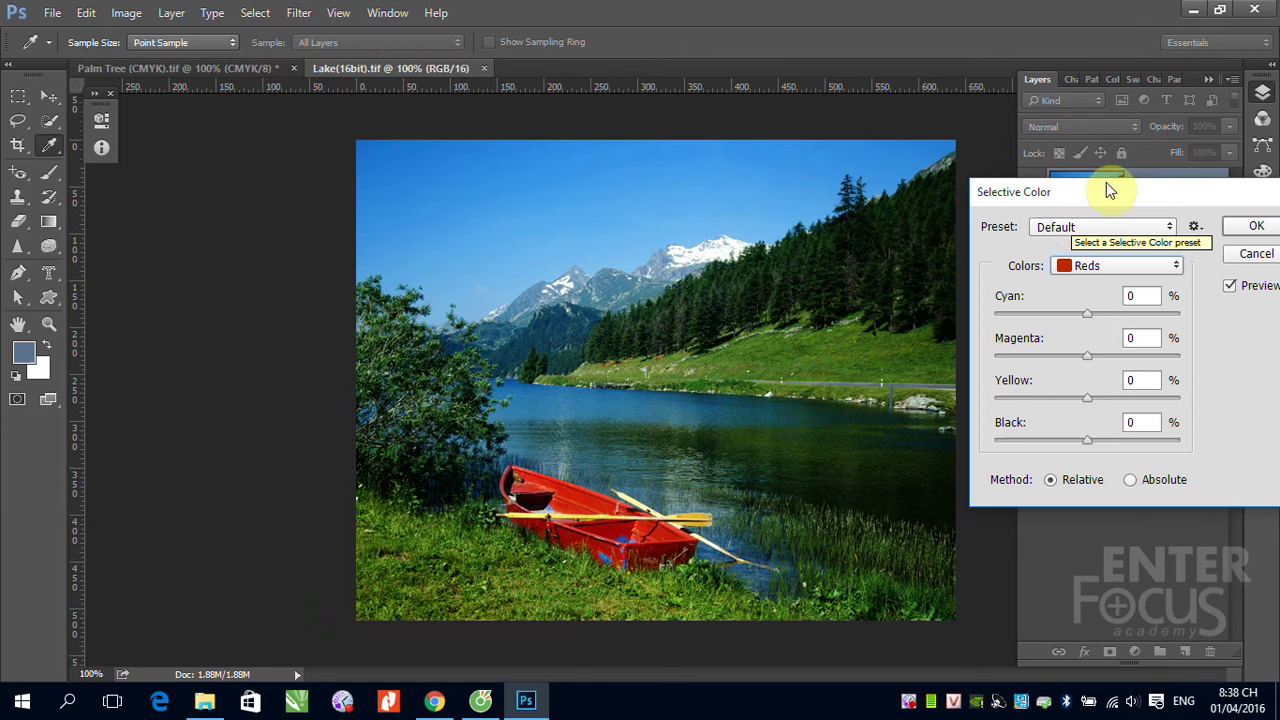
left_click_drag(1104, 186, 964, 172)
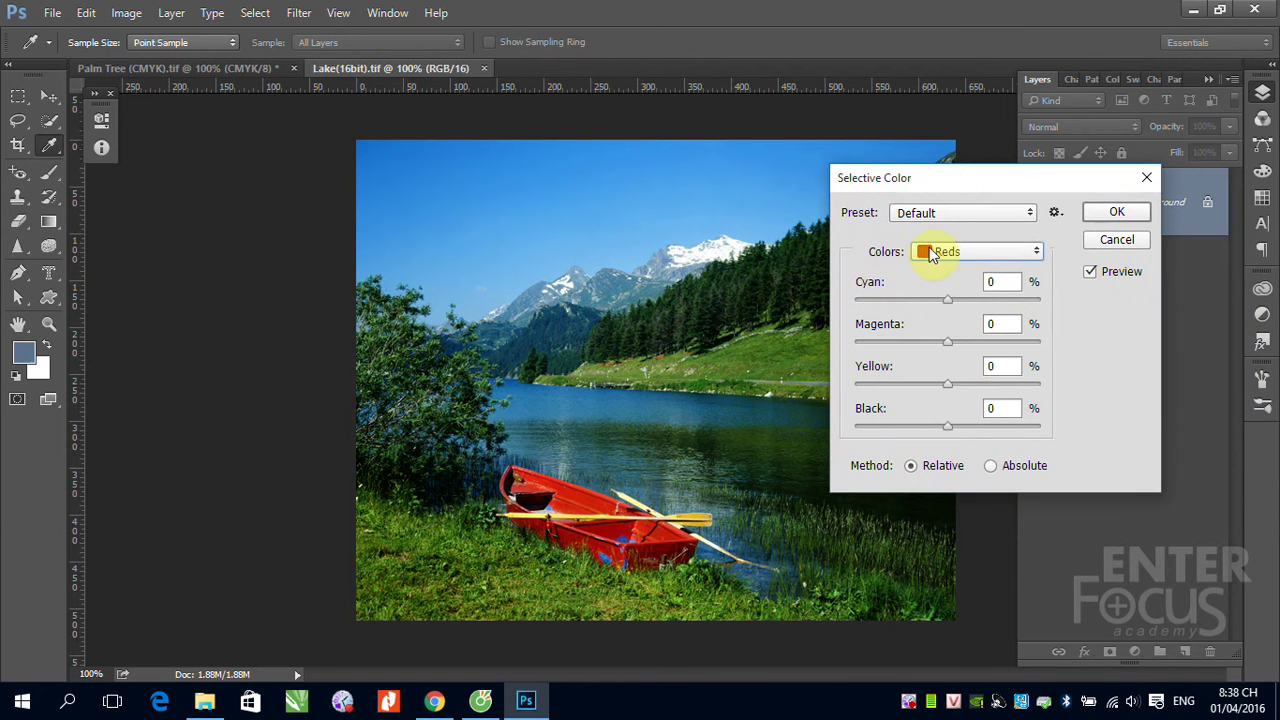
left_click_drag(947, 301, 838, 308)
left_click_drag(948, 343, 845, 343)
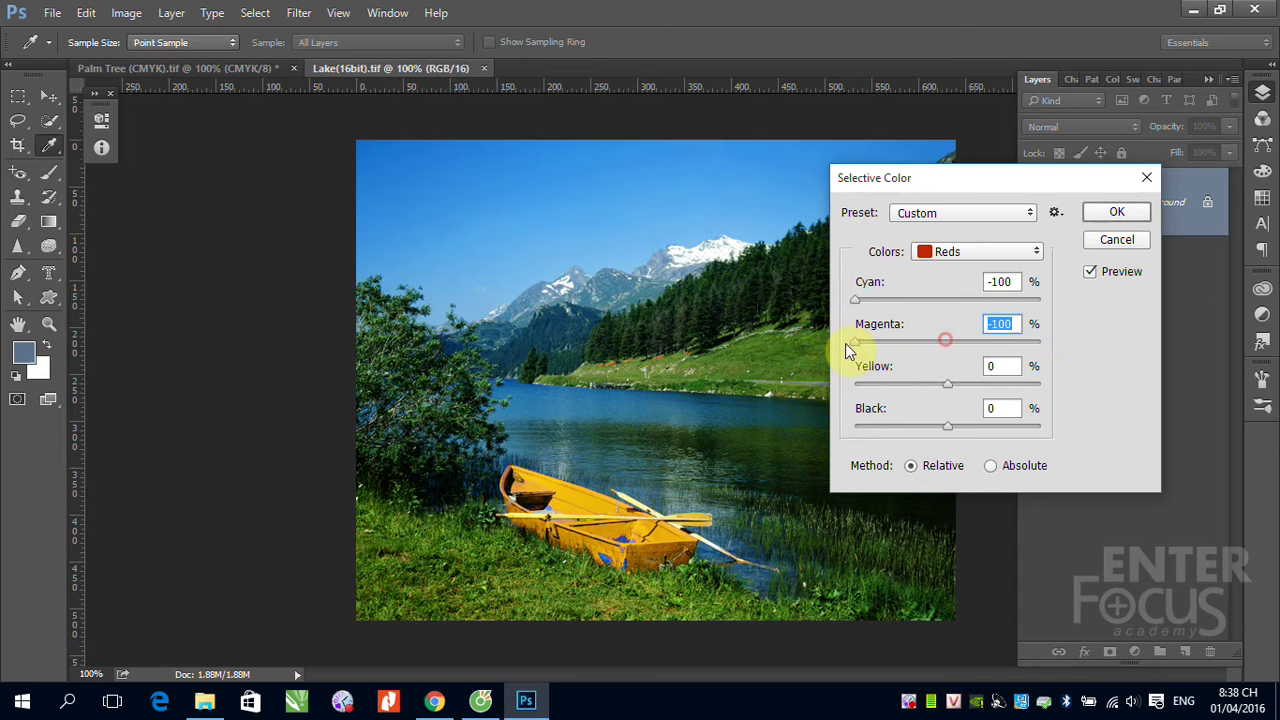
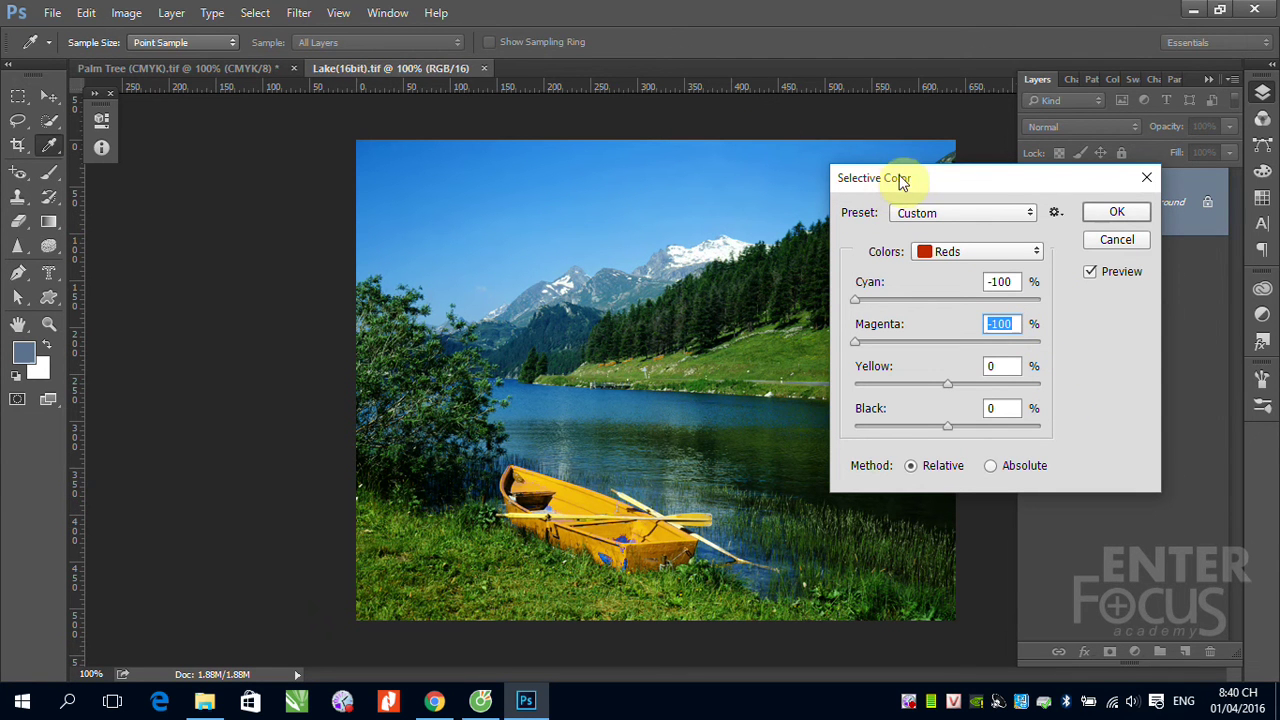
Step: In Selective Color, add cyan to the Reds to green the boat, then remove it again
left_click(855, 300)
left_click_drag(872, 304, 1057, 300)
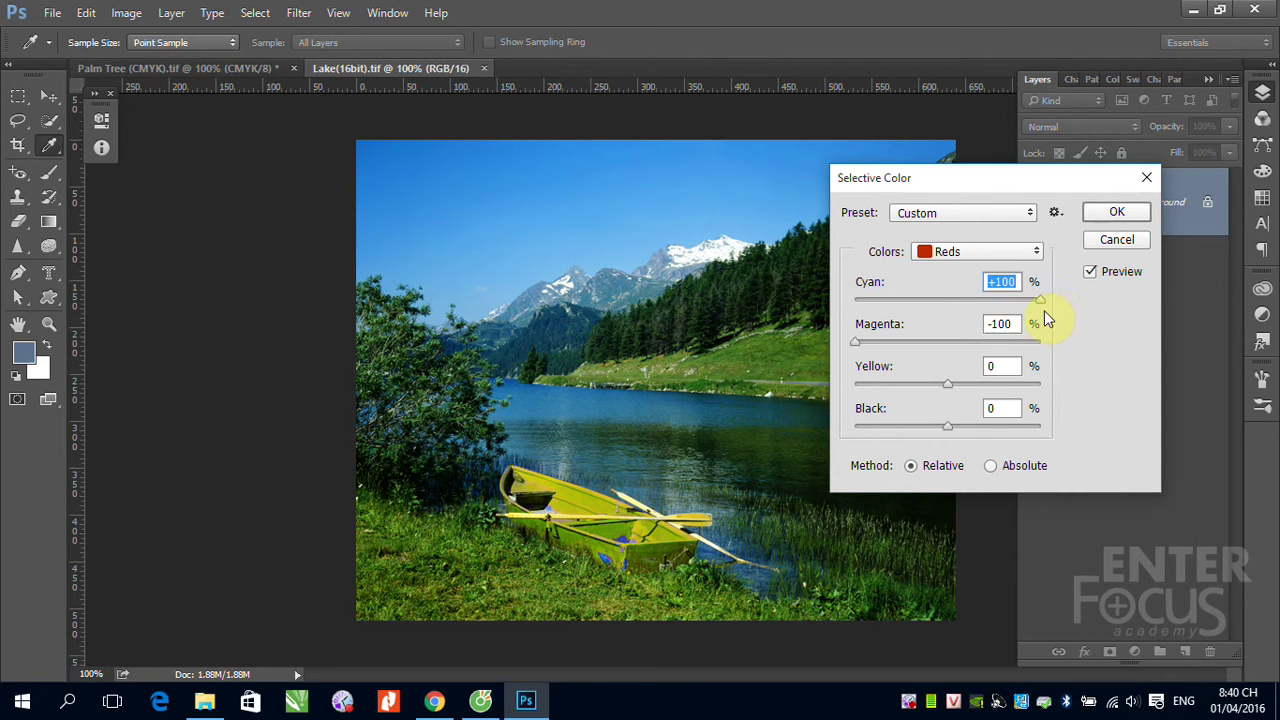
left_click_drag(1040, 302, 836, 320)
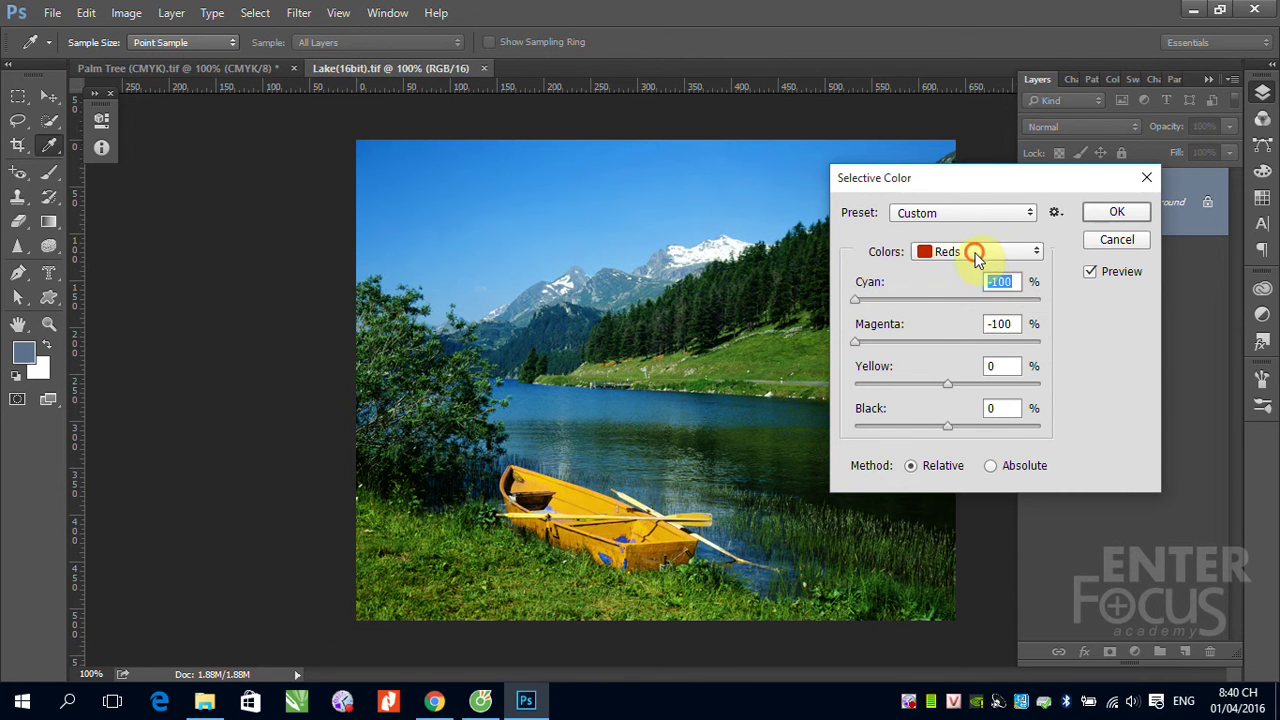
Step: Set the Cyans range to Magenta +100% and Cyan -100%, turning the sky purple
left_click(971, 251)
left_click(962, 329)
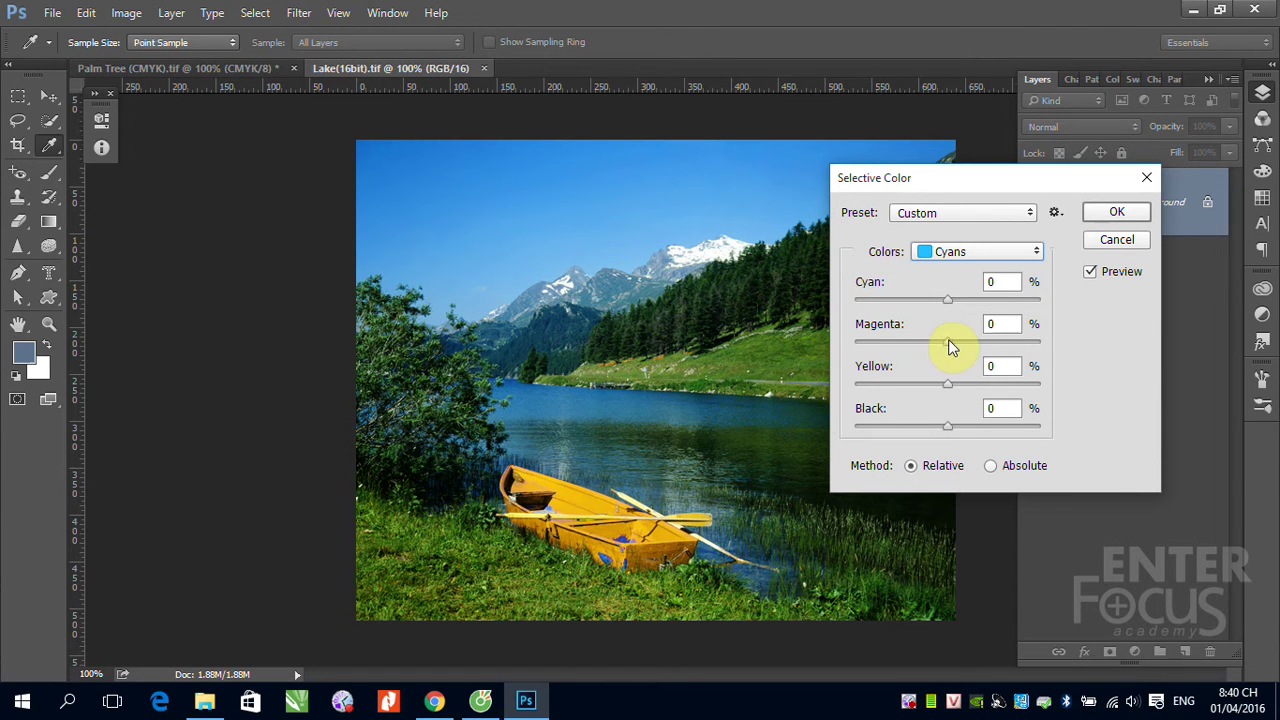
left_click_drag(948, 339, 1040, 342)
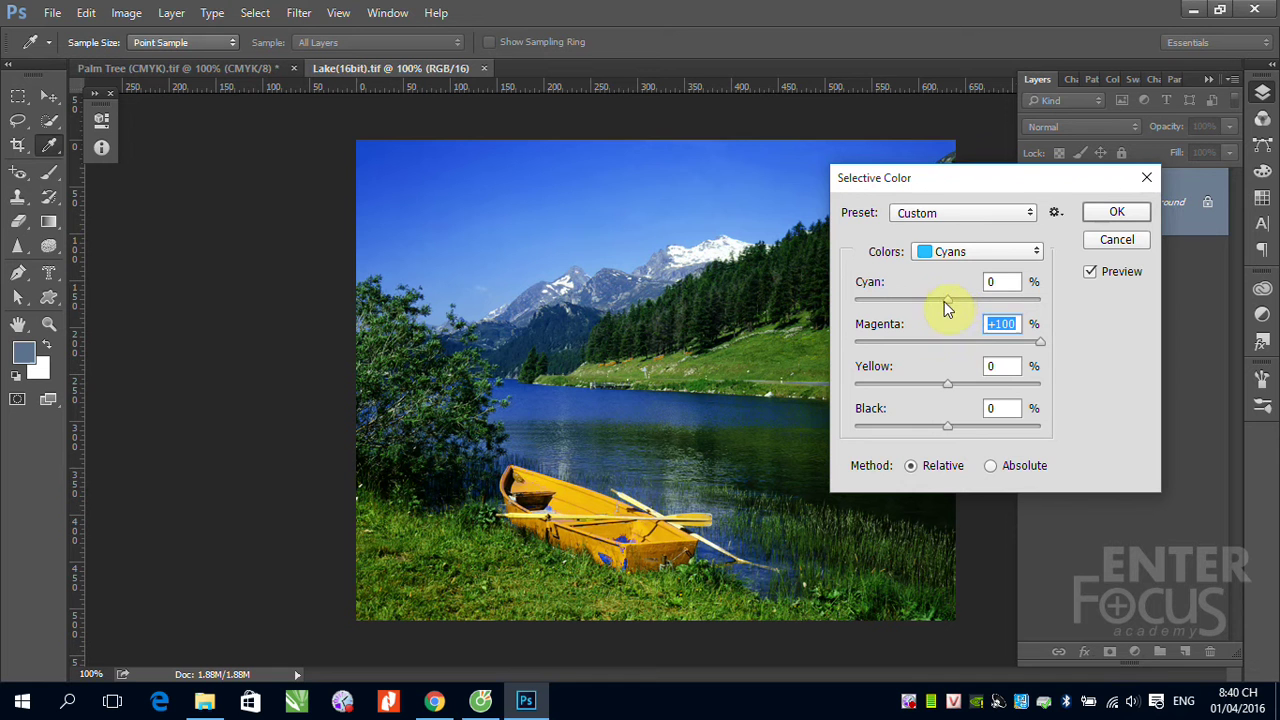
left_click_drag(944, 301, 853, 309)
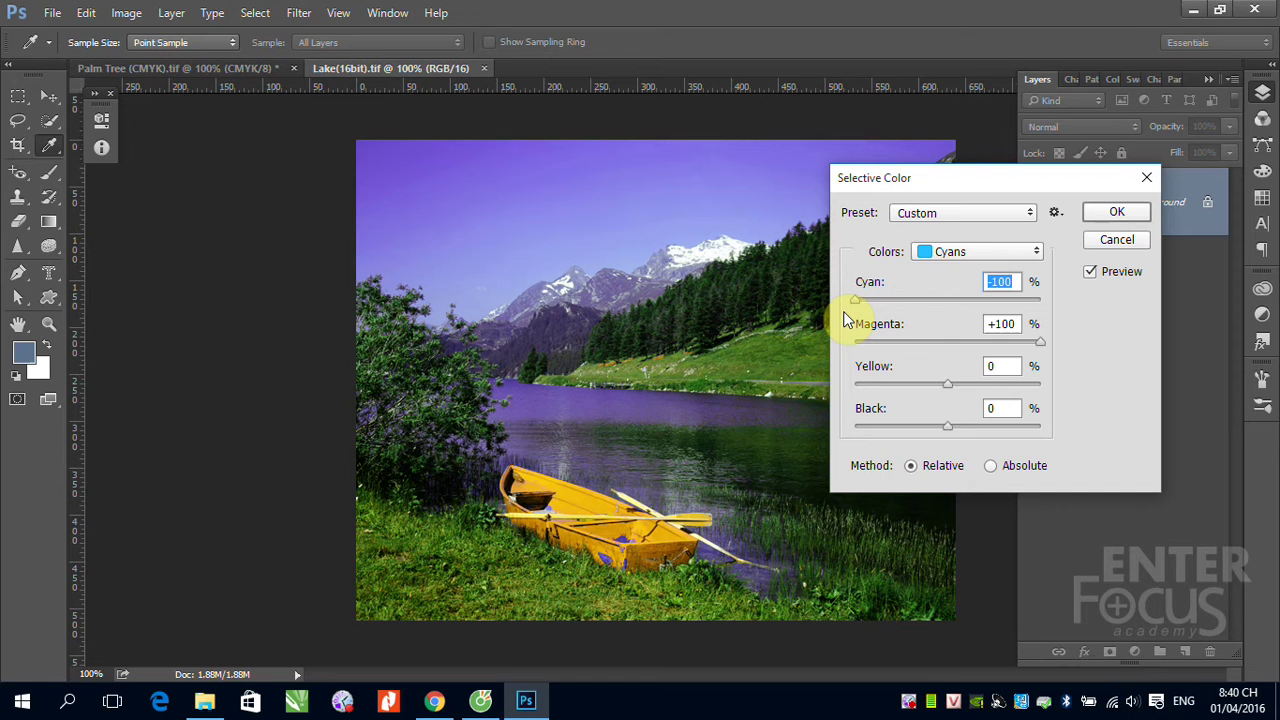
Step: Discard the Selective Color changes and open the Image > Adjustments list
left_click(1117, 239)
key("v")
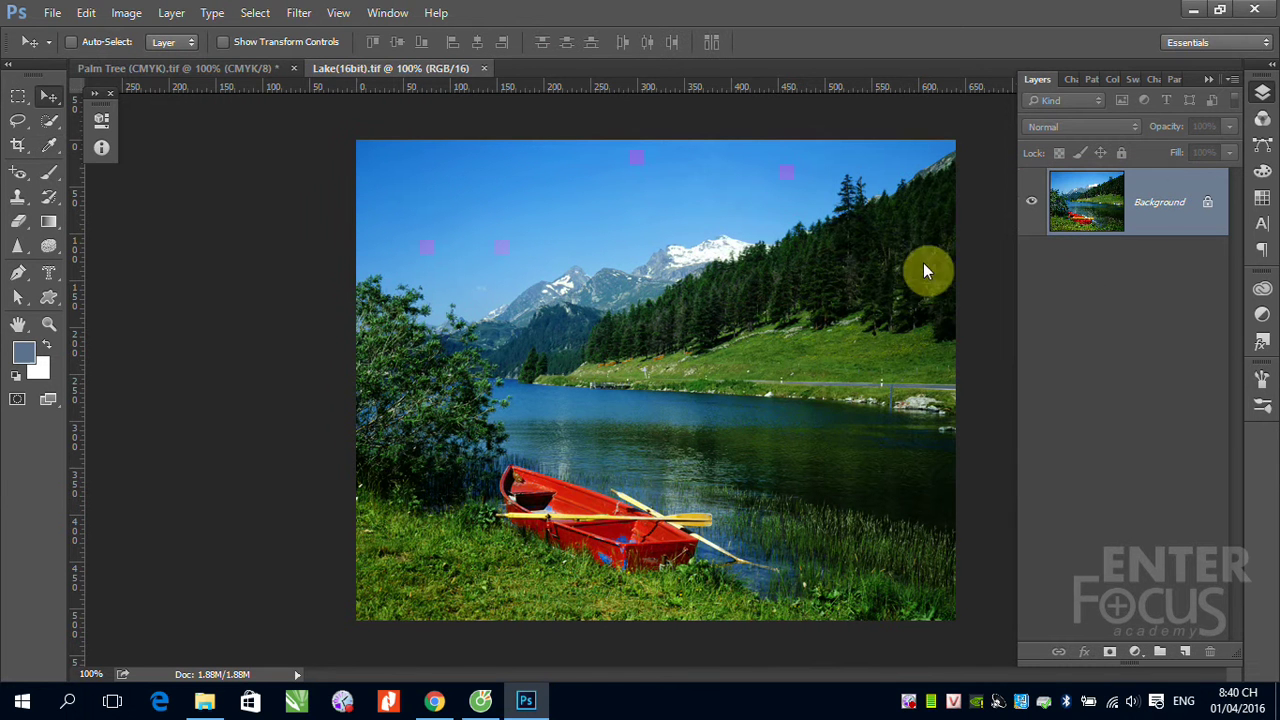
left_click(126, 13)
mouse_move(154, 60)
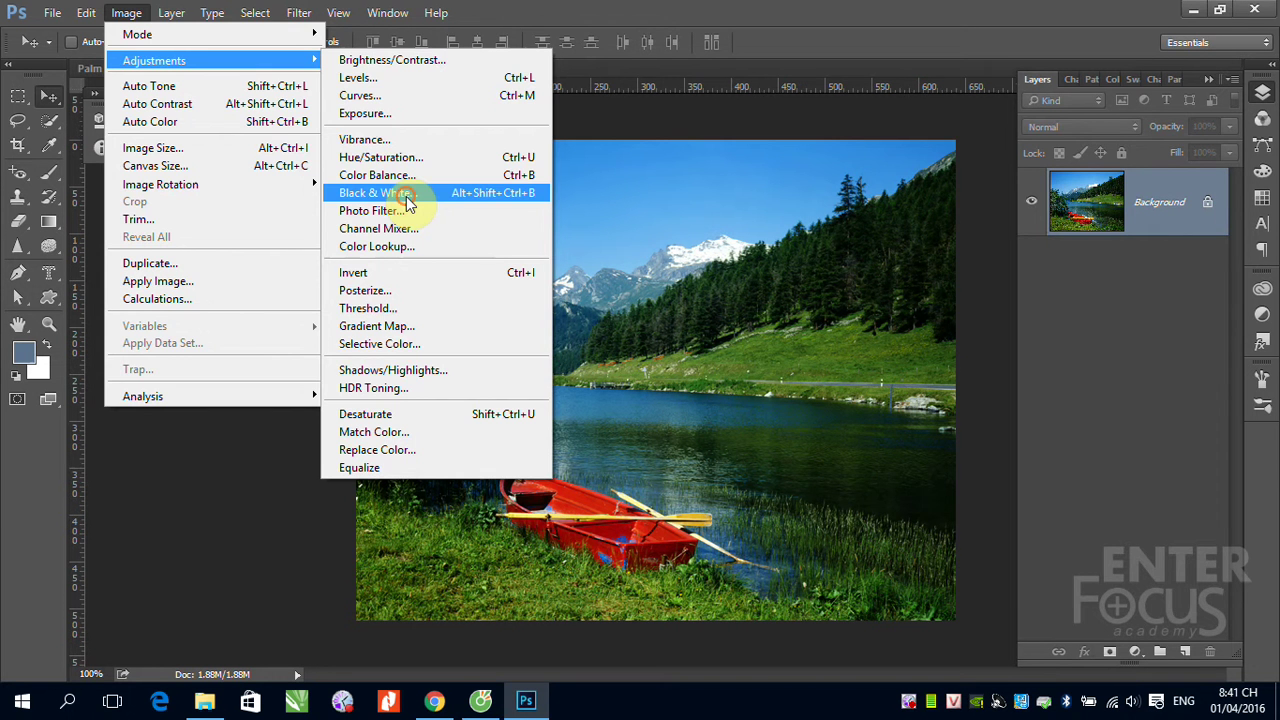
Step: Apply a Black & White adjustment at default values, moving its dialog left to reveal the layers
left_click(407, 200)
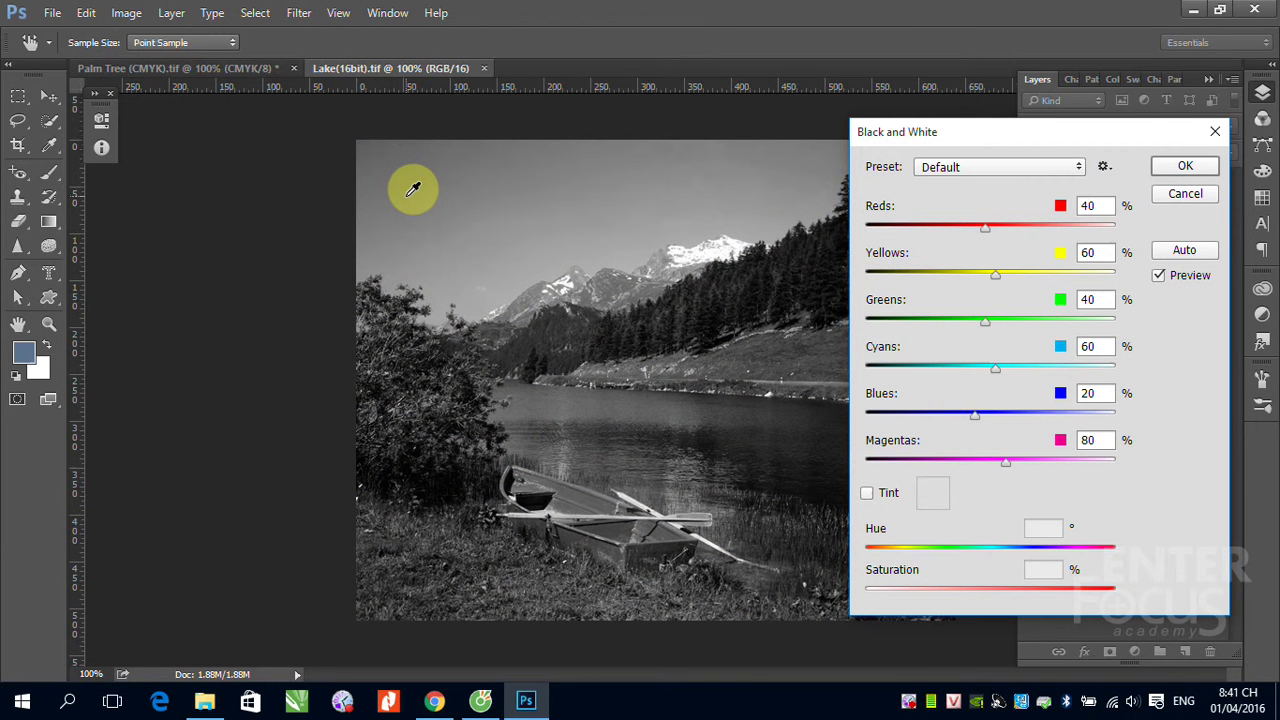
left_click_drag(937, 136, 1049, 143)
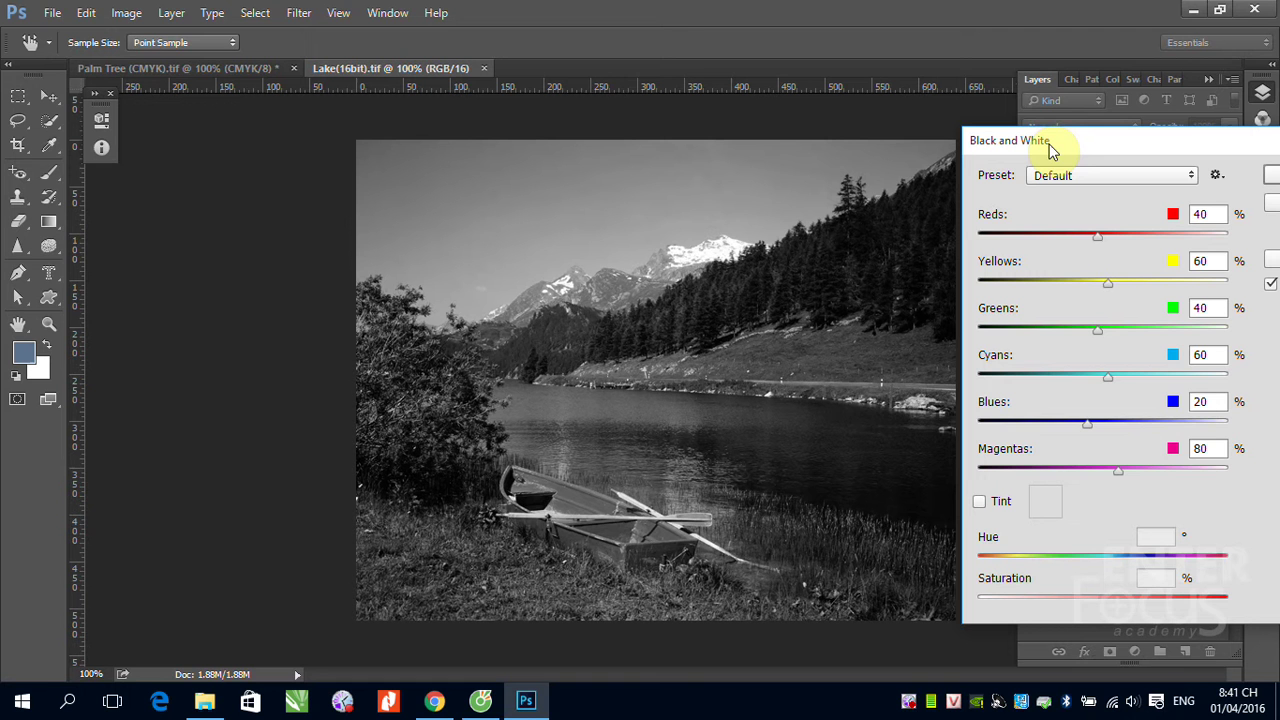
left_click_drag(1050, 150, 772, 149)
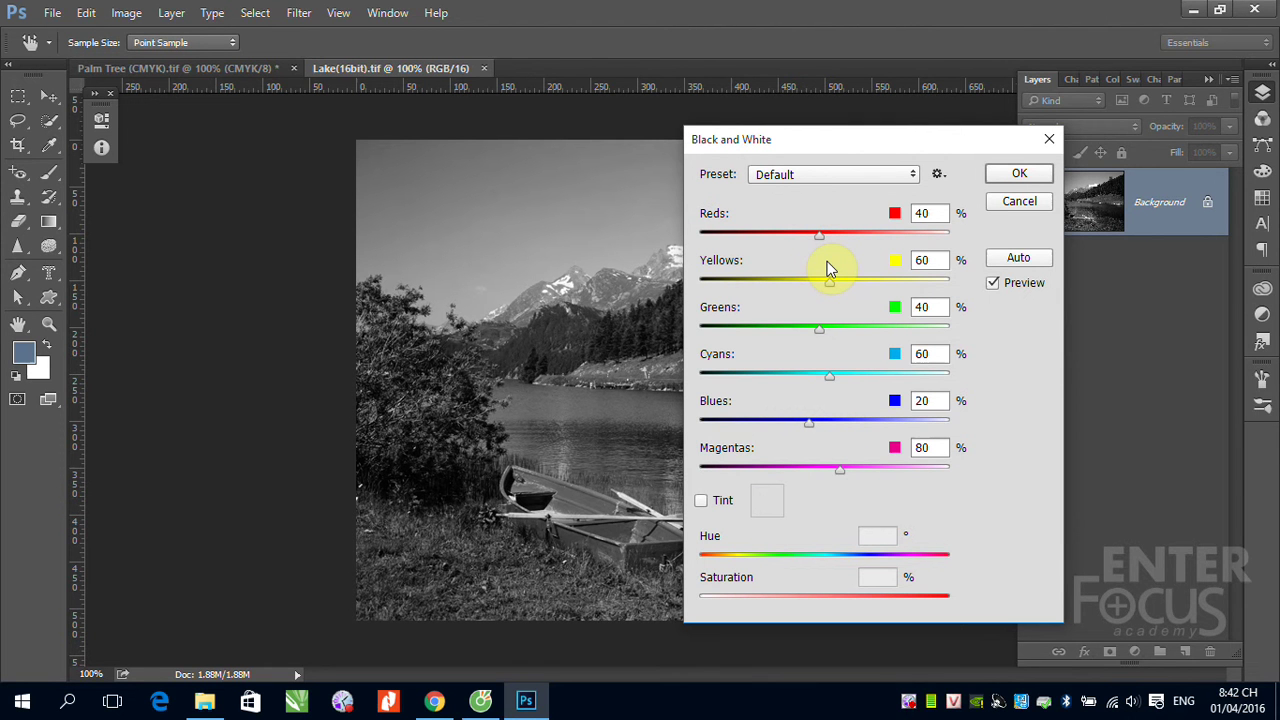
Step: Tint the grayscale cyan at Hue 180 and Saturation 50, then raise Reds above 200
left_click(702, 503)
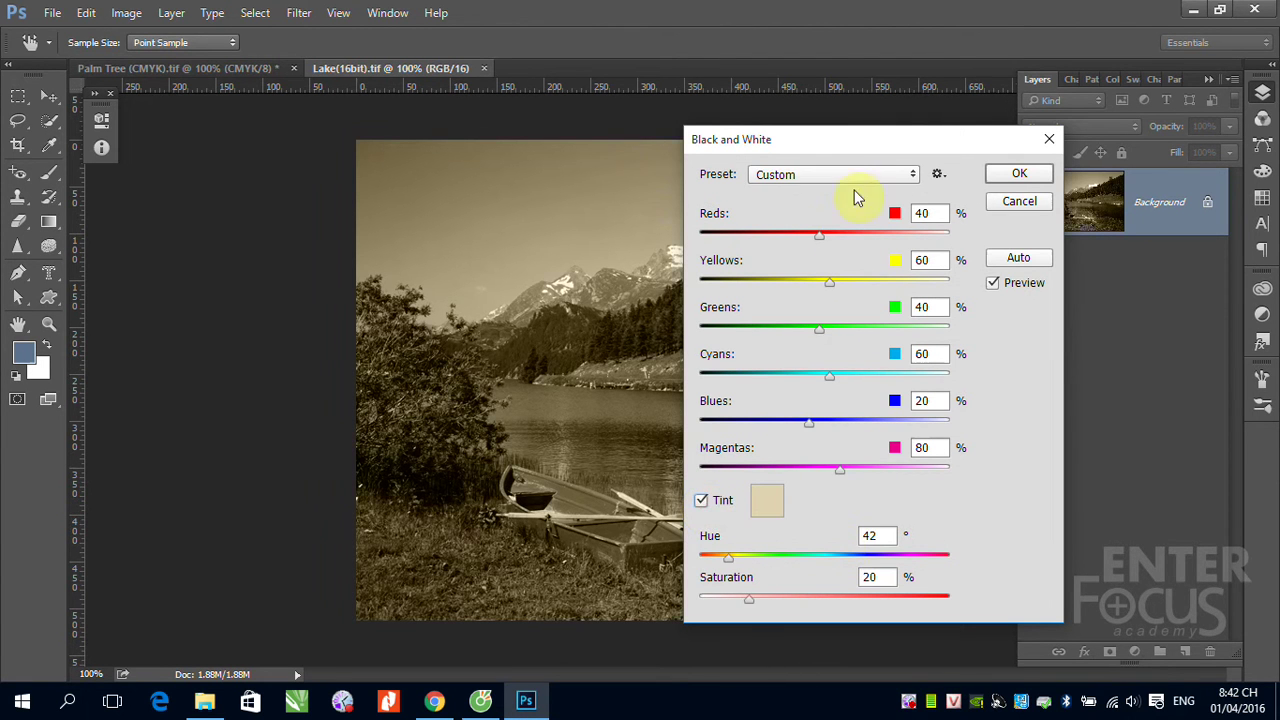
left_click_drag(827, 142, 1041, 152)
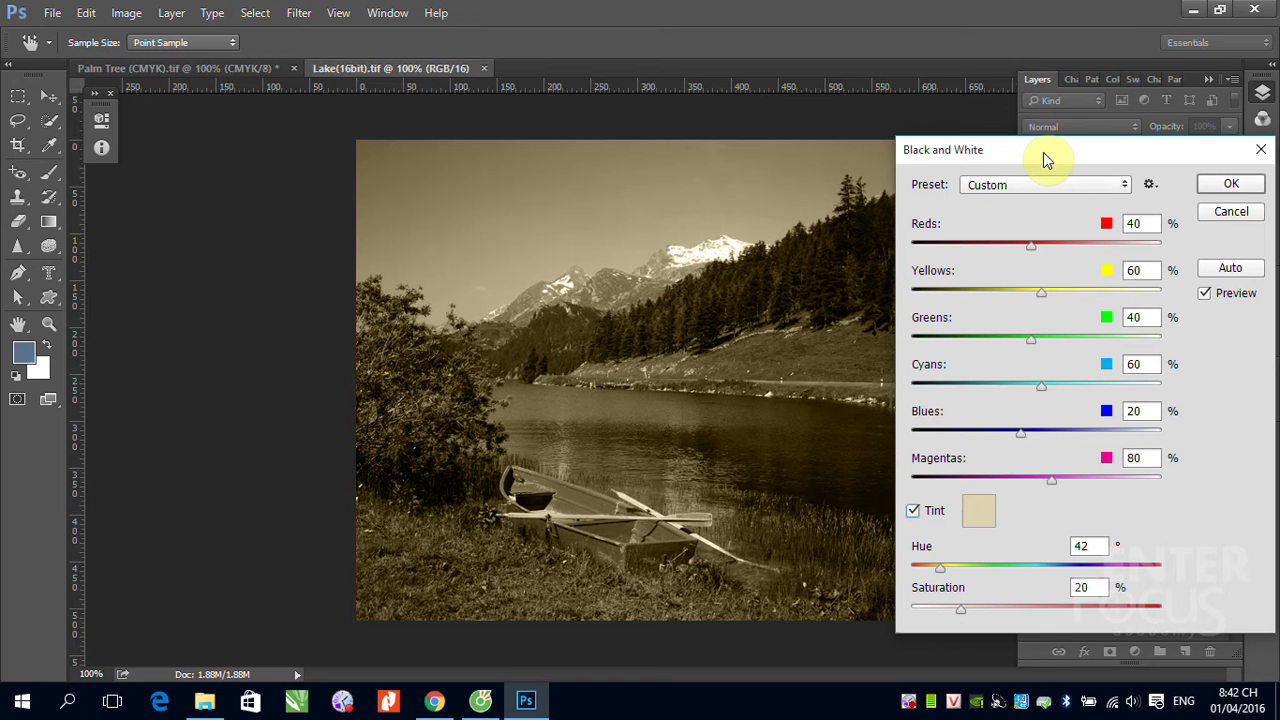
left_click(942, 569)
left_click_drag(942, 569, 1036, 568)
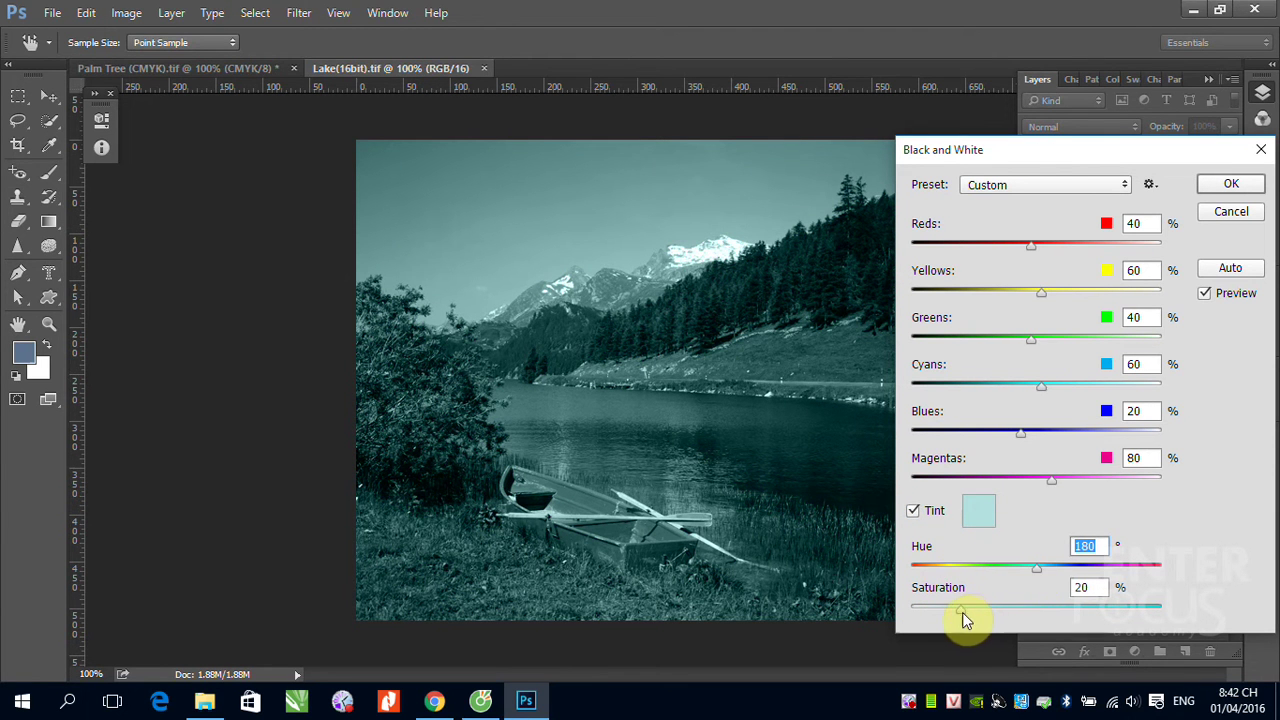
mouse_move(961, 608)
left_mouse_down()
mouse_move(1125, 608)
mouse_move(983, 608)
left_mouse_up()
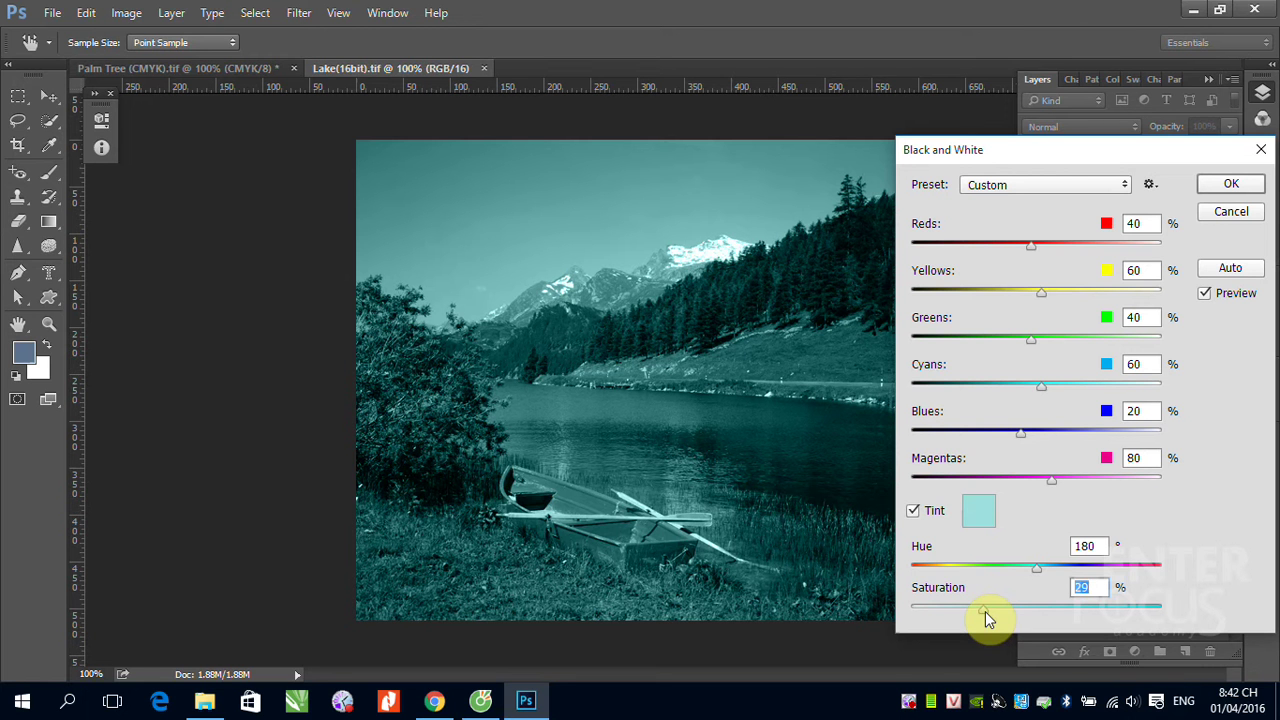
left_click(914, 511)
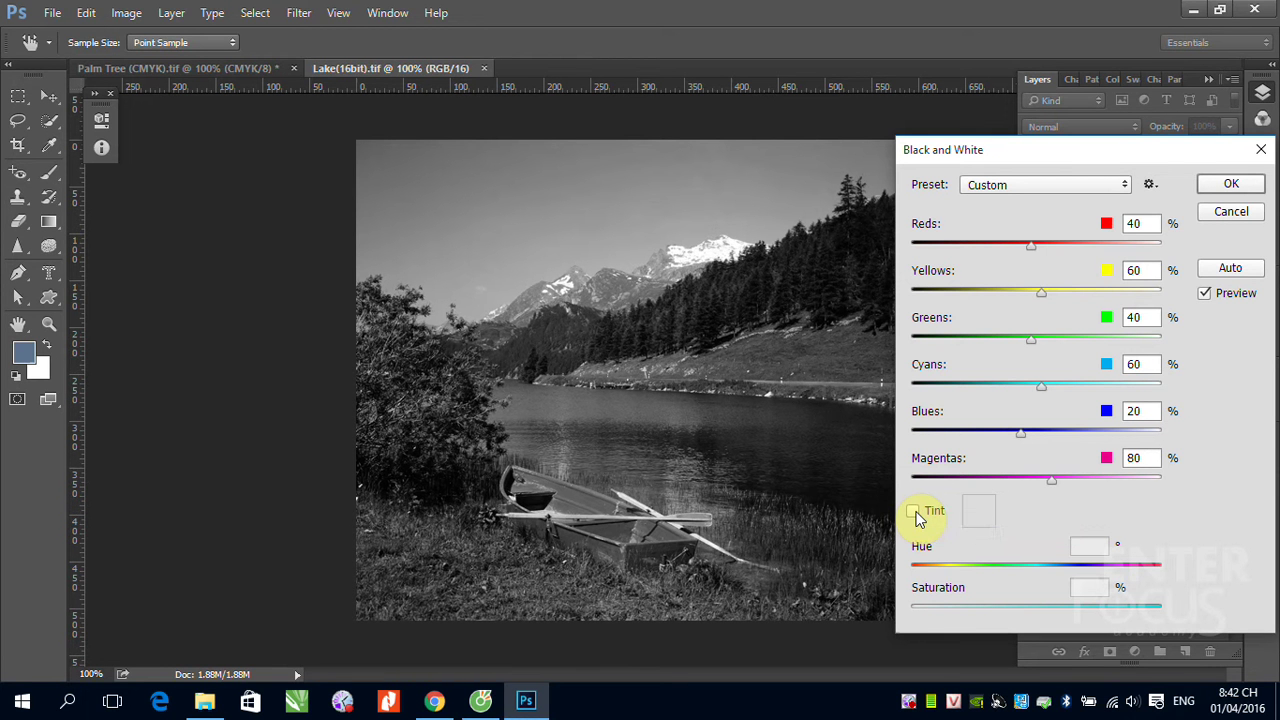
left_click(914, 511)
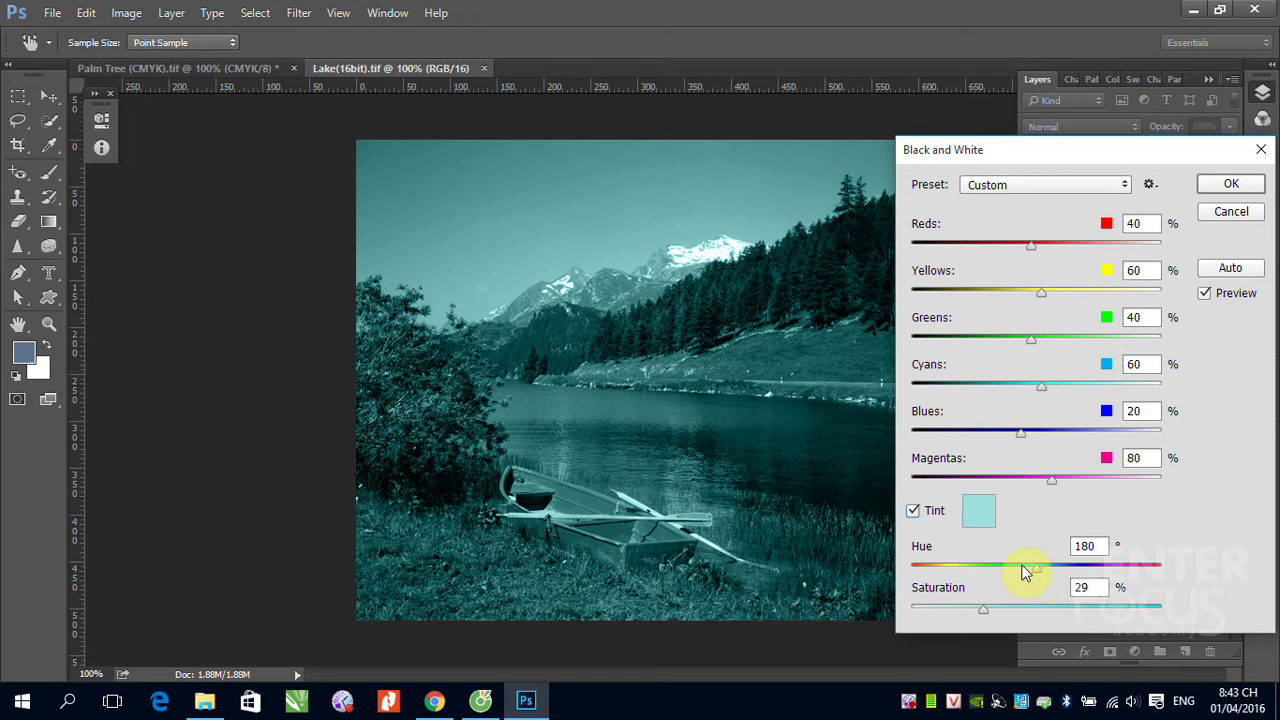
left_click_drag(985, 608, 1036, 608)
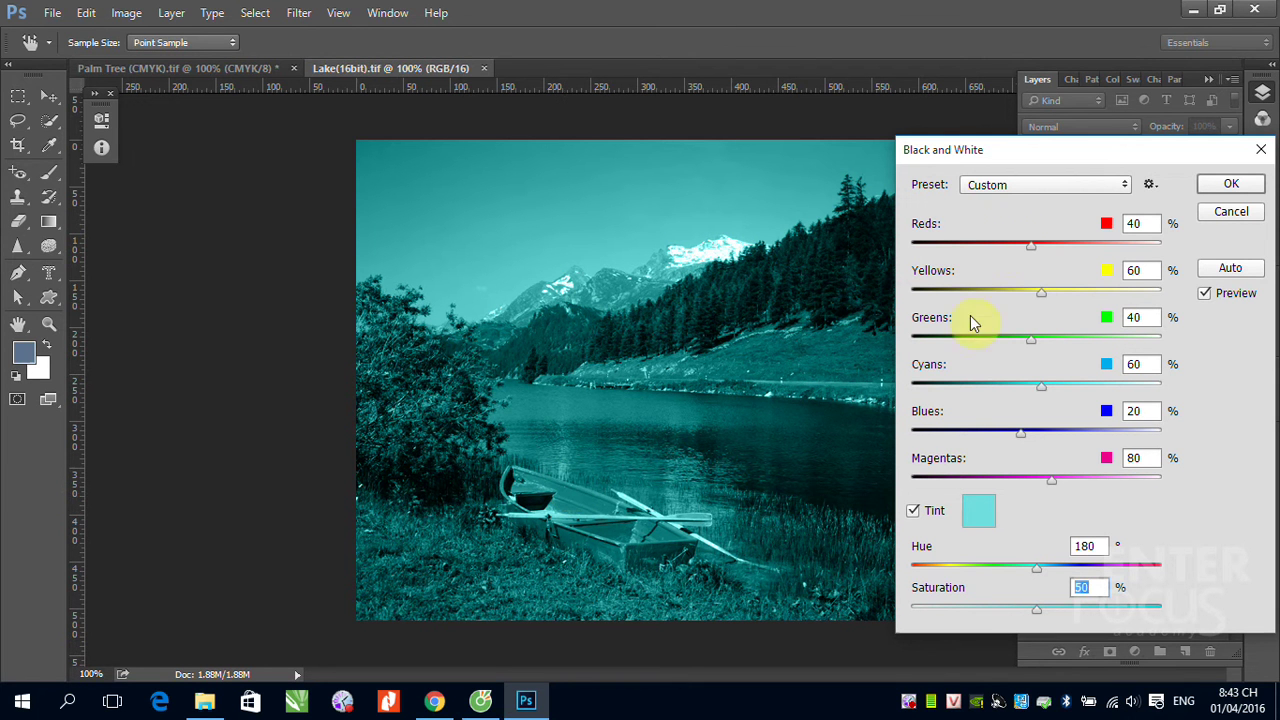
left_click_drag(1033, 252, 1139, 249)
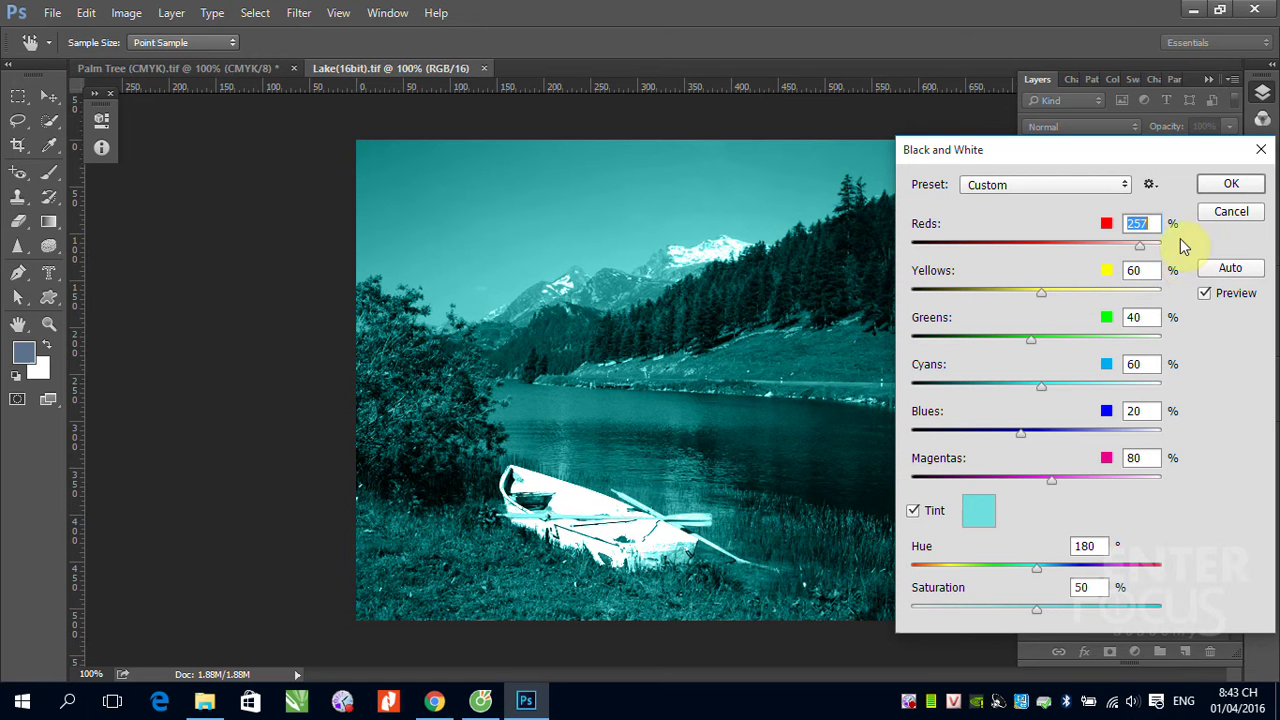
Step: Lower Black and White Reds to -67, then settle it at 47
left_click(1140, 248)
left_click_drag(1140, 248, 978, 246)
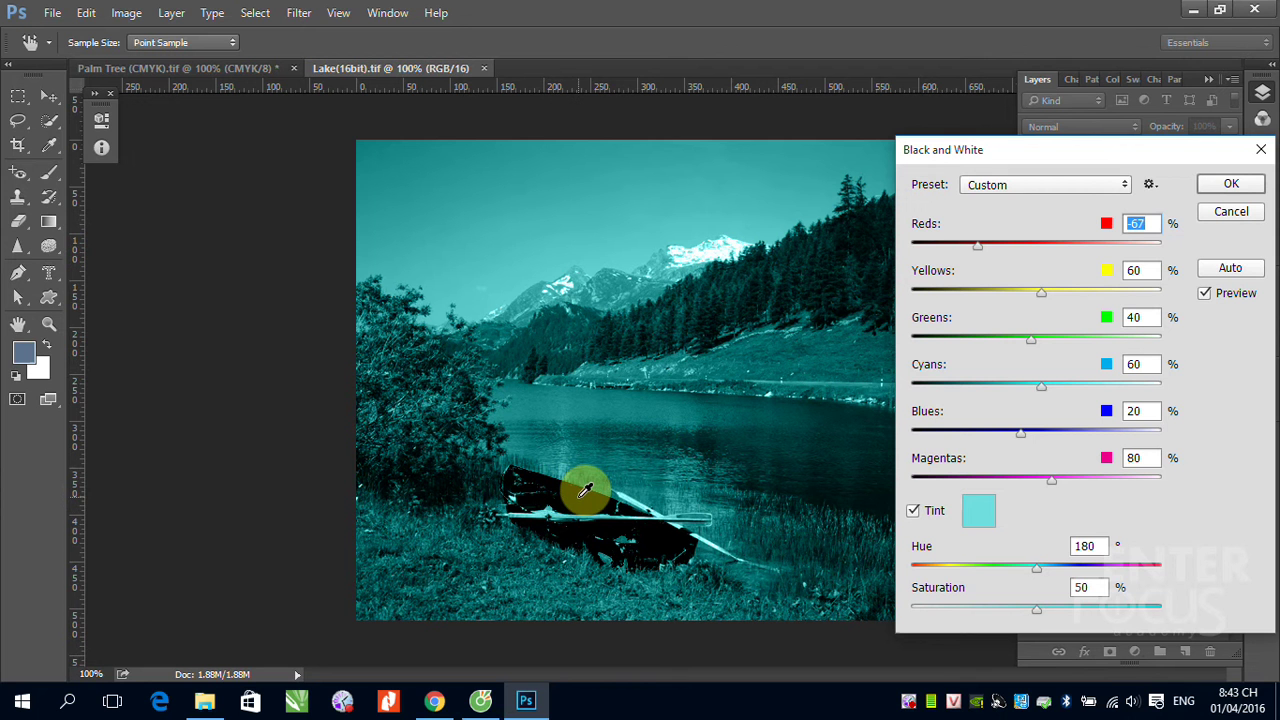
left_click(977, 245)
left_click_drag(1000, 246, 1035, 246)
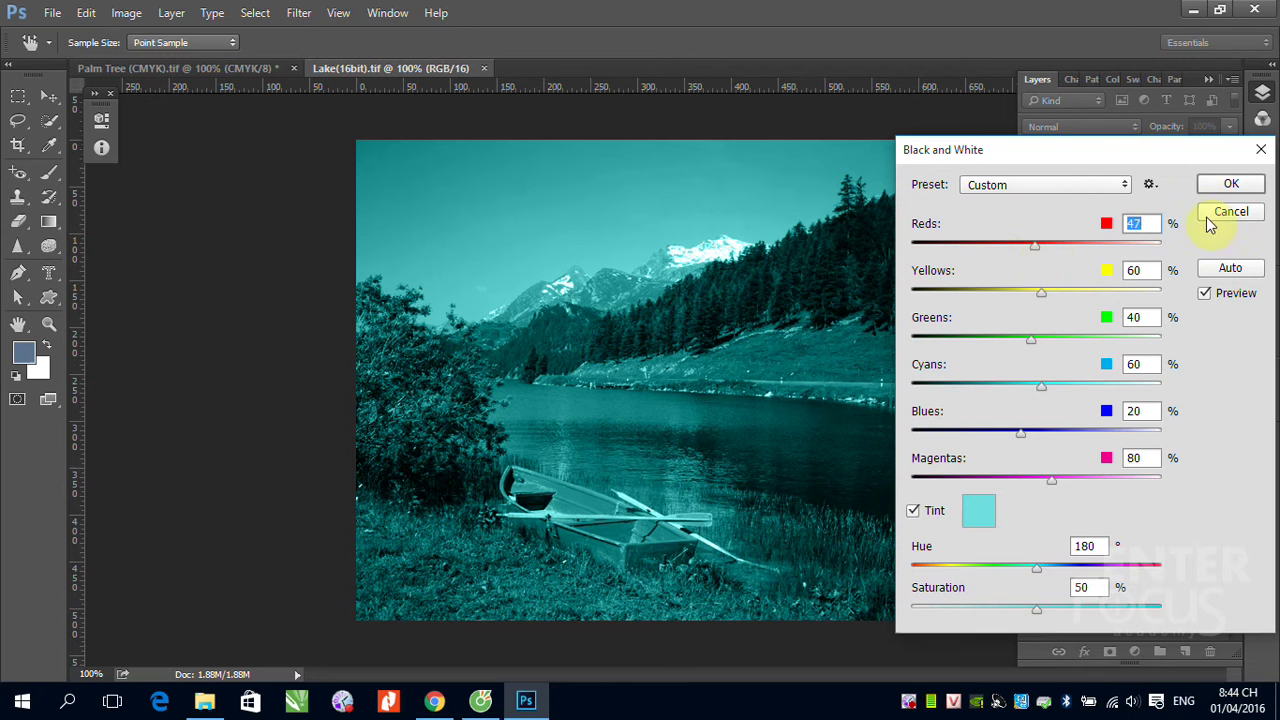
Step: Cancel the Black and White adjustment and reopen the Image > Adjustments list
left_click(1238, 213)
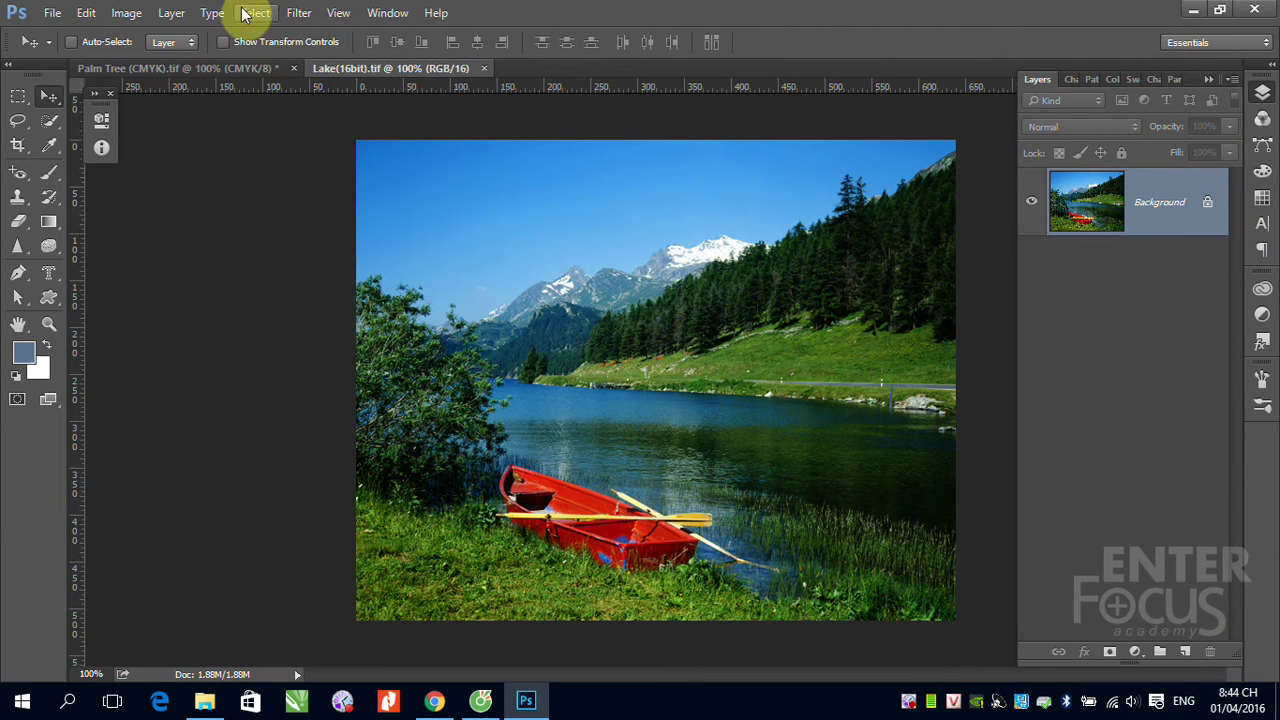
left_click(124, 12)
mouse_move(154, 60)
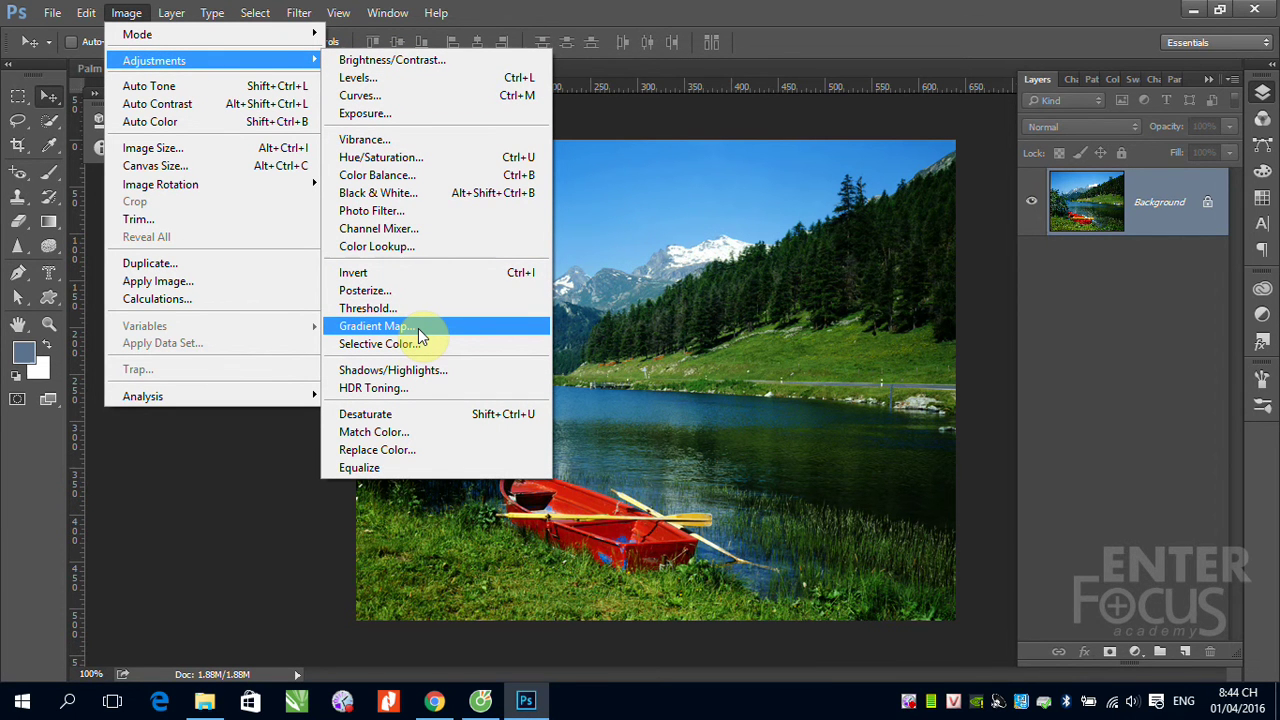
Step: Start Replace Color, sample the boat's red, and adjust Fuzziness to 21 in mask preview
left_click(414, 456)
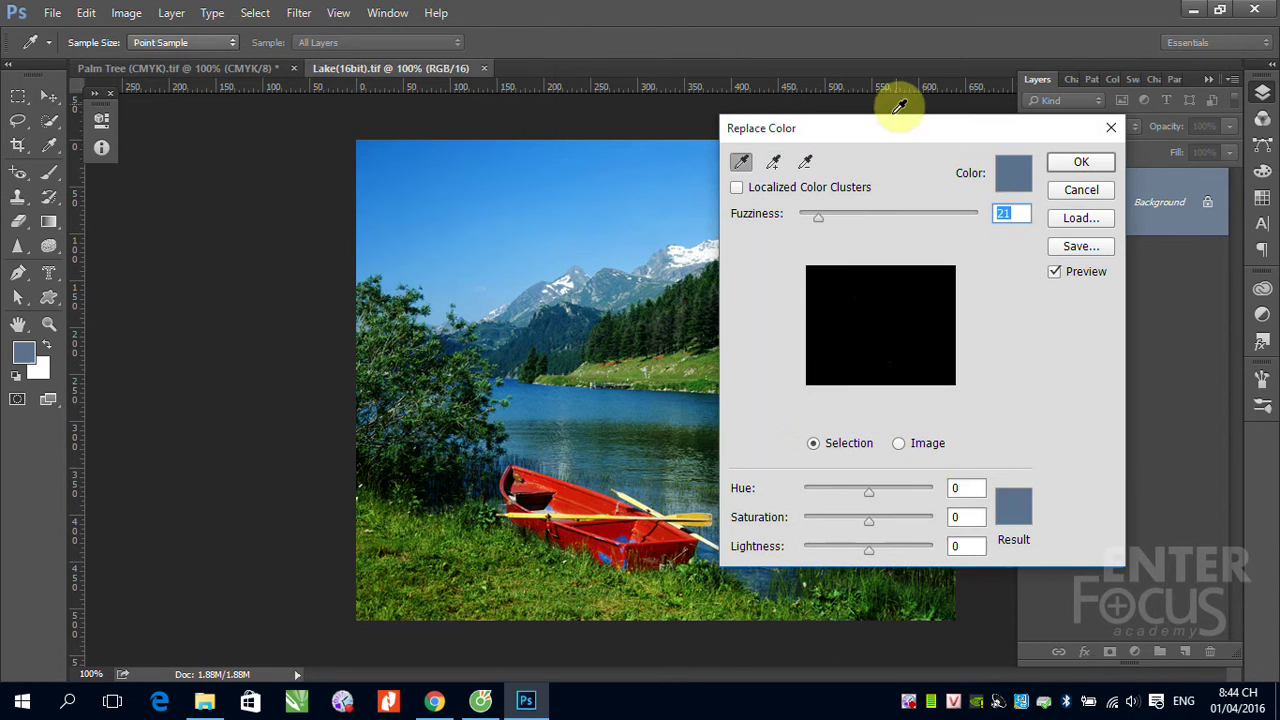
left_click_drag(877, 130, 961, 151)
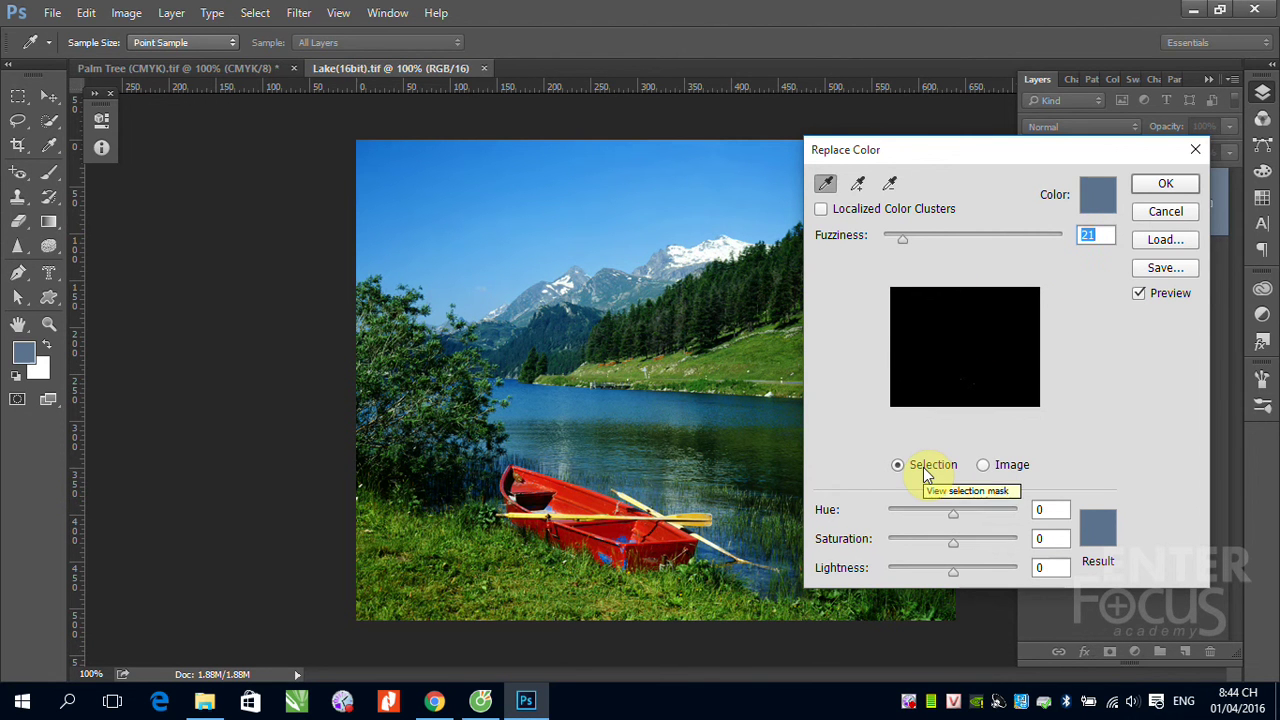
left_click(984, 465)
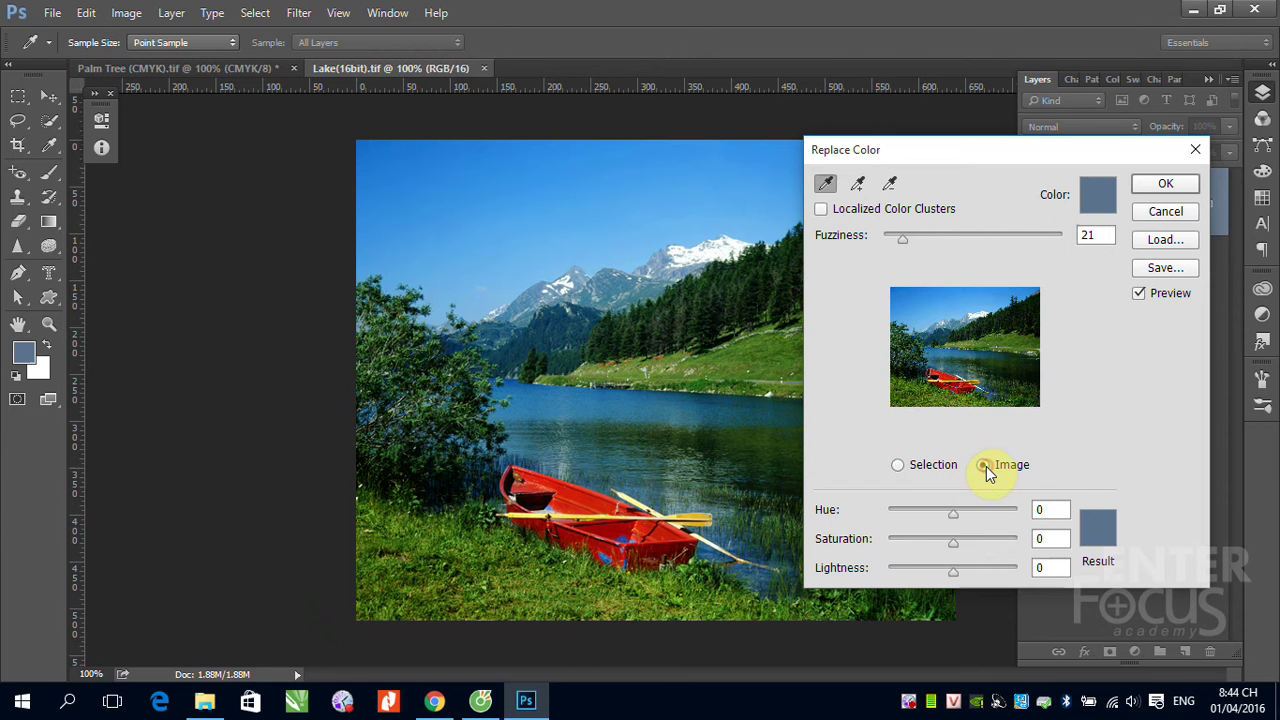
left_click(900, 470)
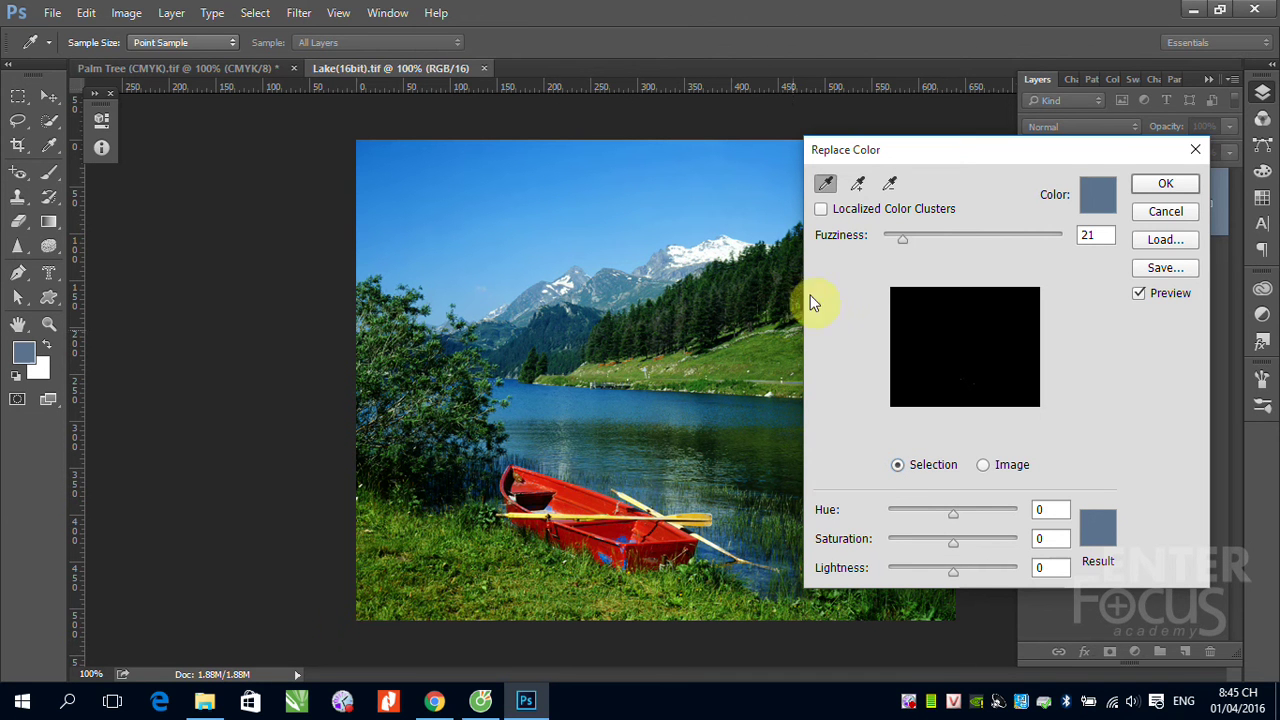
left_click(585, 488)
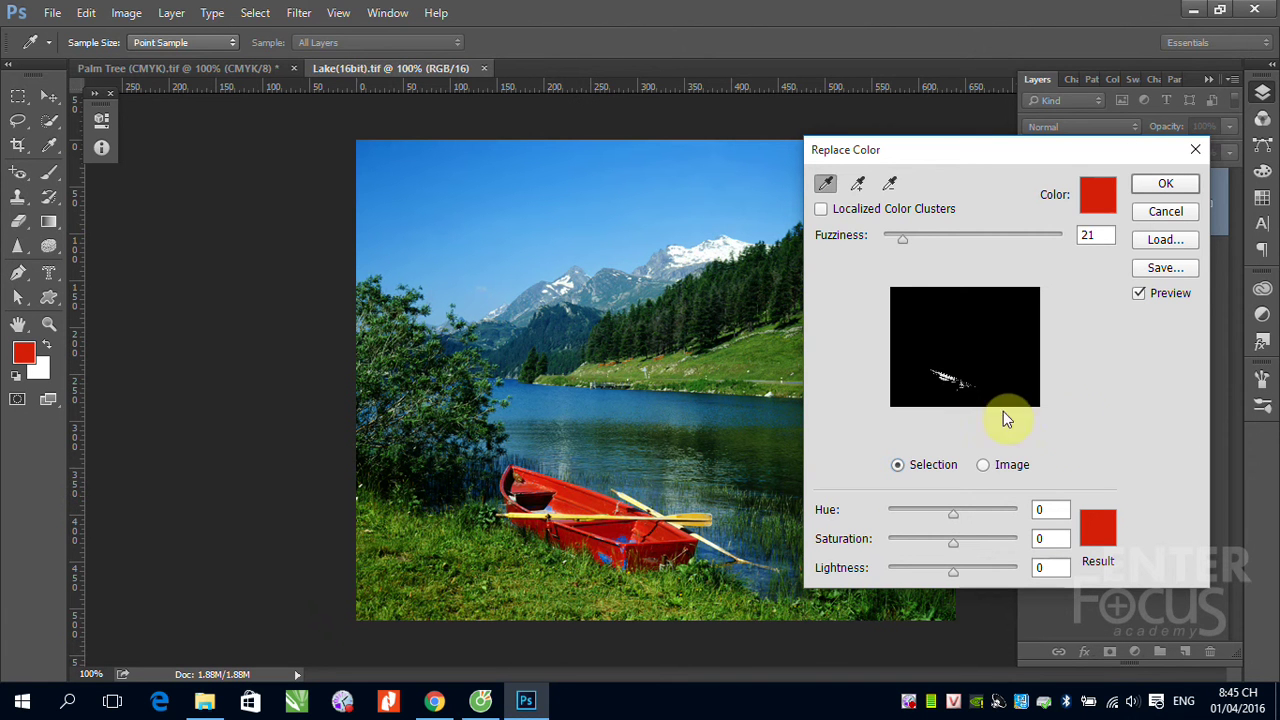
mouse_move(943, 363)
left_mouse_down()
mouse_move(971, 383)
mouse_move(920, 358)
left_mouse_up()
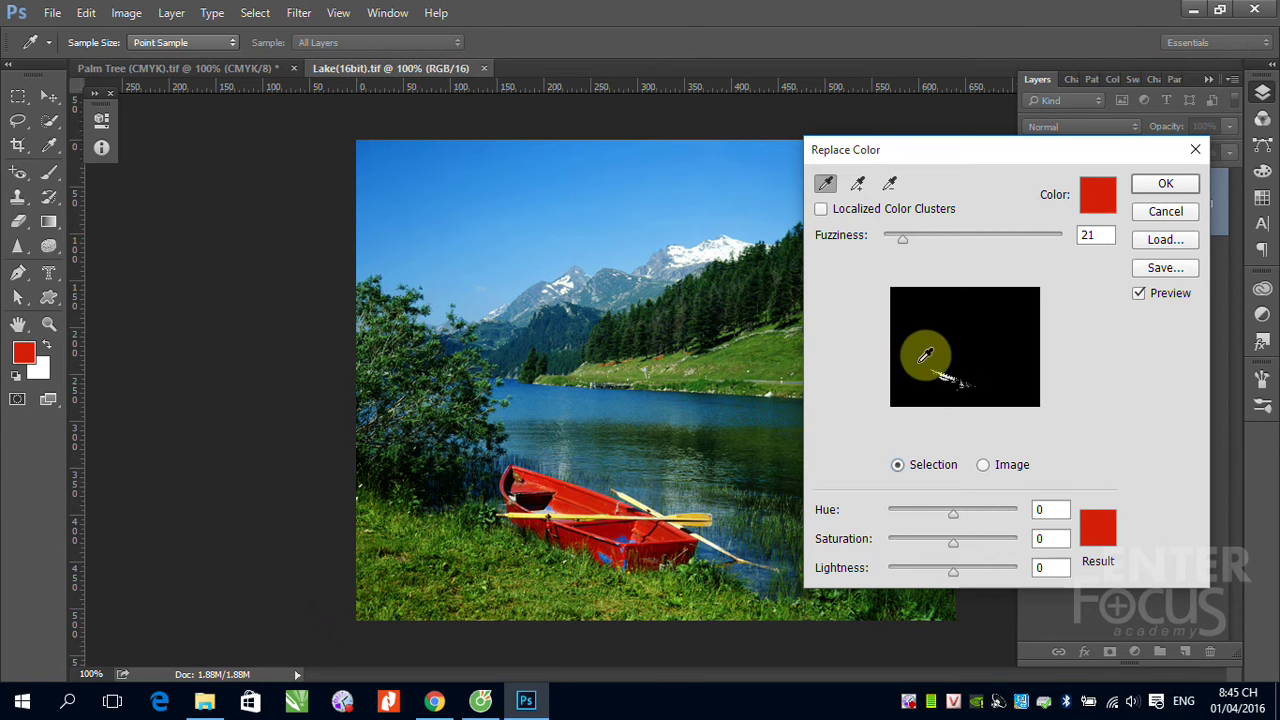
left_click_drag(920, 358, 966, 378)
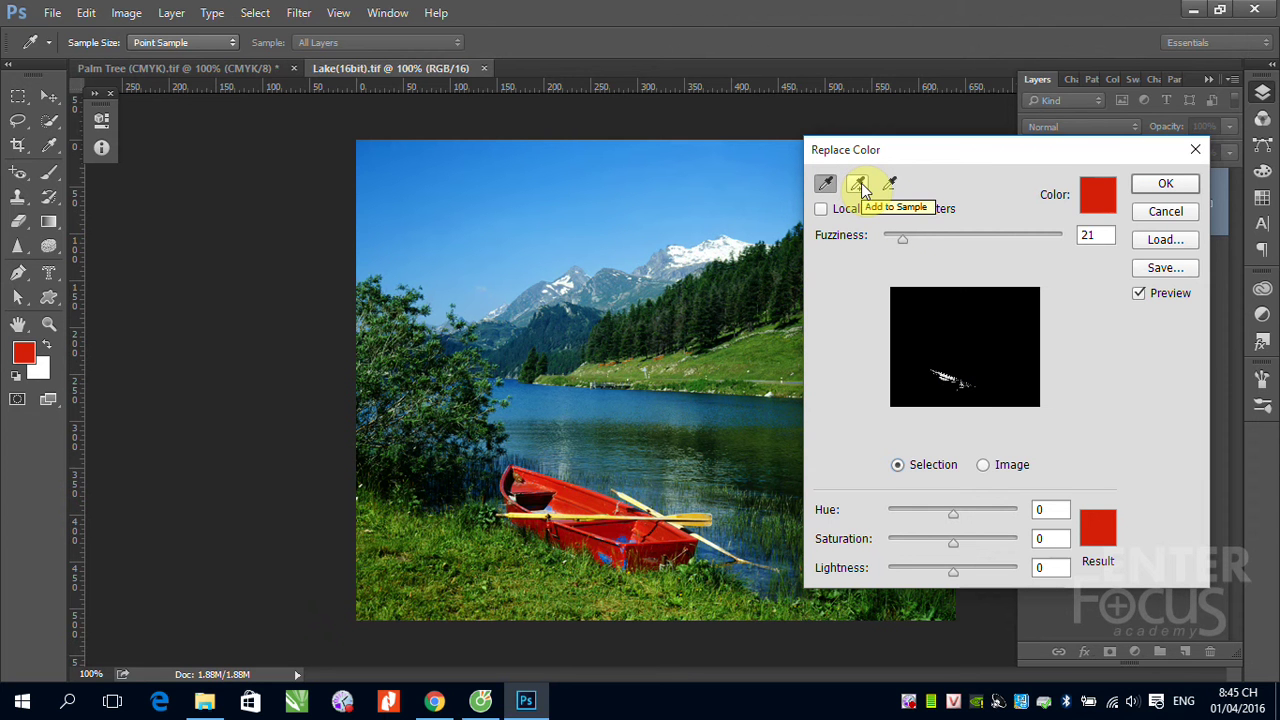
Step: Add more boat reds to the Replace Color sample and lower Fuzziness to 48
left_click(860, 186)
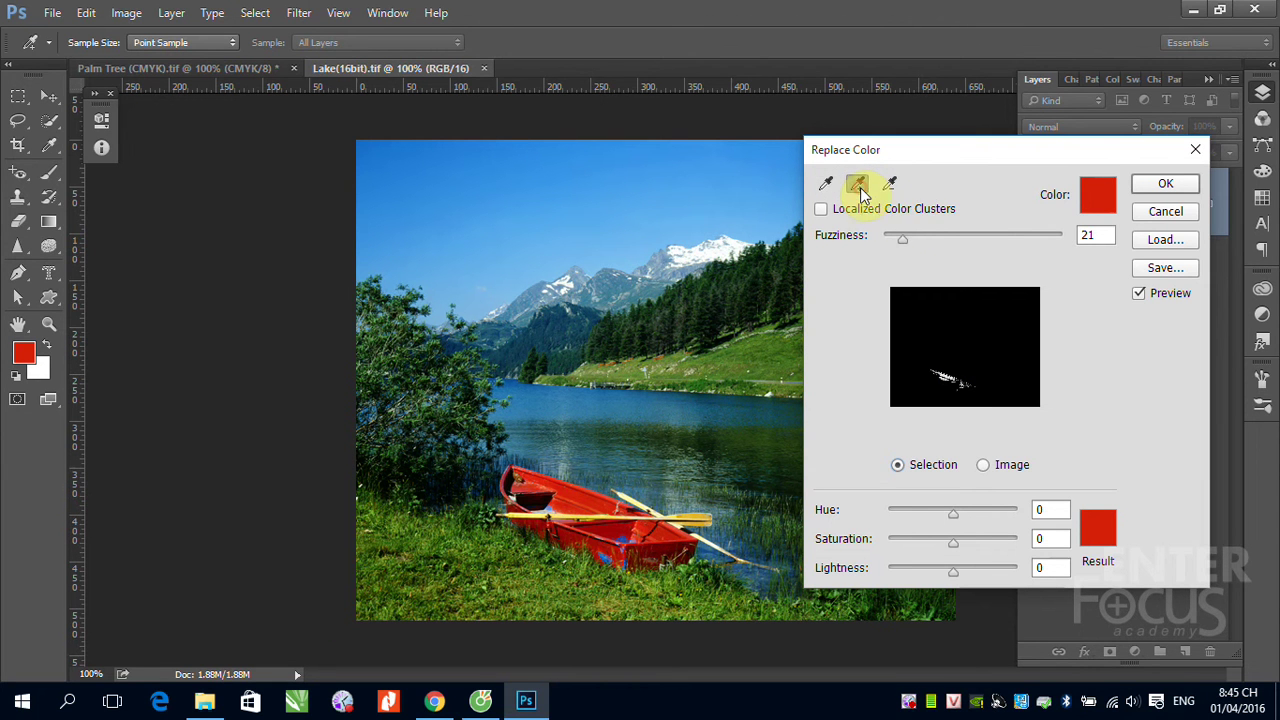
left_click(533, 485)
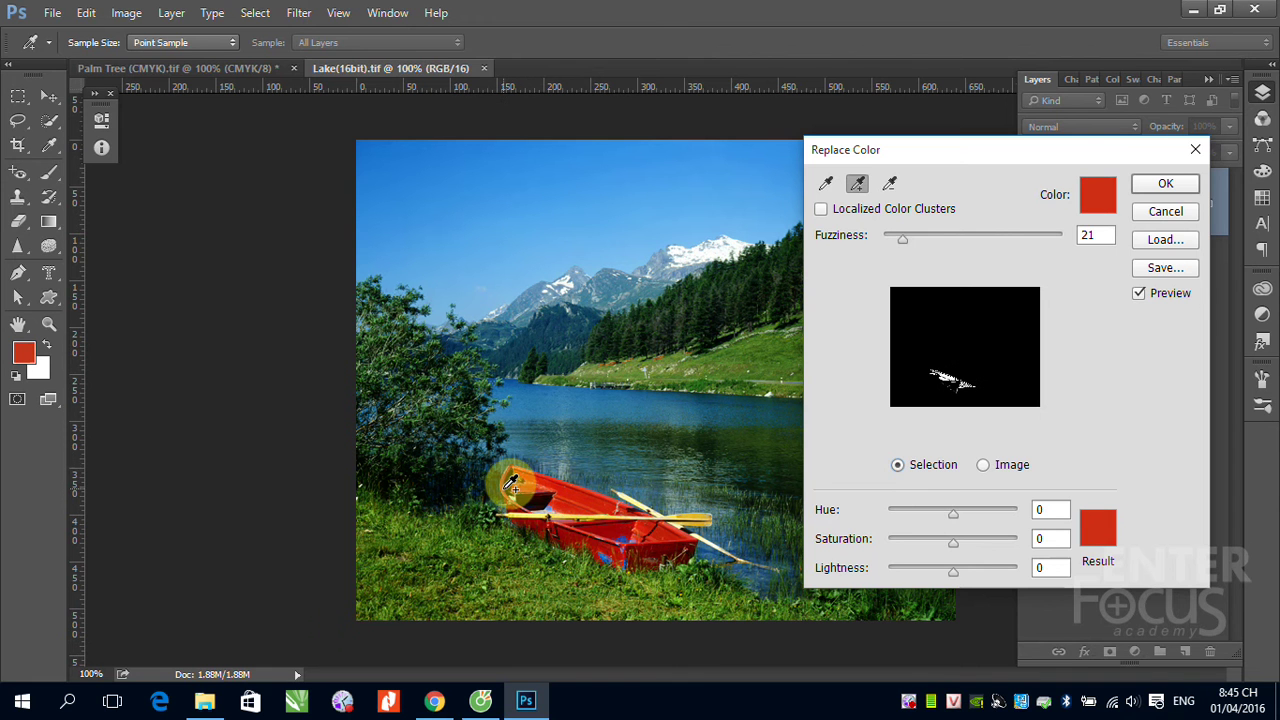
mouse_move(510, 483)
left_mouse_down()
mouse_move(610, 533)
mouse_move(641, 524)
mouse_move(601, 520)
mouse_move(537, 483)
mouse_move(968, 380)
mouse_move(903, 250)
mouse_move(1016, 240)
left_mouse_up()
left_click(903, 239)
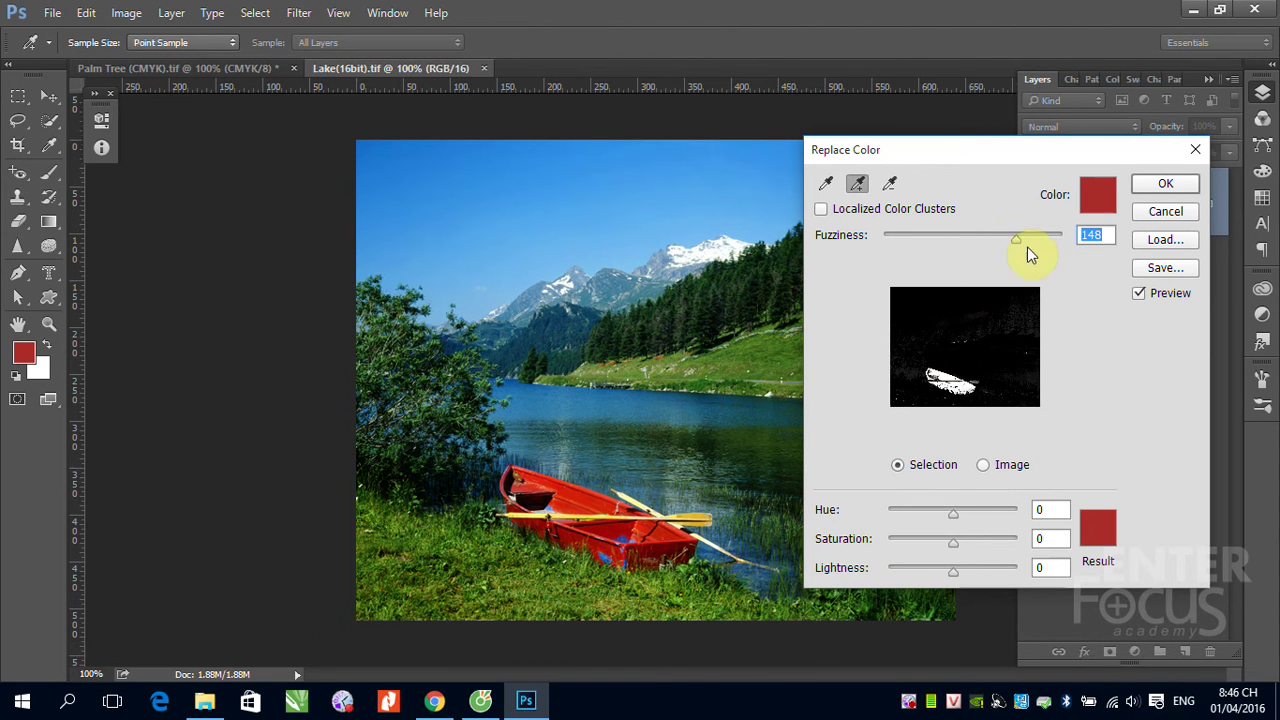
left_click_drag(1014, 242, 927, 240)
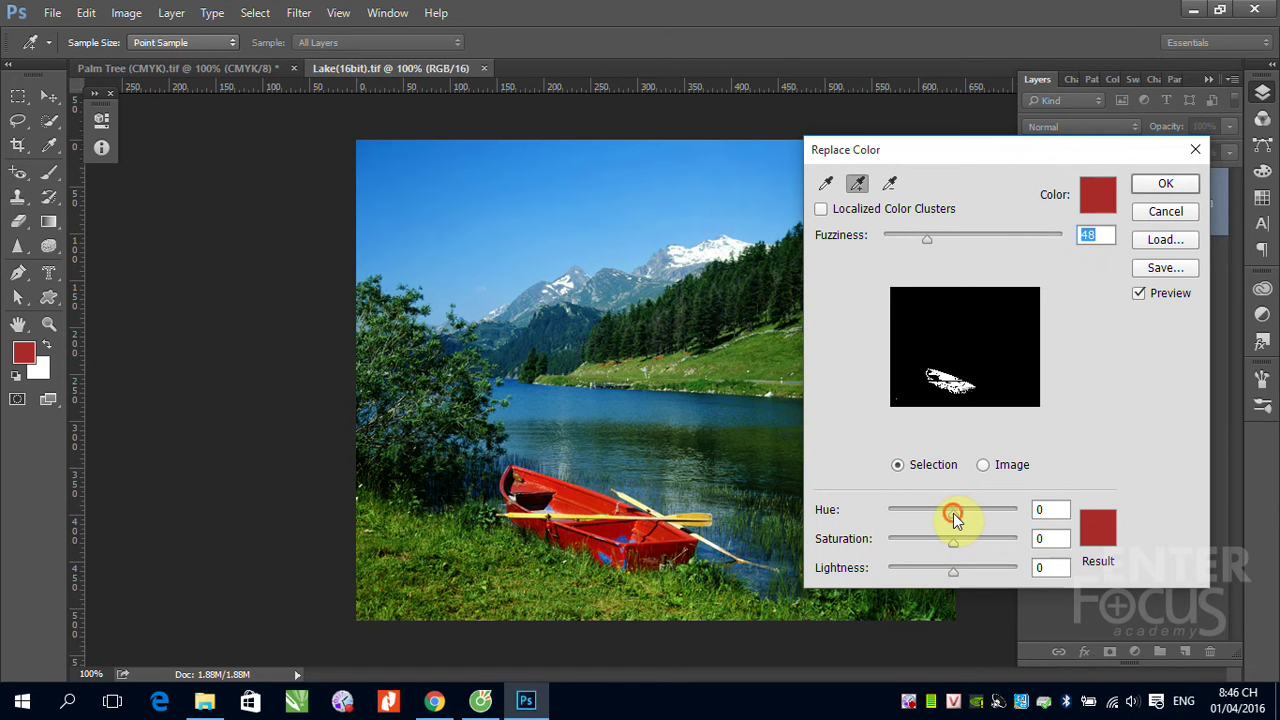
Step: Set Replace Color Hue to -59 and Saturation to +33, turning the boat magenta
mouse_move(955, 513)
left_mouse_down()
mouse_move(983, 513)
mouse_move(974, 541)
left_mouse_up()
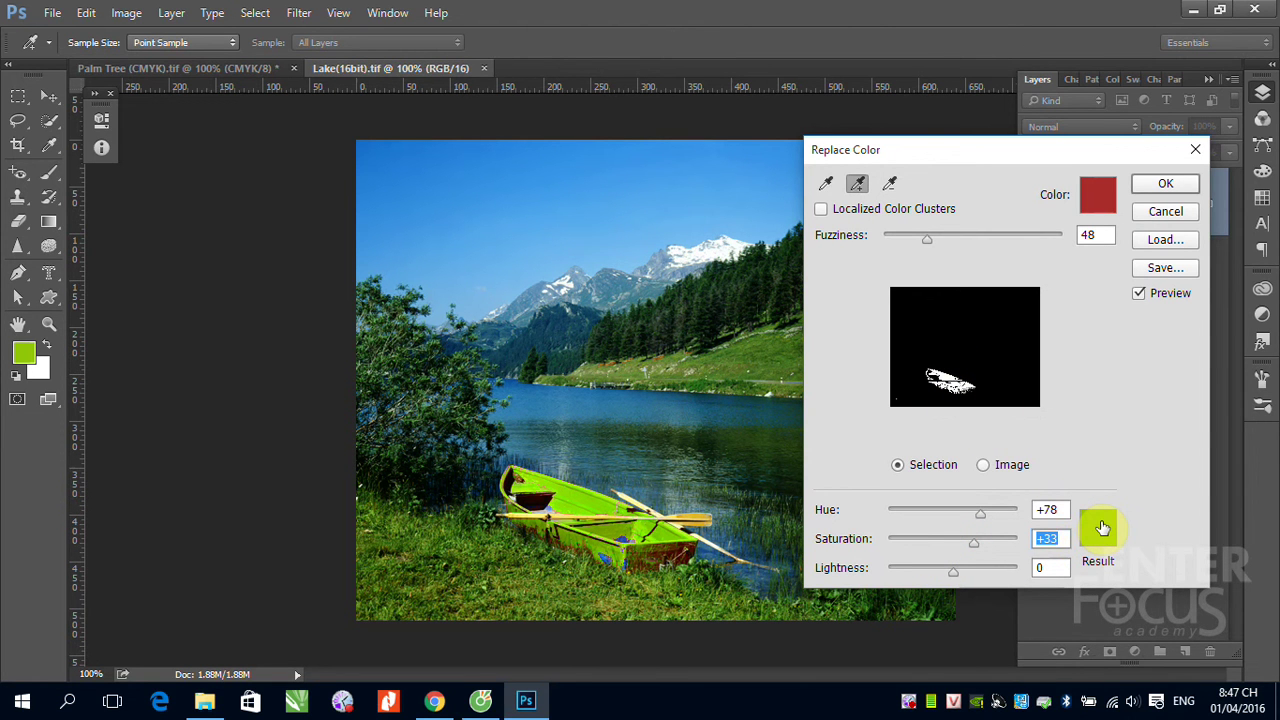
mouse_move(981, 514)
left_mouse_down()
mouse_move(914, 523)
mouse_move(949, 528)
mouse_move(932, 528)
left_mouse_up()
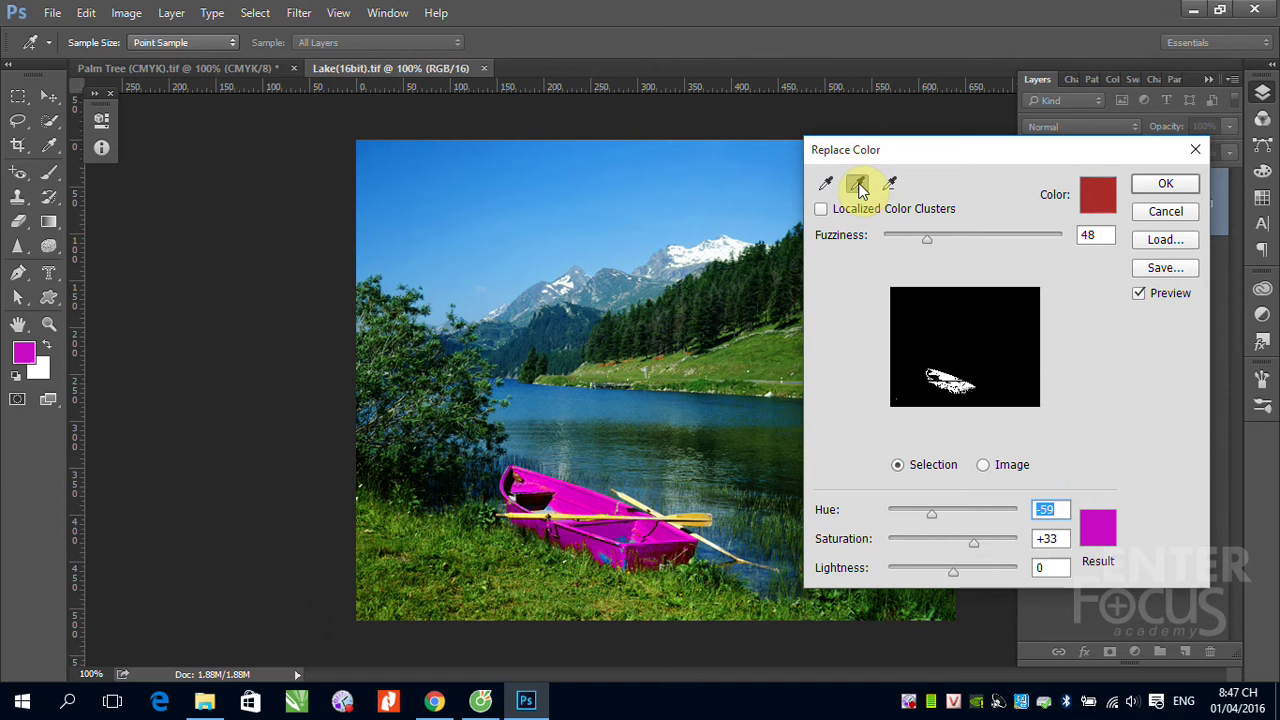
left_click(858, 186)
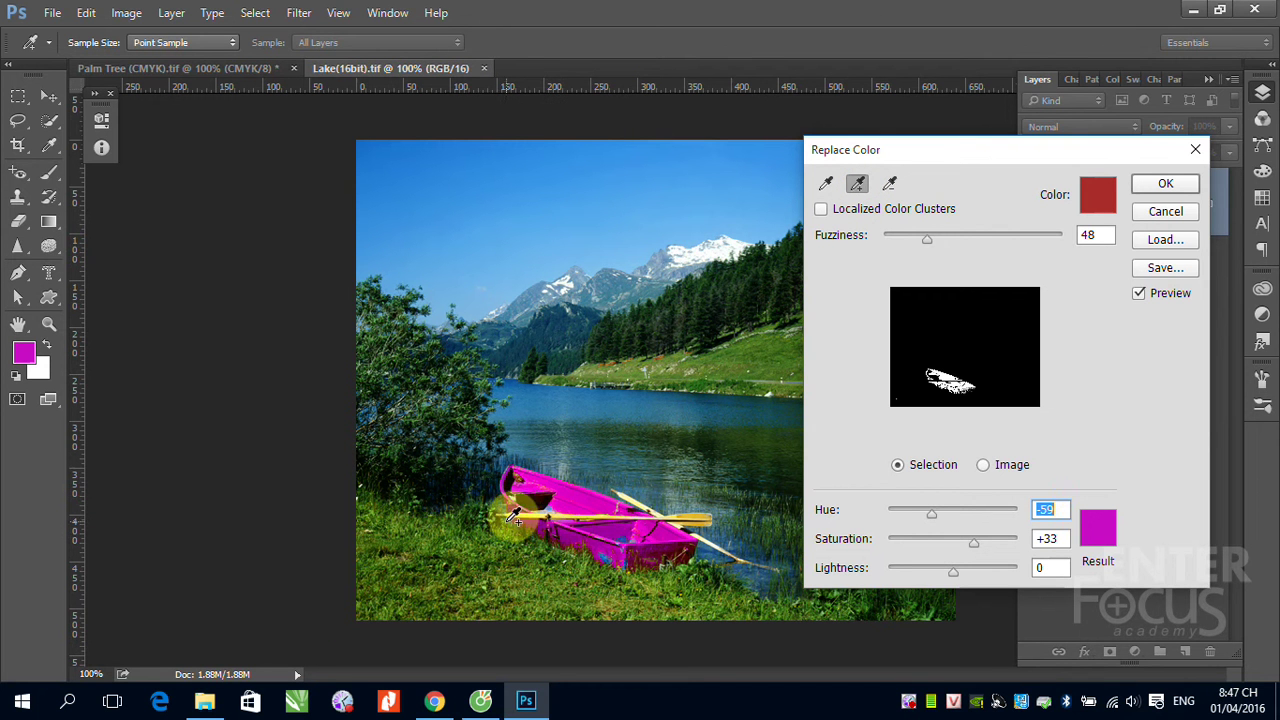
Step: Add the boat's darker hull edges to the sample and raise Fuzziness to 76
scroll(571, 557, "up", 5)
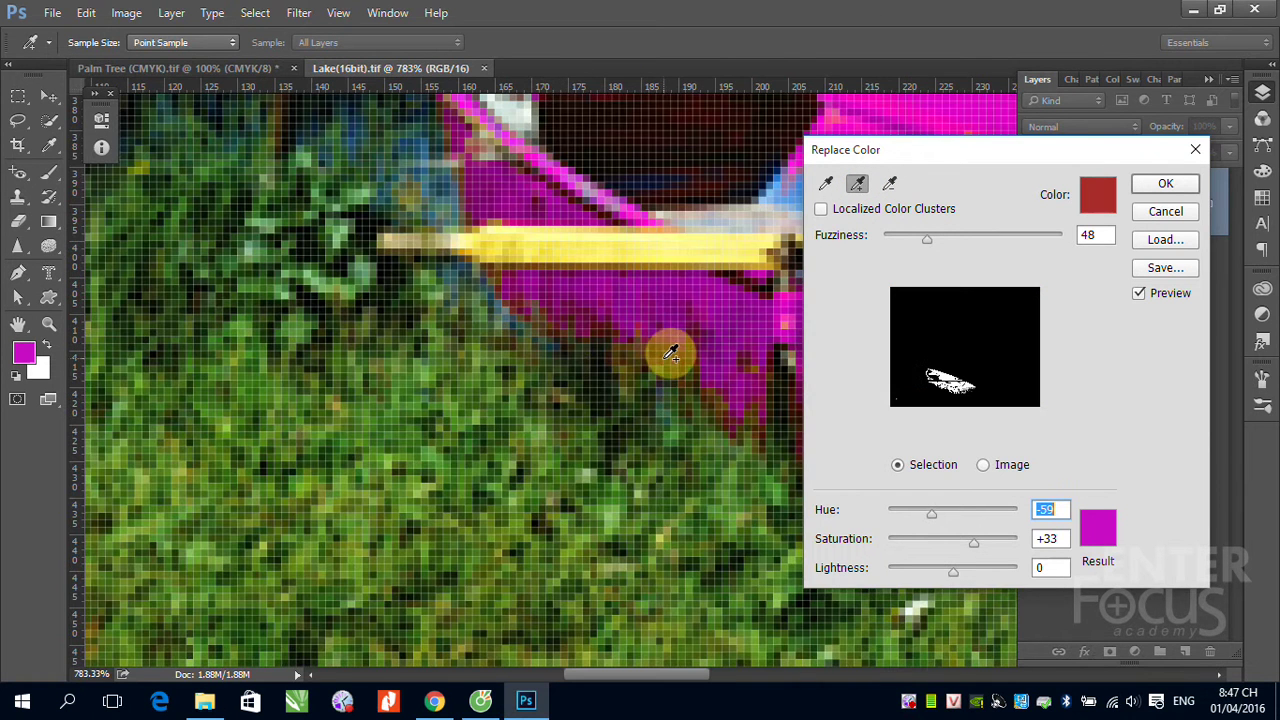
left_click(694, 338)
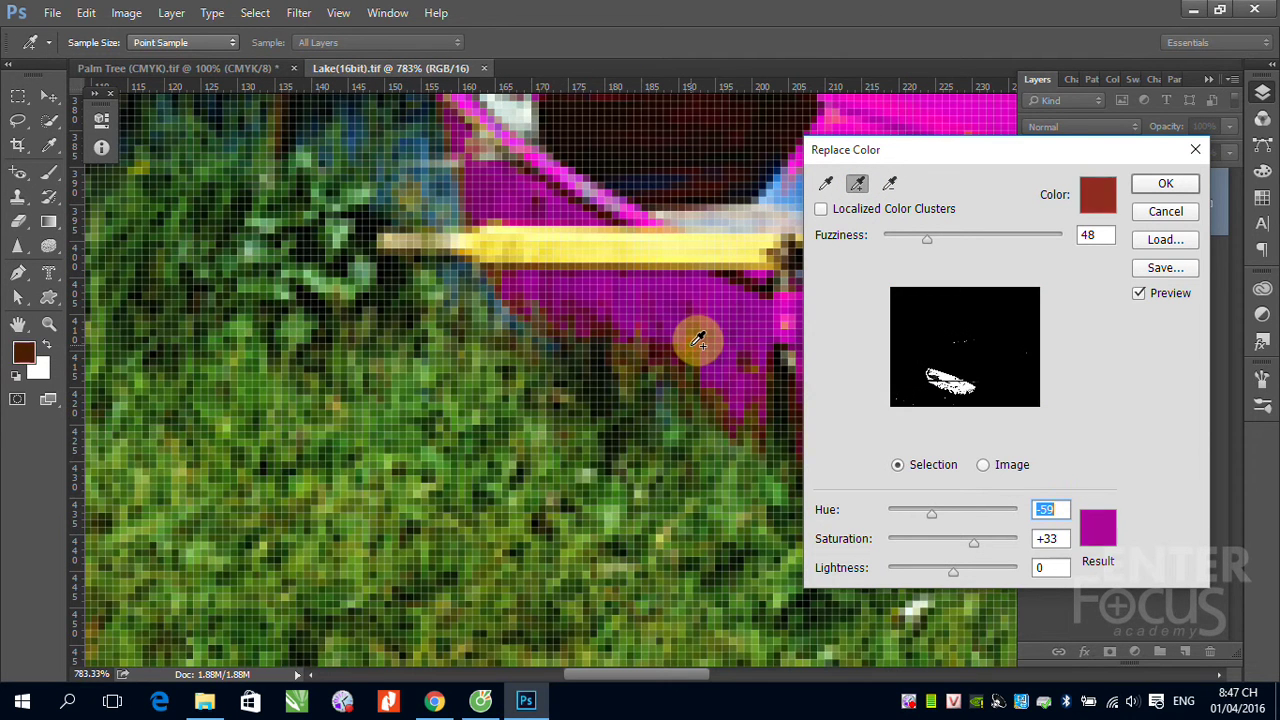
left_click(727, 405)
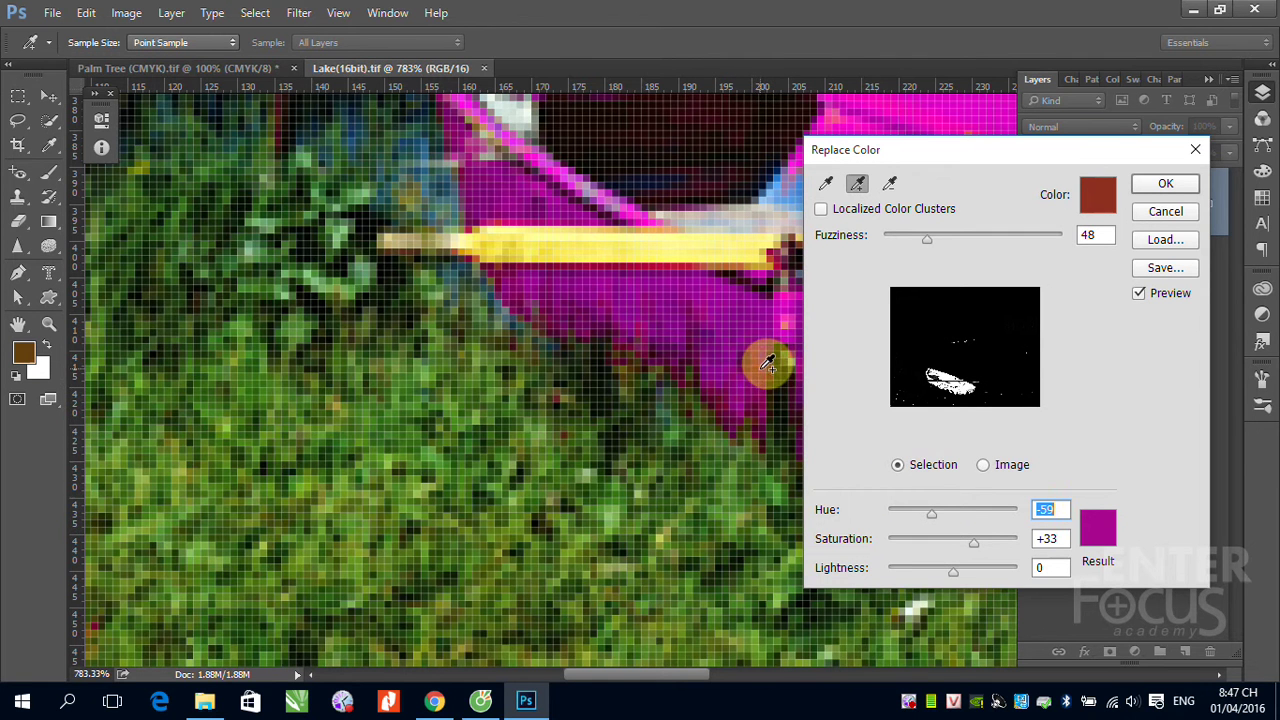
mouse_move(767, 363)
left_mouse_down()
mouse_move(558, 325)
mouse_move(528, 297)
left_mouse_up()
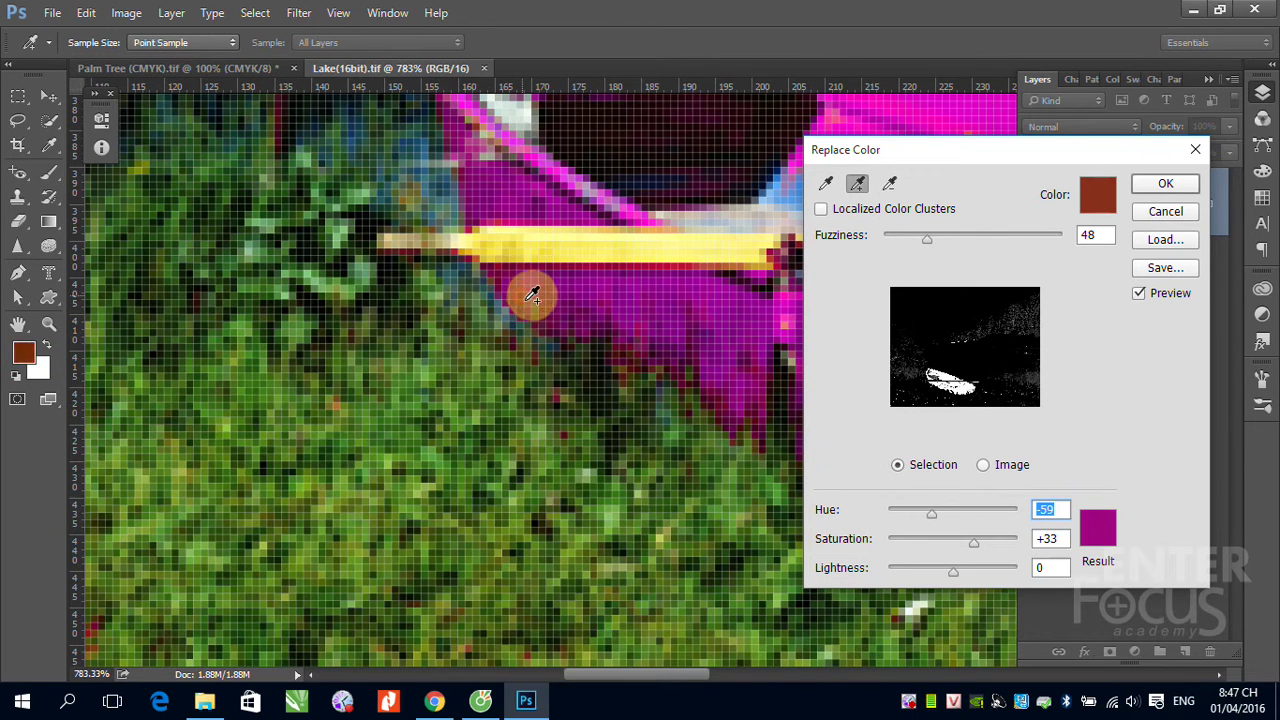
key("ctrl")
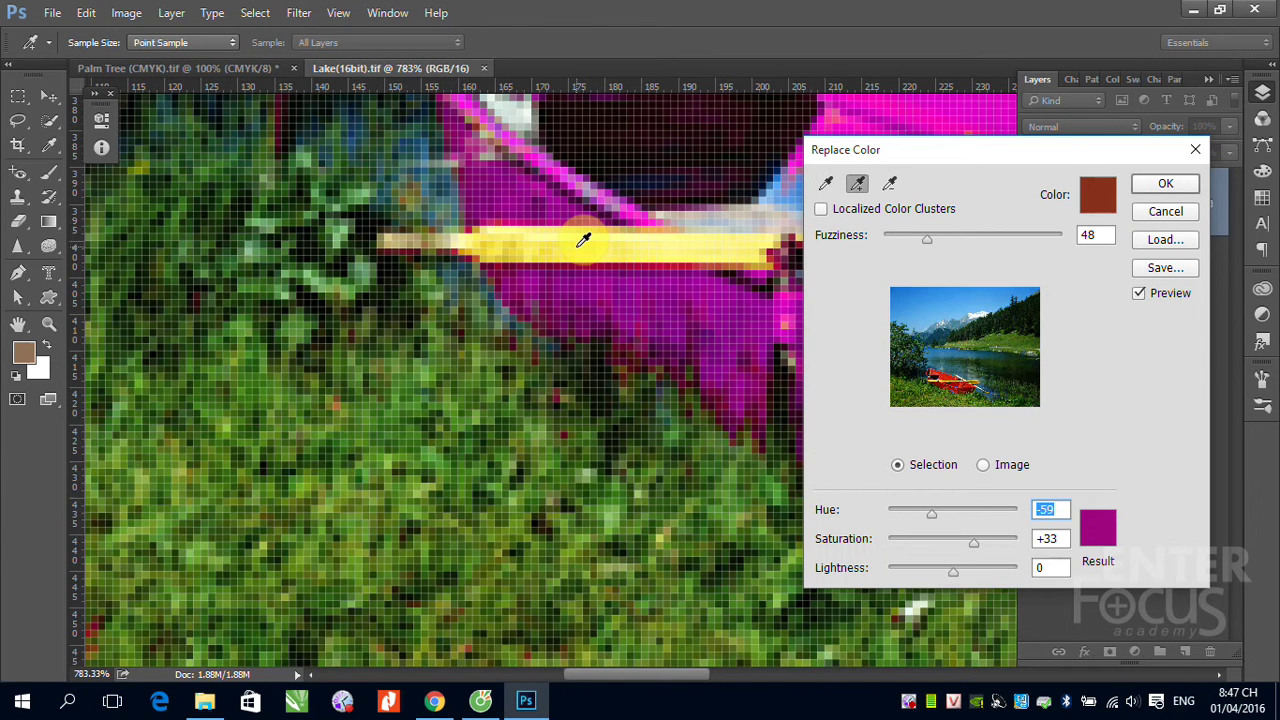
key("ctrl+minus")
key("ctrl+minus")
key("ctrl+minus")
key("ctrl+minus")
key("ctrl+minus")
key("ctrl+minus")
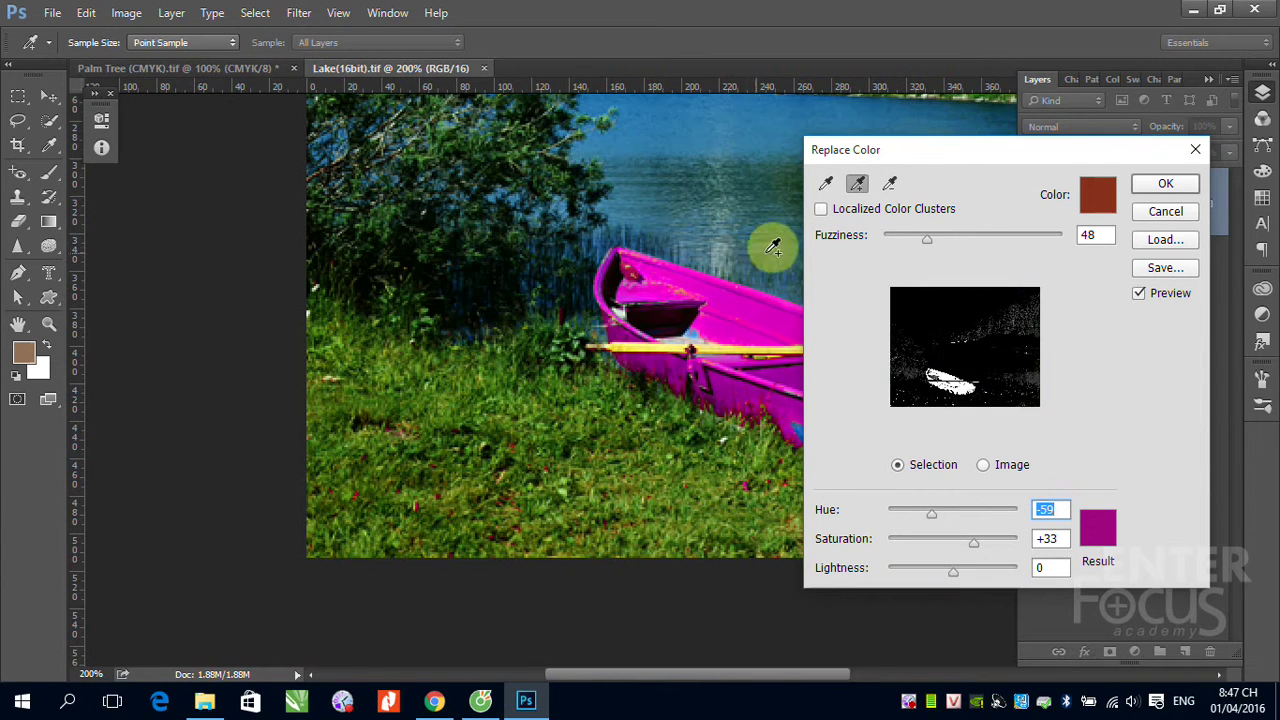
left_click_drag(926, 240, 951, 240)
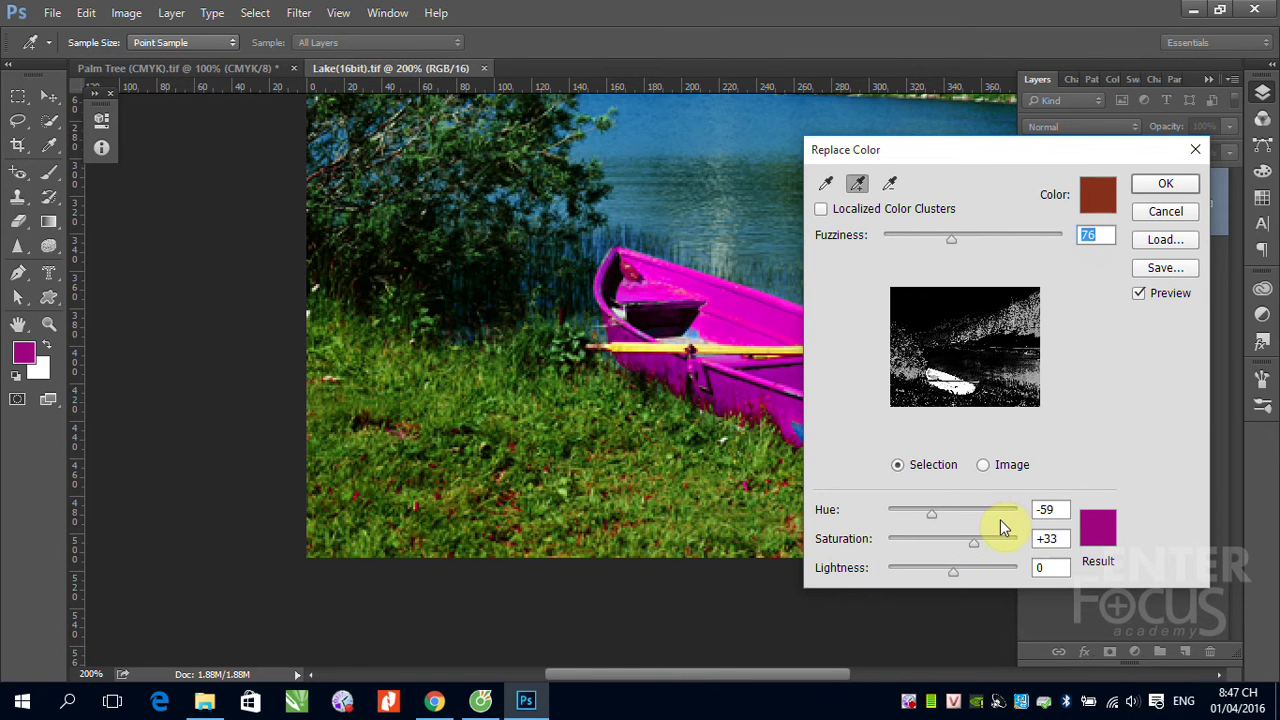
Step: Undo the magenta Replace Color recolour to restore the red boat, and view the photo at 100%
left_click(1165, 183)
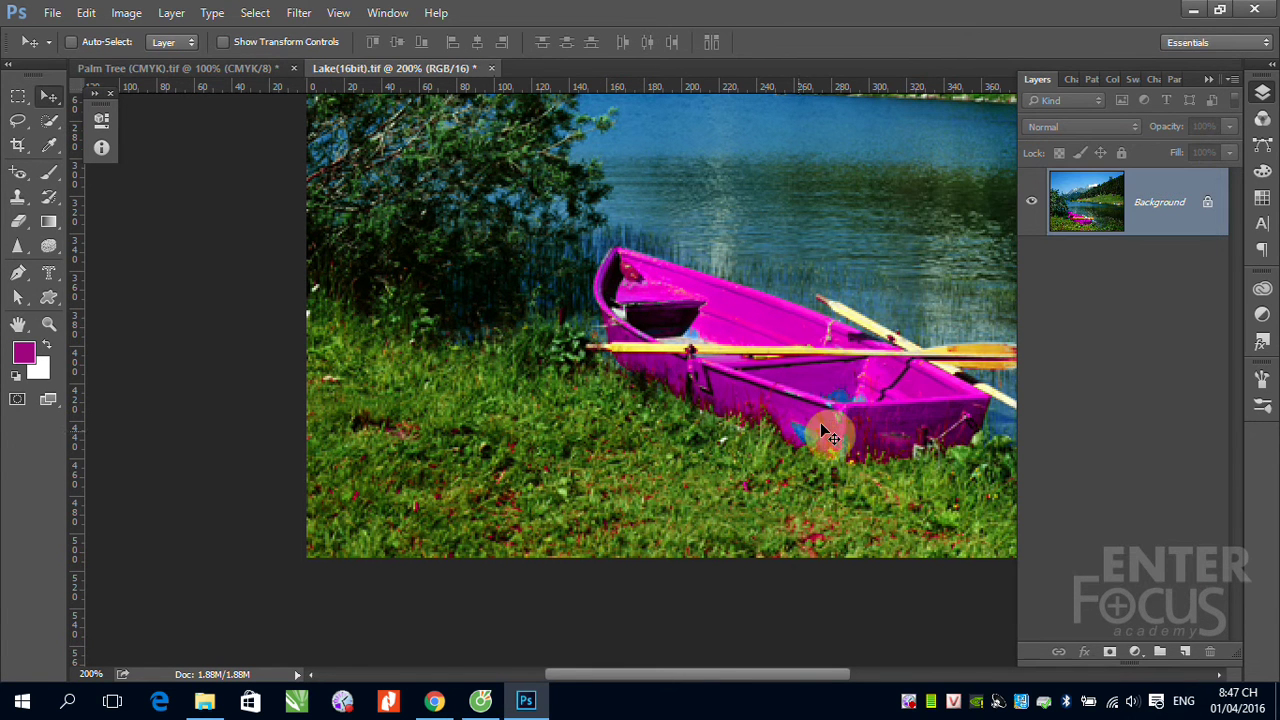
key("ctrl+minus")
key("ctrl+minus")
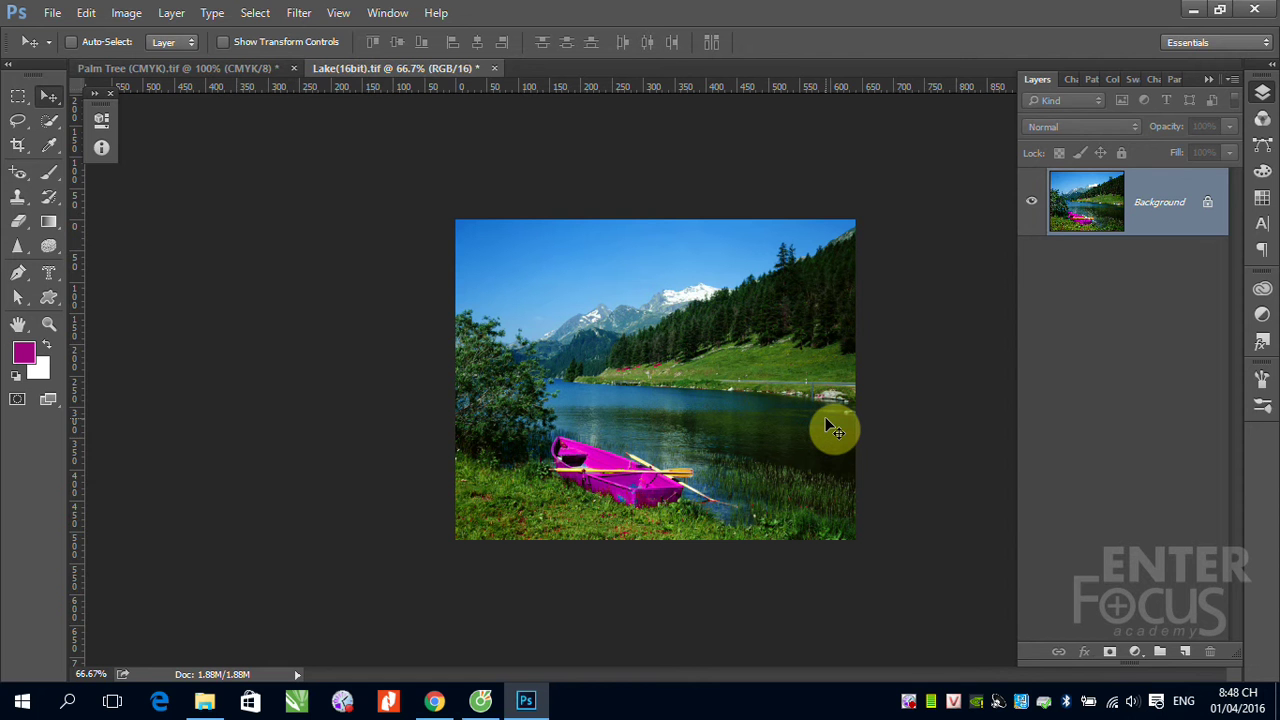
key("ctrl+z")
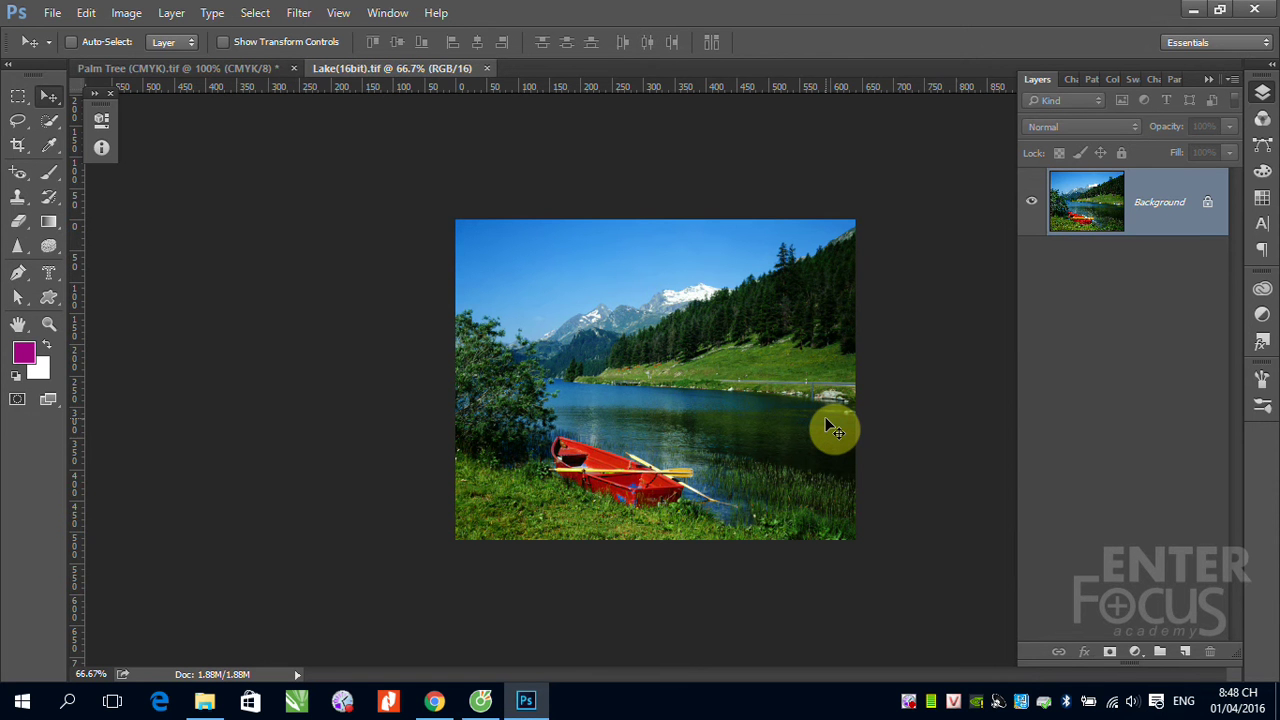
key("ctrl")
key("ctrl+plus")
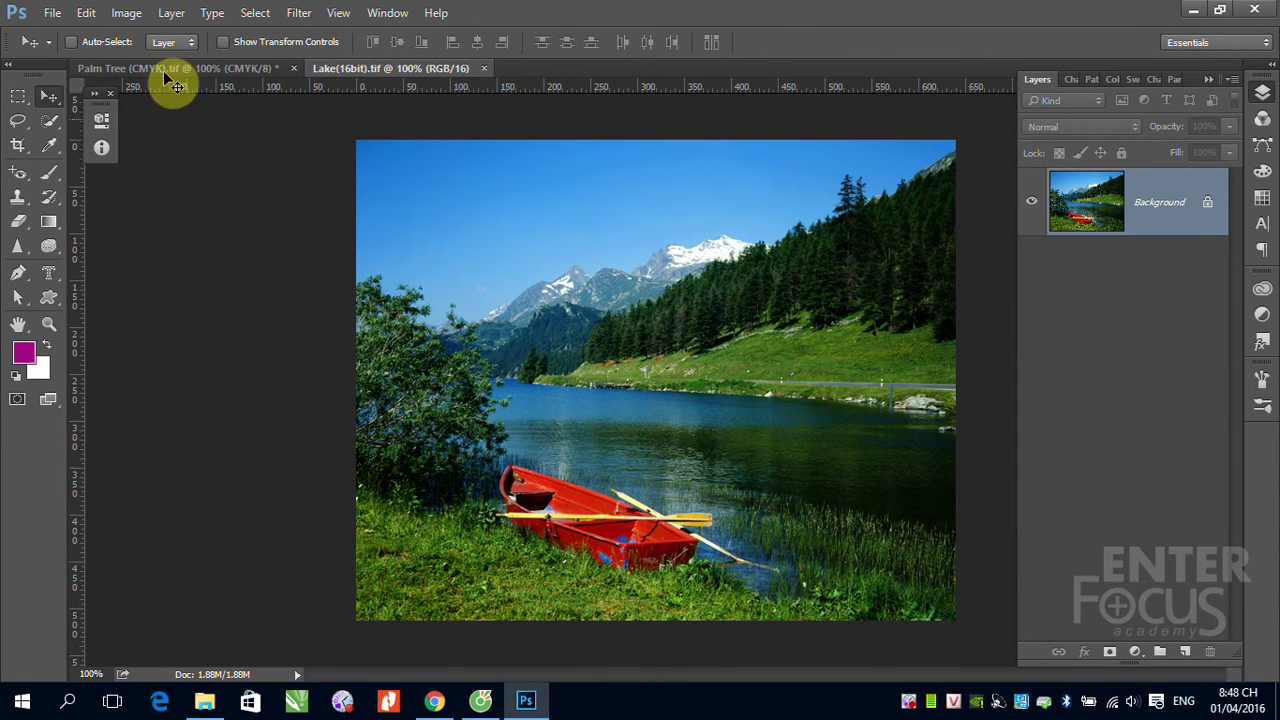
left_click(138, 17)
mouse_move(154, 60)
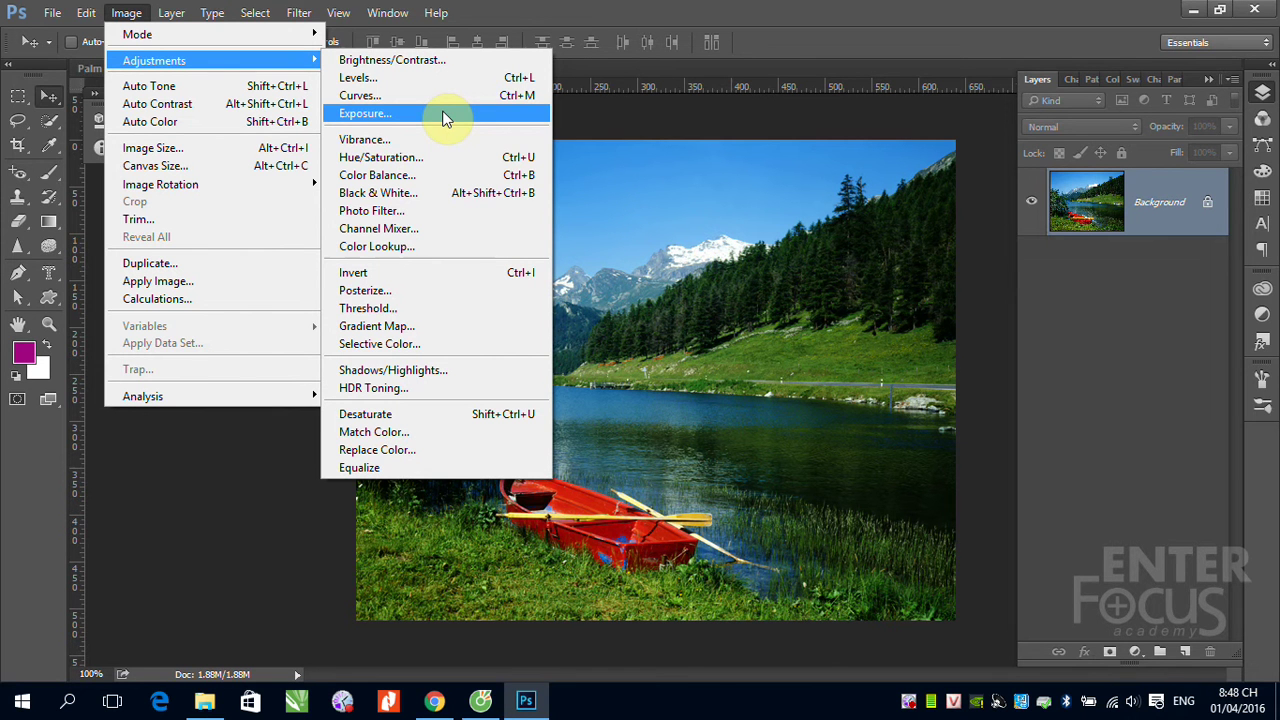
Step: Preview a Violet Photo Filter at 43% density with its dialog moved off the photo
left_click(404, 213)
left_click_drag(716, 162, 1028, 256)
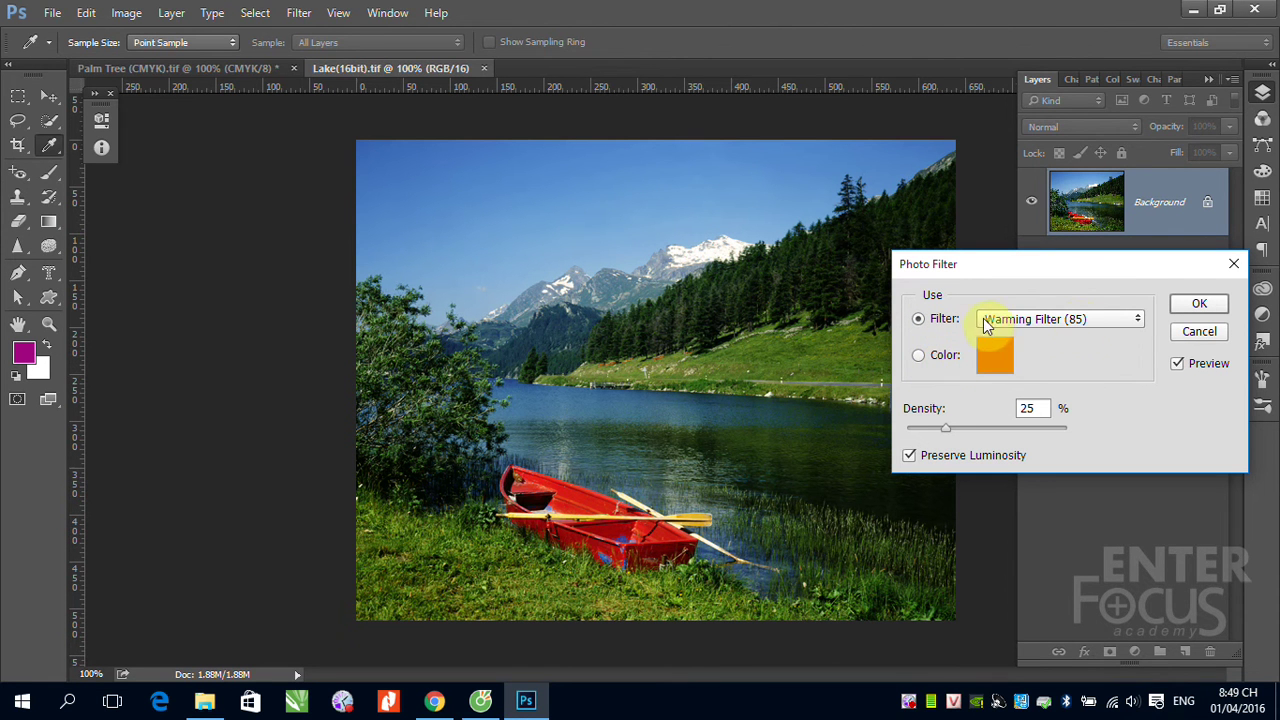
left_click(1137, 320)
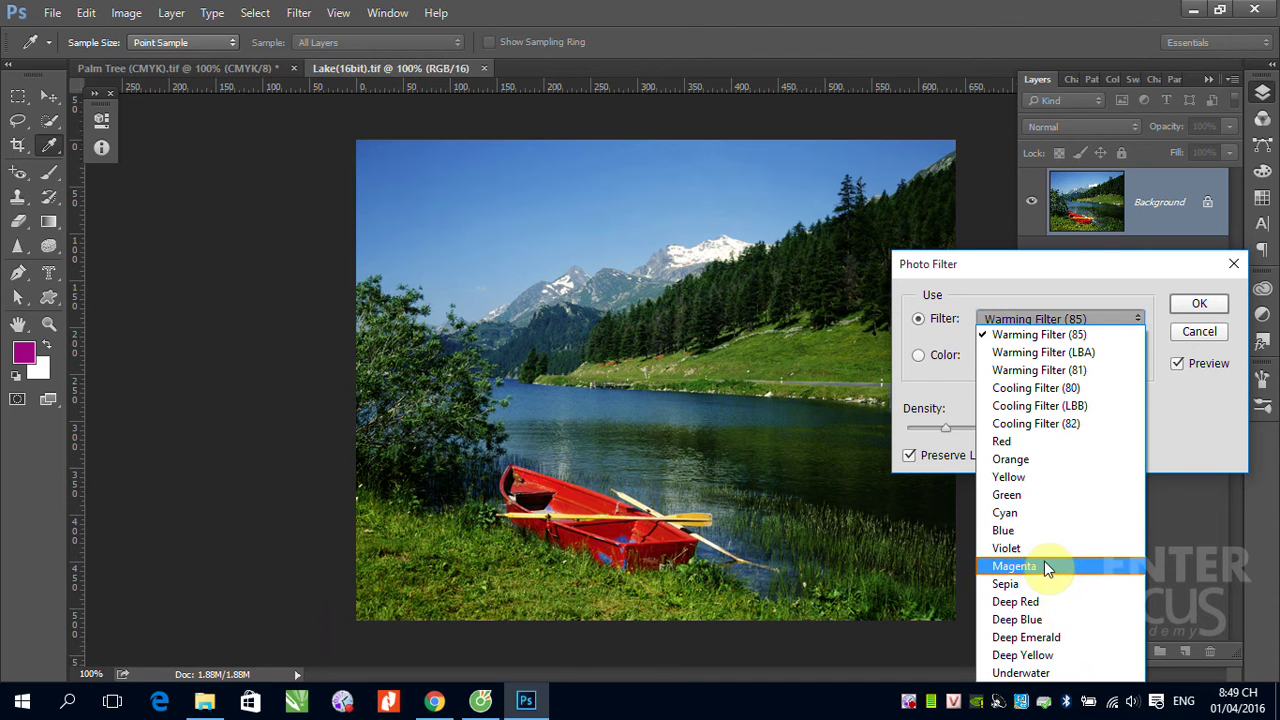
left_click(1029, 548)
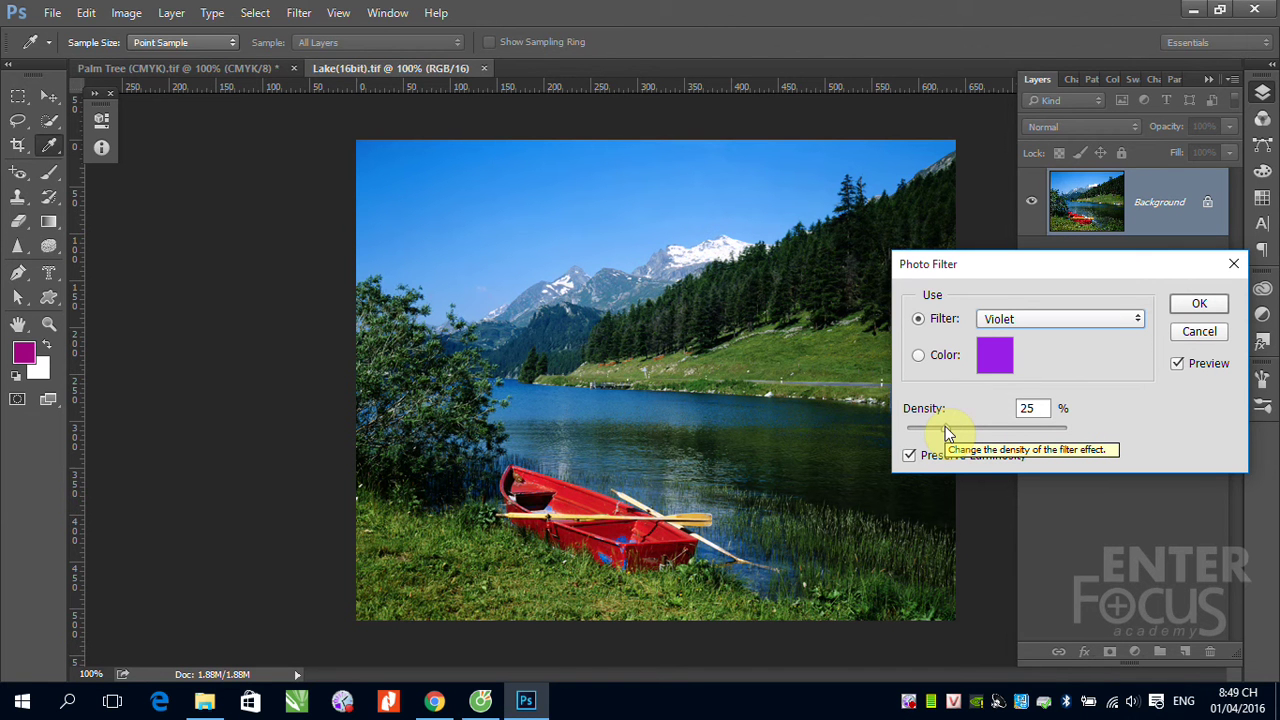
left_click_drag(948, 432, 1052, 445)
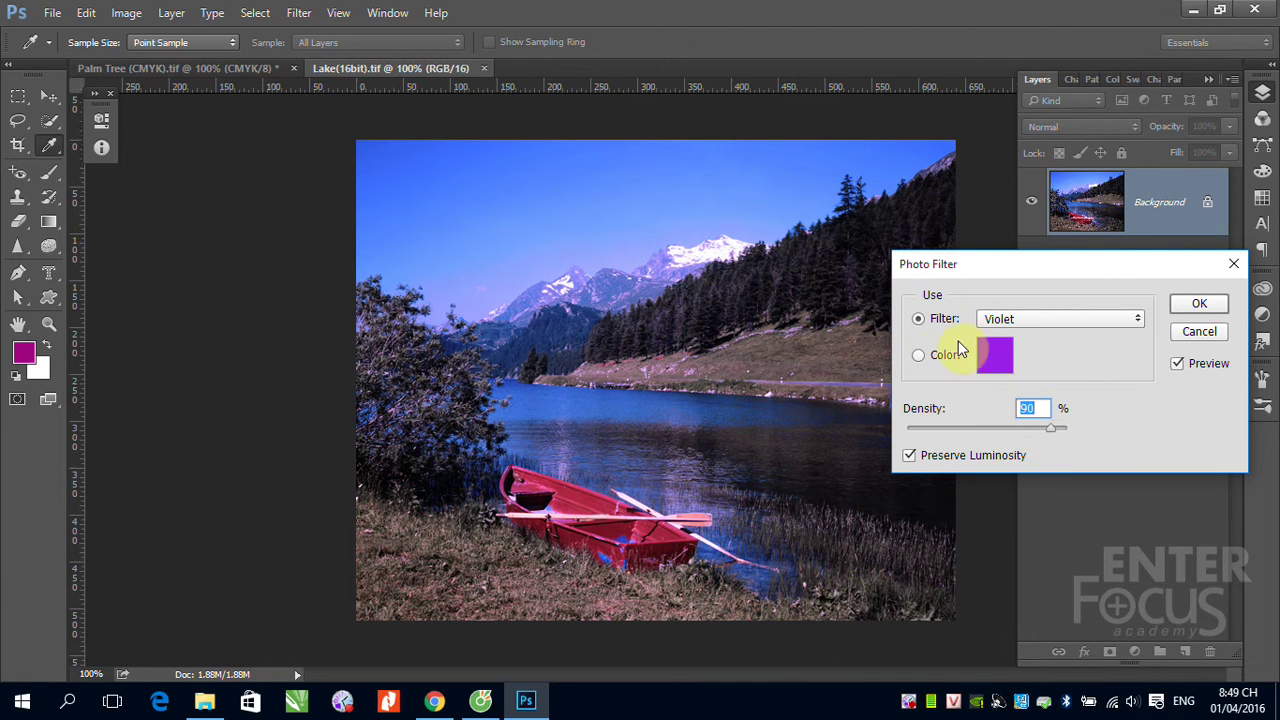
Step: Try custom green, then bright yellow filter colours, lower density to 54%, then cancel Photo Filter
left_click(919, 355)
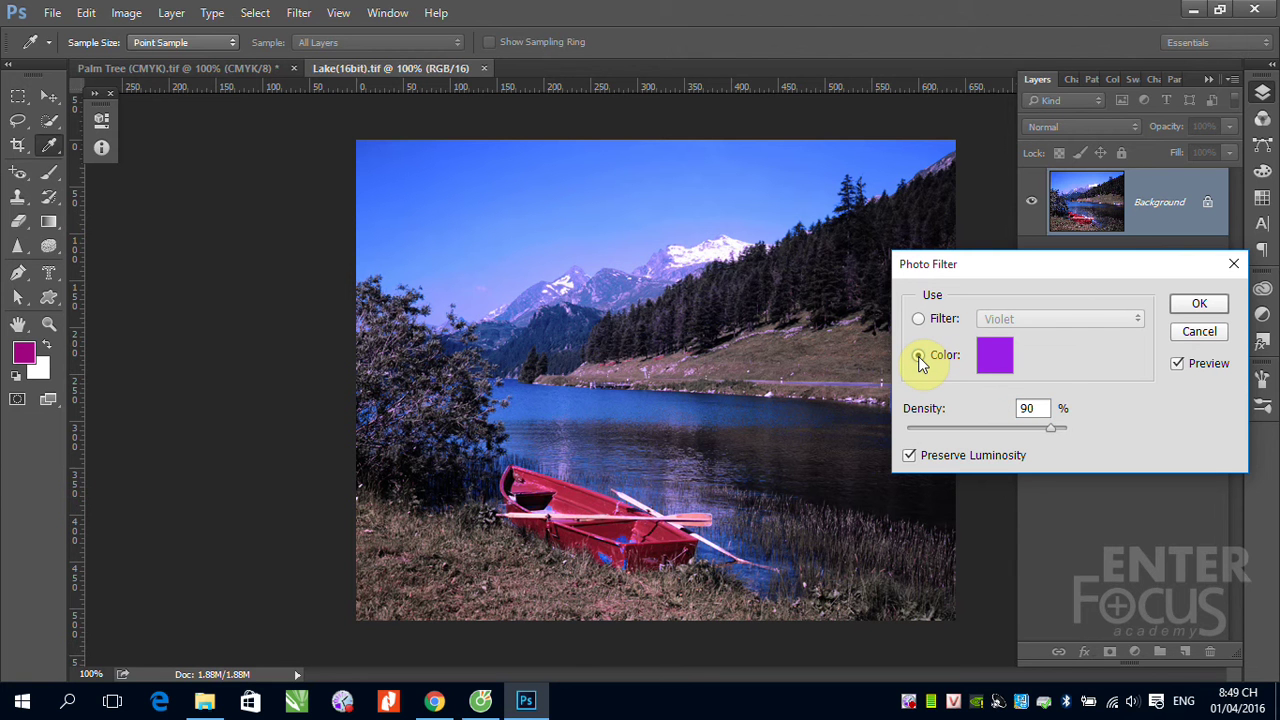
left_click(994, 357)
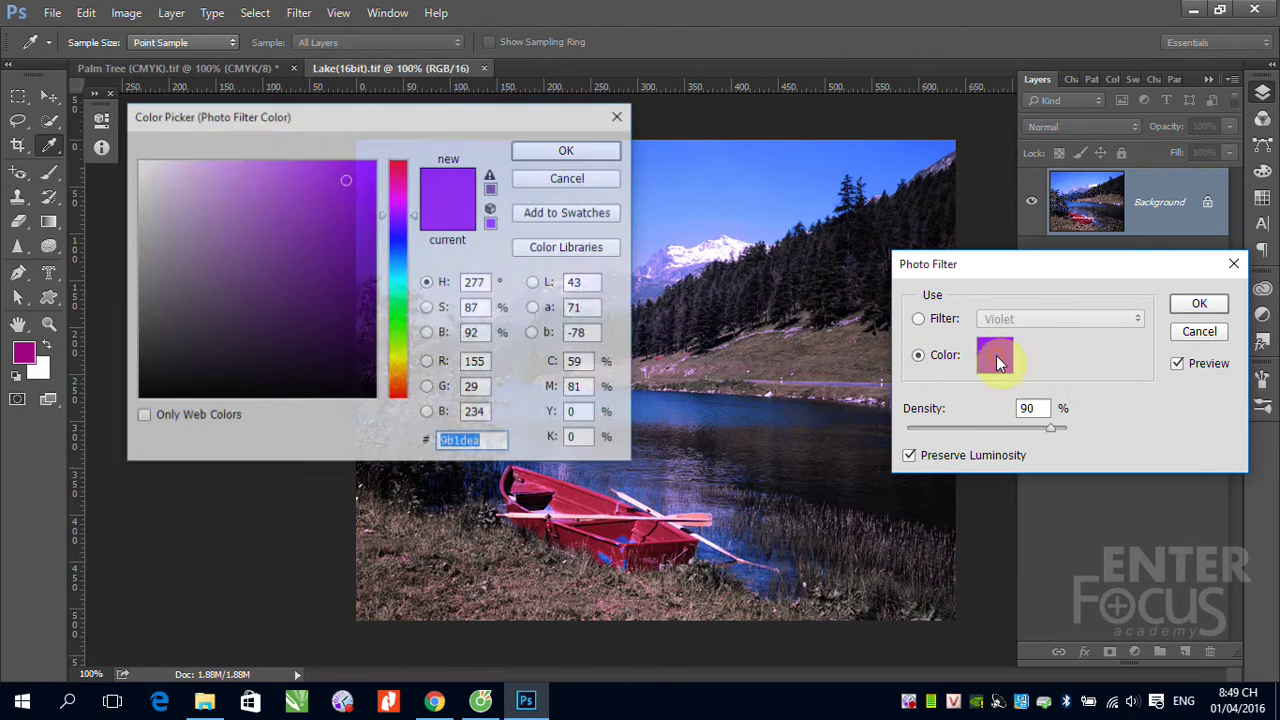
left_click(398, 308)
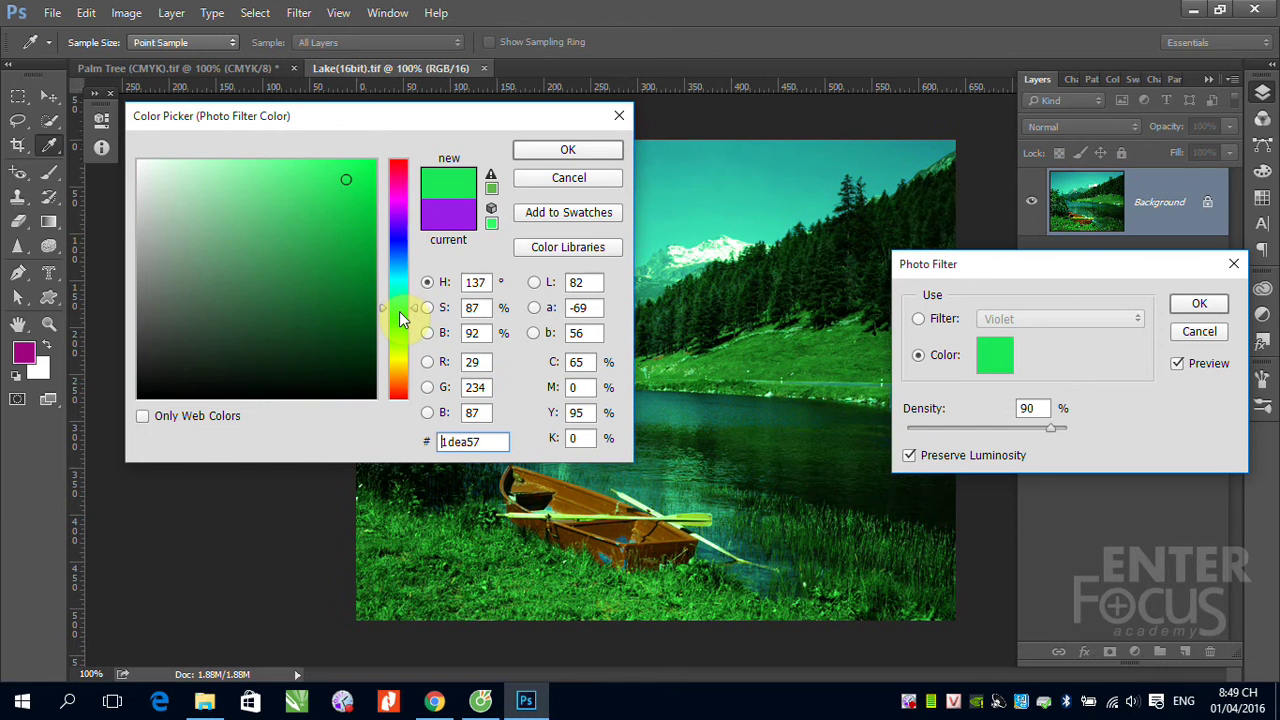
left_click(356, 255)
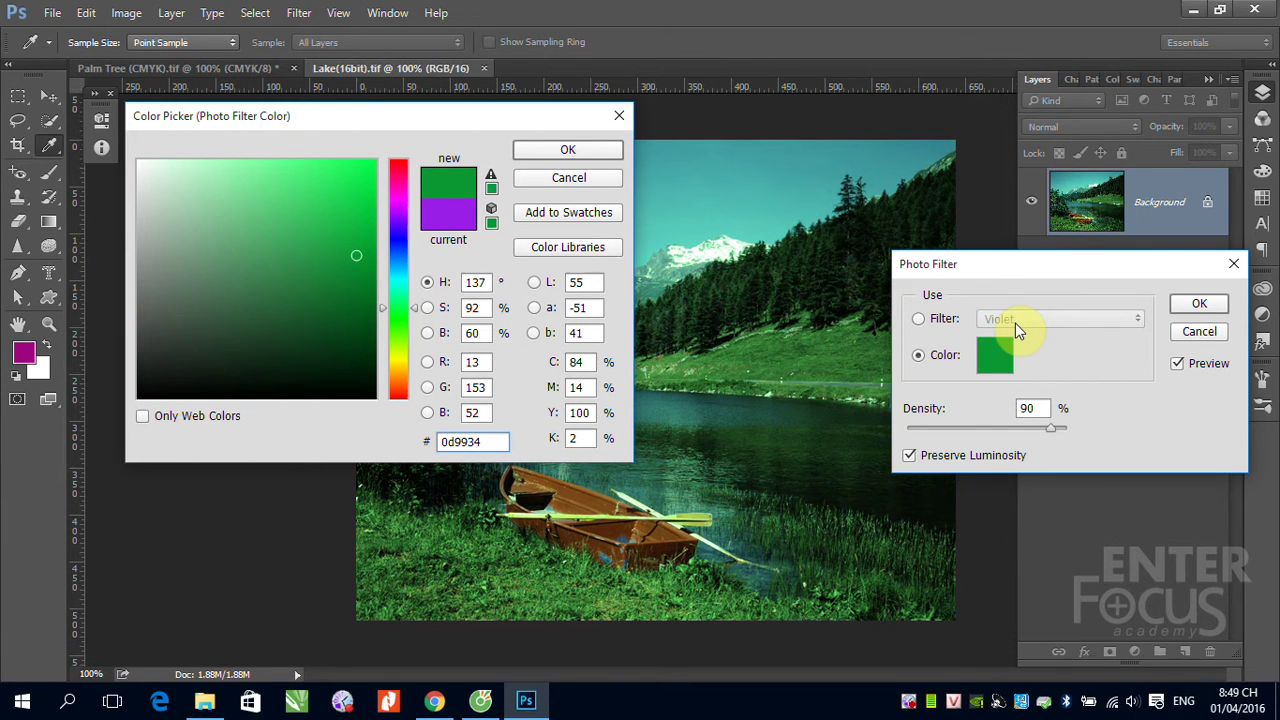
left_click(401, 360)
left_click(355, 184)
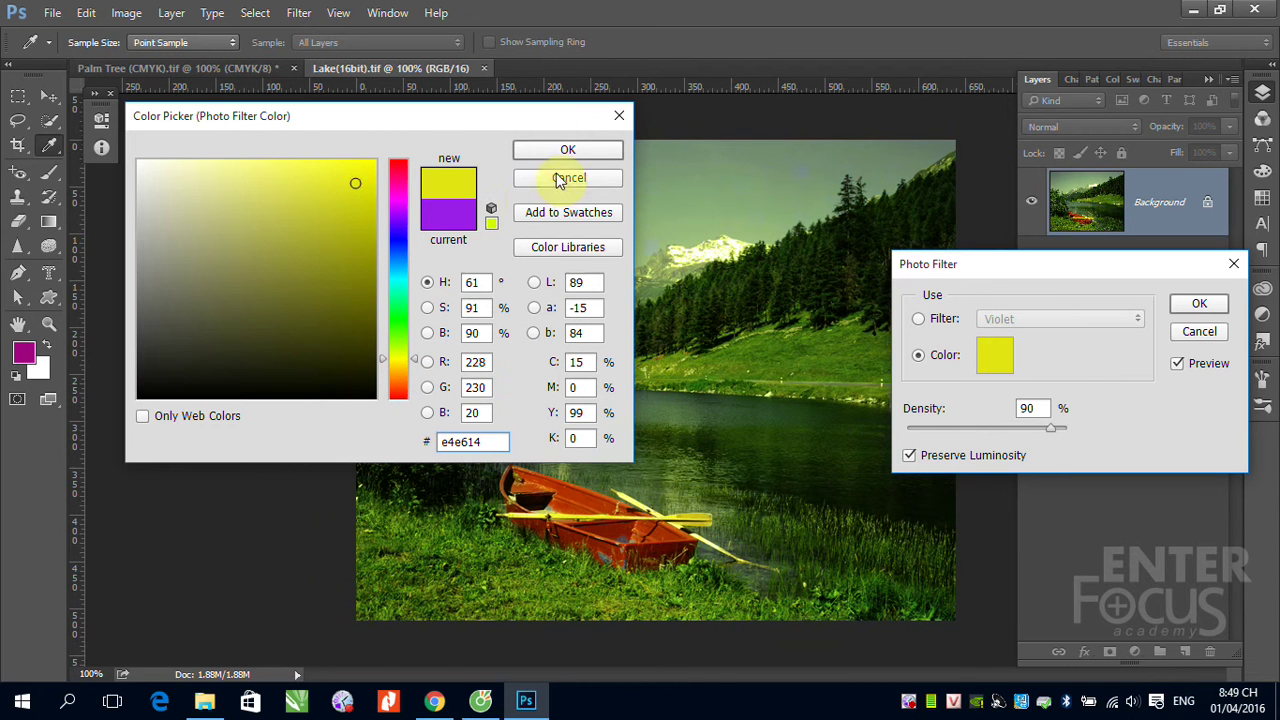
left_click(565, 151)
mouse_move(1050, 428)
left_mouse_down()
mouse_move(934, 433)
mouse_move(982, 434)
left_mouse_up()
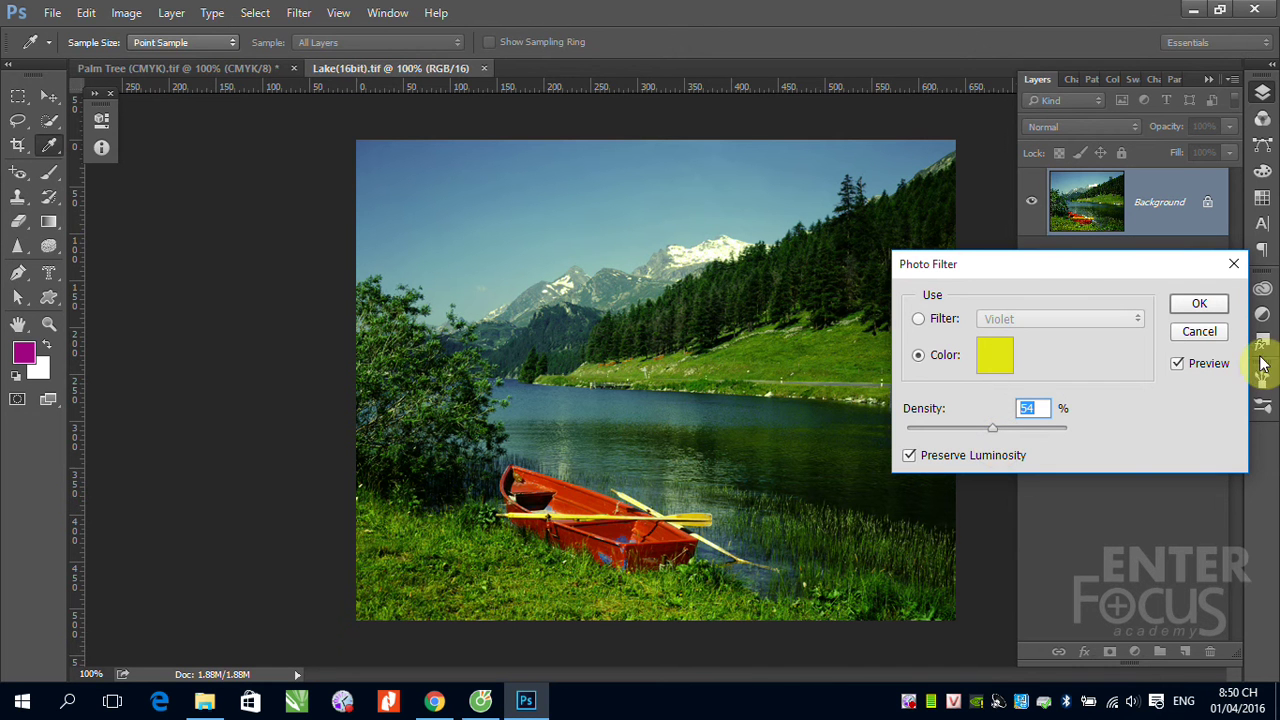
left_click(1195, 334)
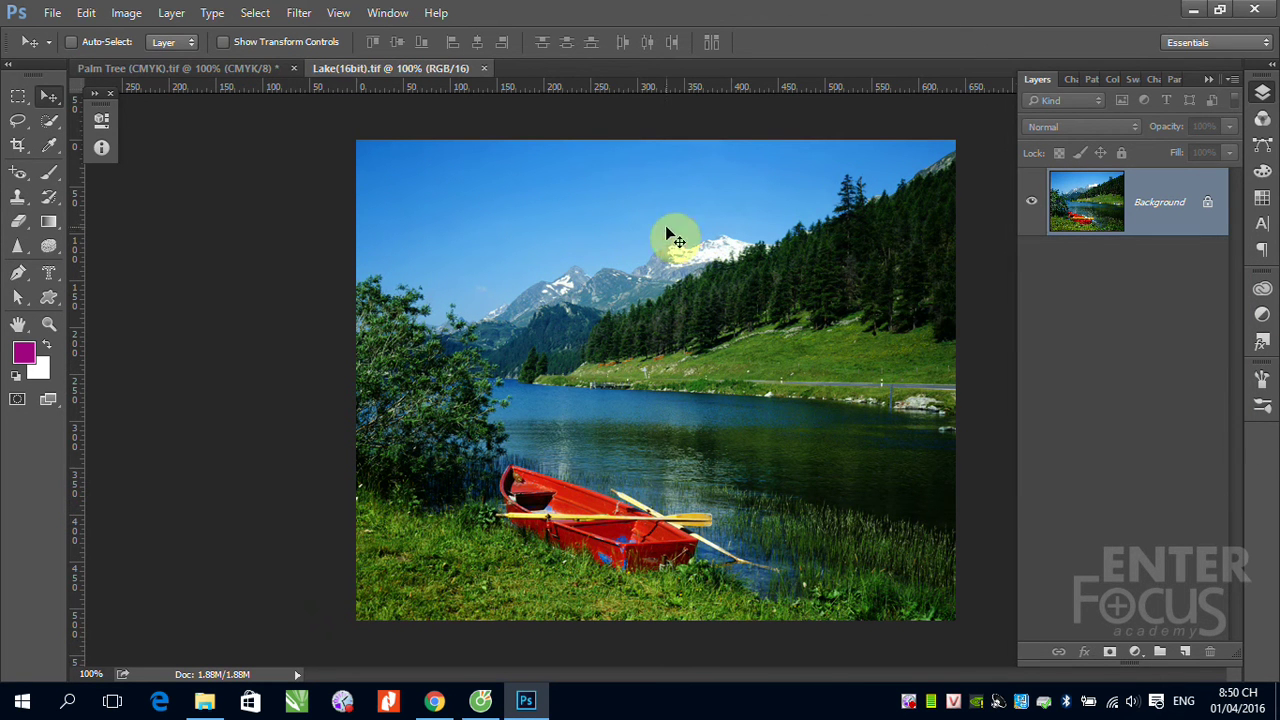
left_click(130, 14)
mouse_move(154, 60)
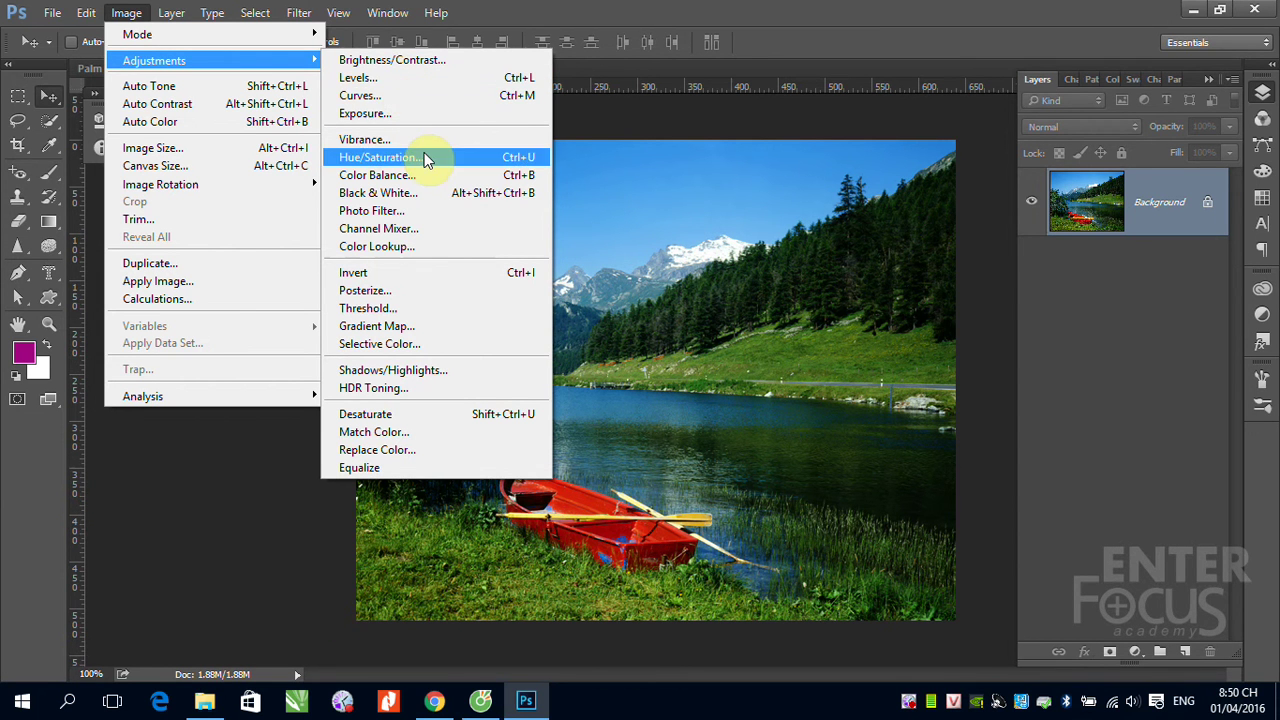
left_click(391, 329)
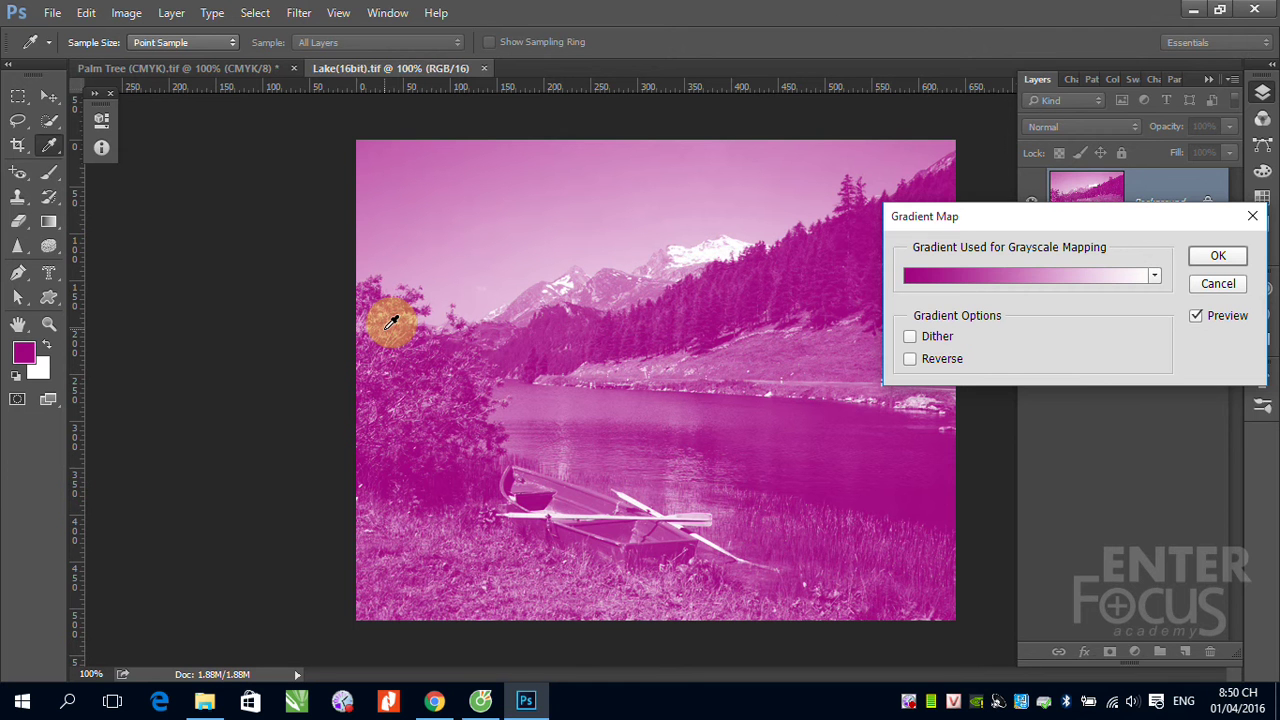
left_click(1154, 276)
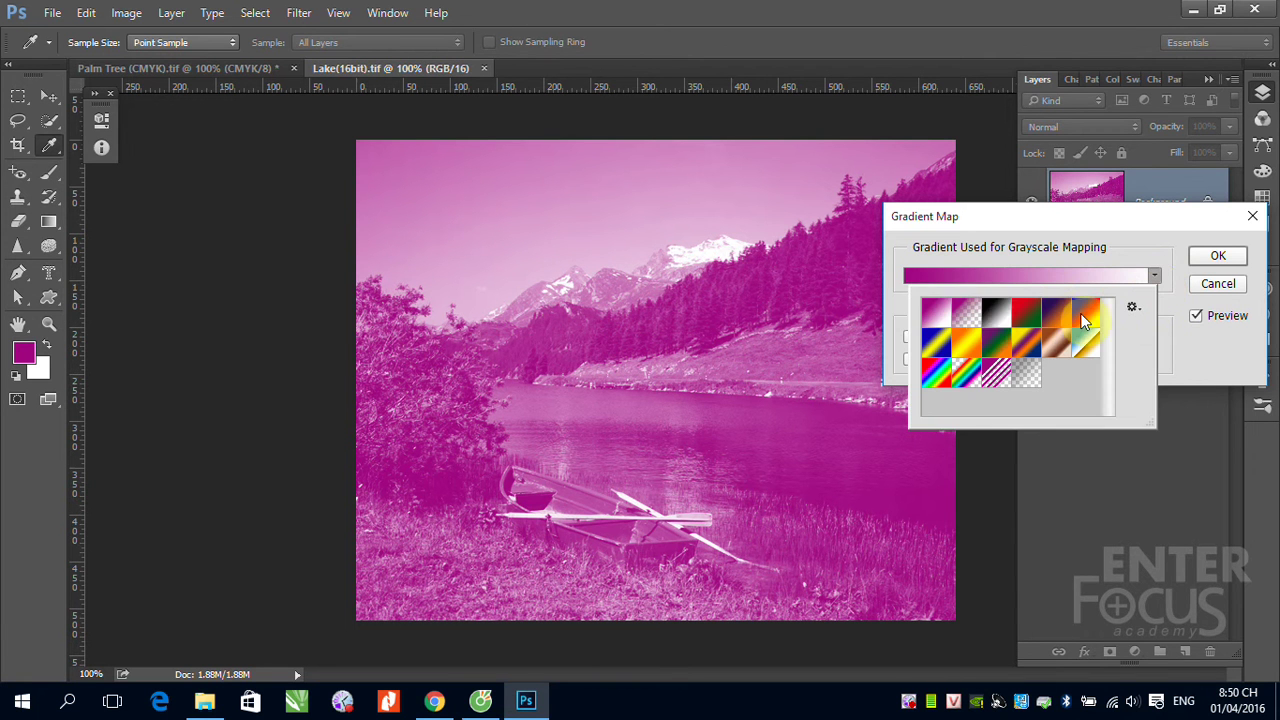
left_click(1025, 320)
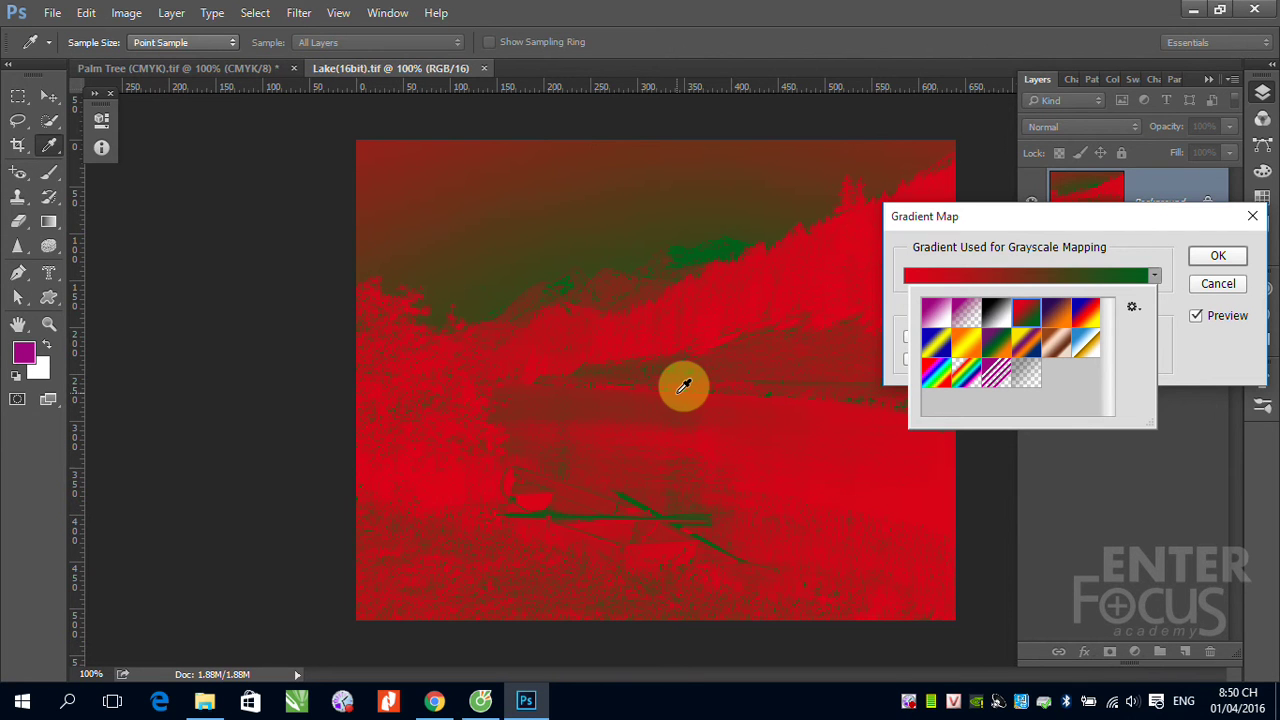
left_click(970, 343)
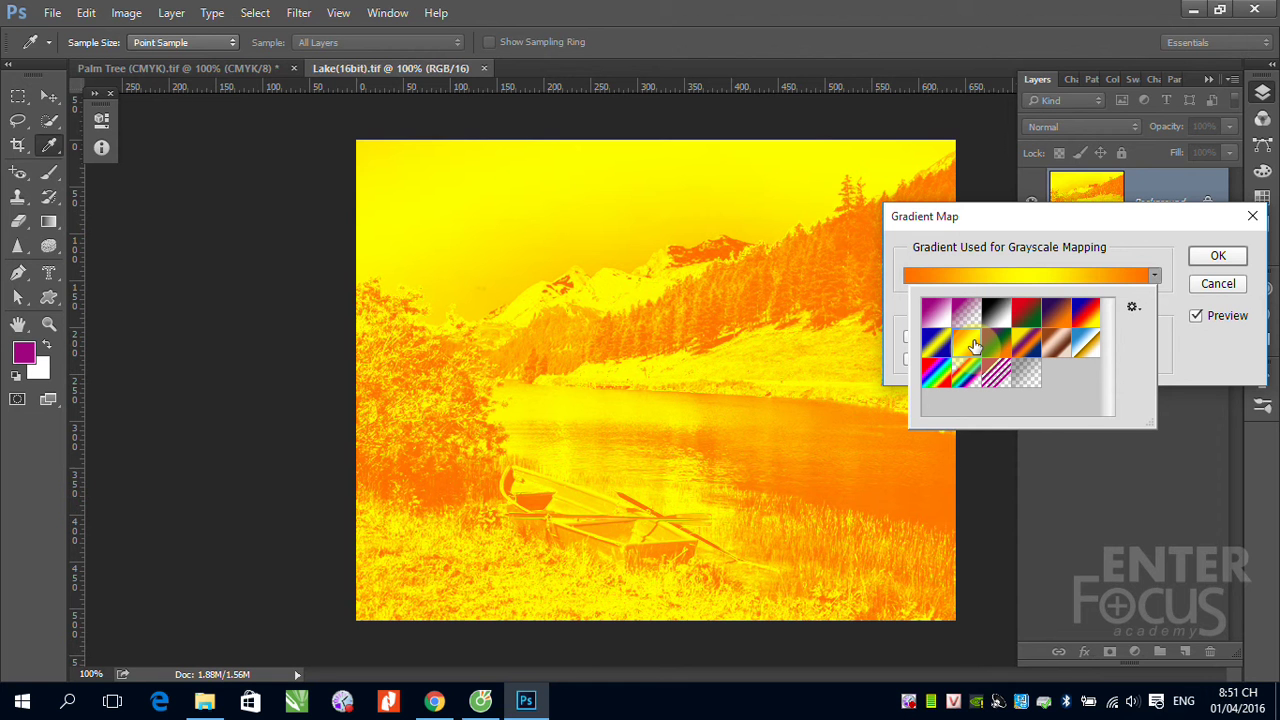
left_click(996, 343)
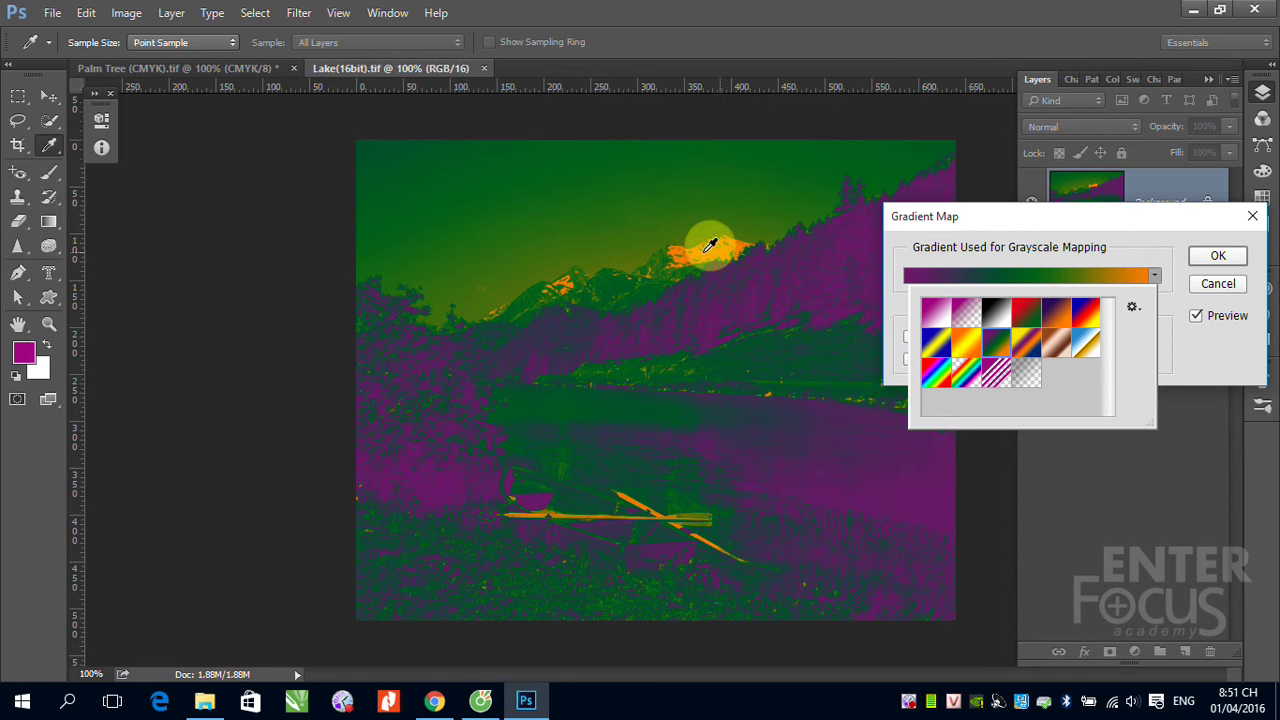
left_click(1028, 345)
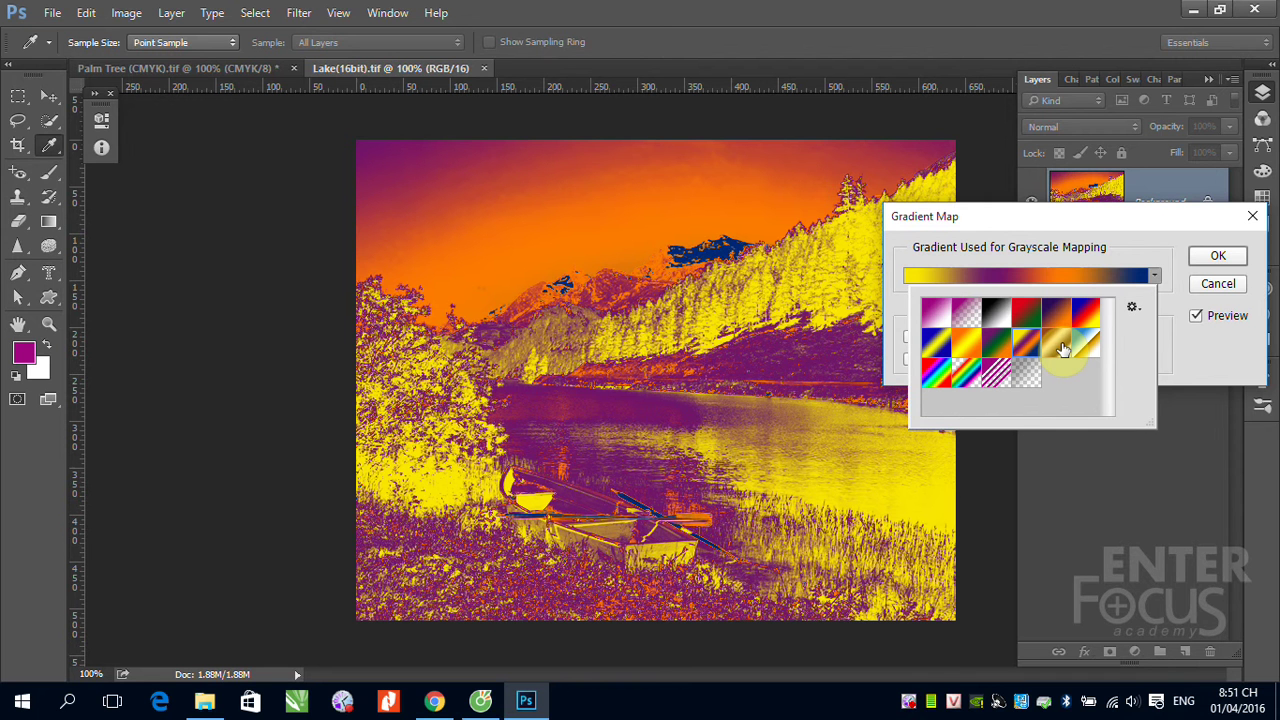
left_click(1240, 286)
left_click(1240, 286)
key("v")
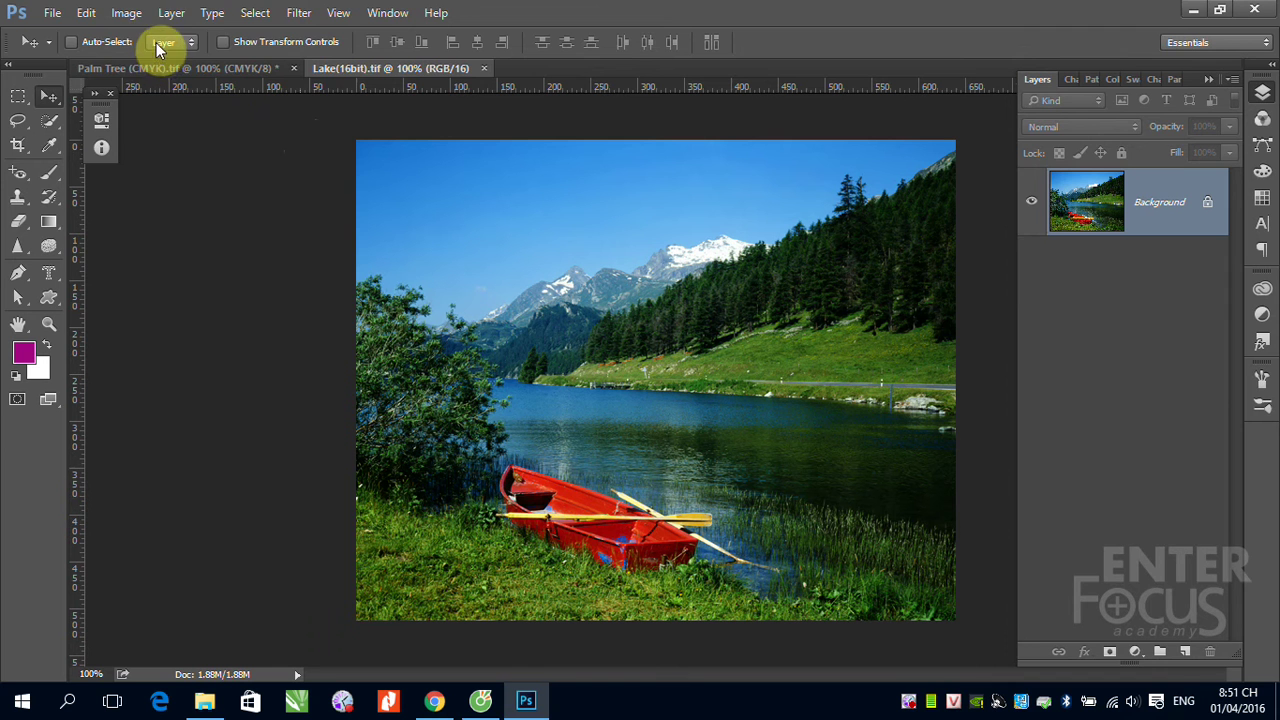
Step: Invert the photo into a negative, then invert again to restore its original colours
left_click(138, 15)
mouse_move(154, 60)
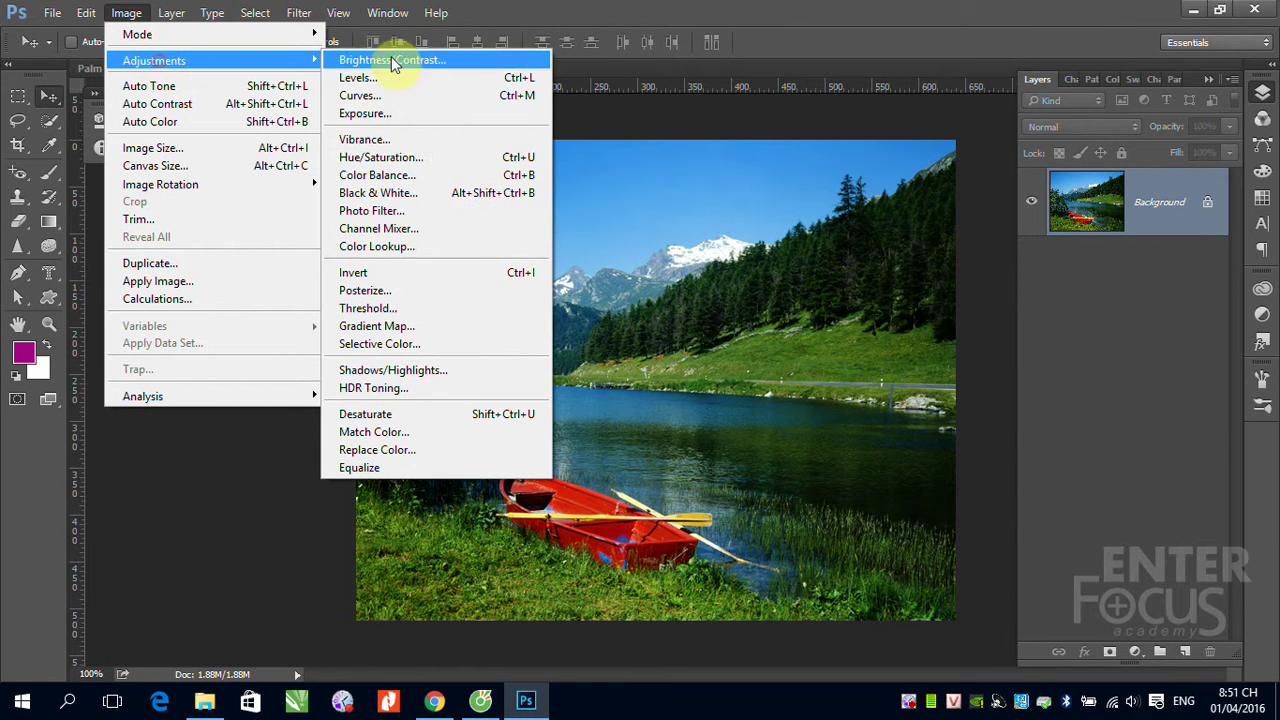
left_click(477, 273)
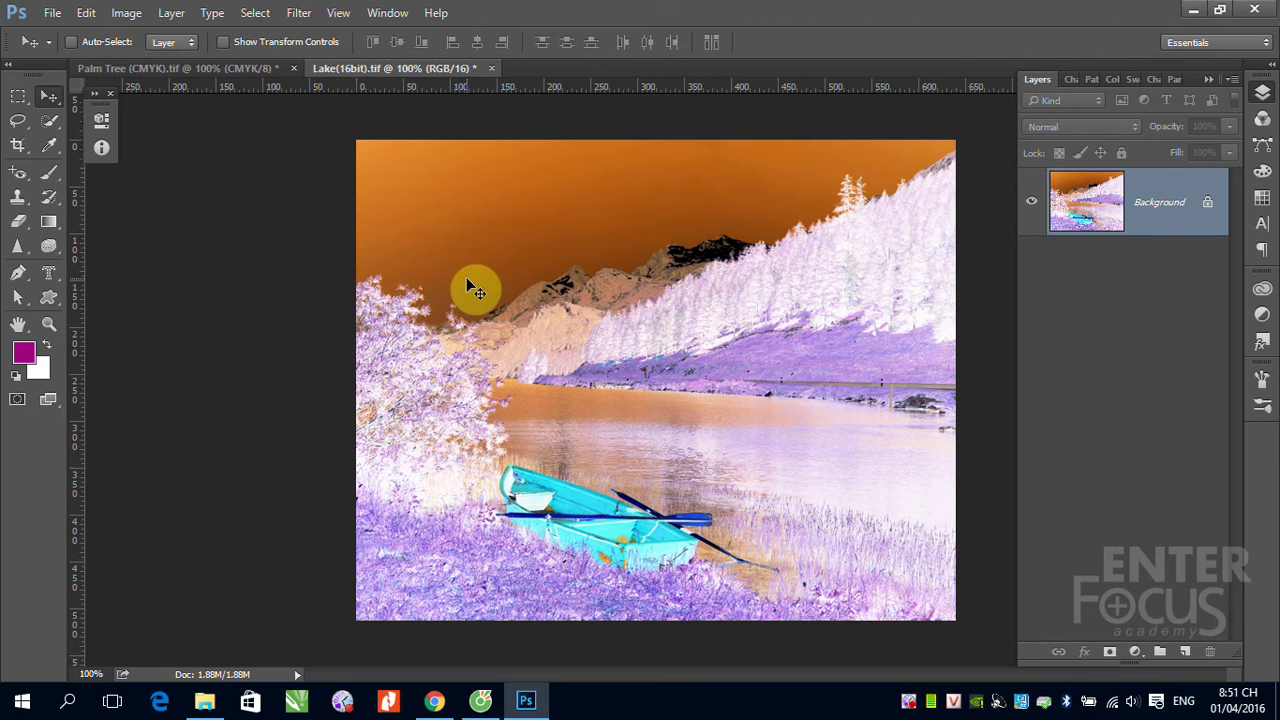
left_click(128, 13)
mouse_move(154, 60)
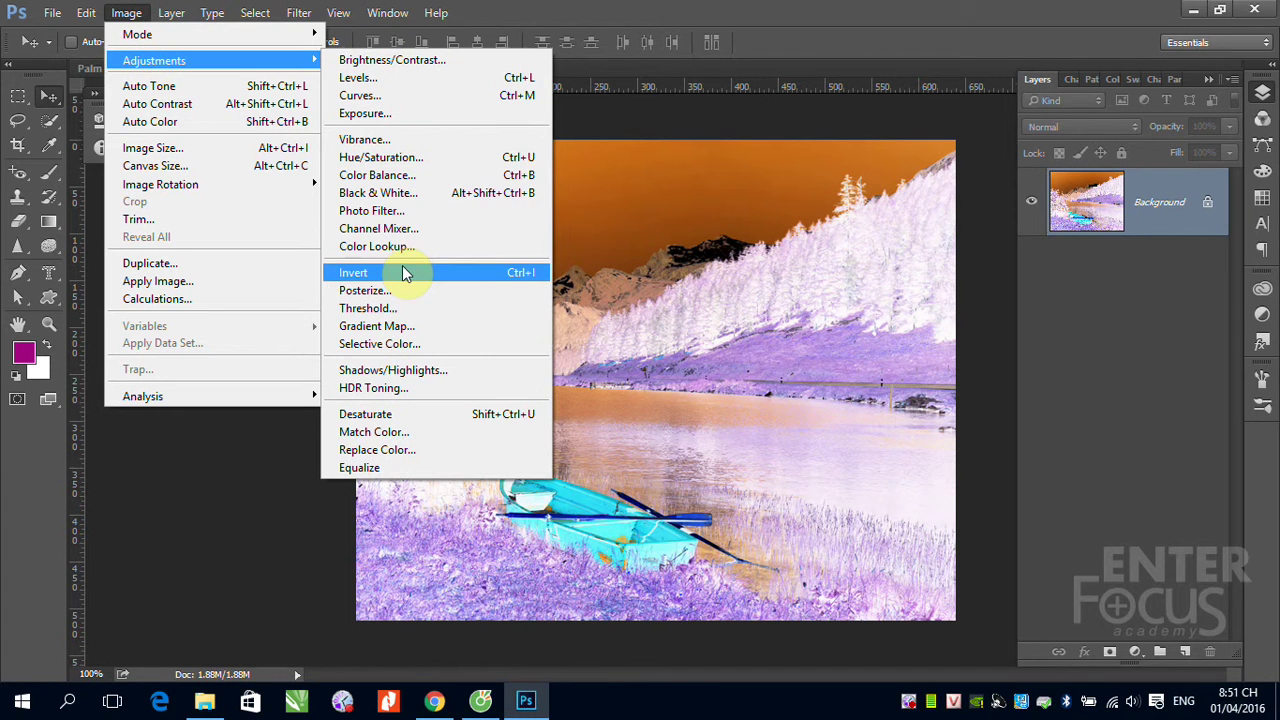
left_click(402, 274)
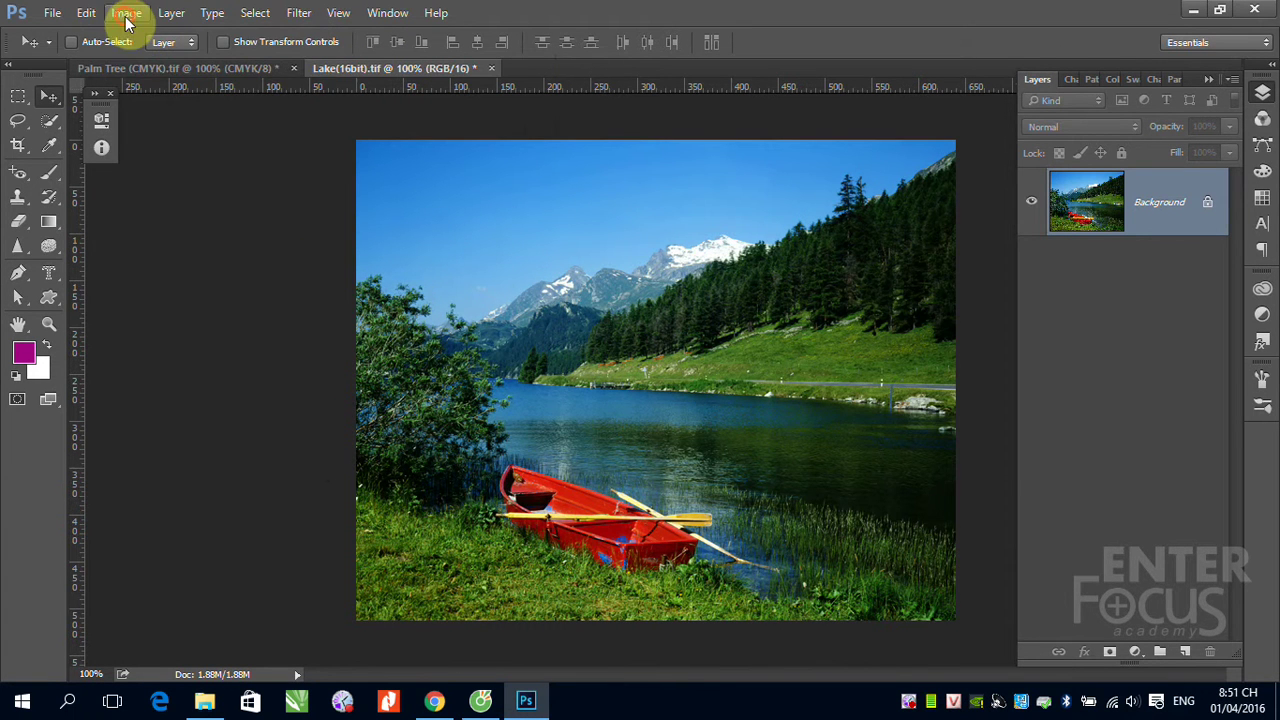
left_click(128, 13)
mouse_move(154, 60)
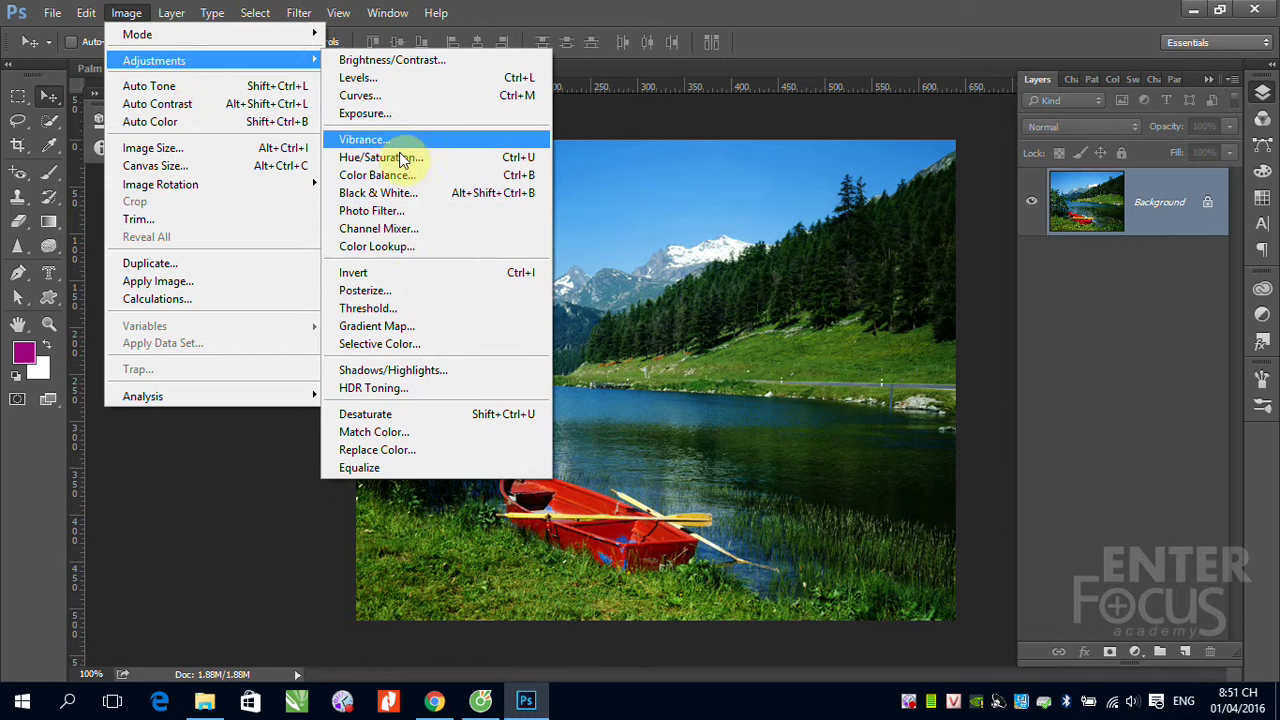
Step: Choose Posterize, previewing the lake photo at 4 levels
left_click(380, 290)
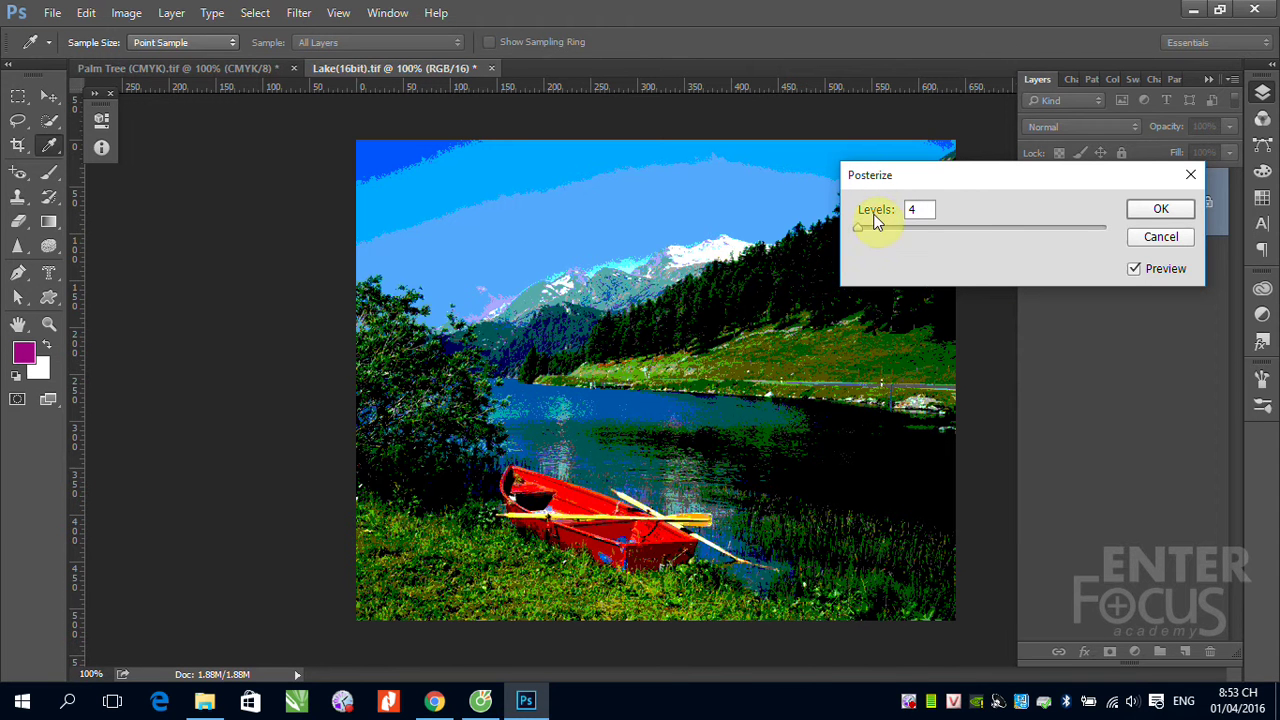
Step: Drag Posterize Levels near maximum, then back down to about 10, and cancel Posterize
left_click_drag(862, 235, 1070, 238)
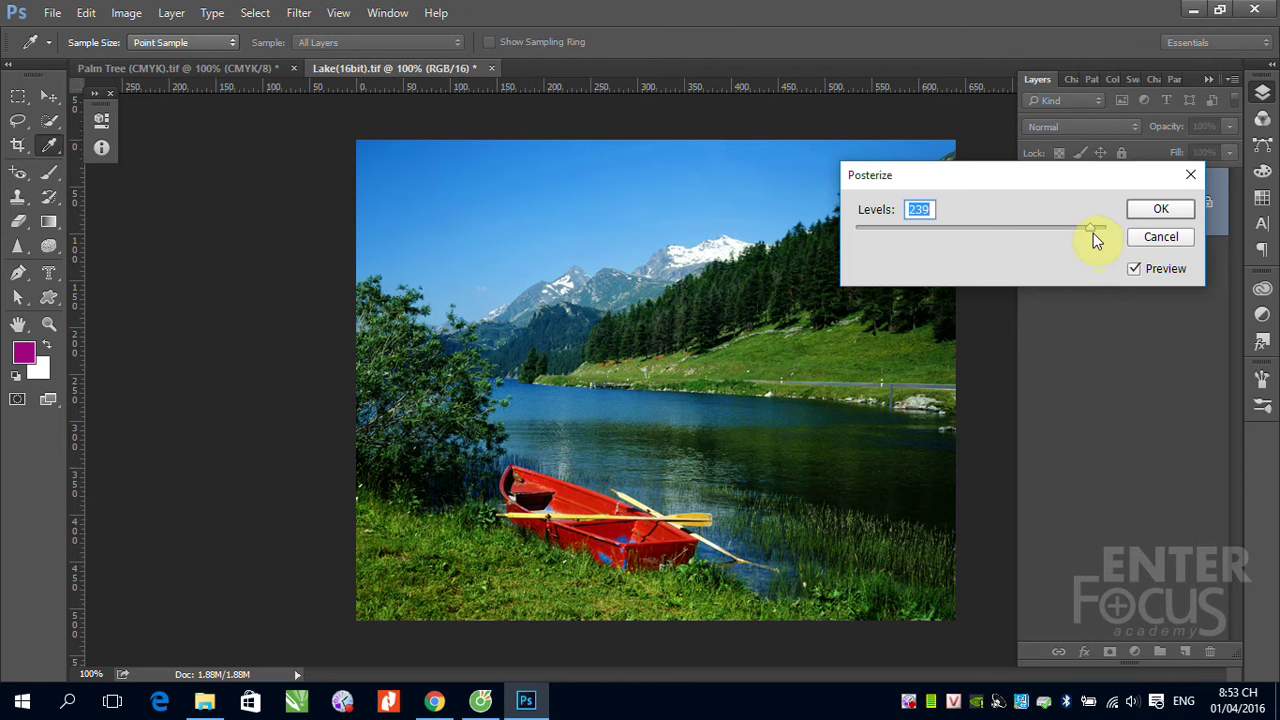
left_click_drag(1093, 233, 1017, 235)
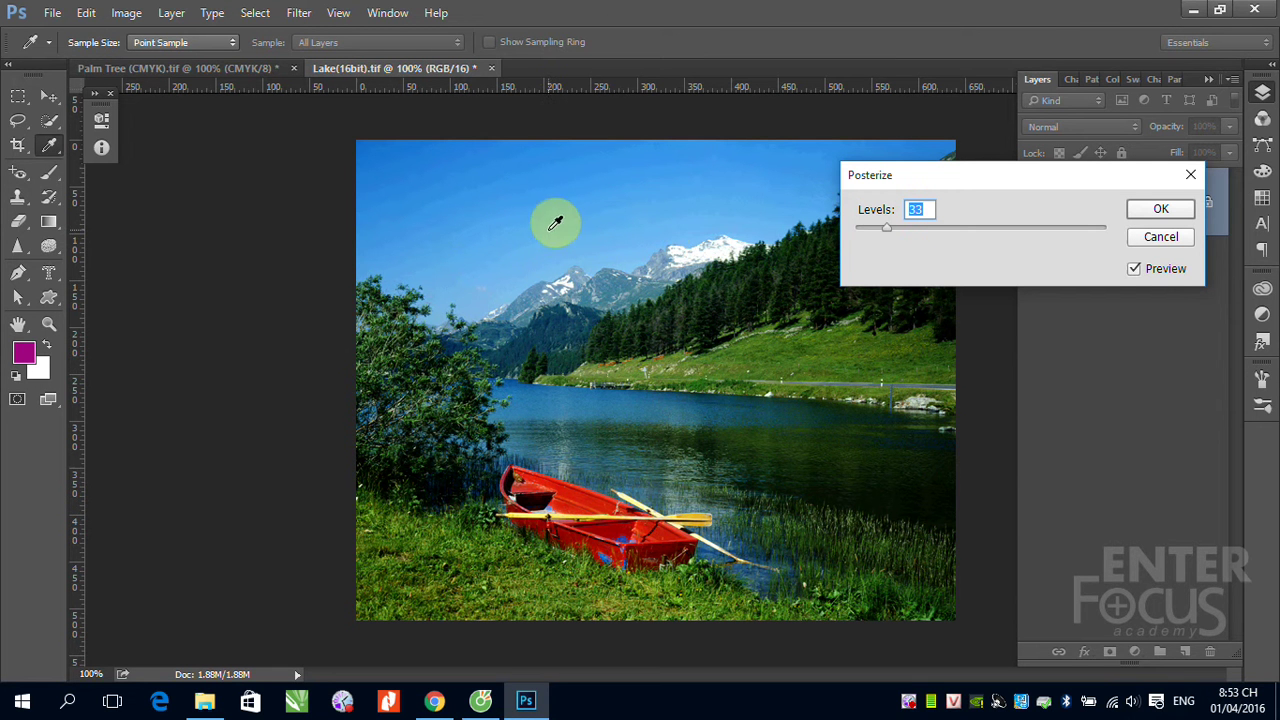
left_click_drag(888, 235, 886, 234)
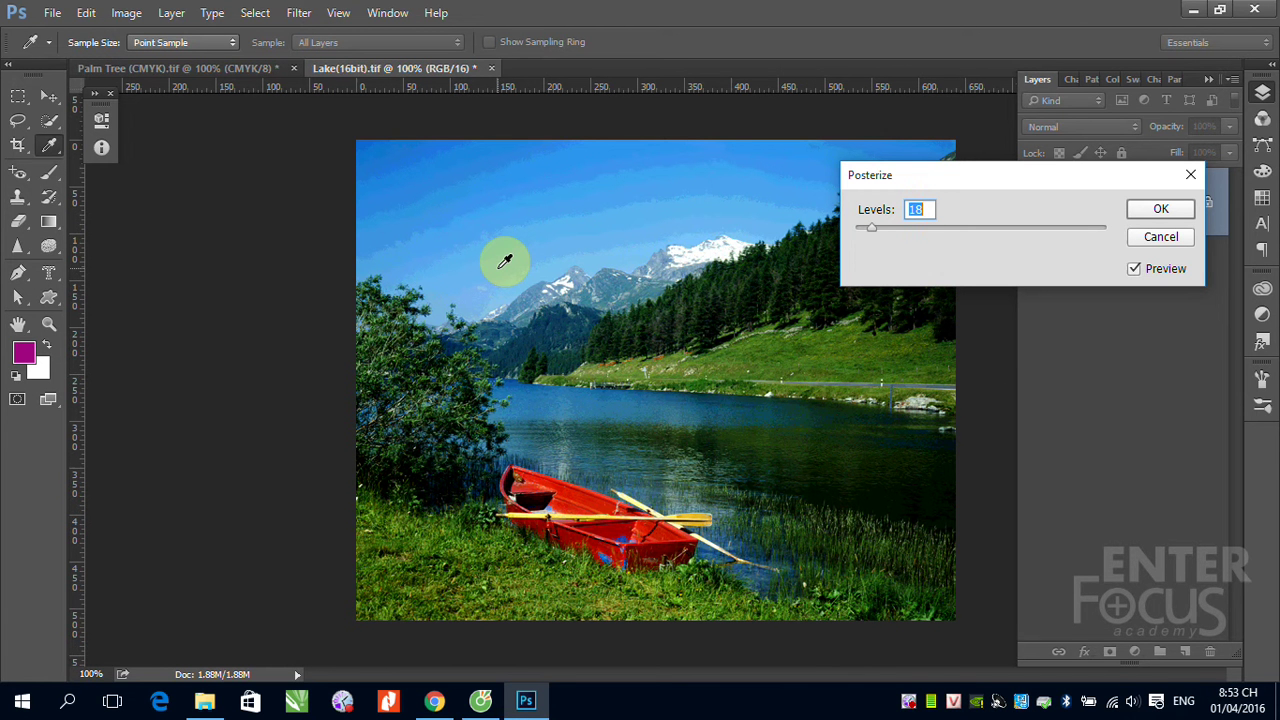
left_click_drag(873, 229, 859, 235)
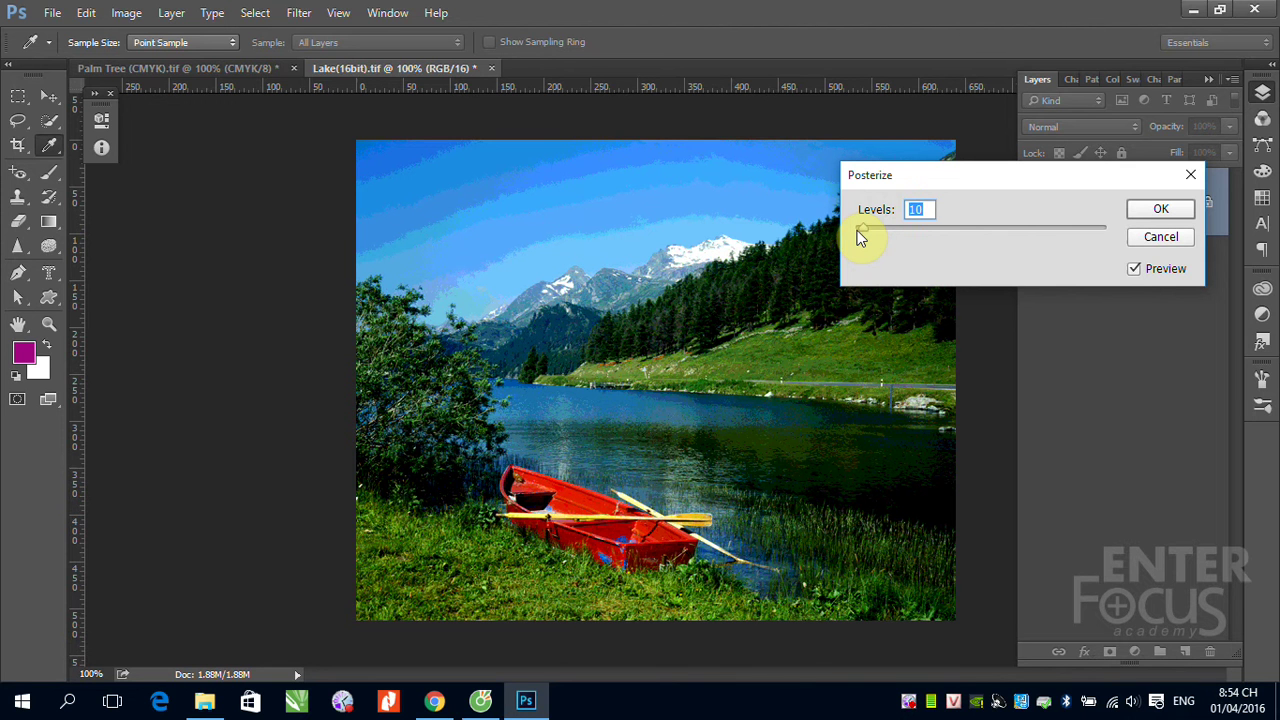
left_click(1153, 247)
Step: Open a Threshold preview of the photo and move its dialog off the image
key("v")
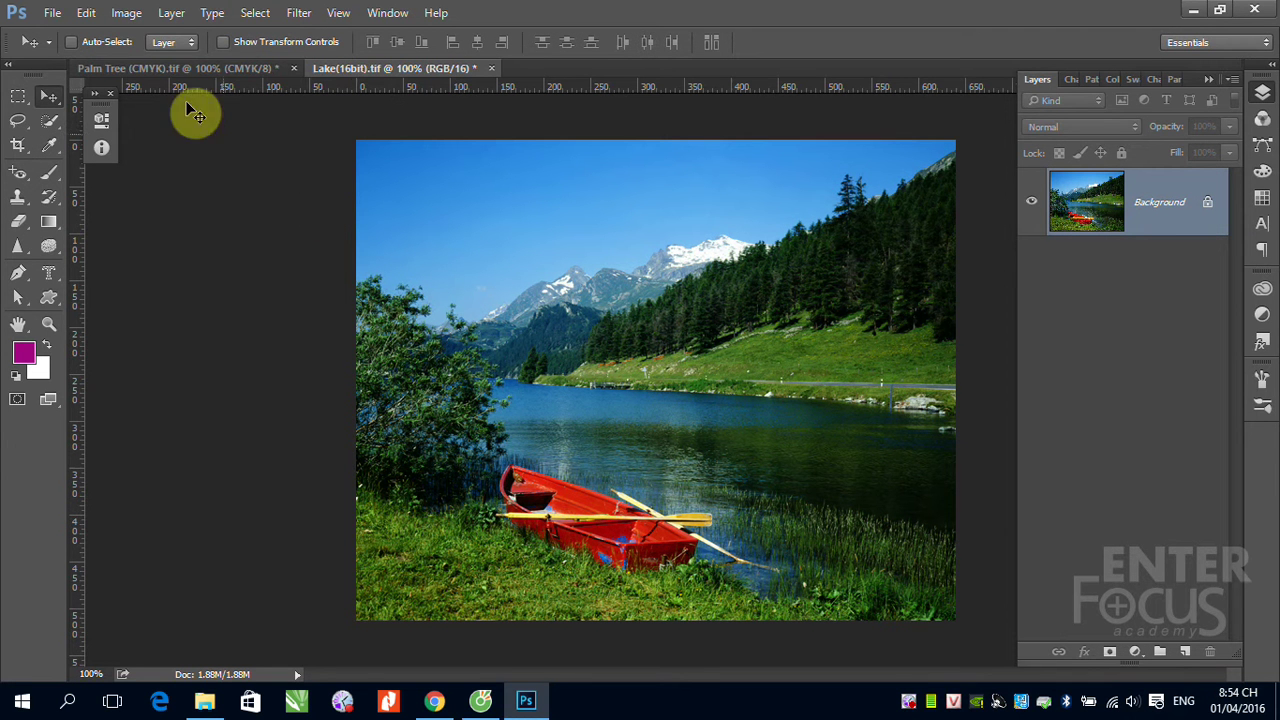
left_click(127, 13)
mouse_move(154, 61)
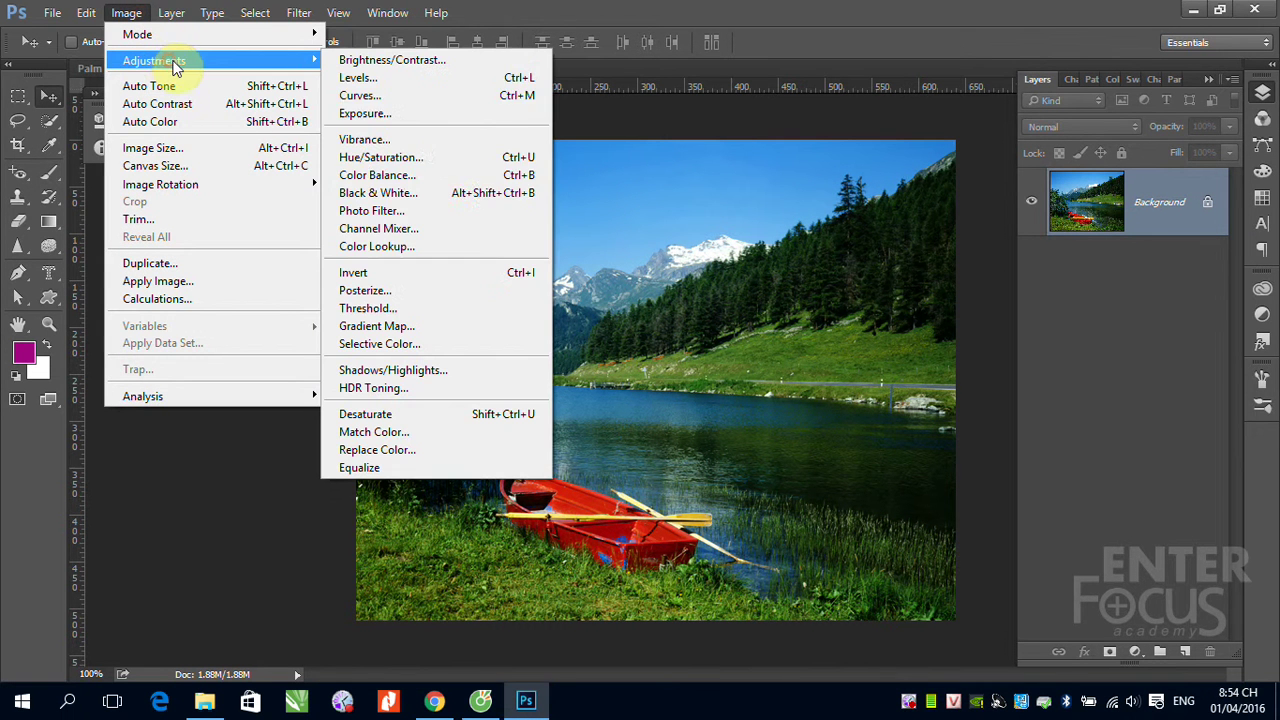
left_click(413, 310)
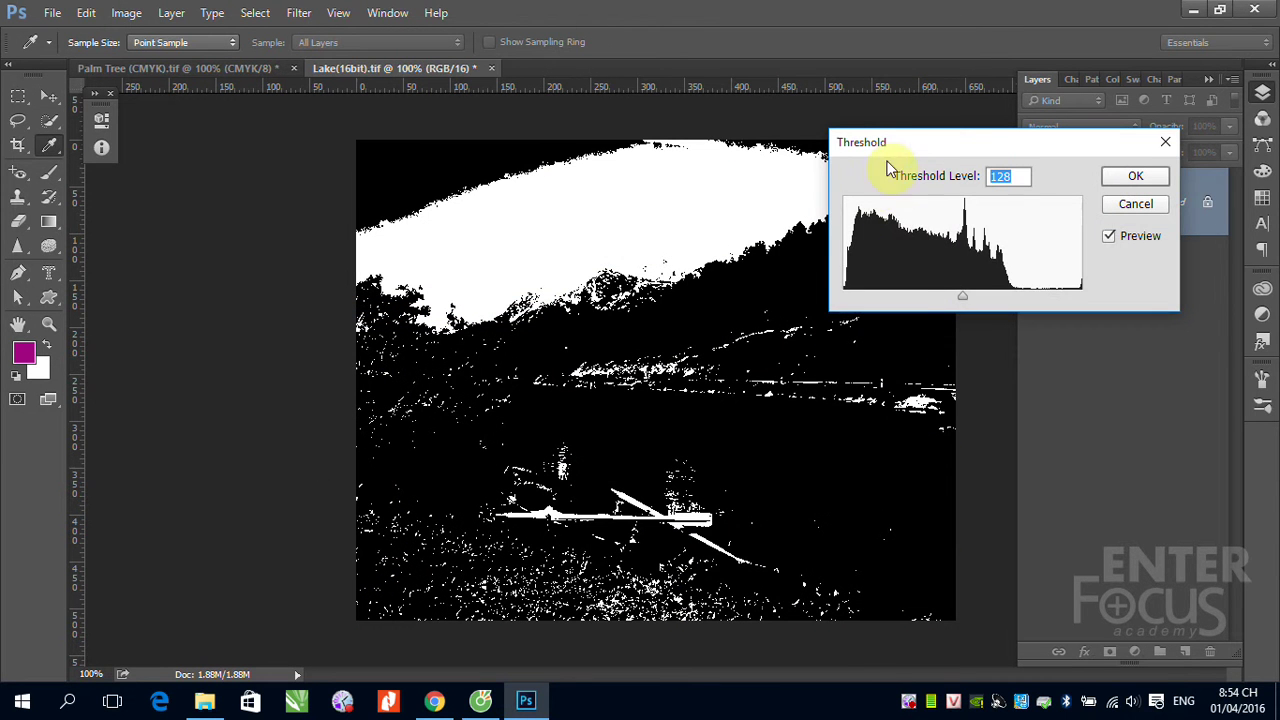
left_click_drag(899, 142, 1026, 143)
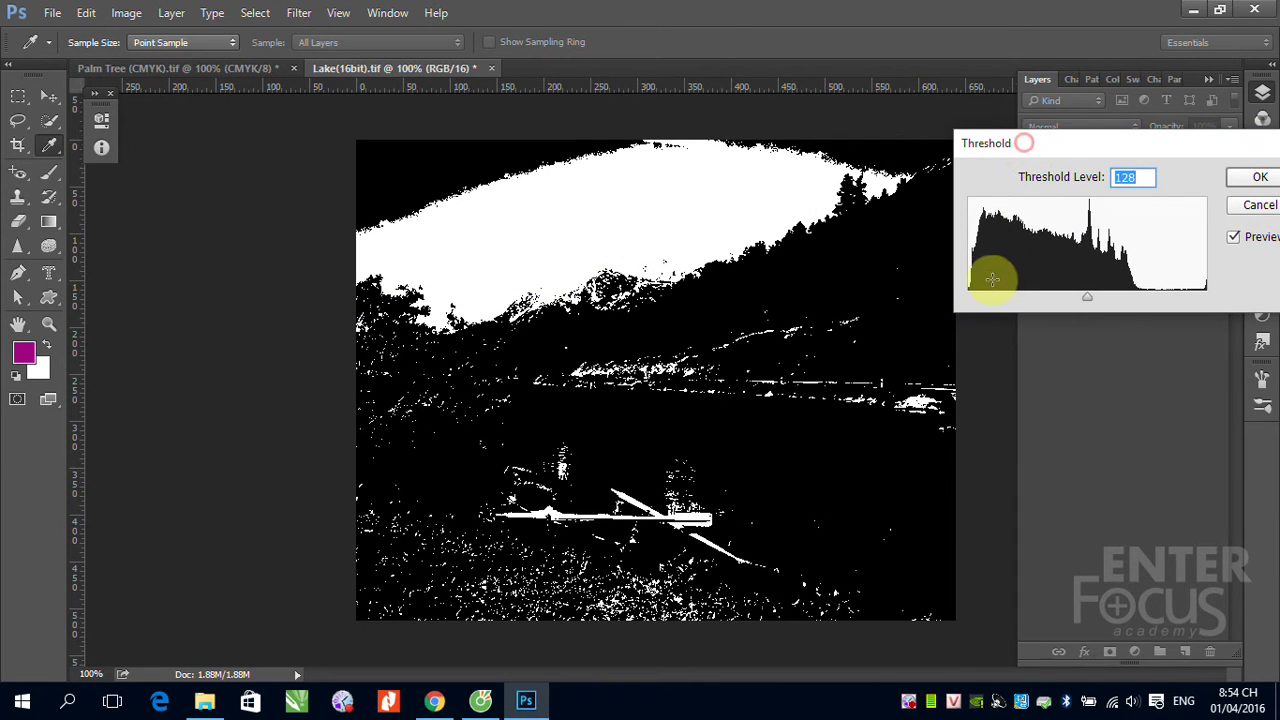
Step: Adjust the threshold level through several values, settling around 88
mouse_move(1085, 300)
left_mouse_down()
mouse_move(997, 306)
mouse_move(1024, 304)
left_mouse_up()
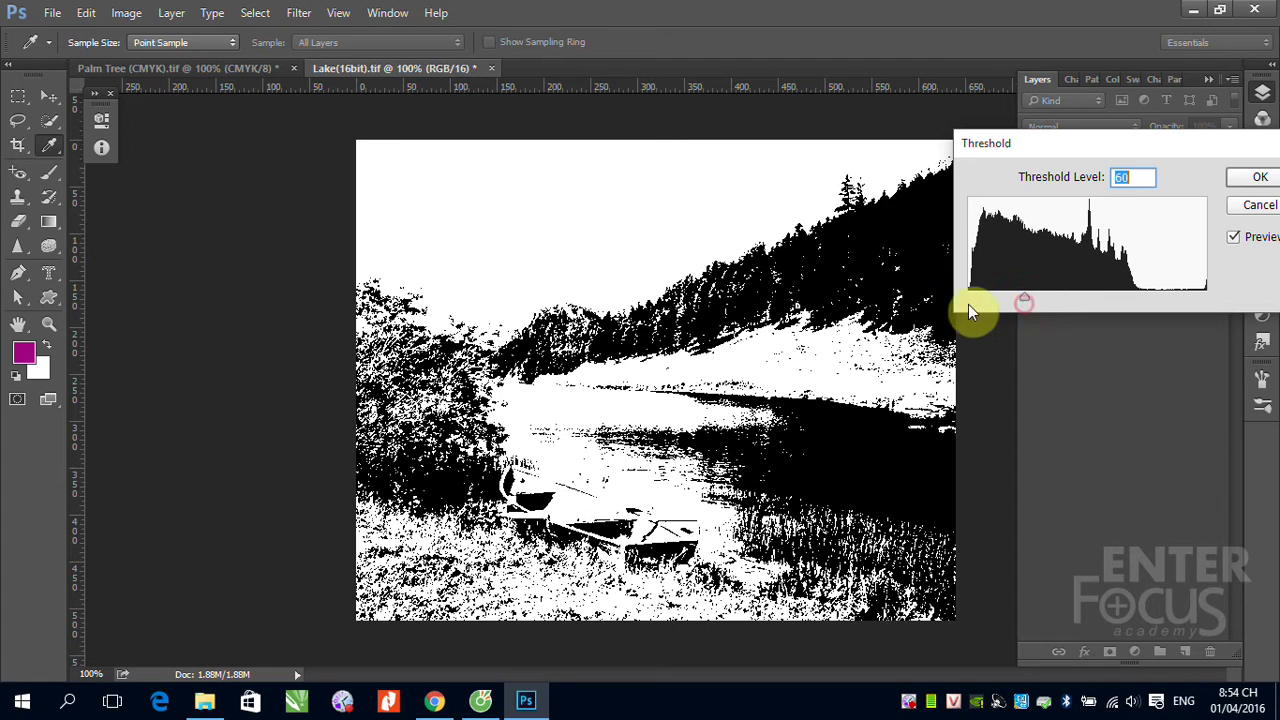
mouse_move(1017, 295)
left_mouse_down()
mouse_move(1043, 294)
mouse_move(990, 300)
left_mouse_up()
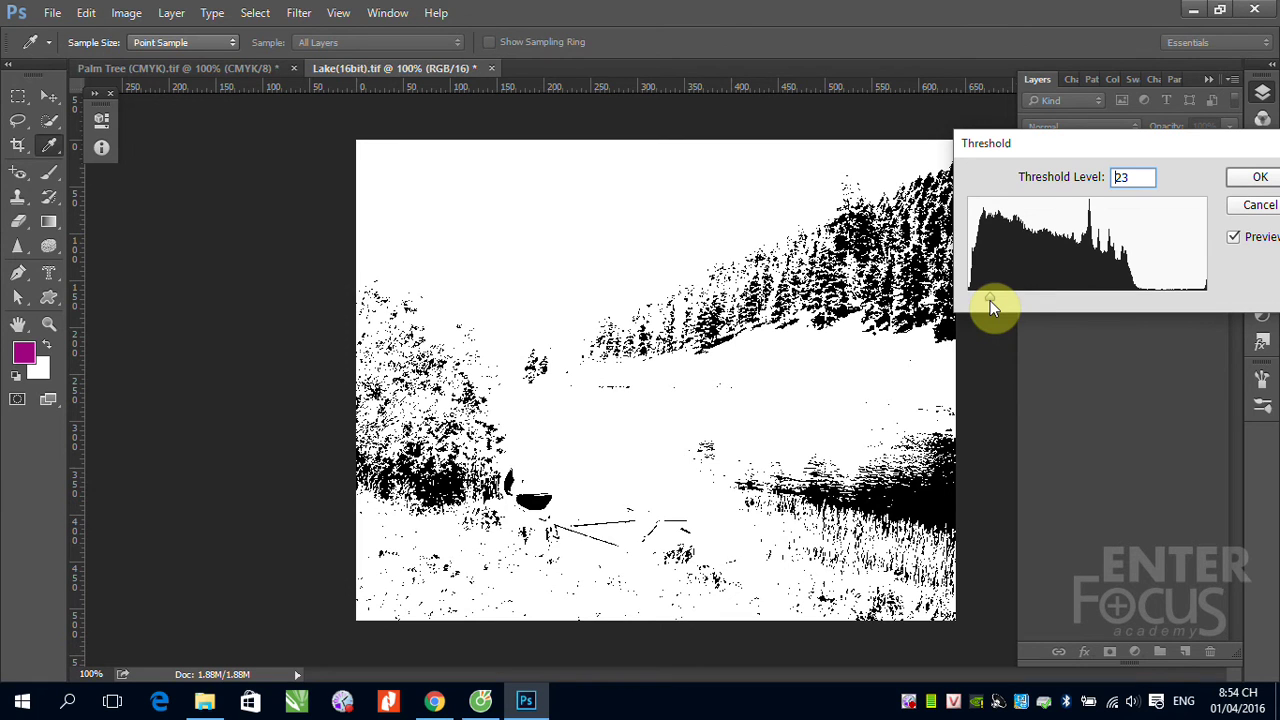
left_click_drag(990, 302, 1040, 300)
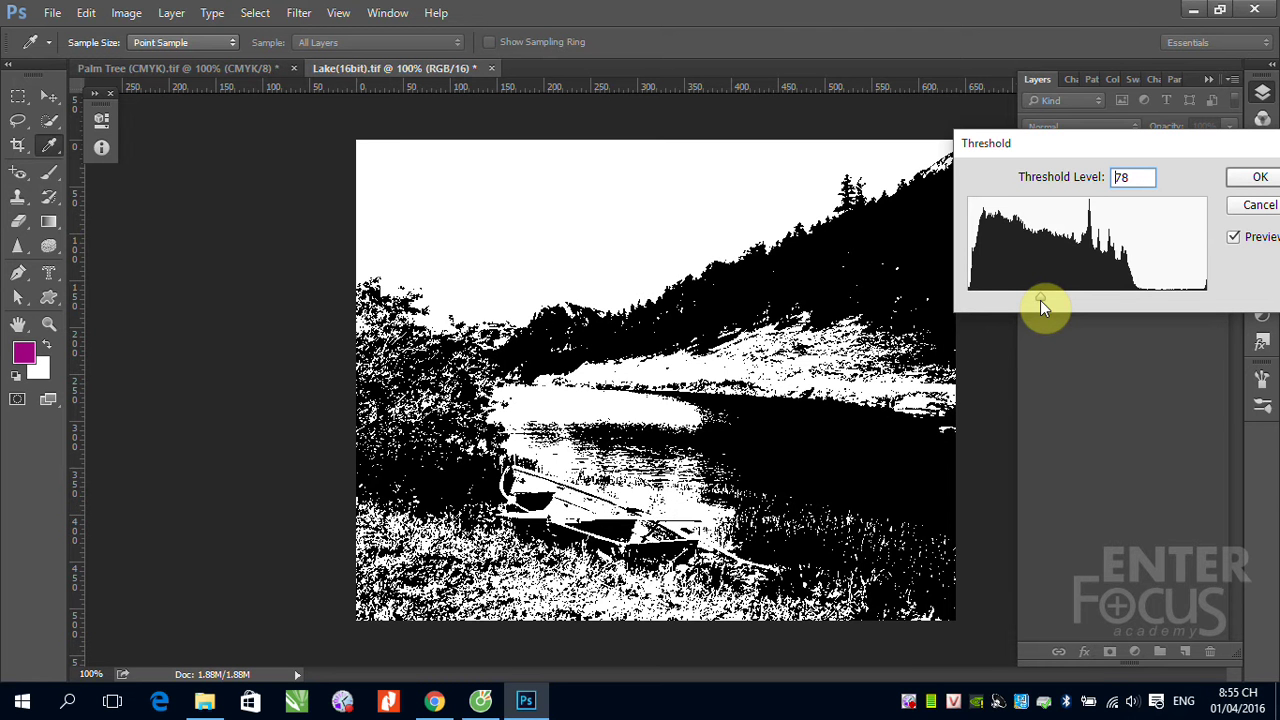
mouse_move(1040, 300)
left_mouse_down()
mouse_move(1063, 302)
mouse_move(1034, 300)
left_mouse_up()
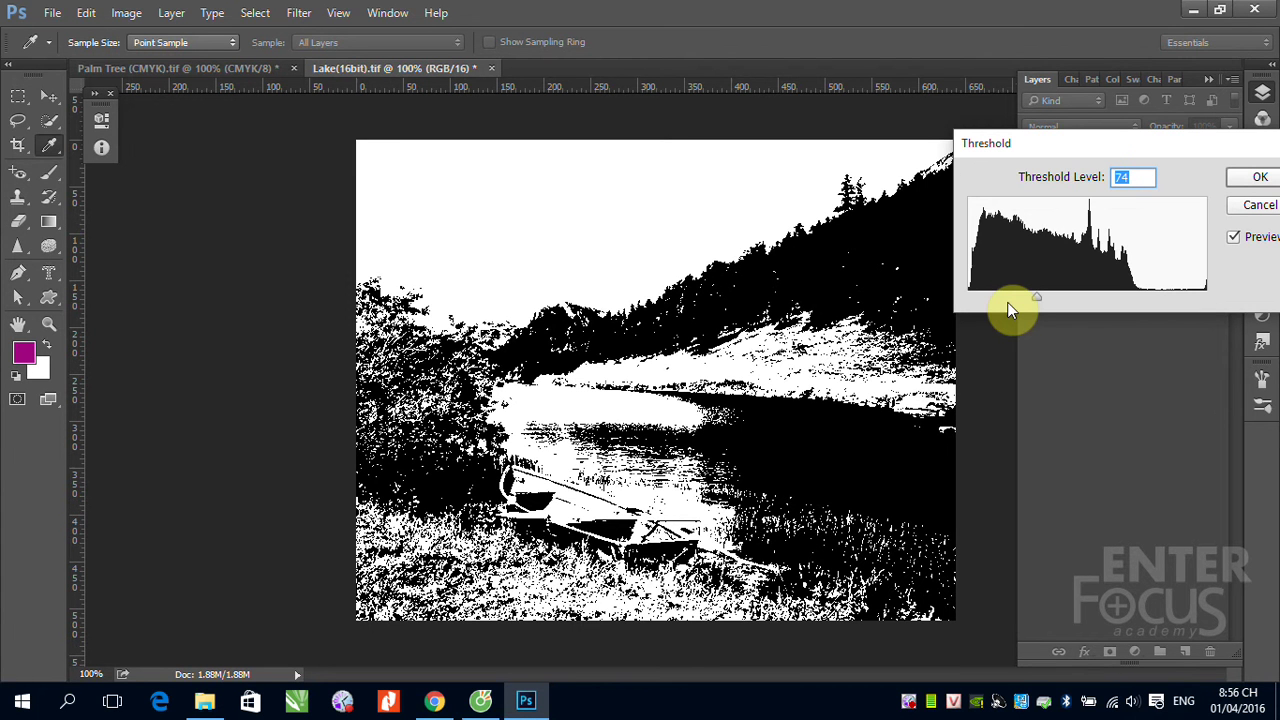
Step: Cancel the Threshold preview, returning the lake photo to full colour
left_click(1258, 205)
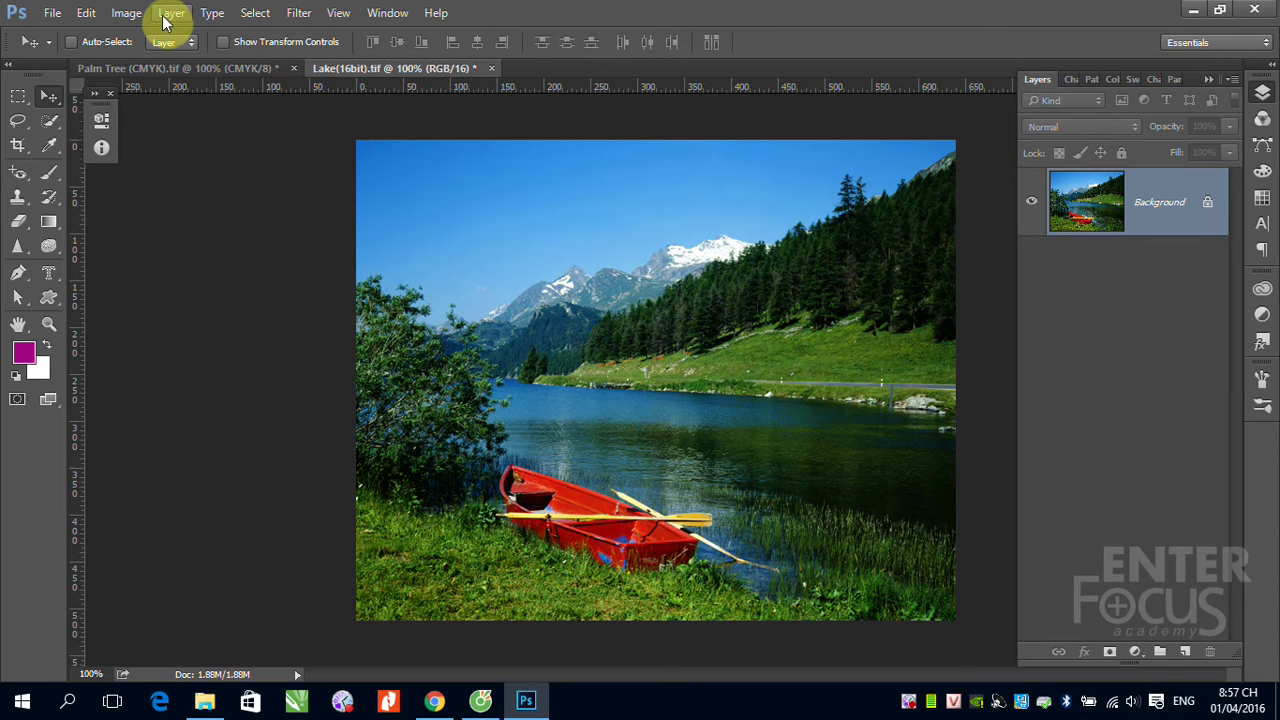
Step: Bring up the Layers panel's list of new fill and adjustment layer types
left_click(127, 14)
mouse_move(155, 60)
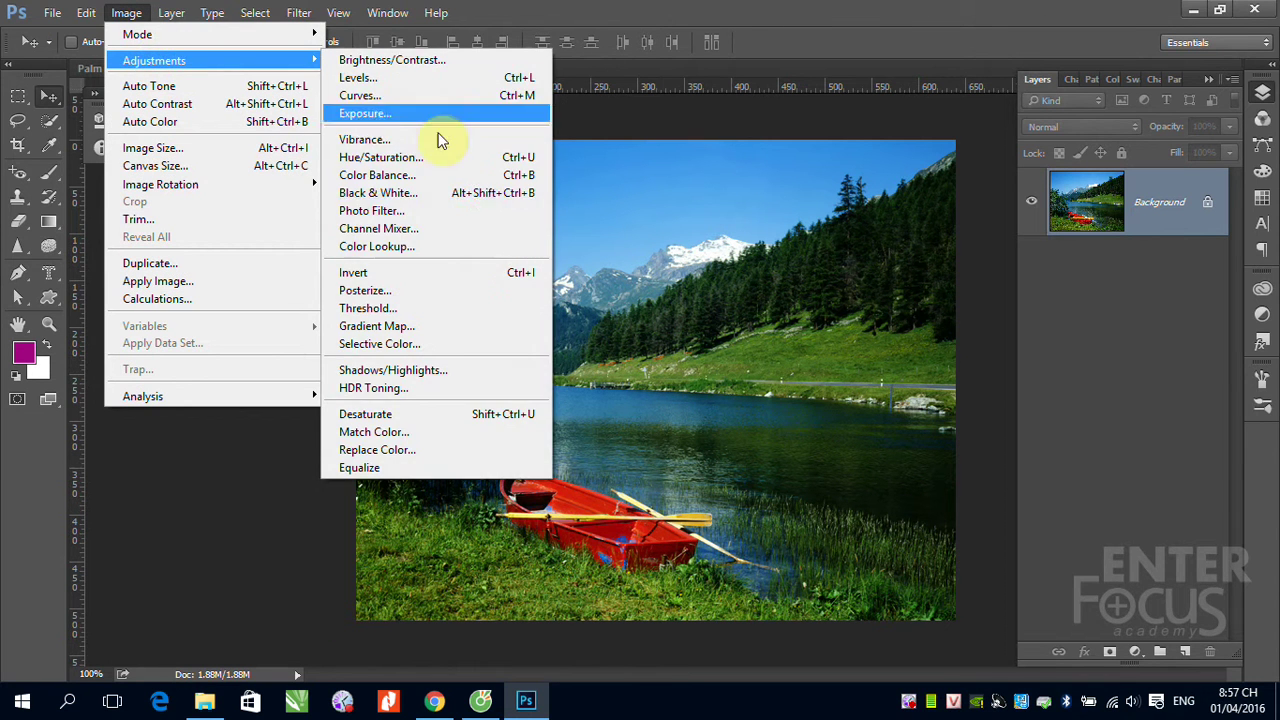
left_click(737, 14)
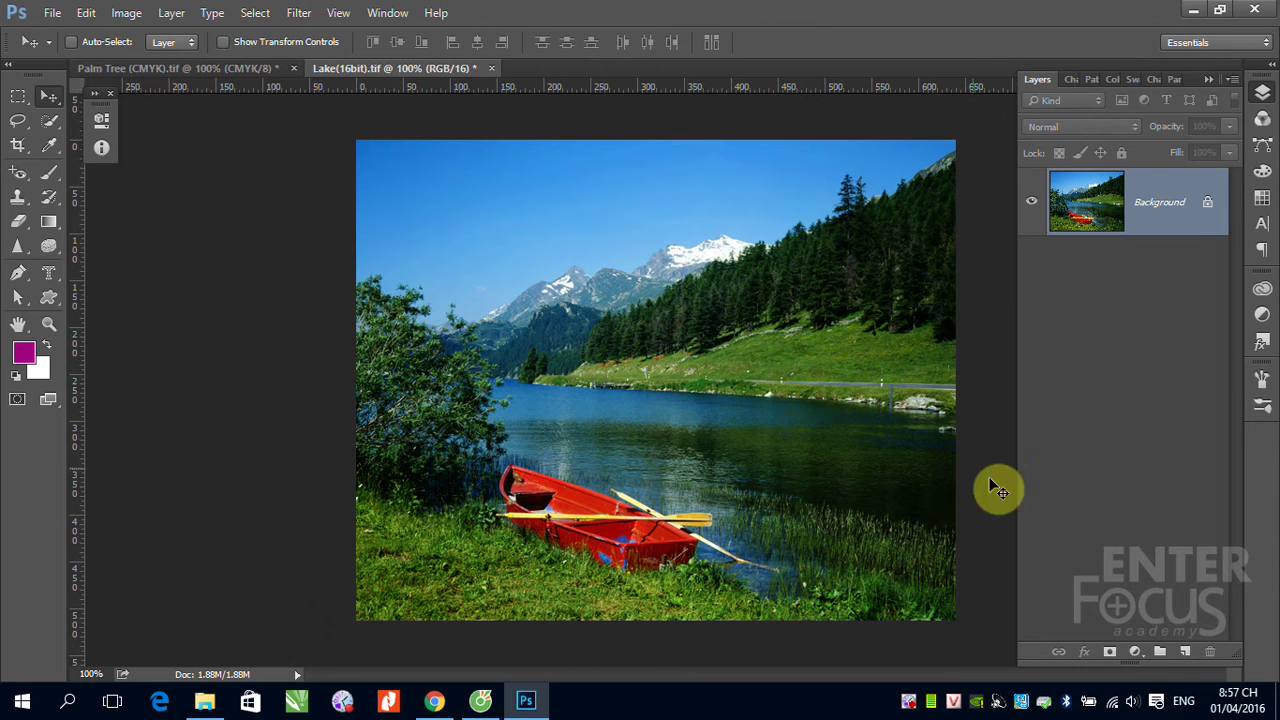
left_click(1136, 652)
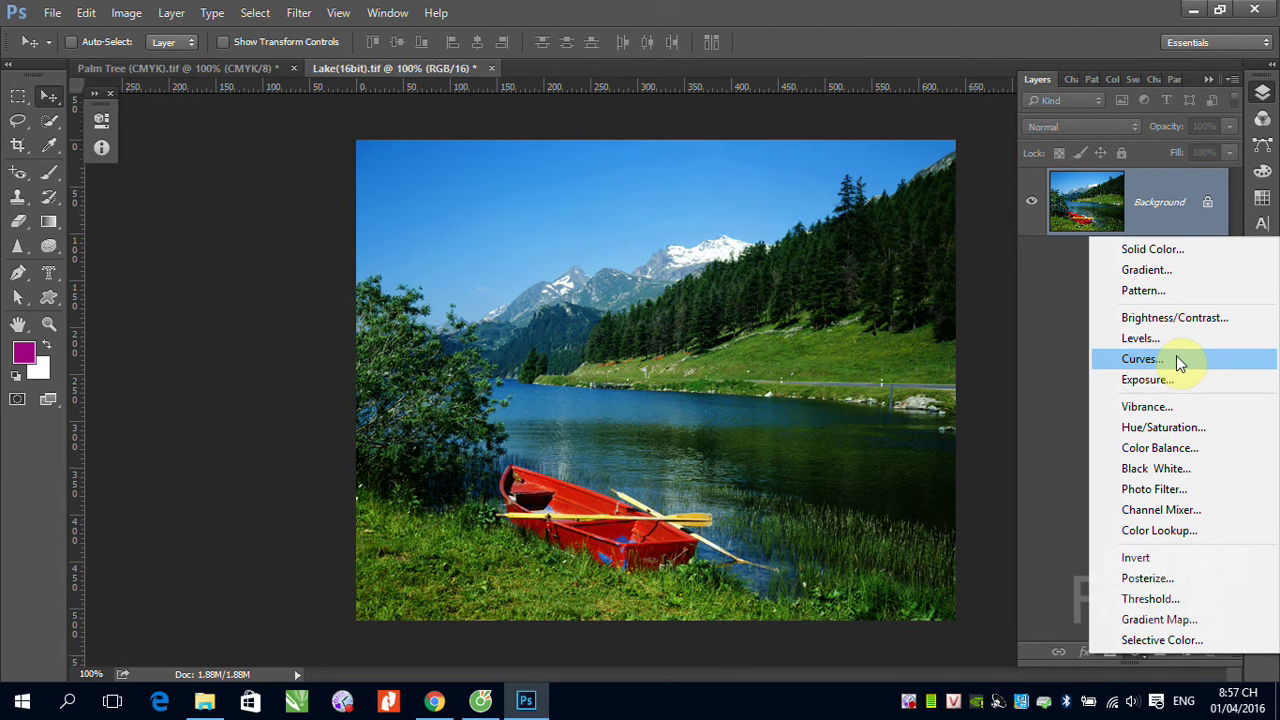
Step: Add a Hue/Saturation adjustment layer above the Background, with Hue, Saturation and Lightness at 0
left_click(173, 15)
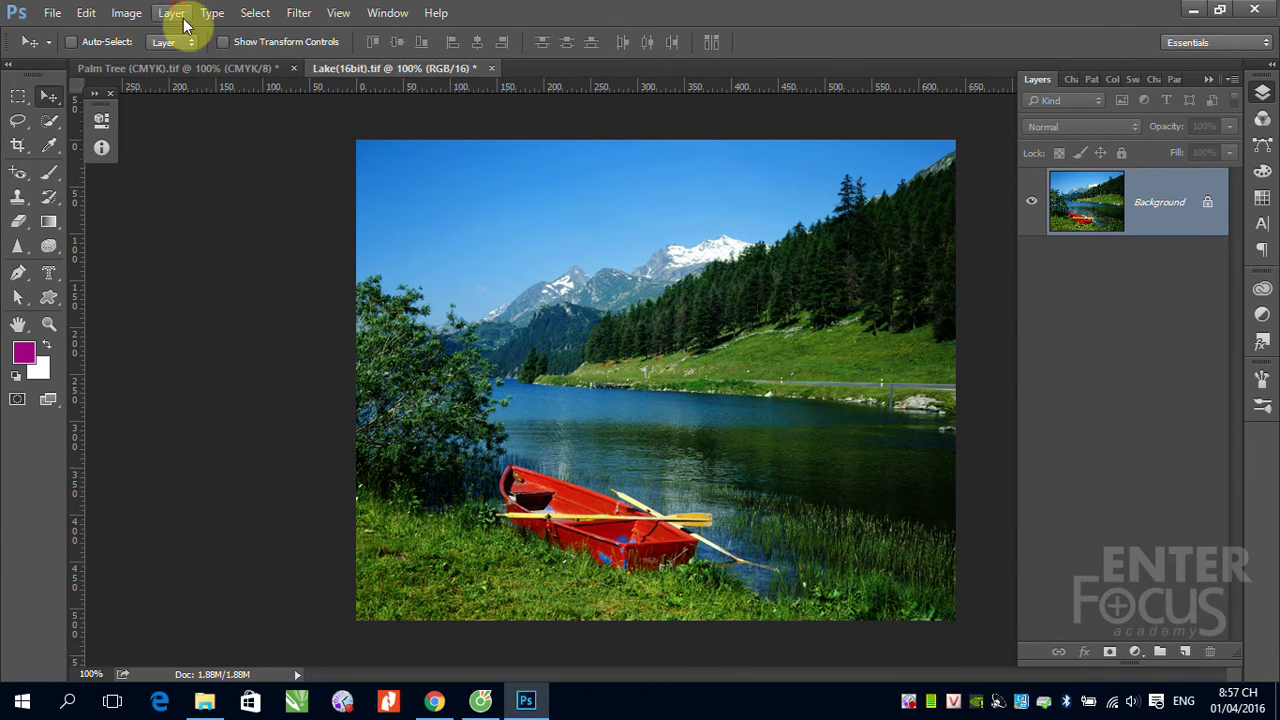
left_click(172, 18)
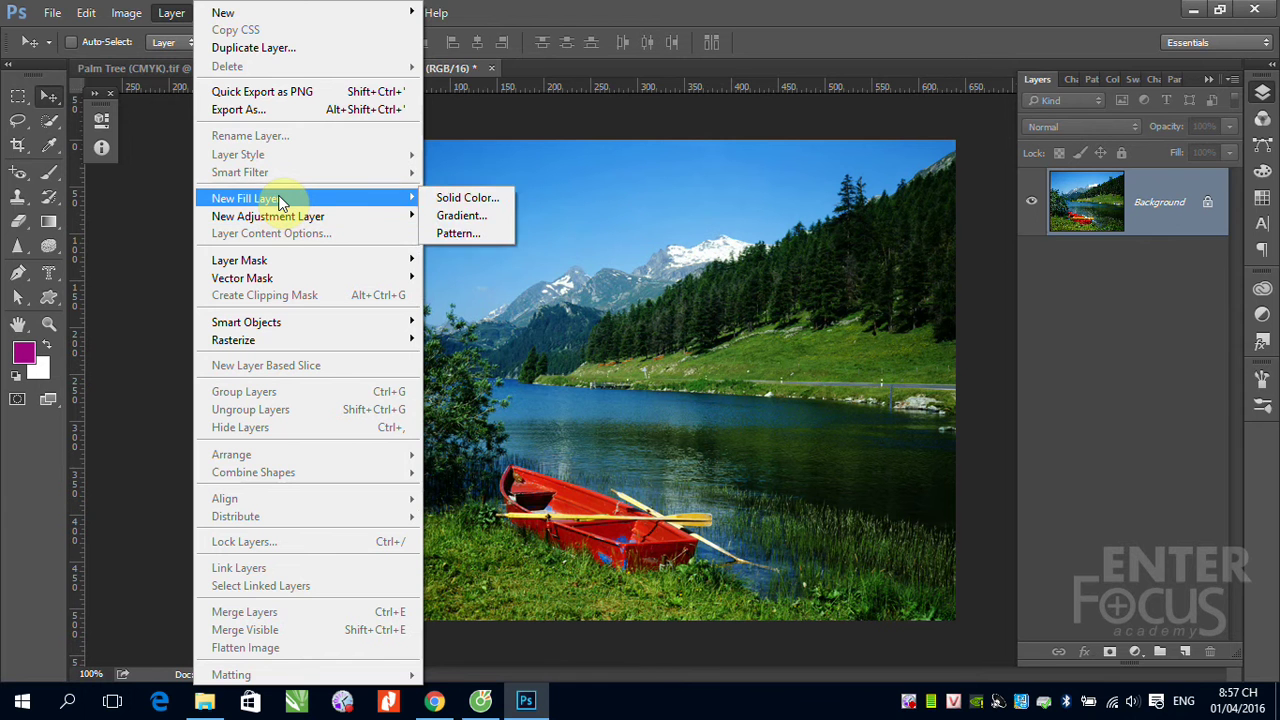
mouse_move(246, 198)
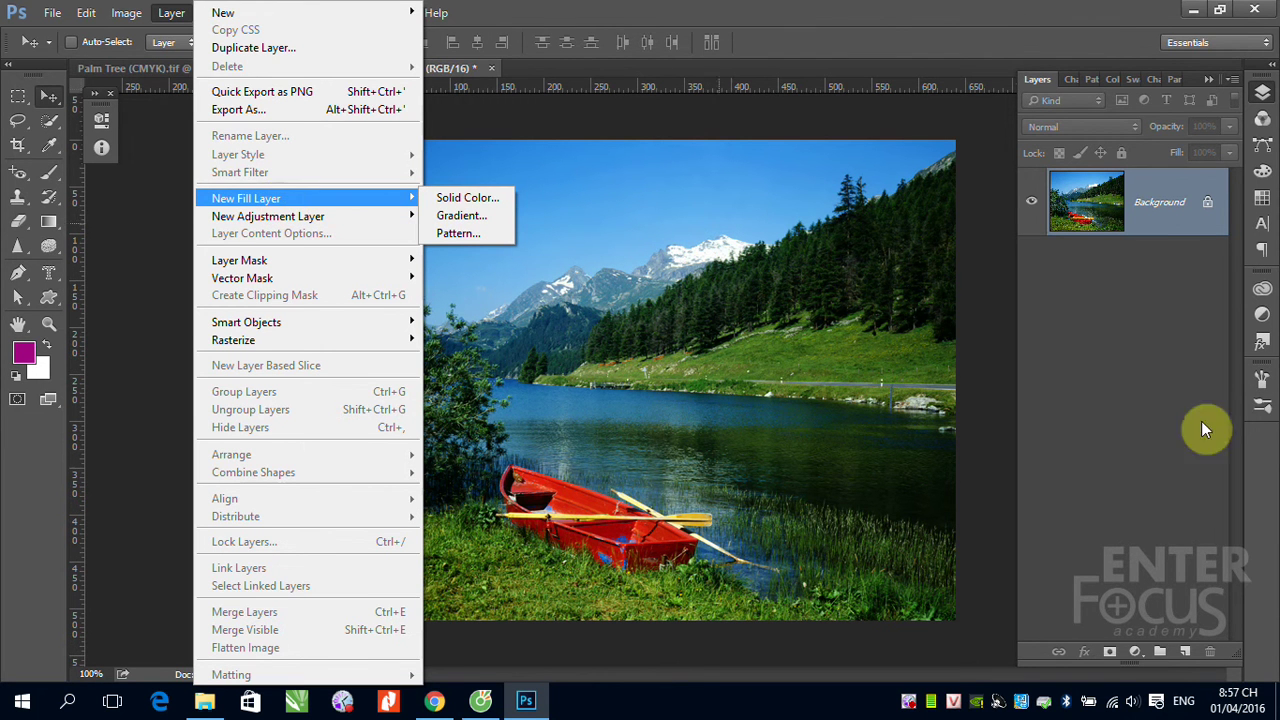
left_click(1138, 655)
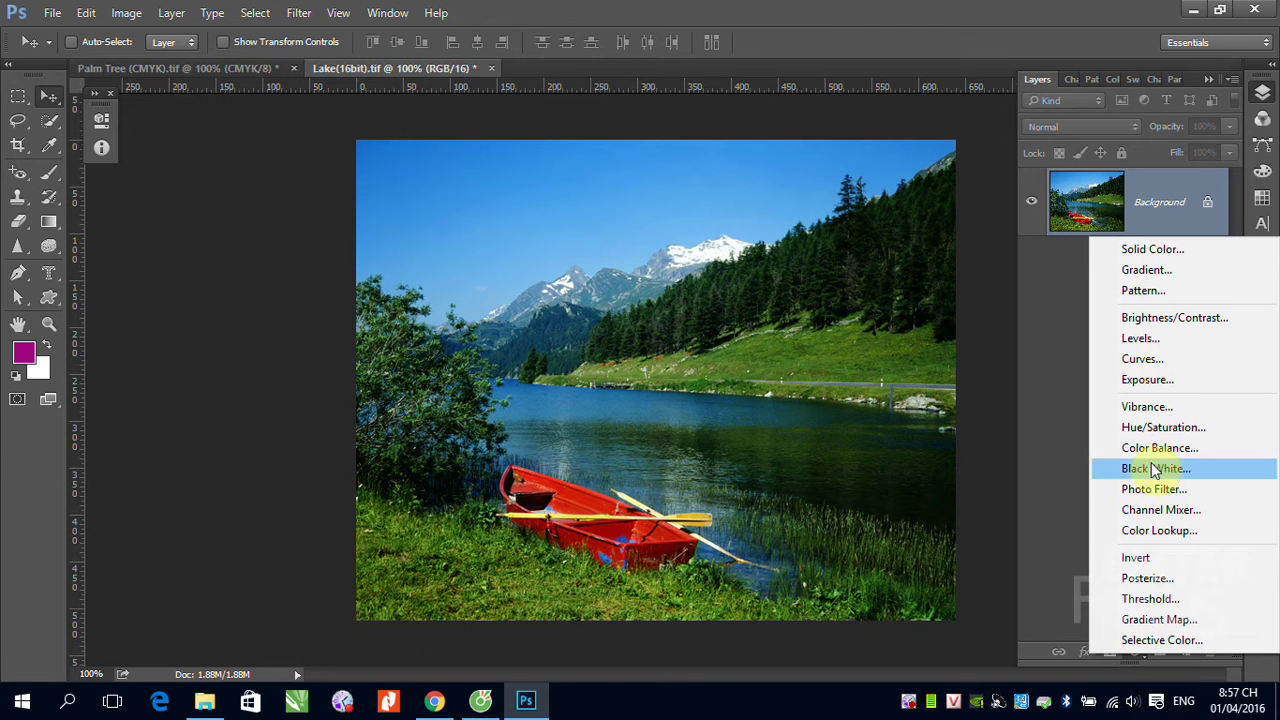
left_click(1147, 428)
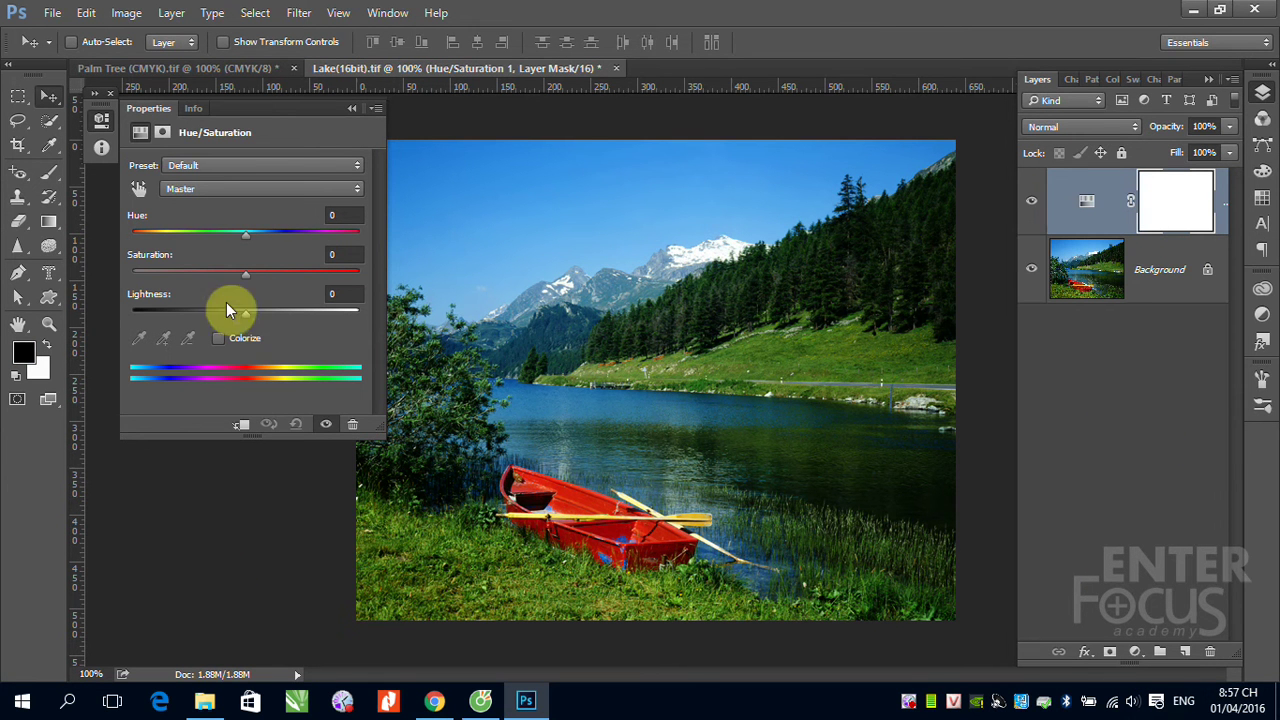
Step: Set the Hue/Saturation layer's Hue to +62 and collapse the Properties panel
left_click_drag(244, 234, 305, 234)
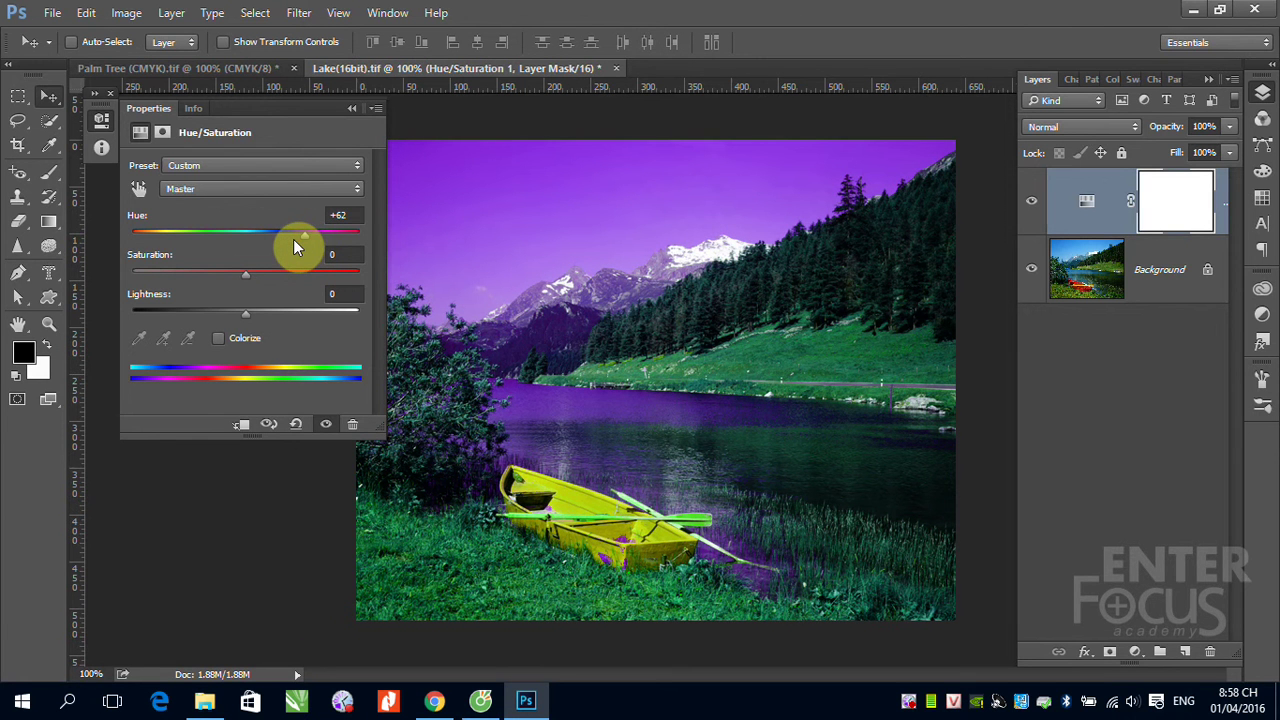
left_click(353, 109)
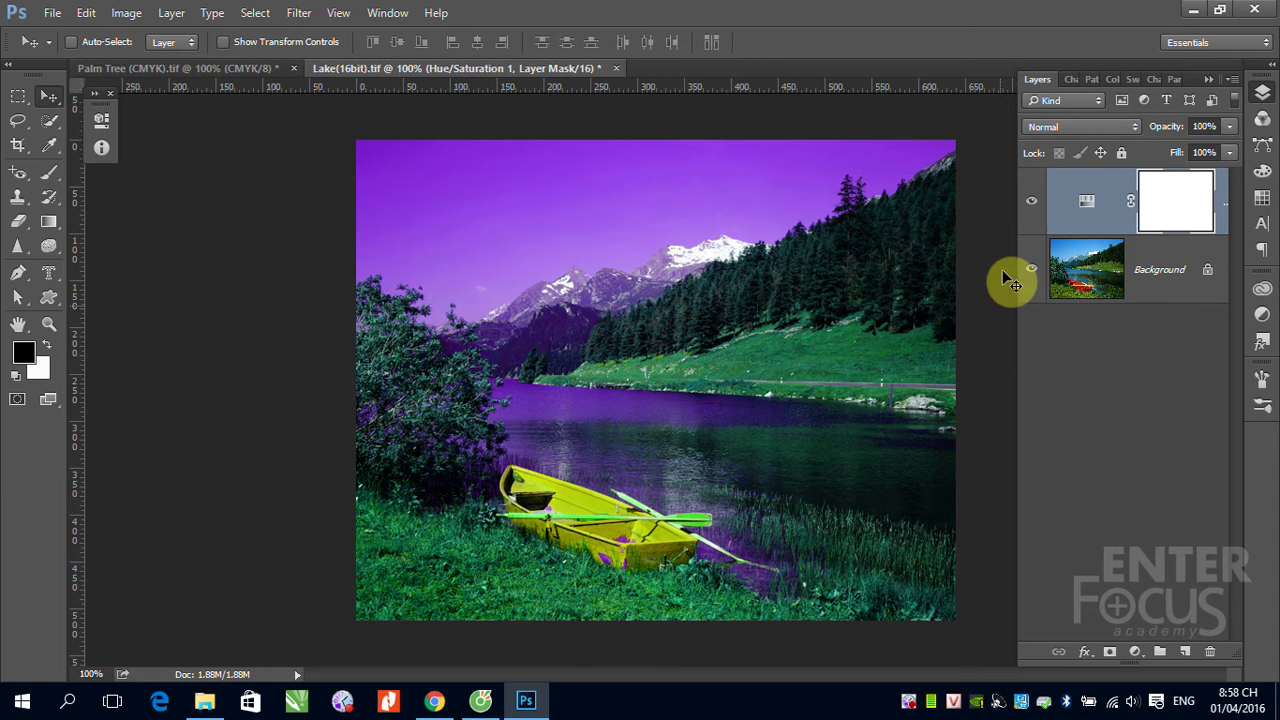
left_click(1032, 206)
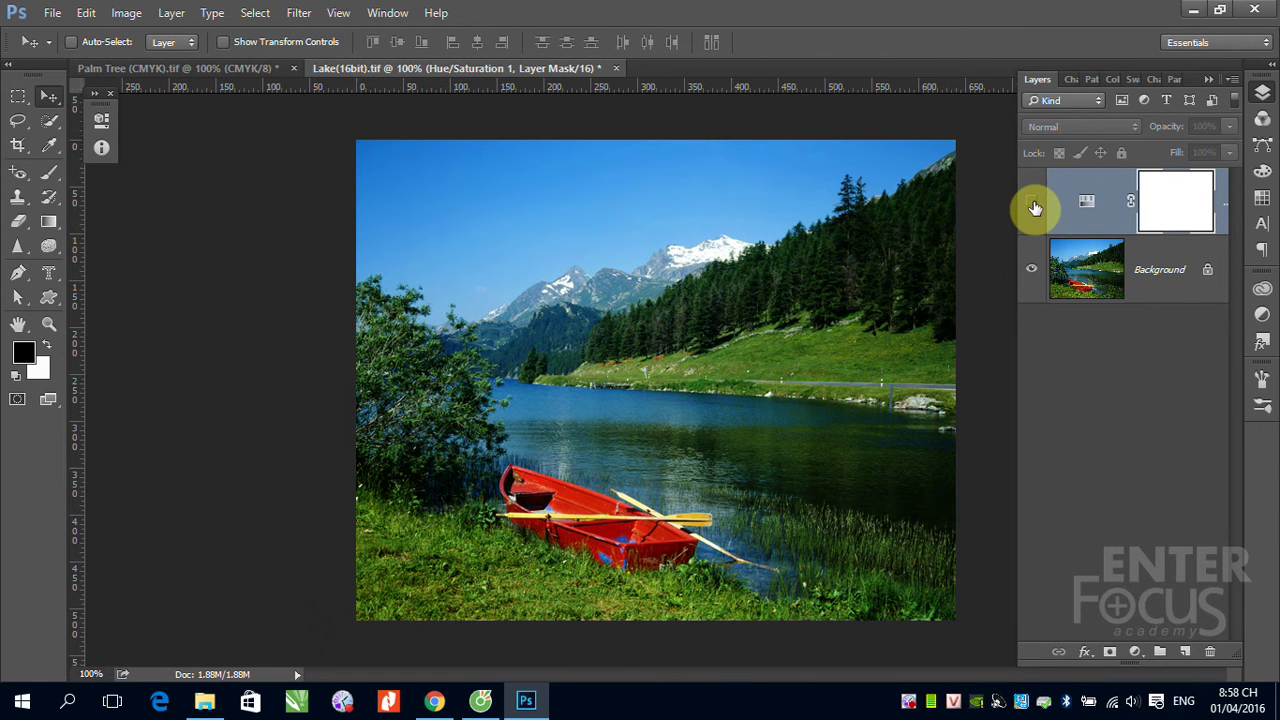
left_click(1031, 202)
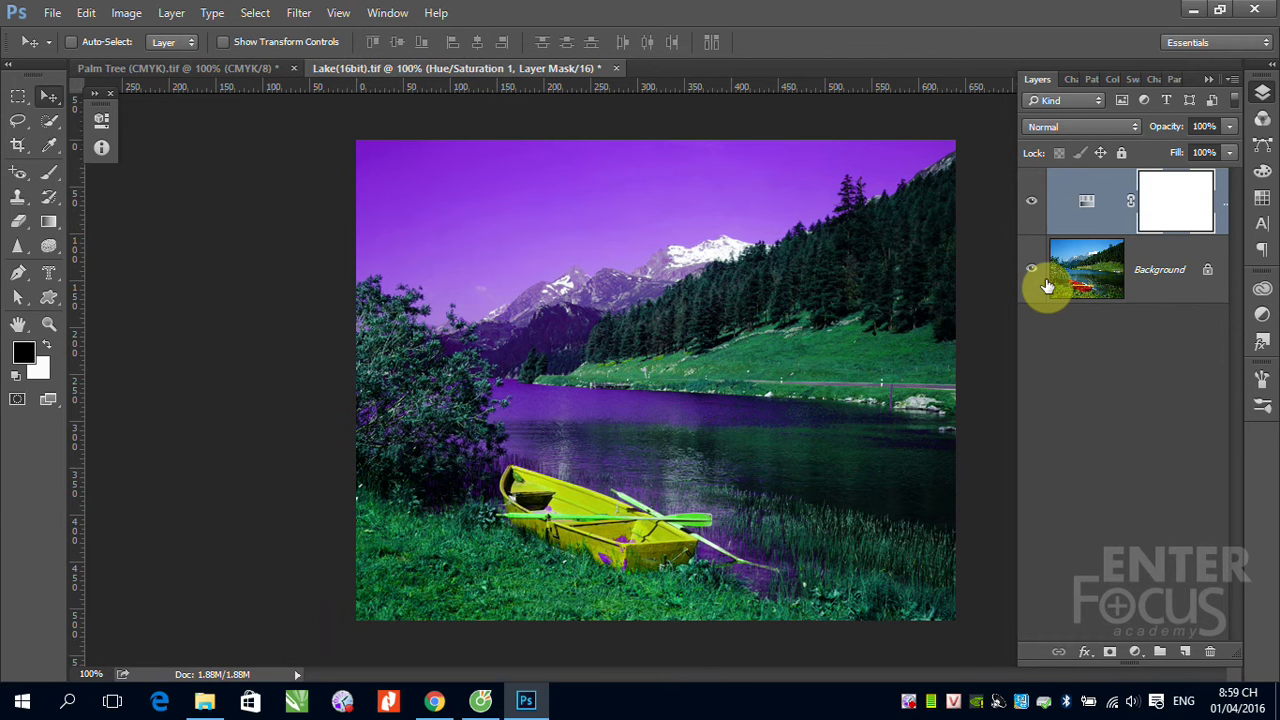
left_click(1031, 201)
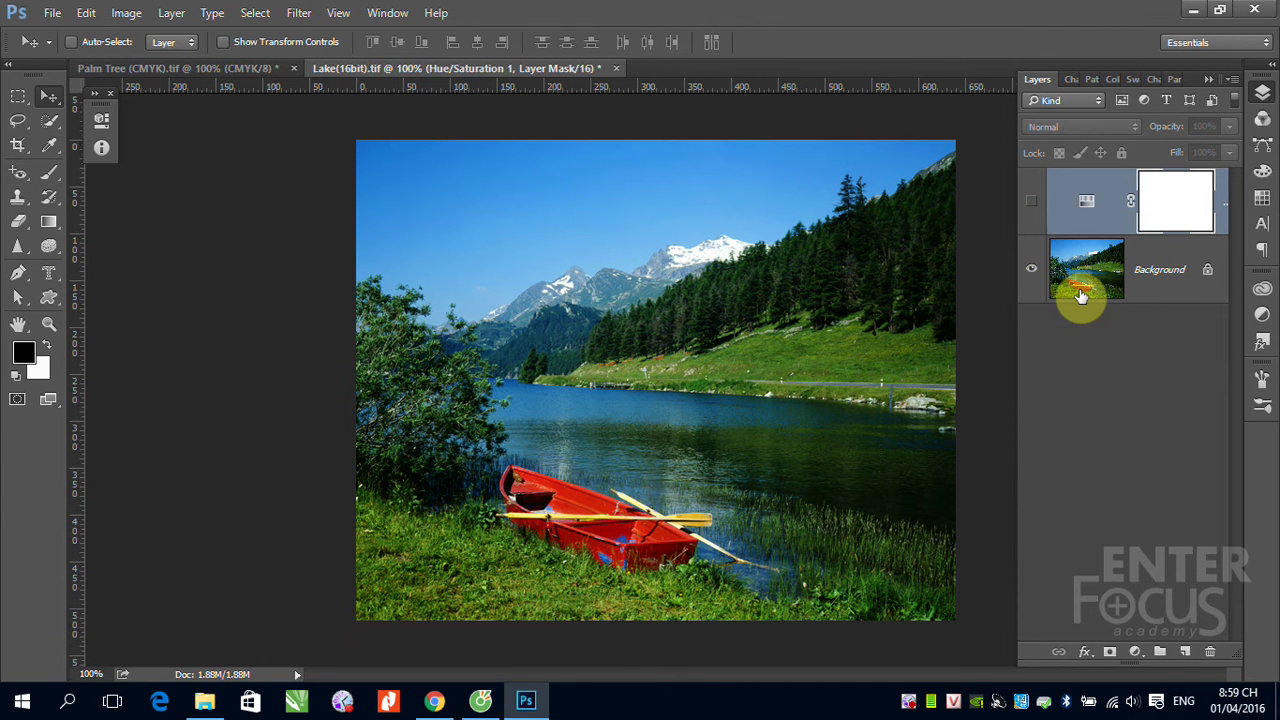
left_click(1031, 201)
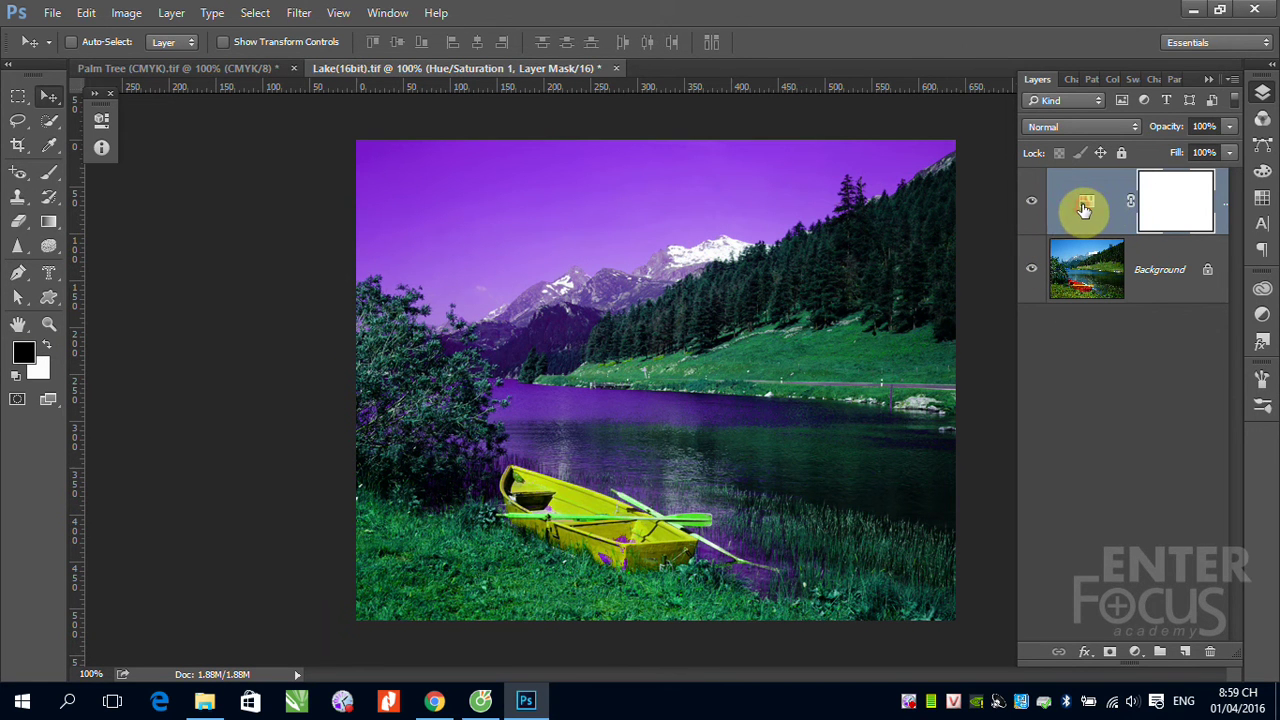
left_click(1085, 207)
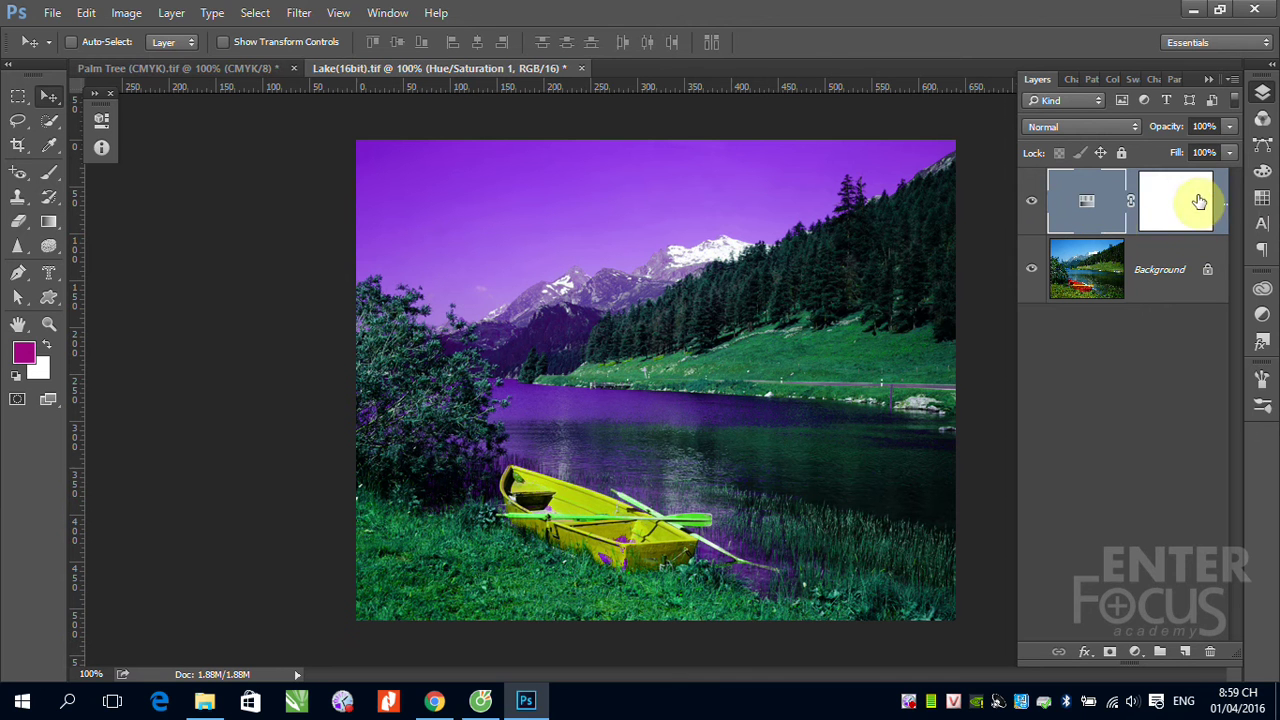
Step: Shift the Hue/Saturation layer's hue to +89, making the sky and lake magenta and the boat green
double_click(1084, 206)
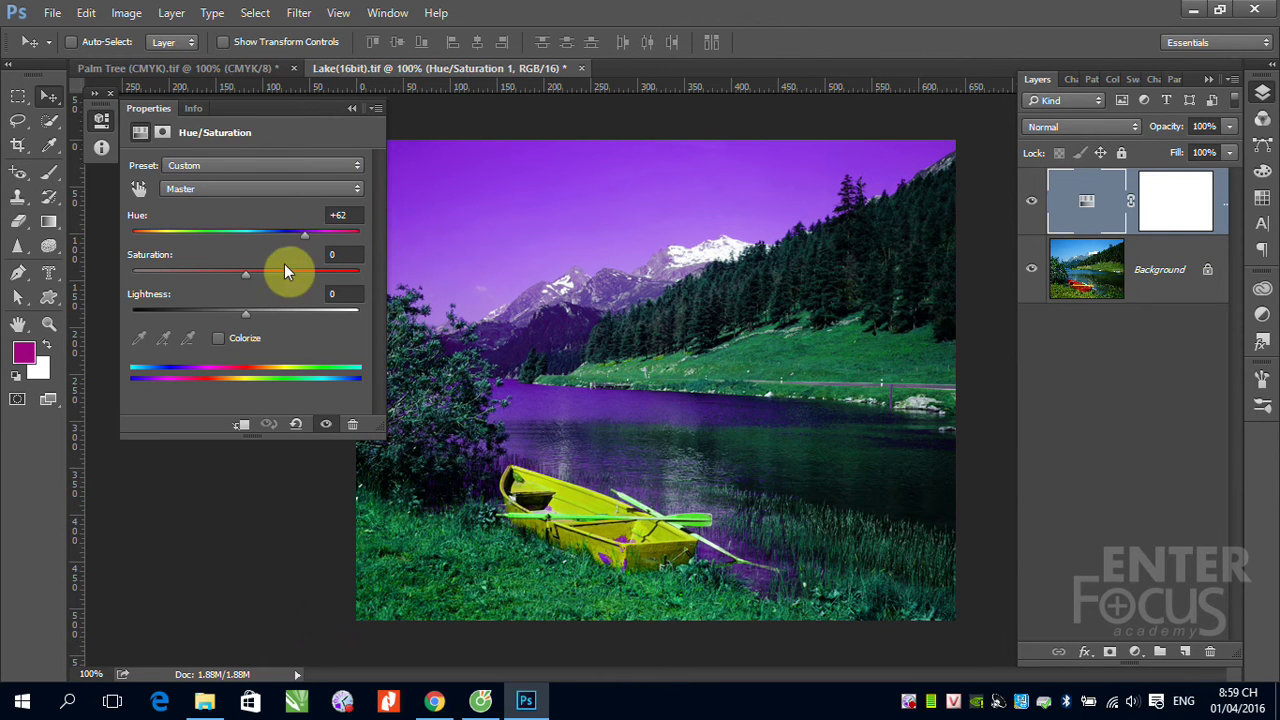
left_click_drag(304, 233, 317, 233)
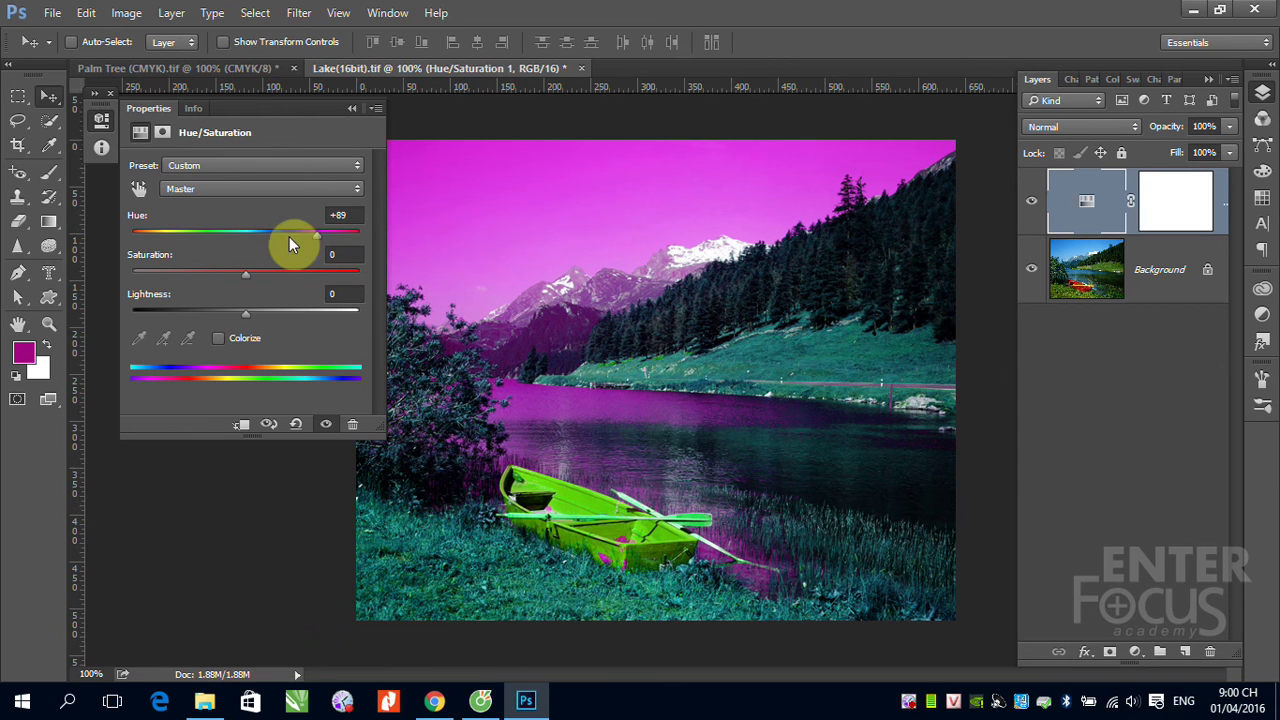
right_click(909, 703)
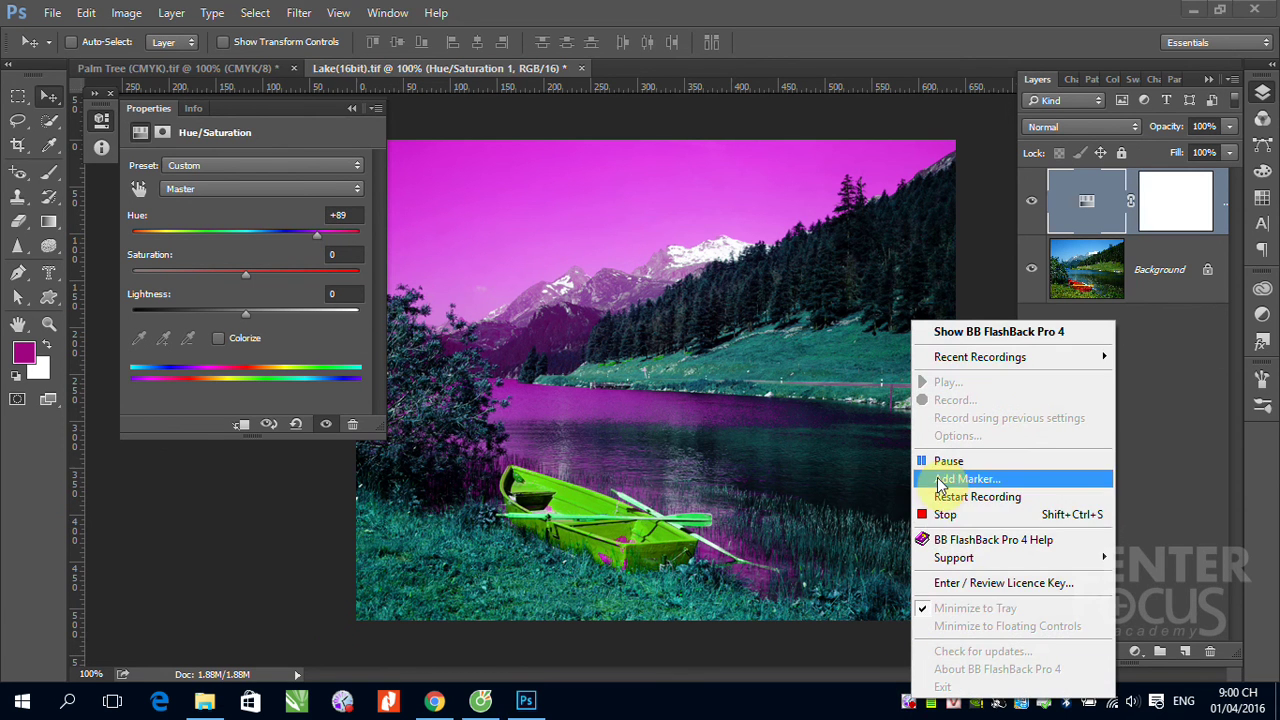